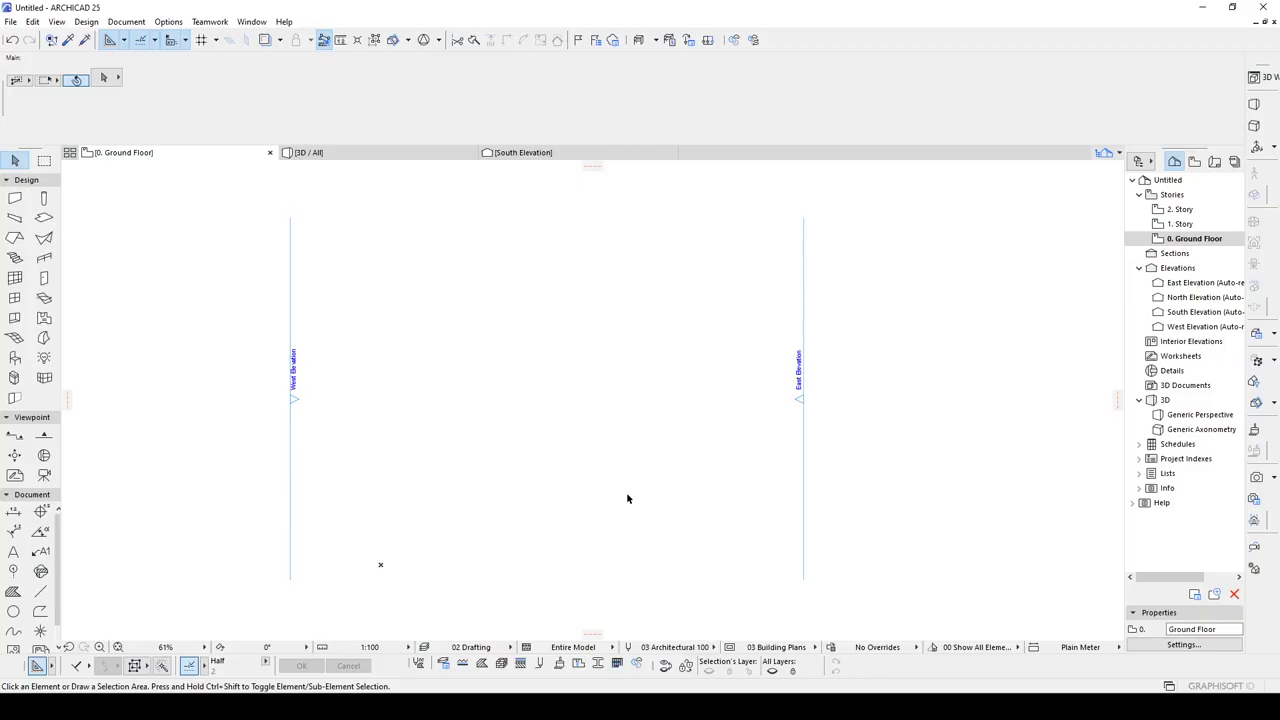
Set the Wall tool to a basic generic structure 20 thick, then cancel the trial wall
click(15, 198)
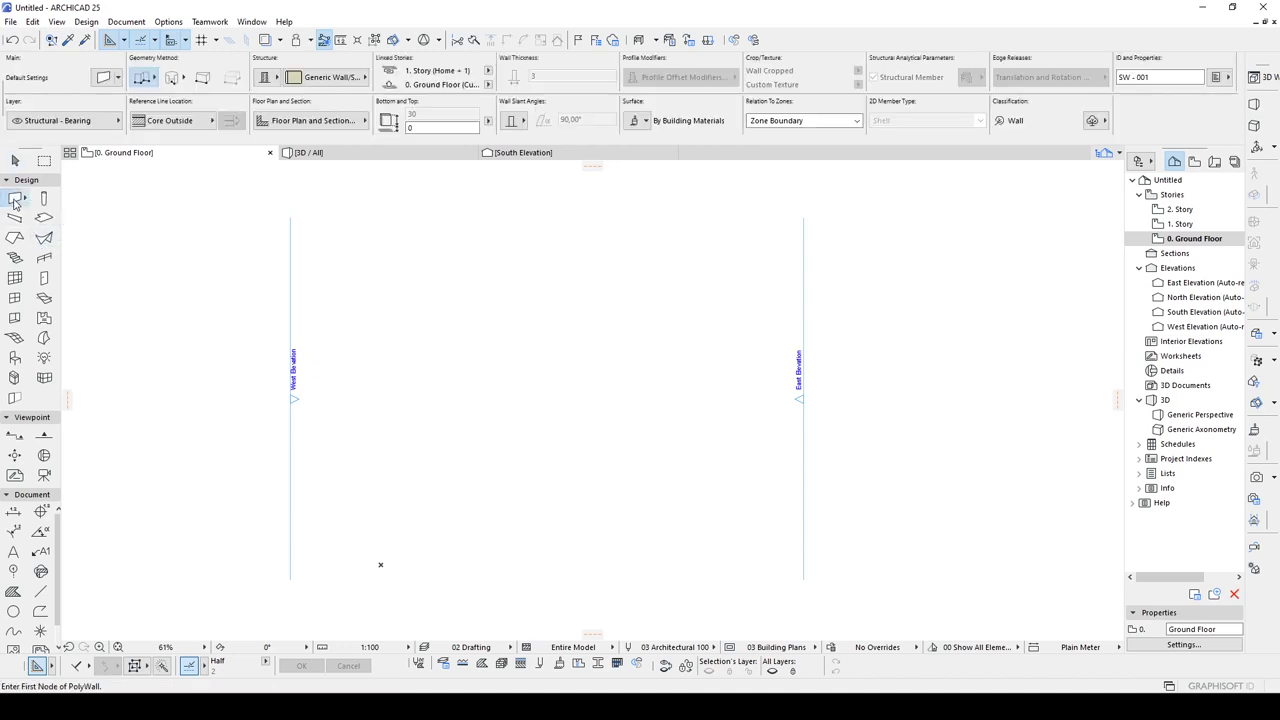
click(264, 77)
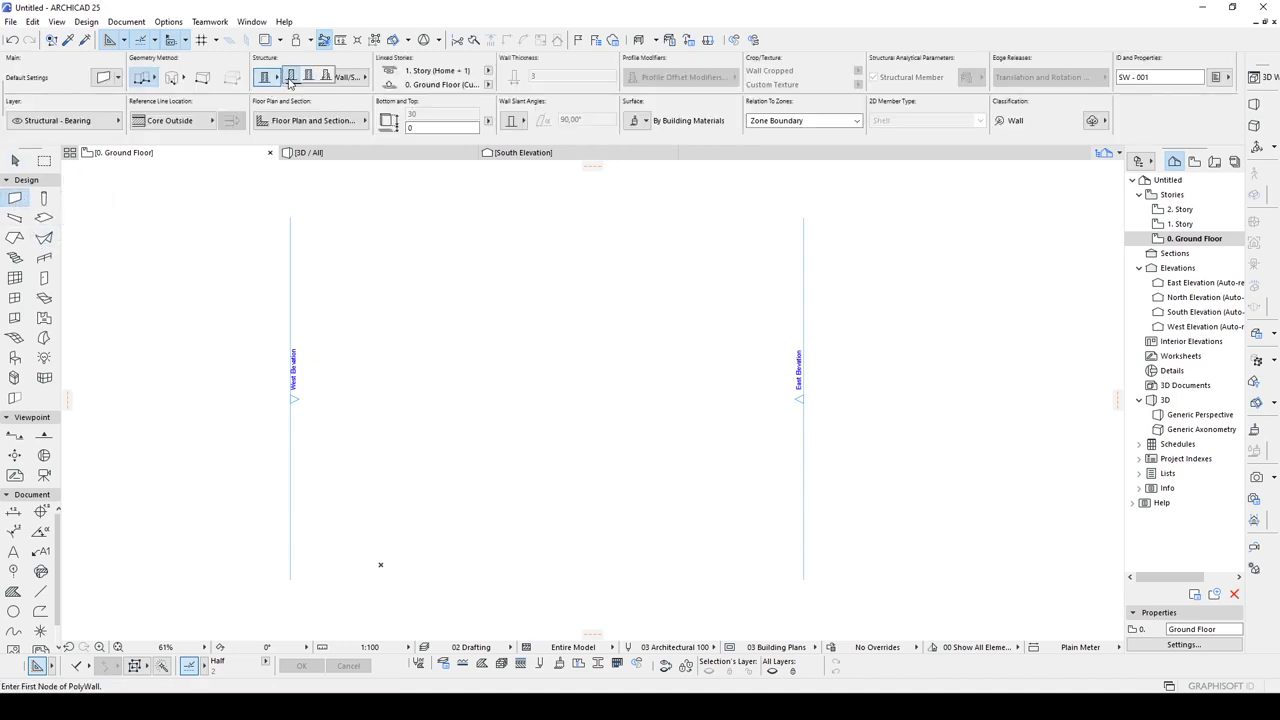
click(290, 84)
scroll(440, 360, up, 3)
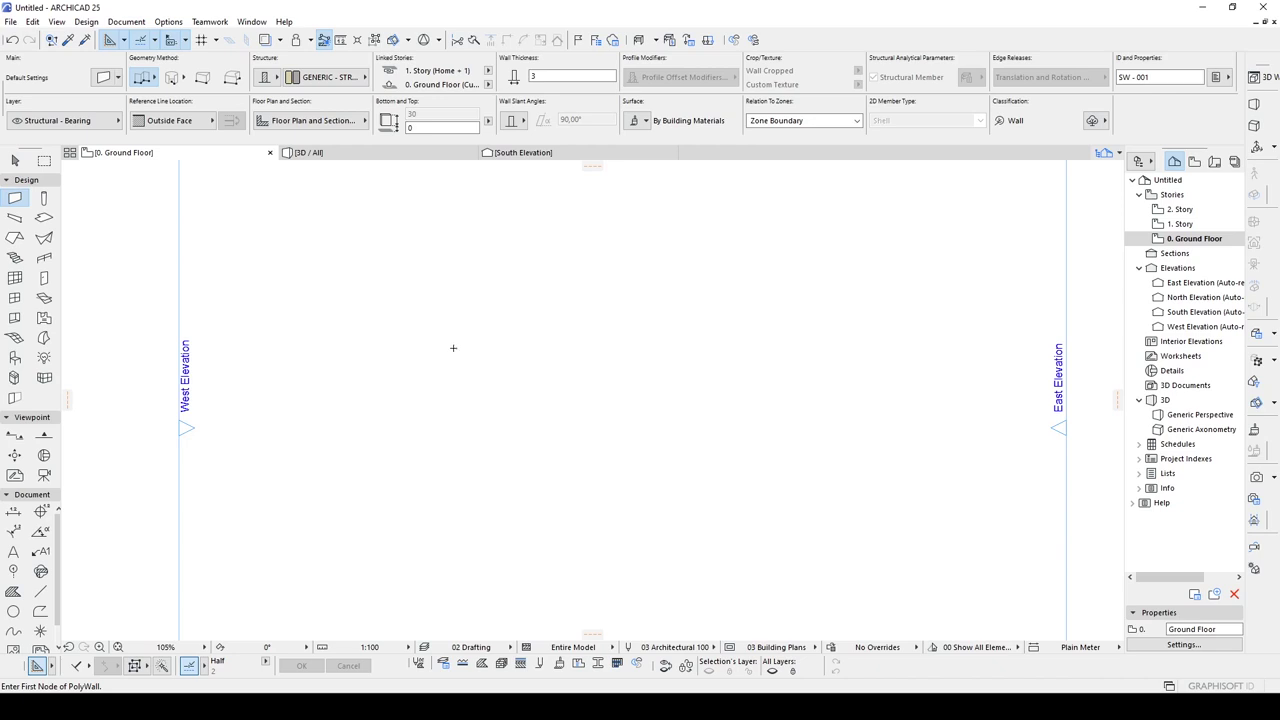
click(545, 76)
text(20)
click(604, 355)
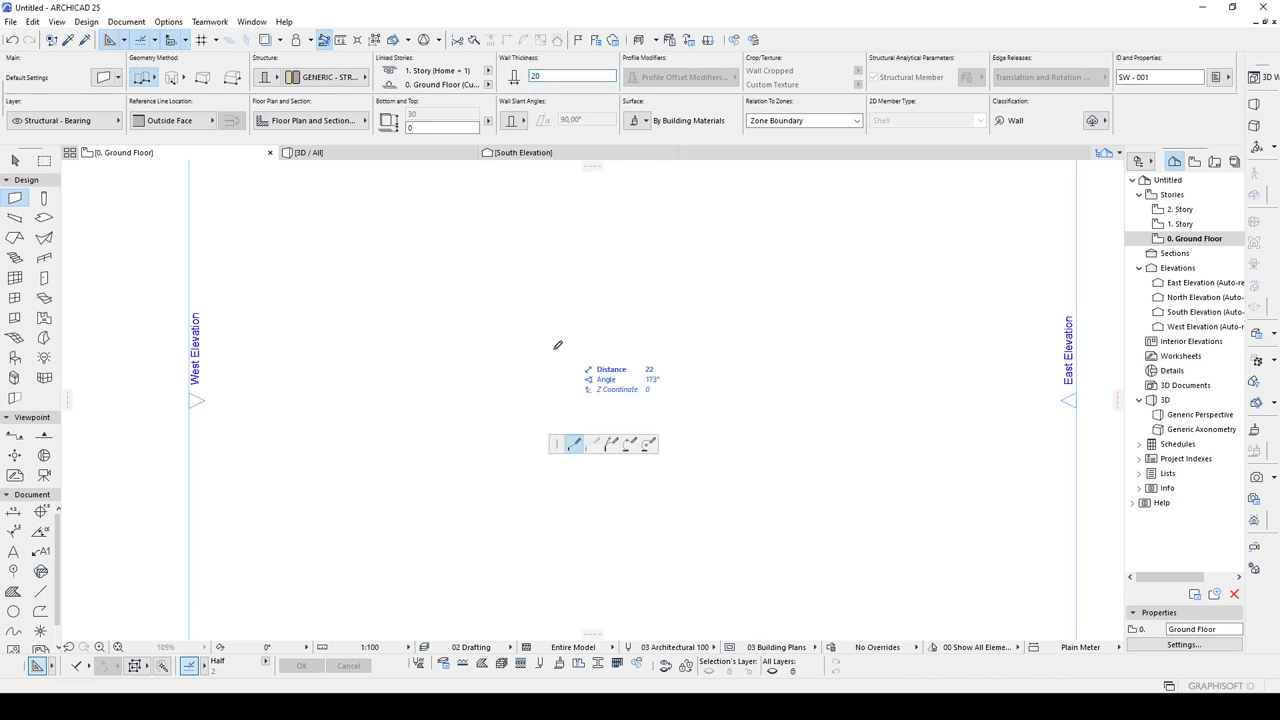
scroll(490, 348, down, 6)
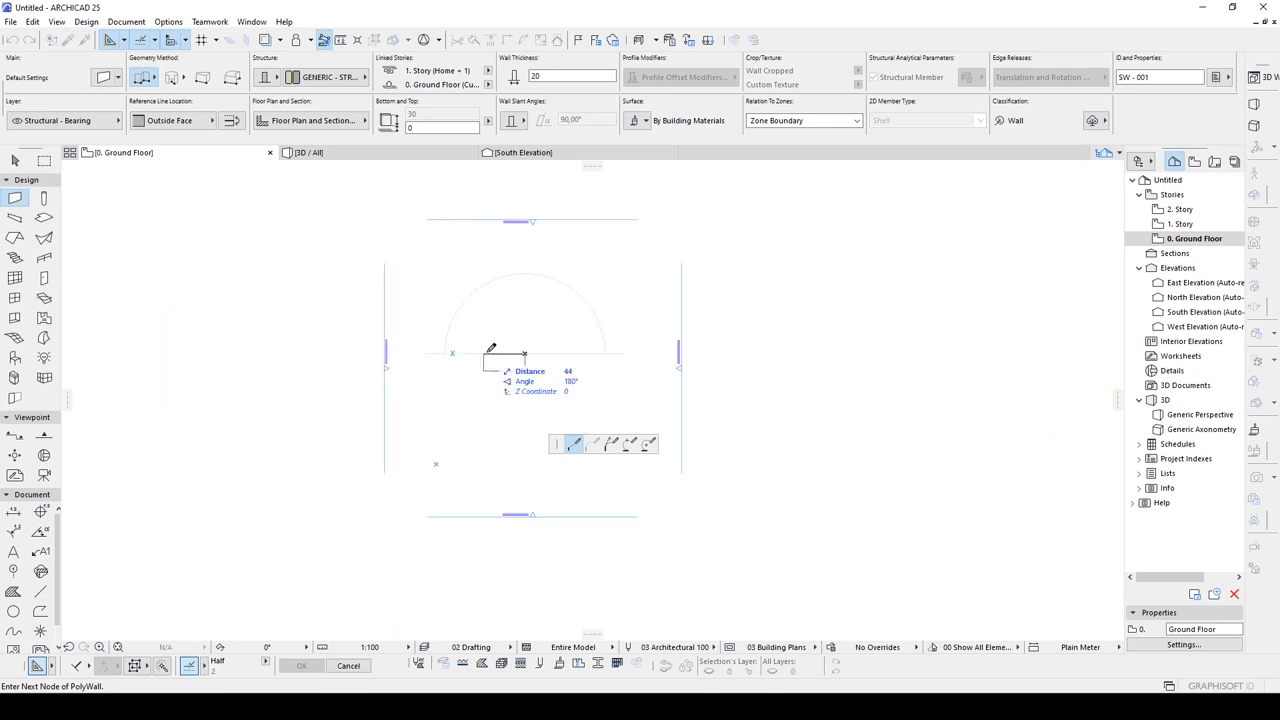
middle_drag(490, 348, 438, 351)
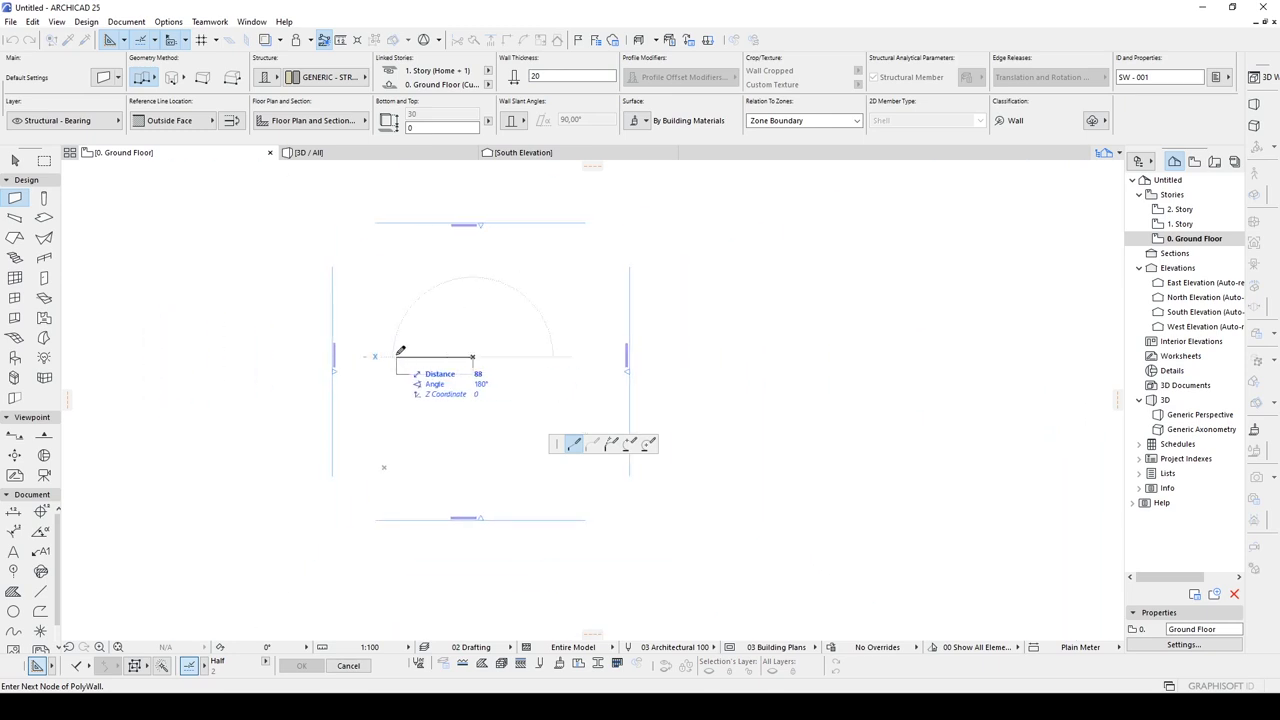
key(Escape)
key(Escape)
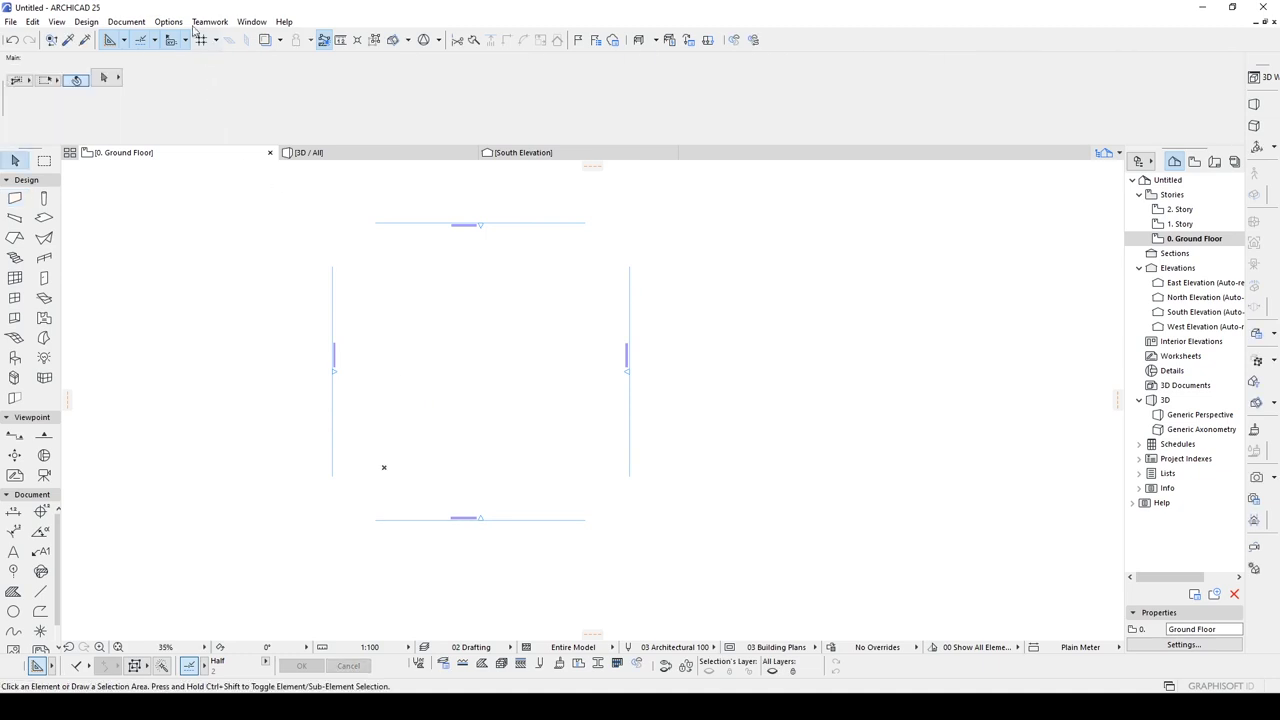
Change the project's Working Units length unit to centimeter
click(168, 21)
mouse_move(225, 183)
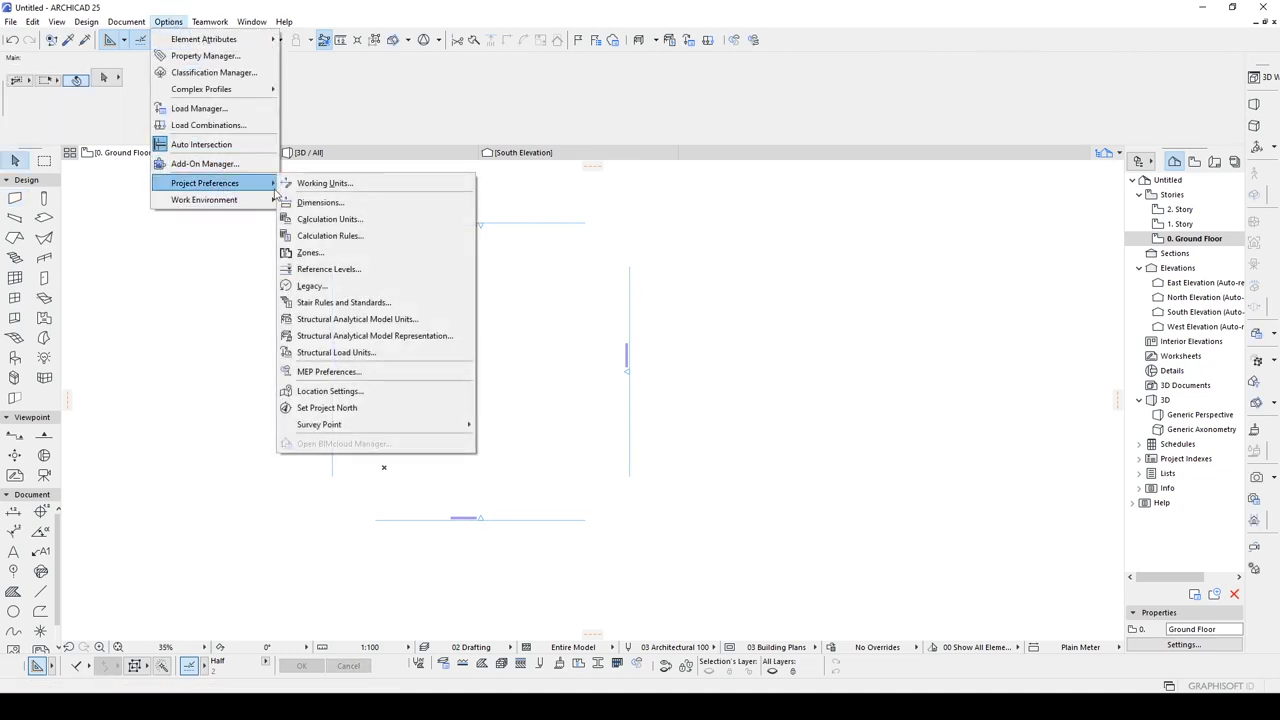
click(325, 182)
click(705, 150)
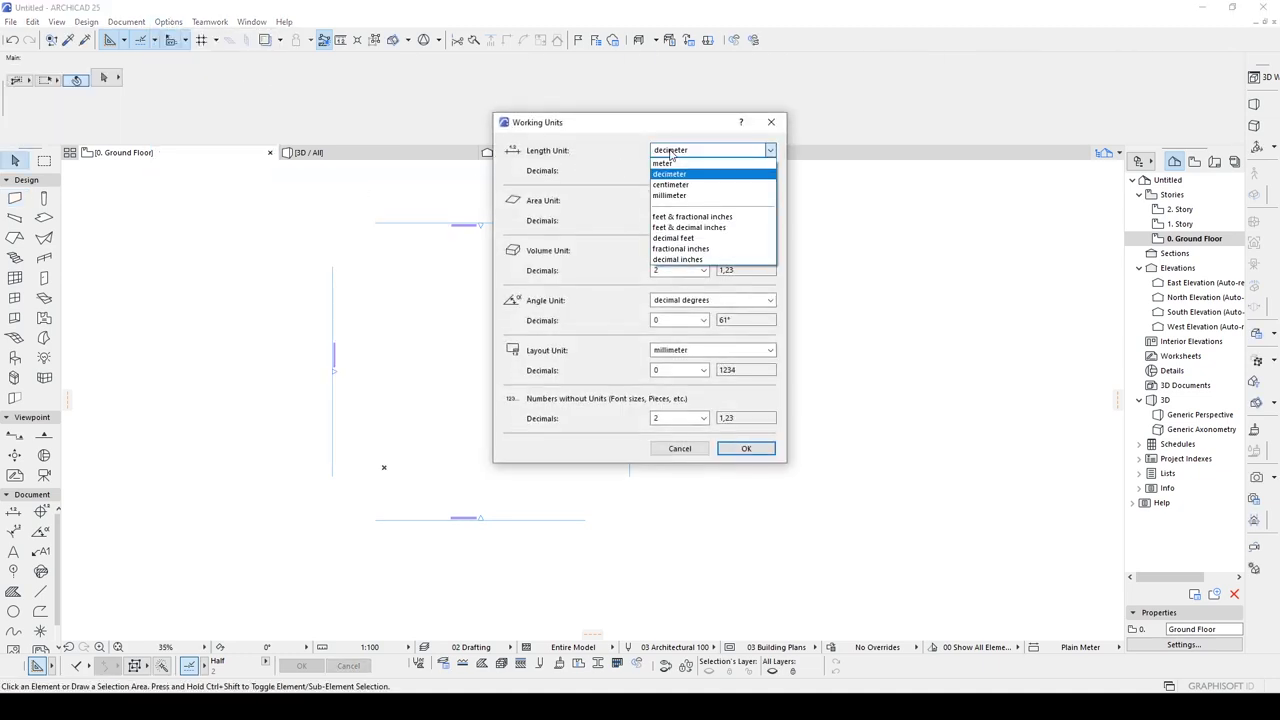
click(671, 185)
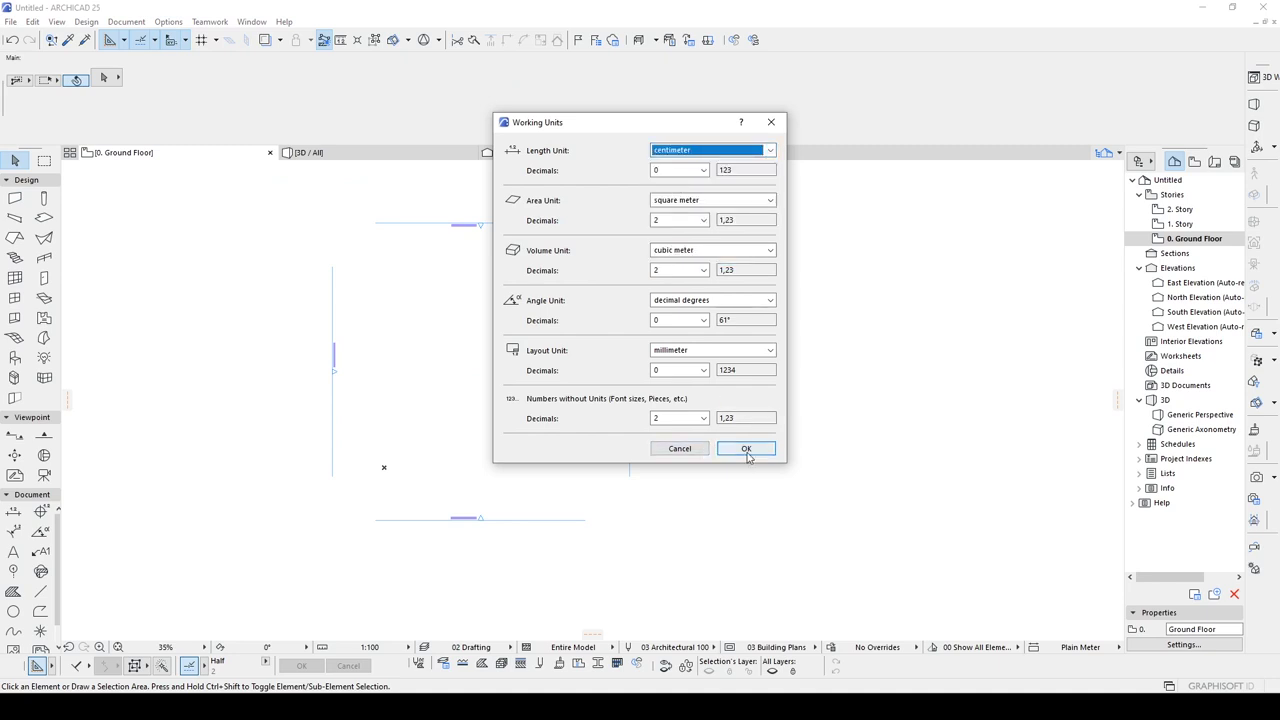
click(745, 448)
click(15, 198)
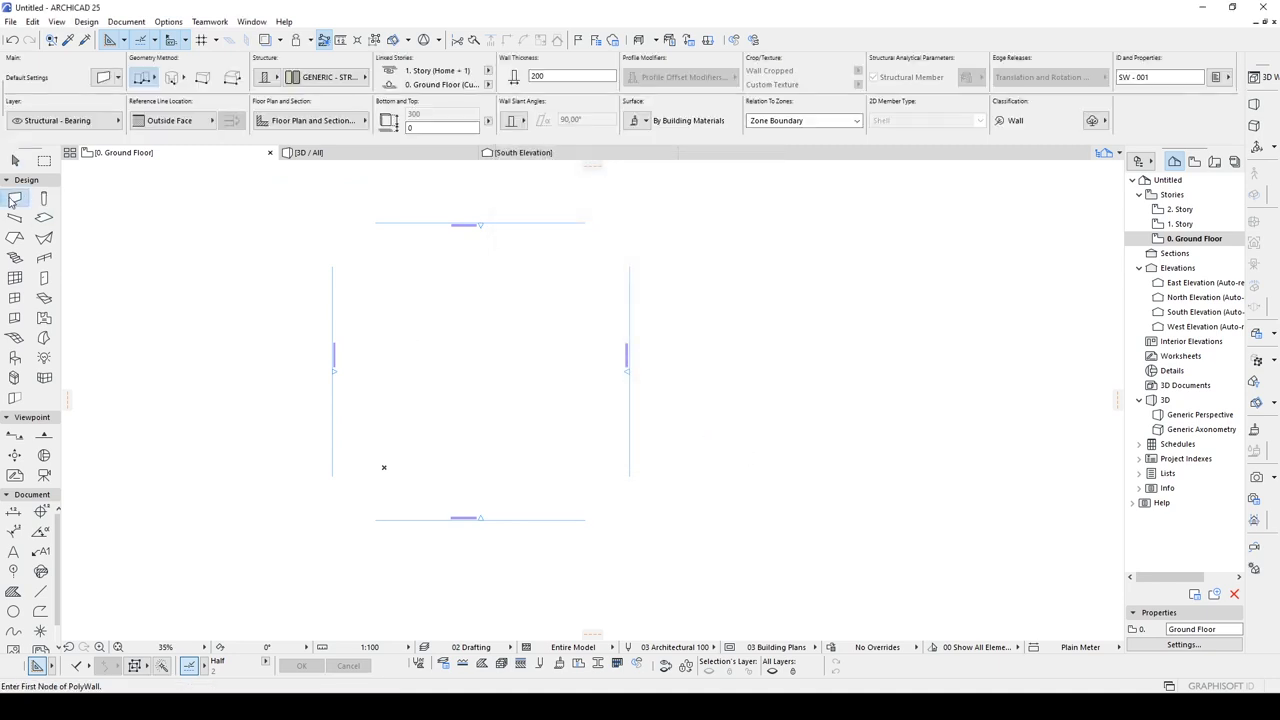
Draw a 20-thick L-shaped polywall running left along the top, then down
click(530, 76)
text(20)
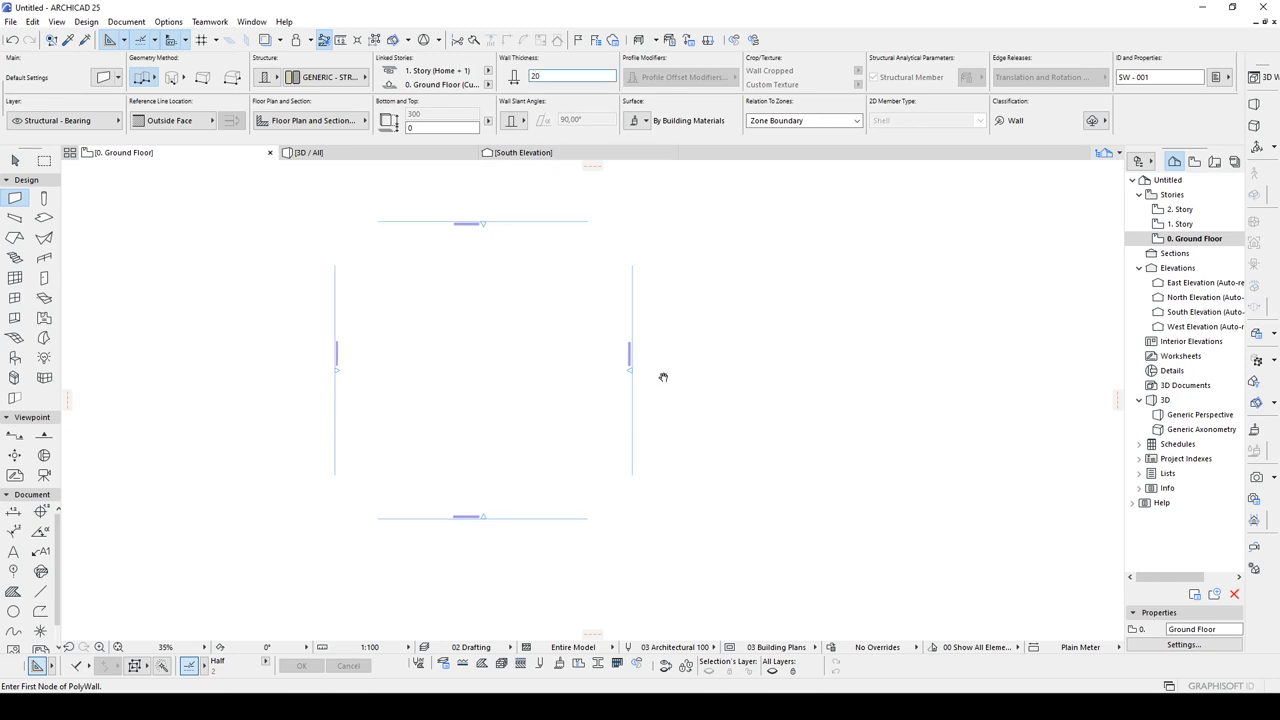
scroll(545, 322, up, 3)
middle_drag(524, 318, 634, 323)
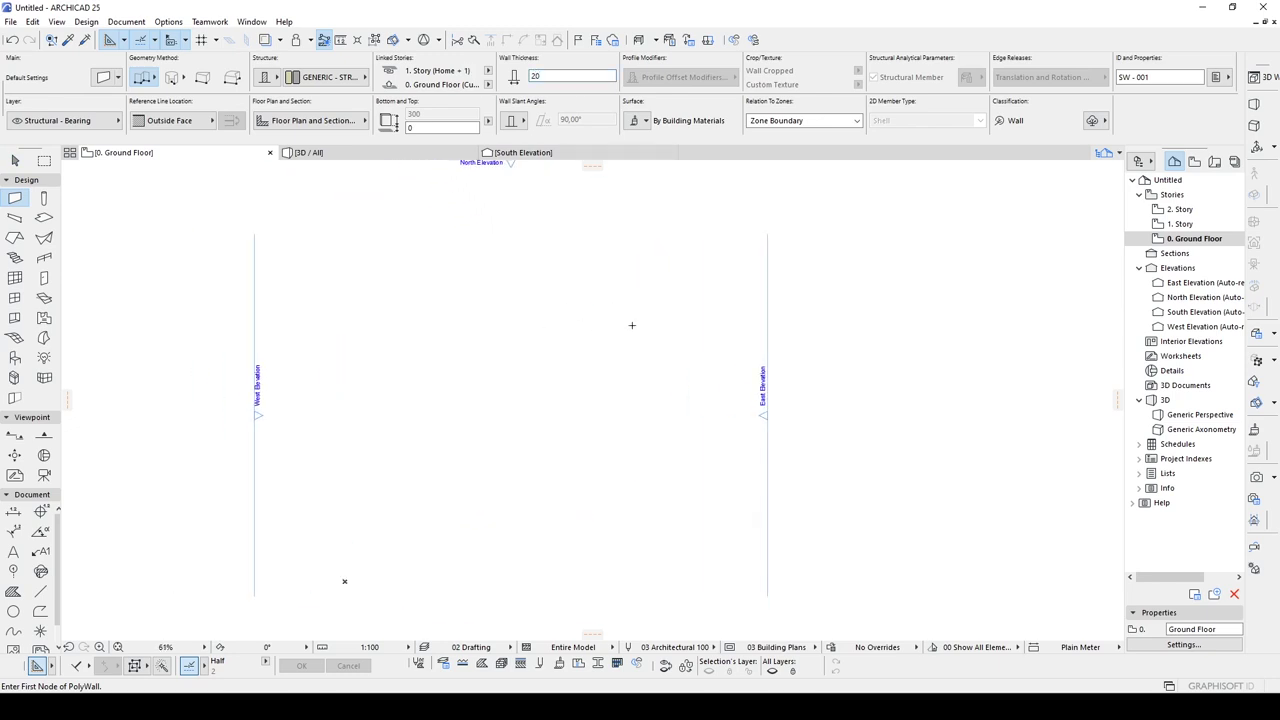
click(633, 325)
click(522, 326)
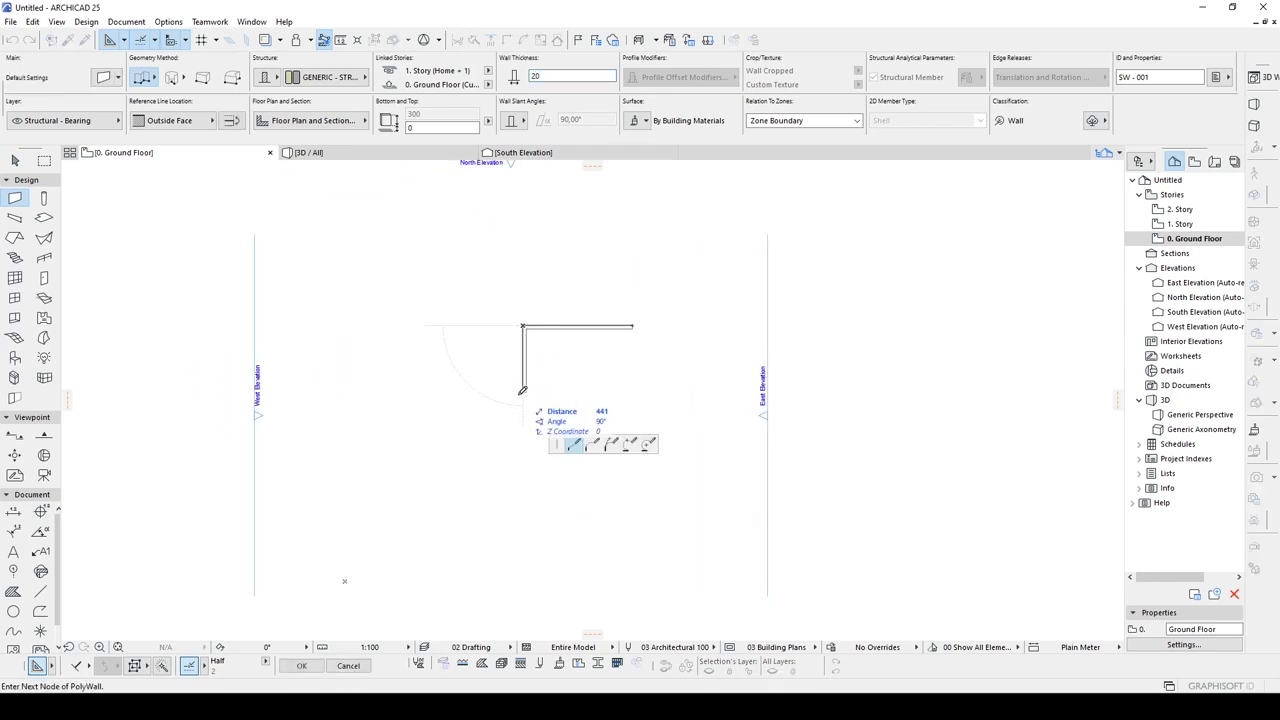
double_click(522, 419)
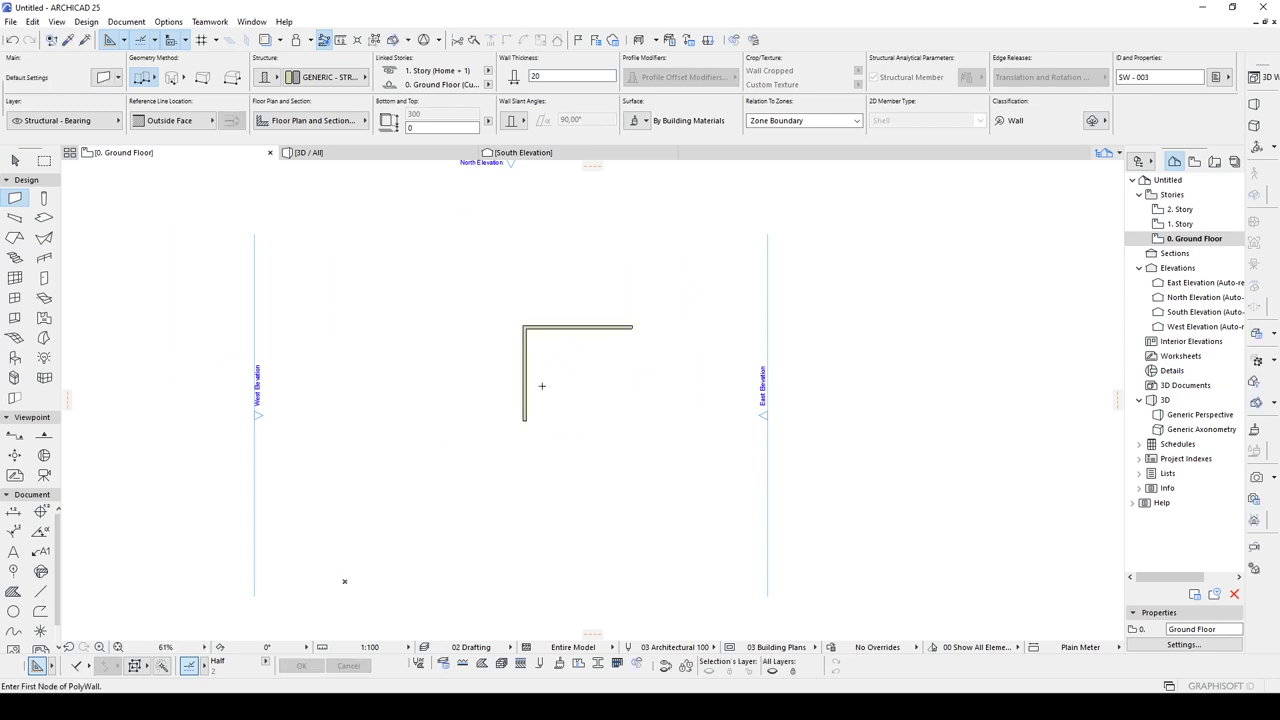
scroll(554, 343, up, 3)
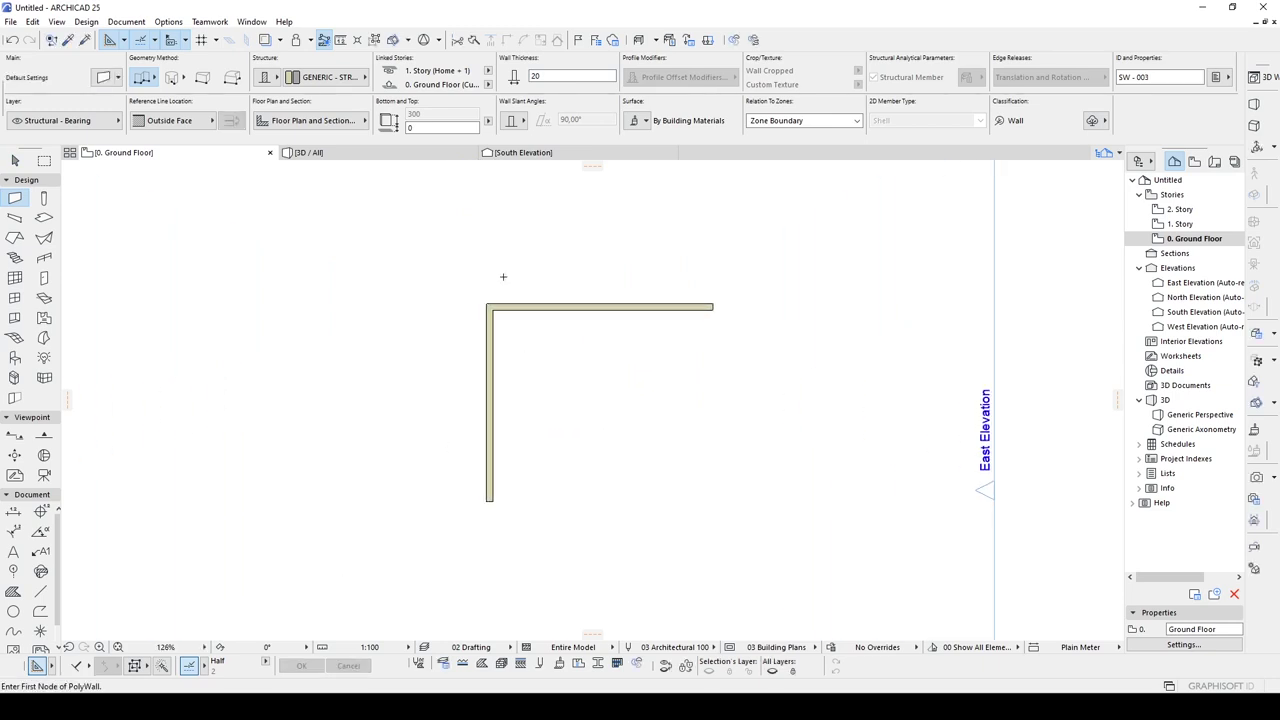
key(Escape)
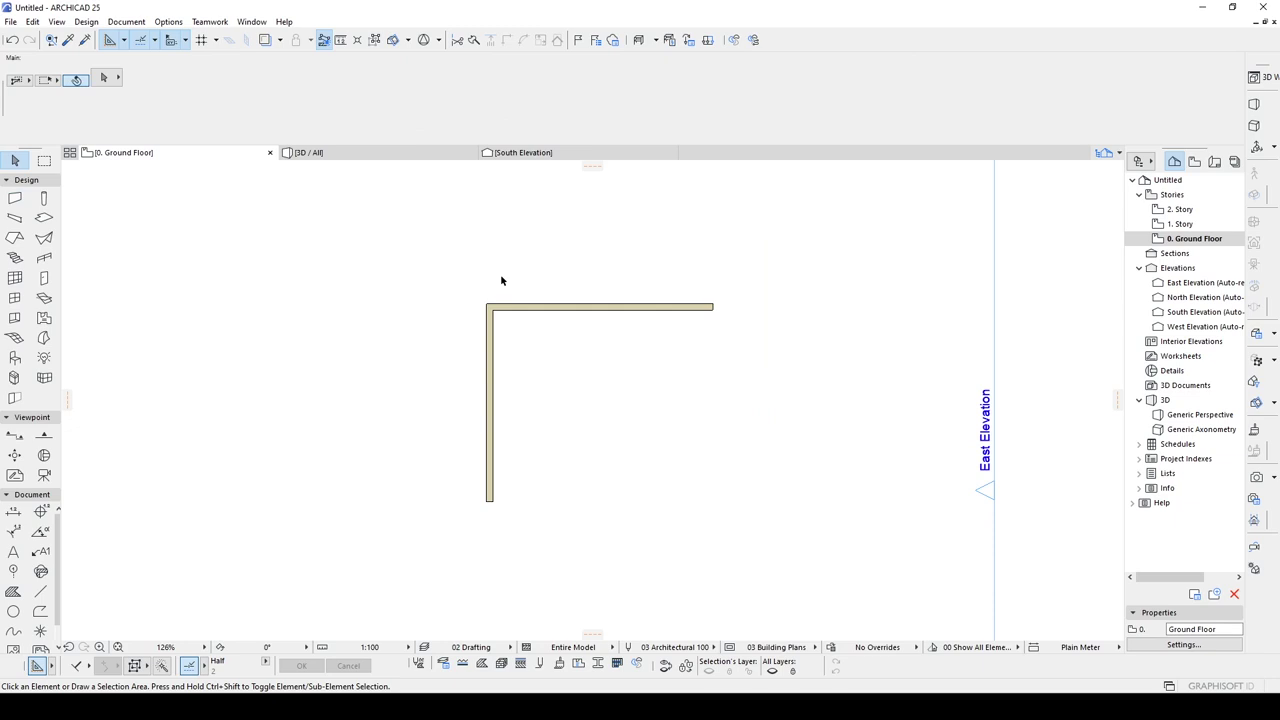
click(44, 199)
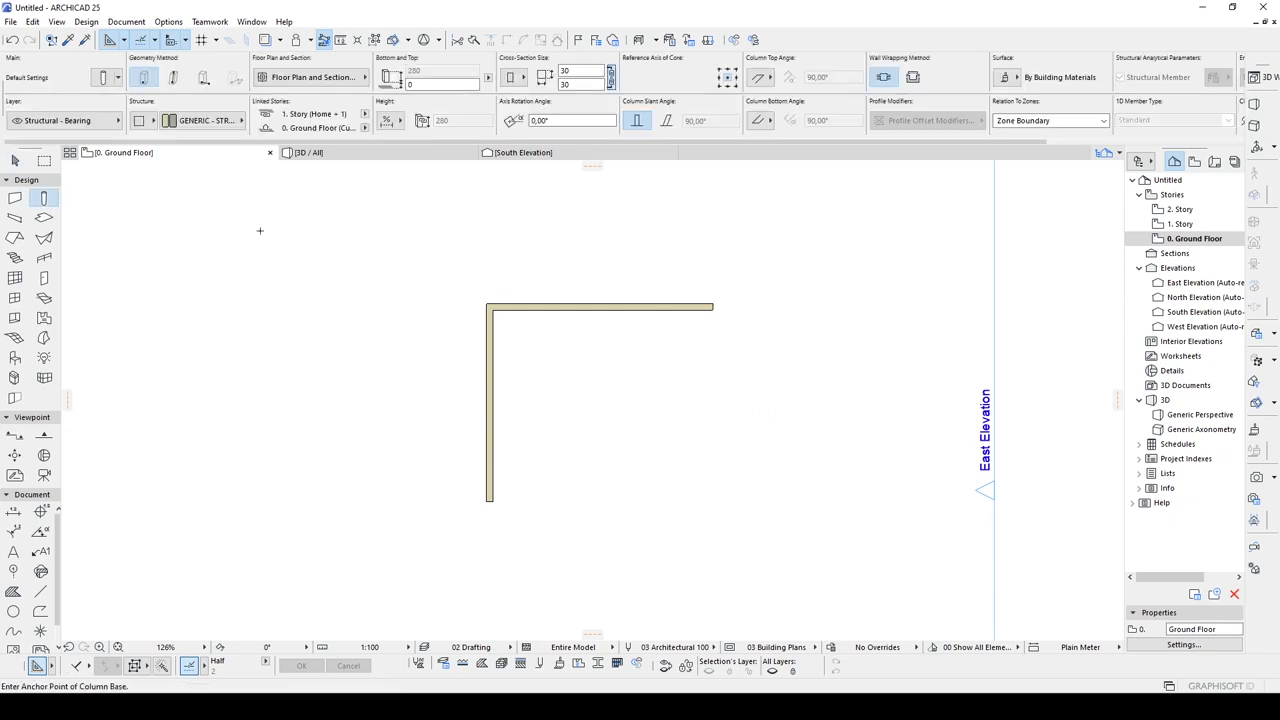
Place a 50 × 50 column with a top-left anchor at the wall corner
scroll(505, 327, up, 3)
click(578, 70)
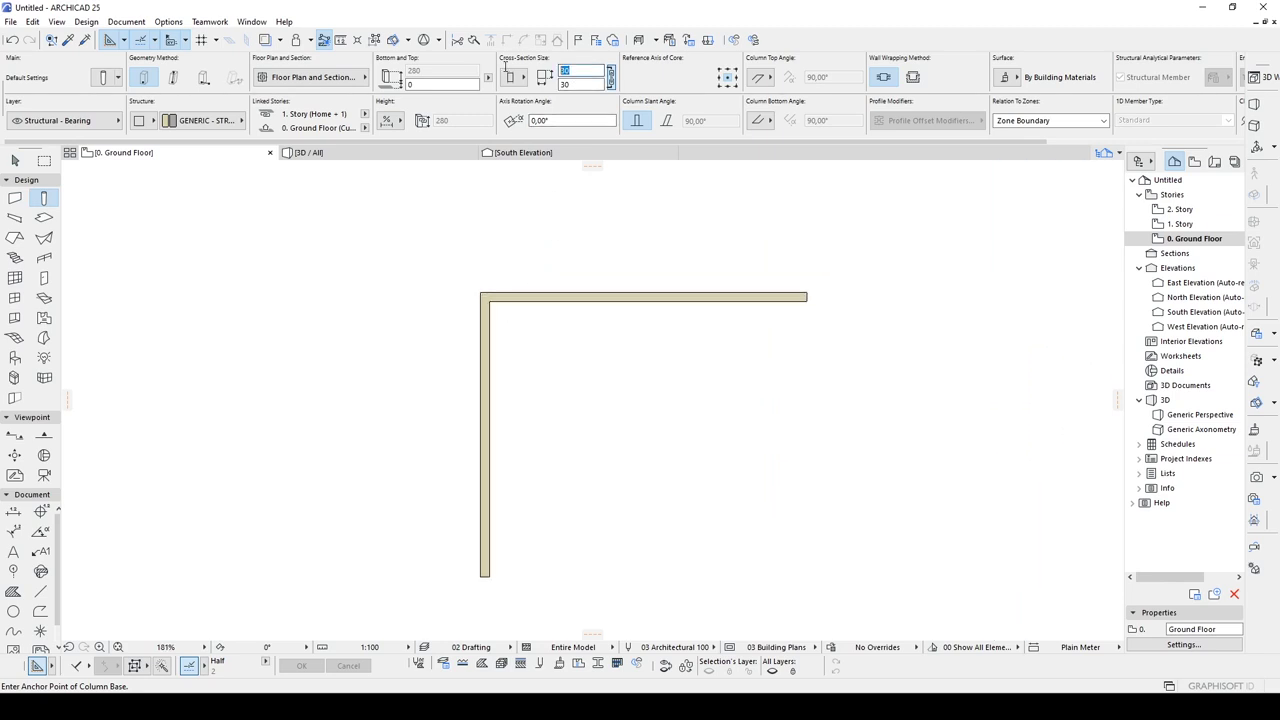
text(50)
click(592, 86)
text(50)
click(719, 71)
click(478, 288)
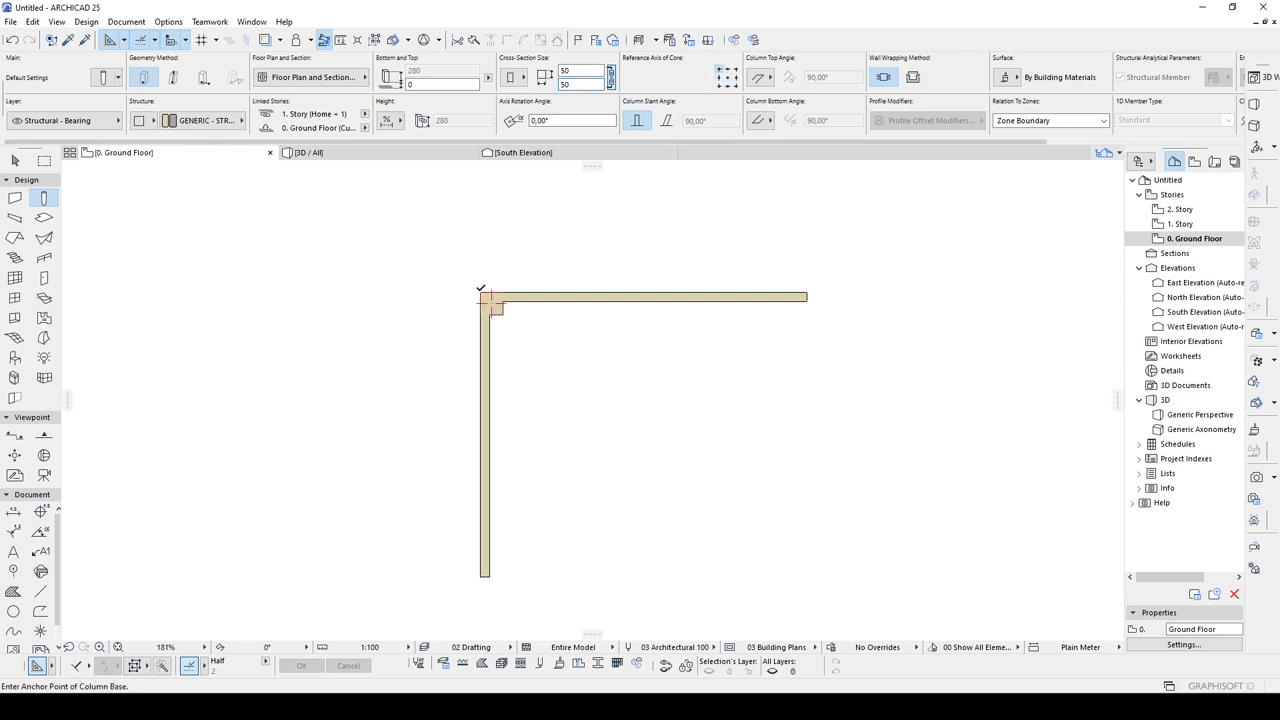
key(Escape)
Set the column's Floor Plan Symbol Type to Crosshair
scroll(500, 310, up, 3)
scroll(502, 313, up, 1)
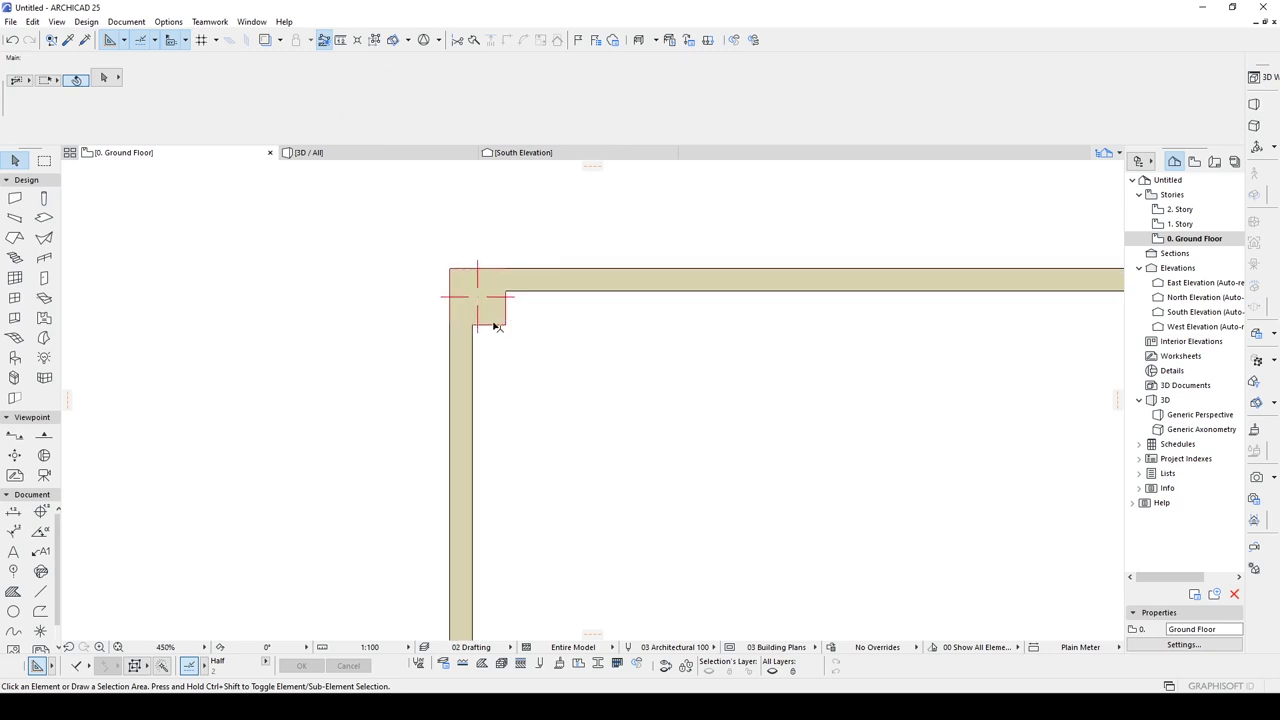
click(496, 323)
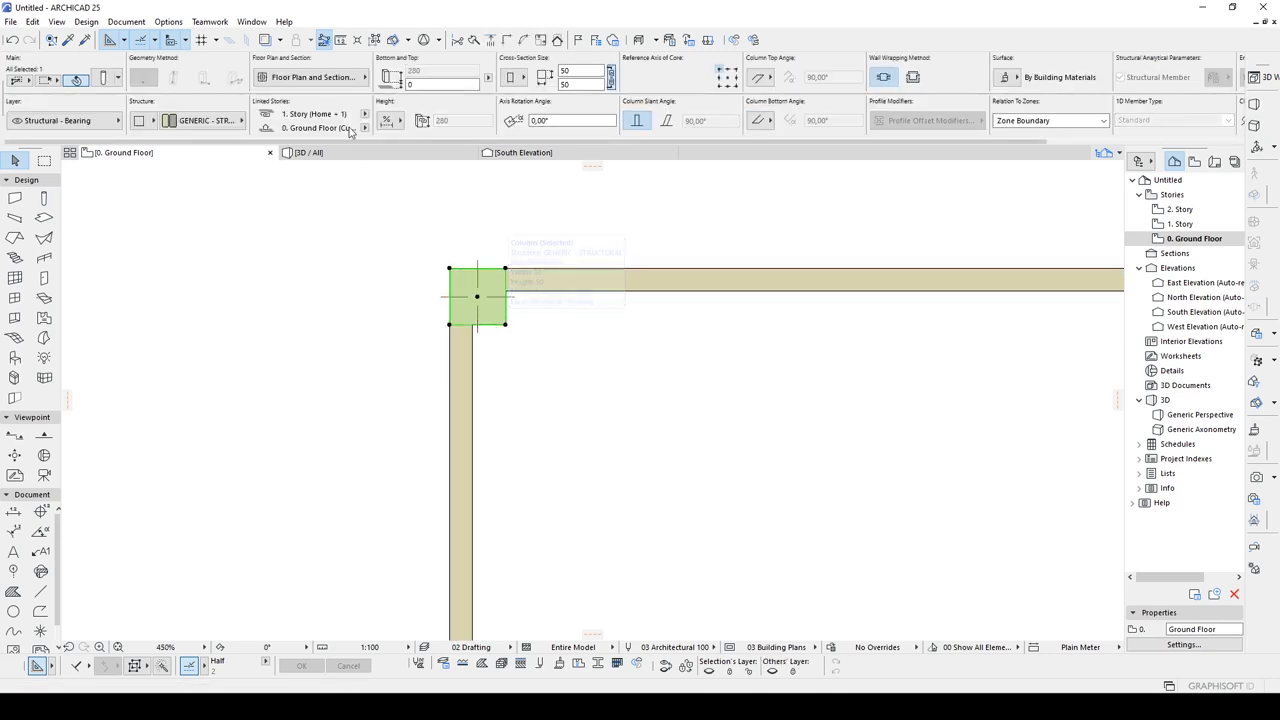
click(340, 80)
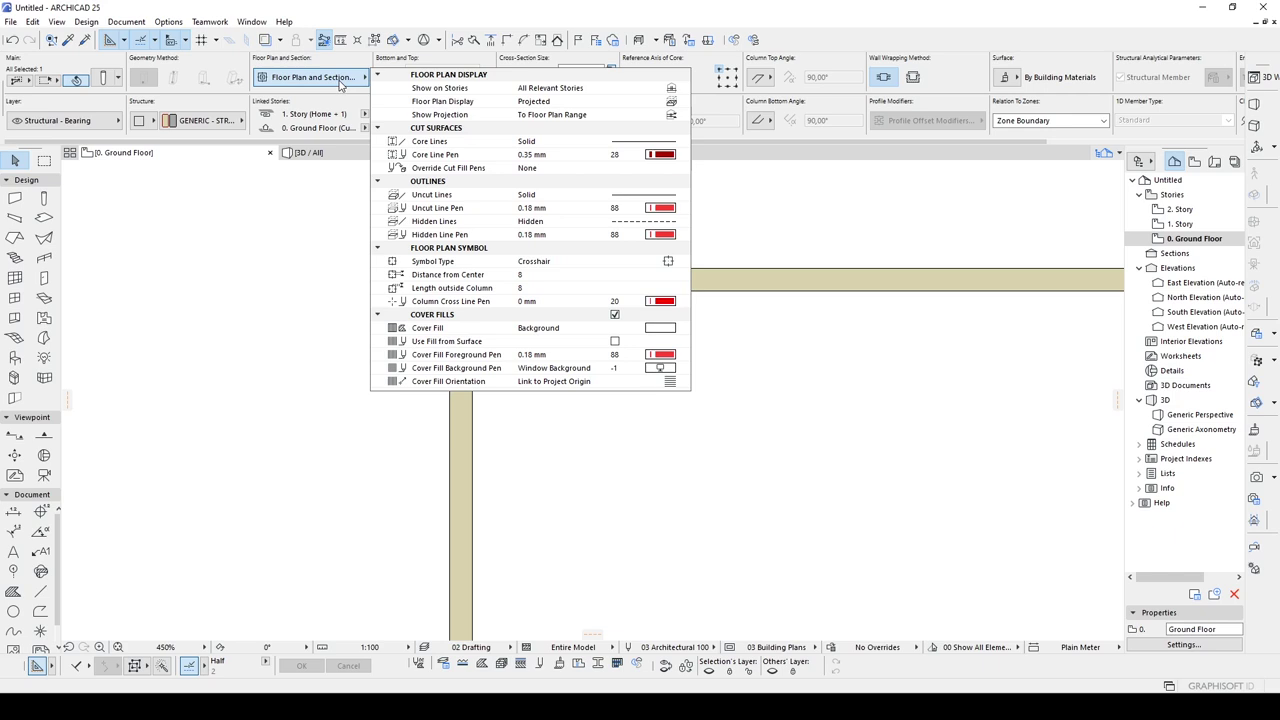
click(672, 263)
click(670, 262)
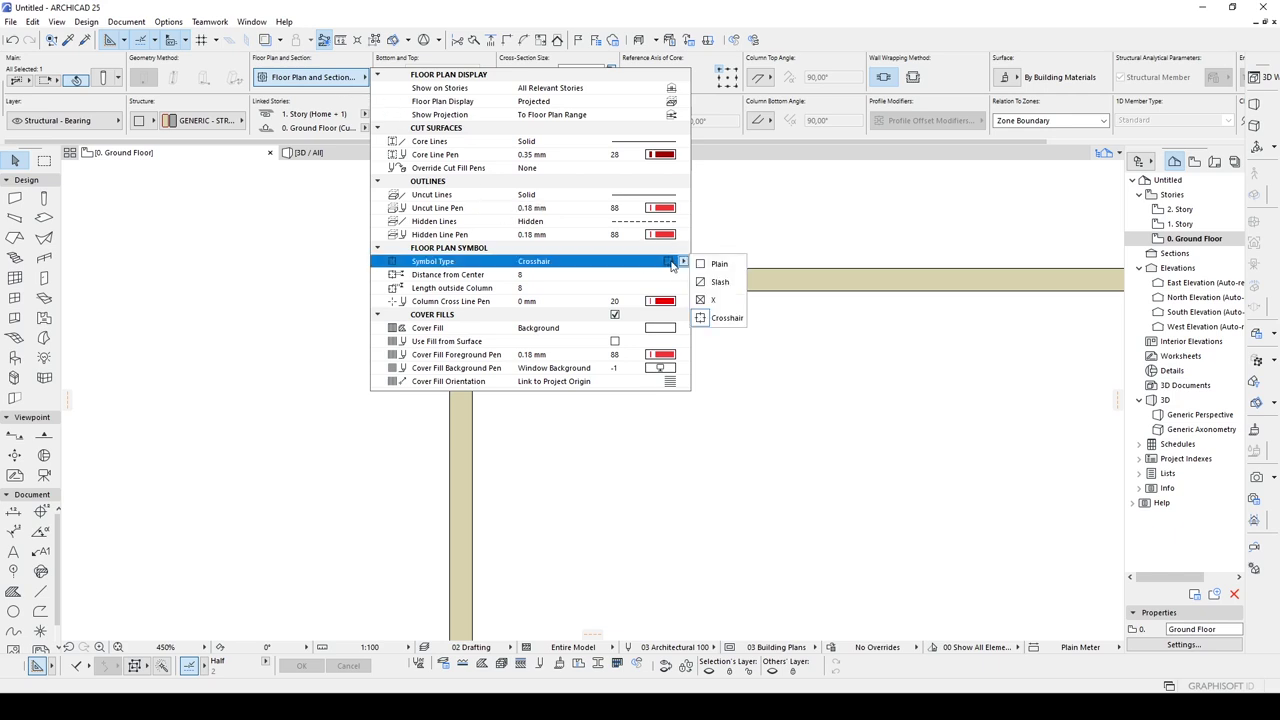
click(718, 301)
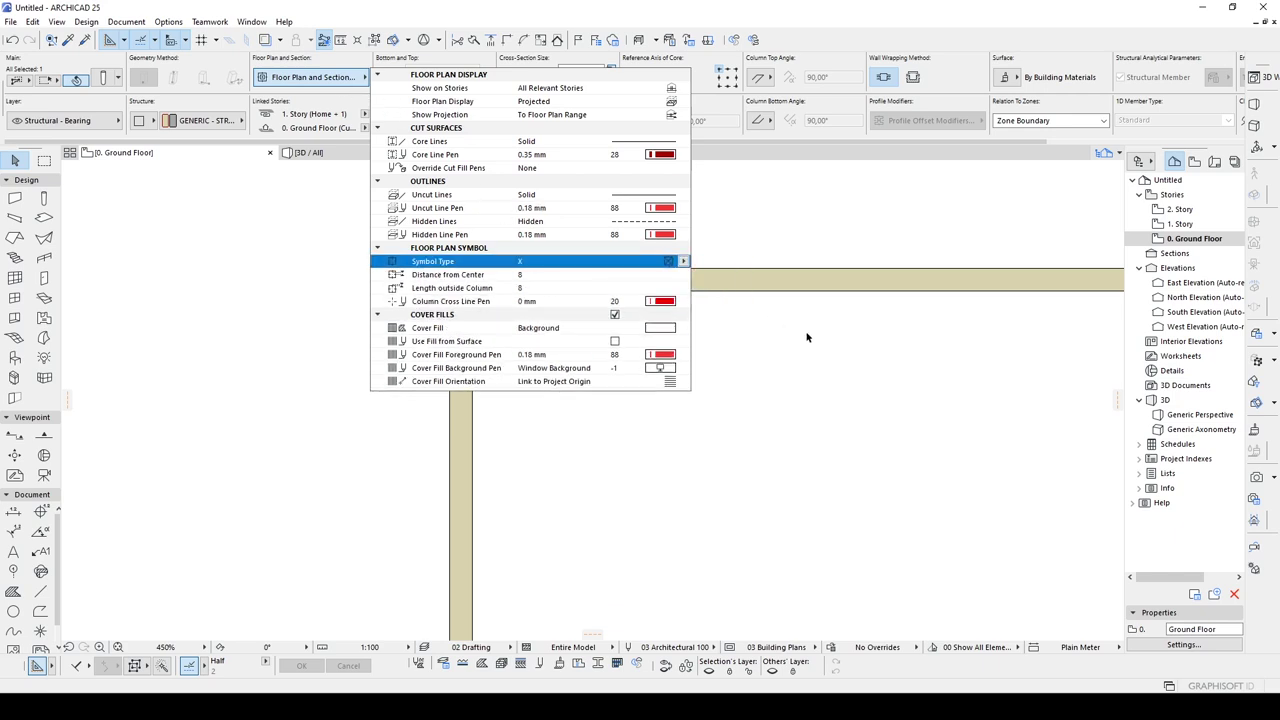
click(312, 77)
click(664, 261)
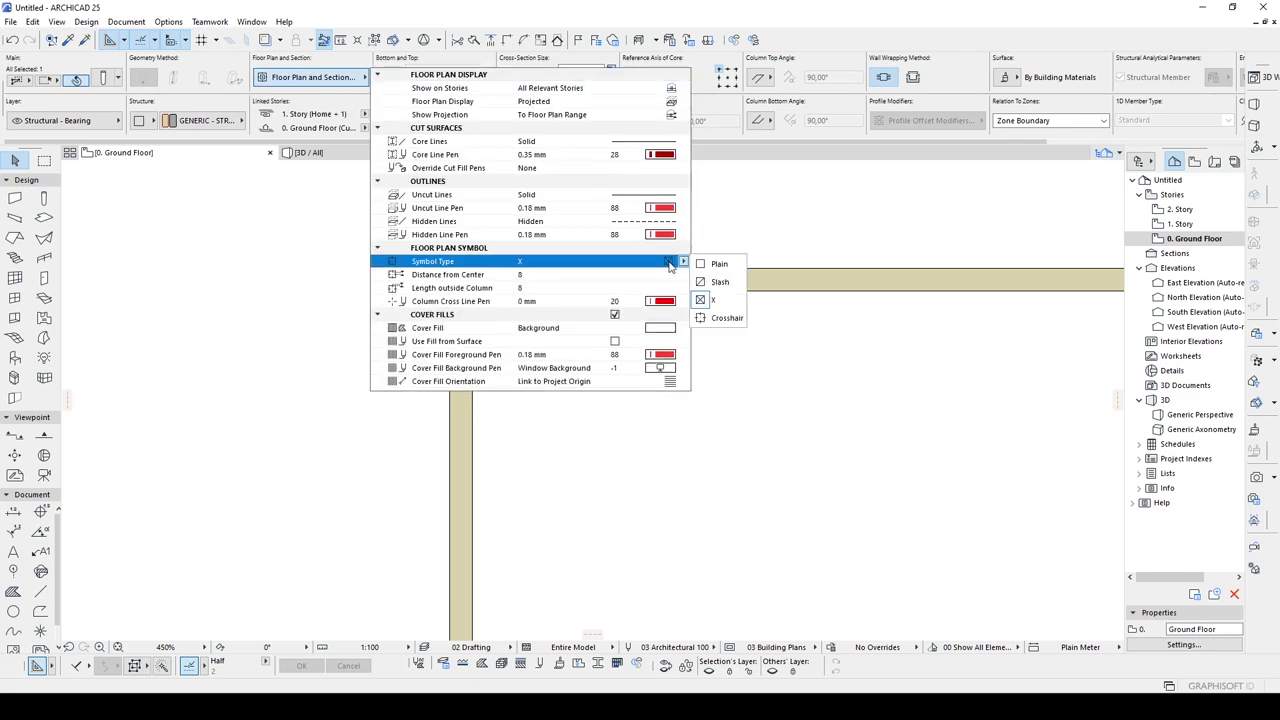
click(718, 320)
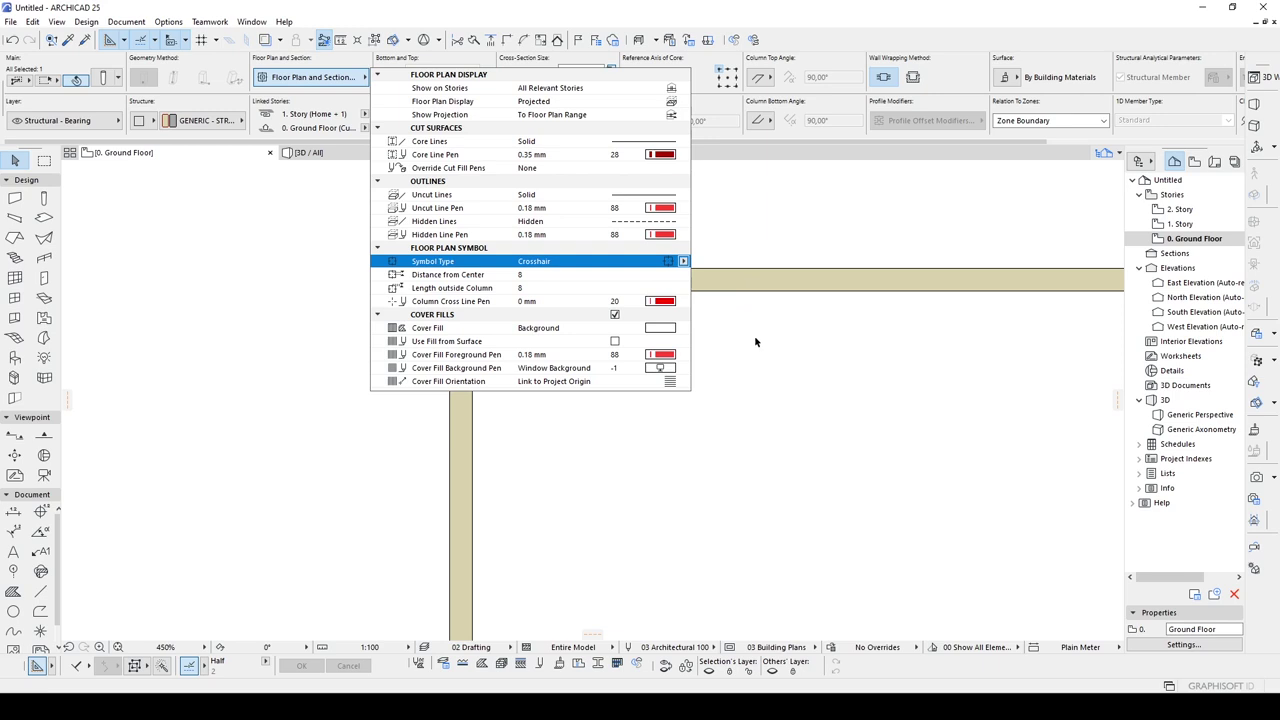
click(197, 116)
Give the column the ST-06 Reinforced Concrete - Structural building material
click(198, 121)
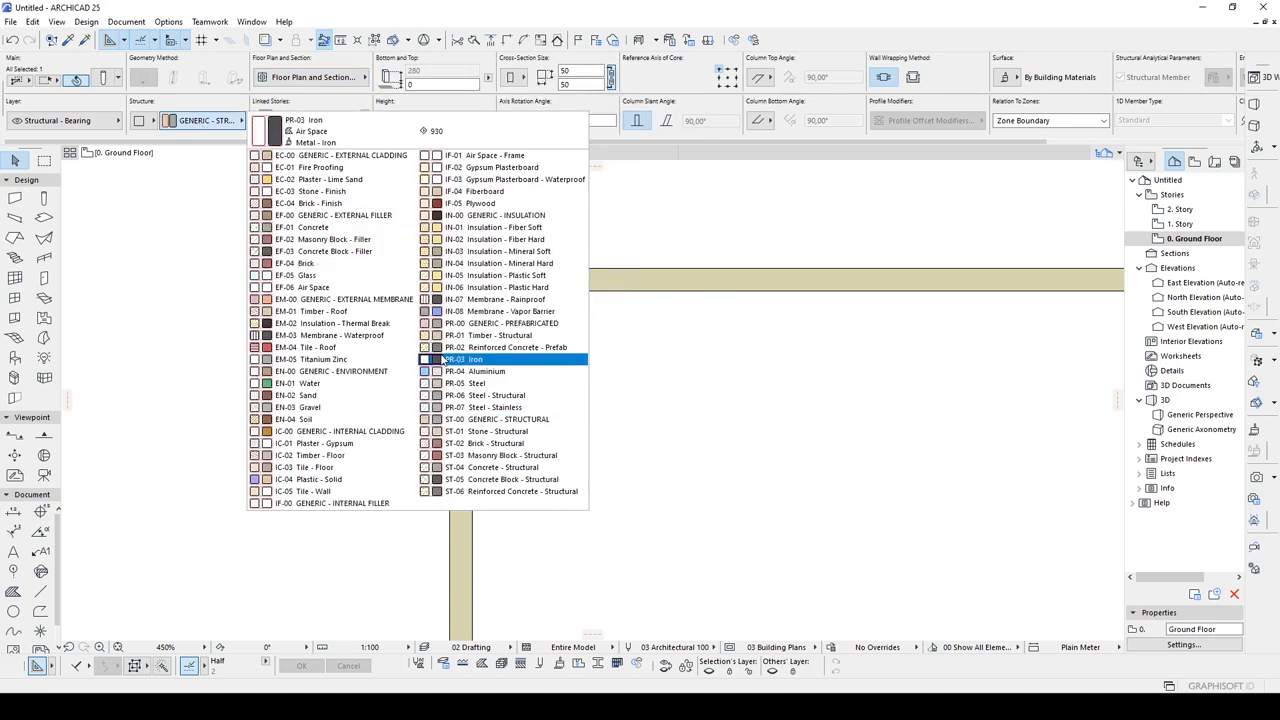
click(528, 491)
key(Escape)
scroll(524, 326, down, 3)
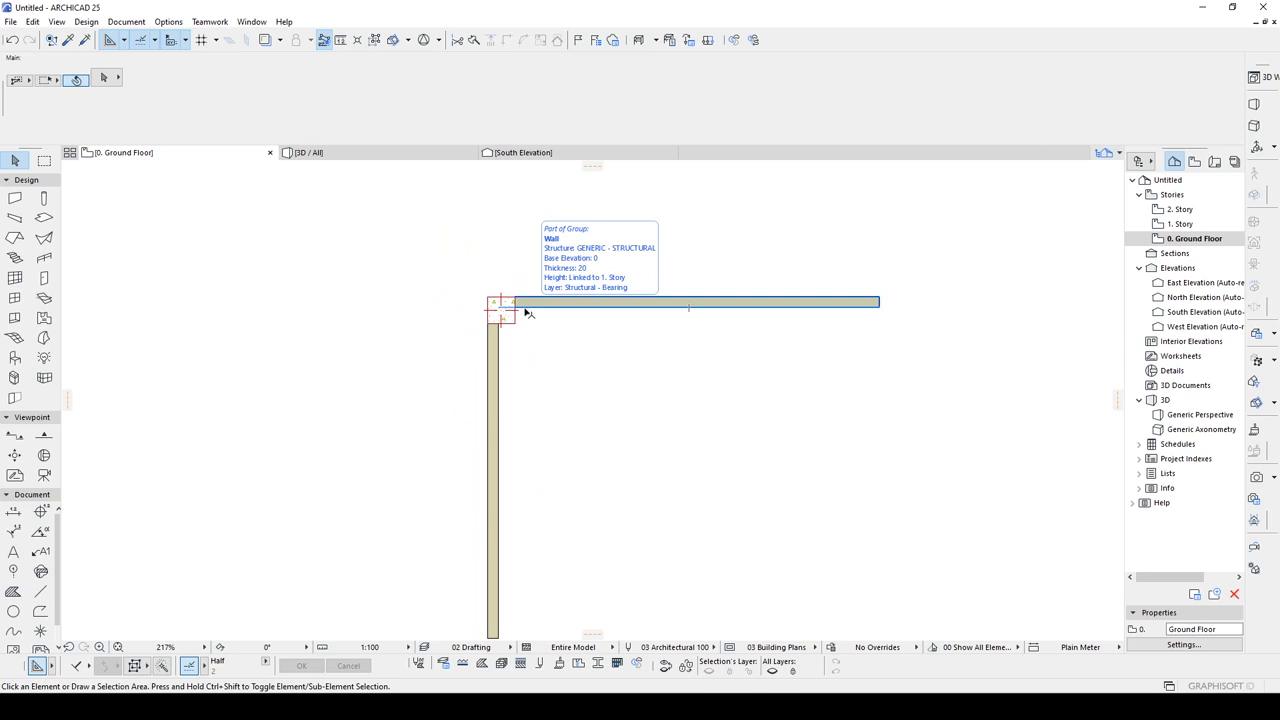
Keep the column top linked to 1. Story with -20 offset, then view it in 3D
click(509, 324)
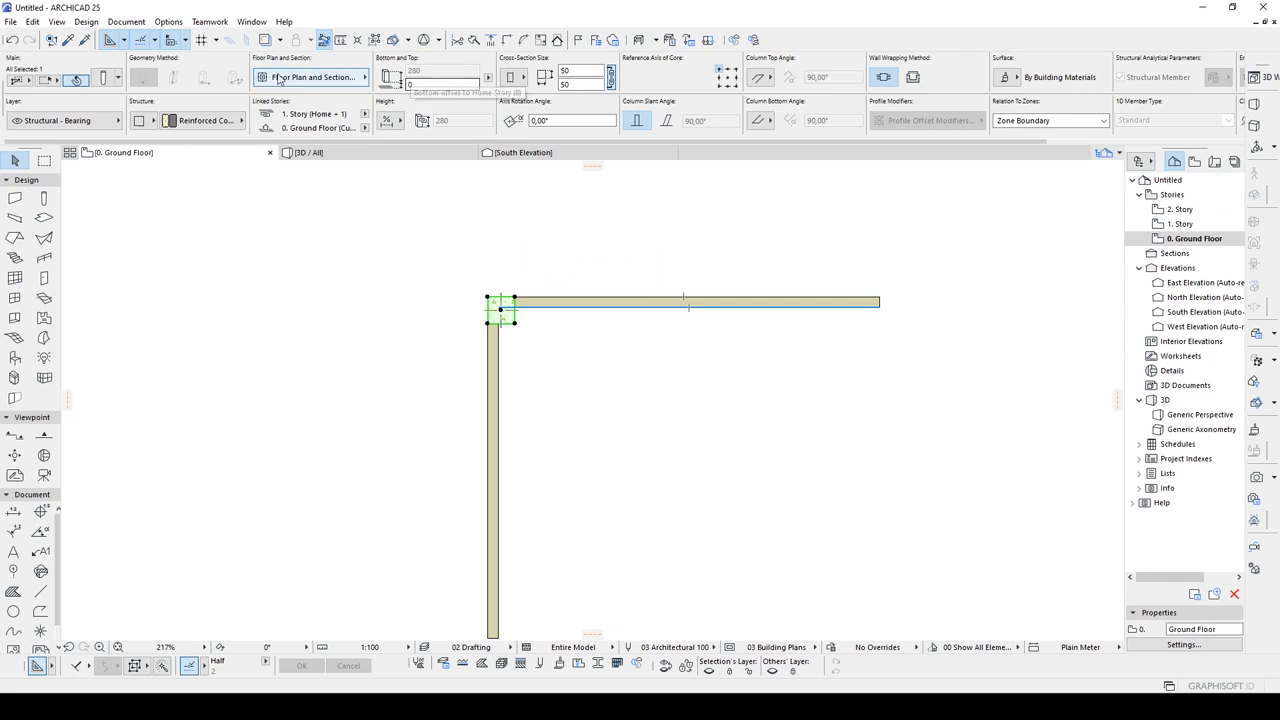
click(101, 80)
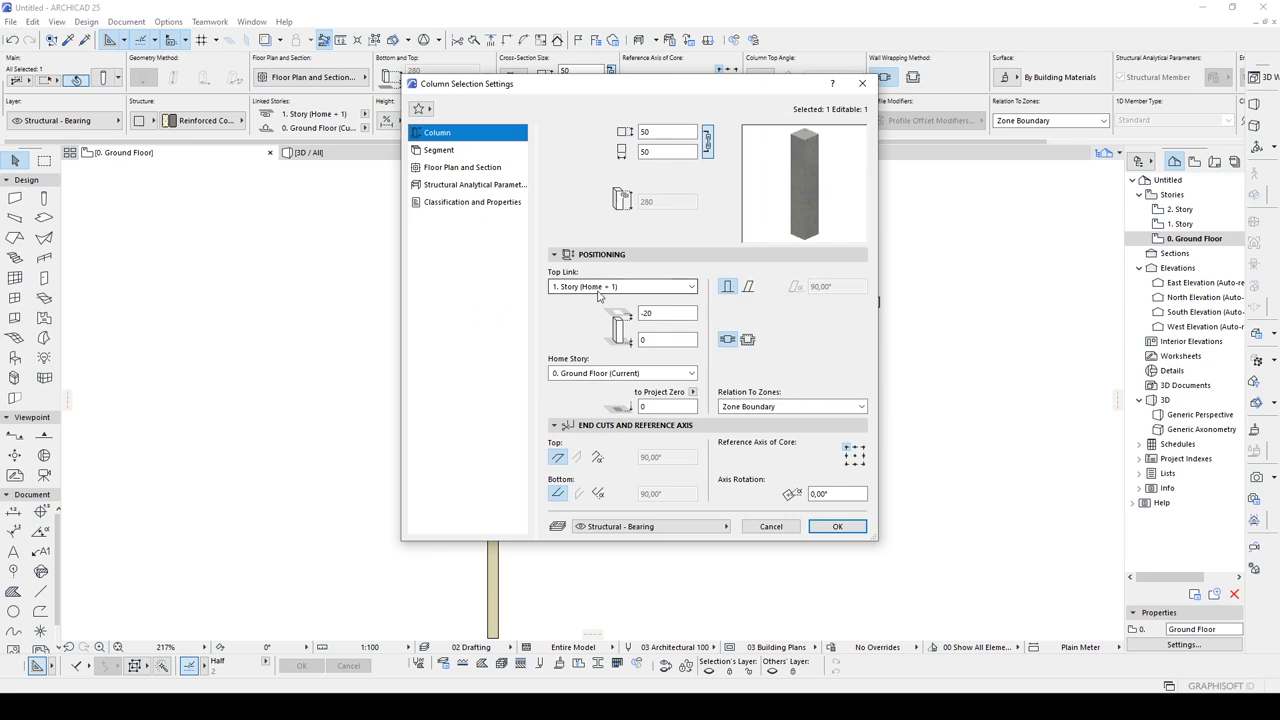
click(566, 289)
click(578, 290)
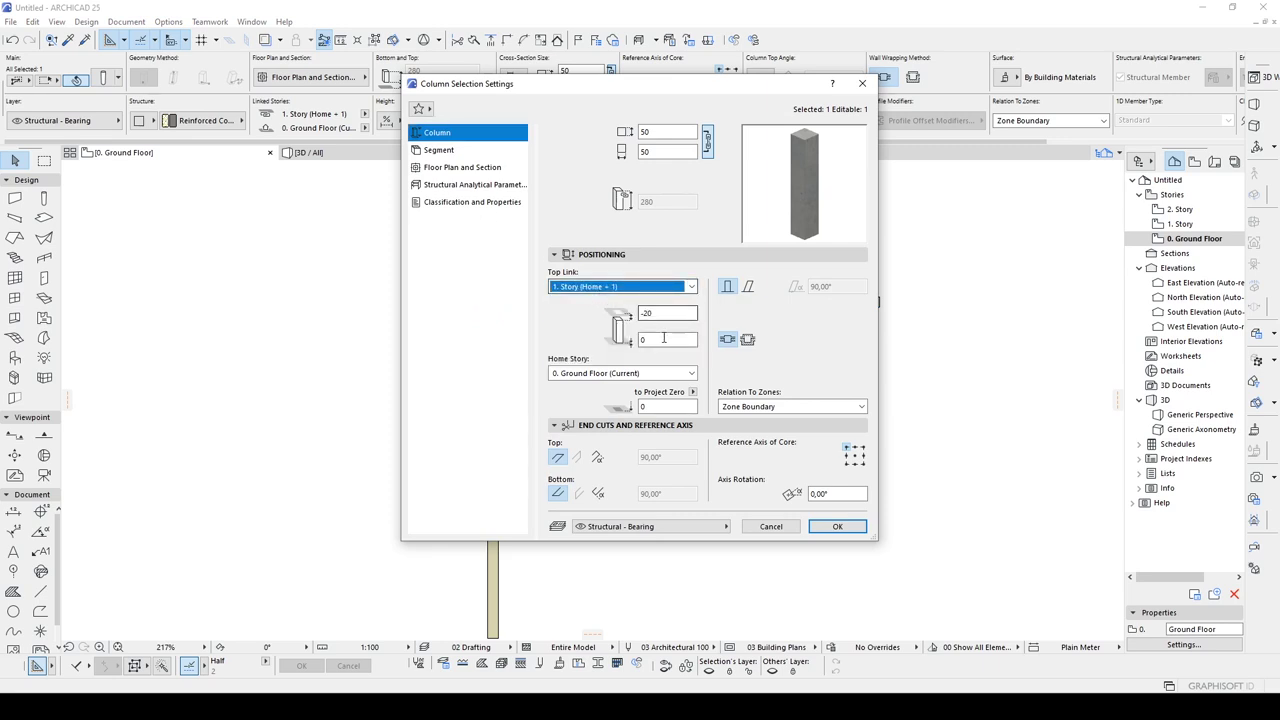
click(829, 526)
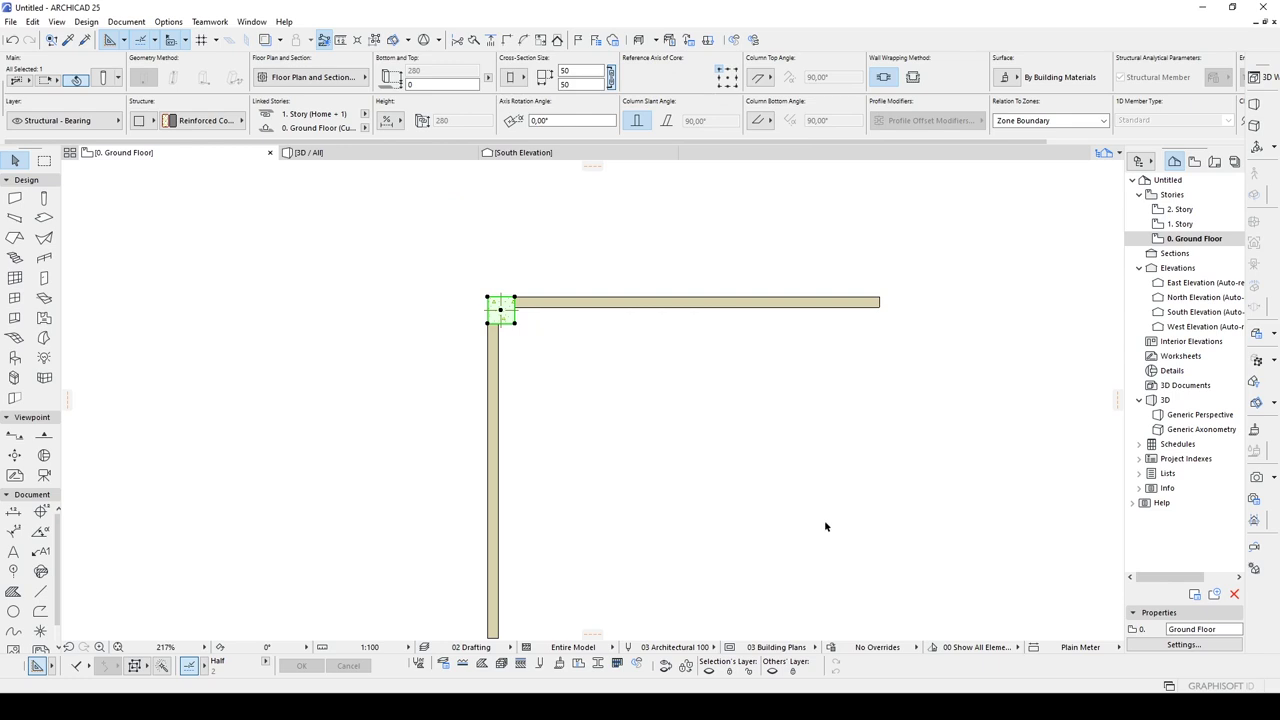
click(385, 154)
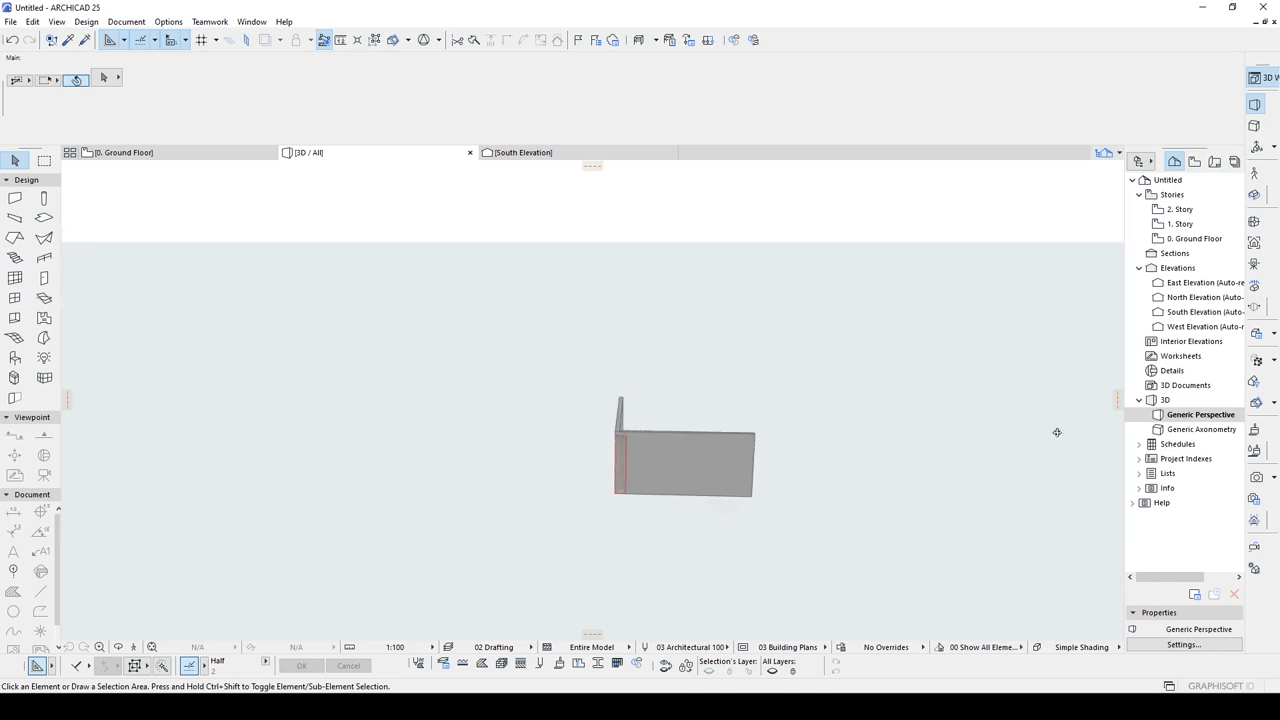
scroll(588, 462, up, 3)
shift+middle_drag(580, 454, 727, 446)
click(1194, 238)
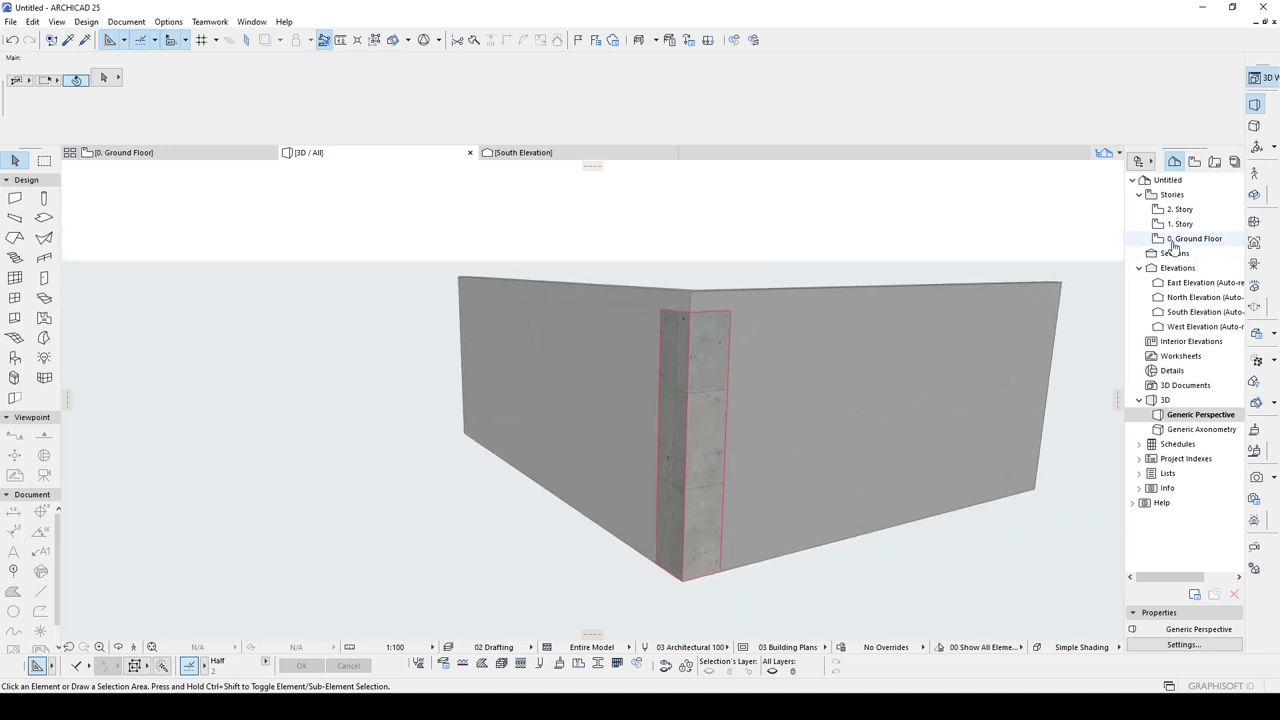
right_click(1194, 238)
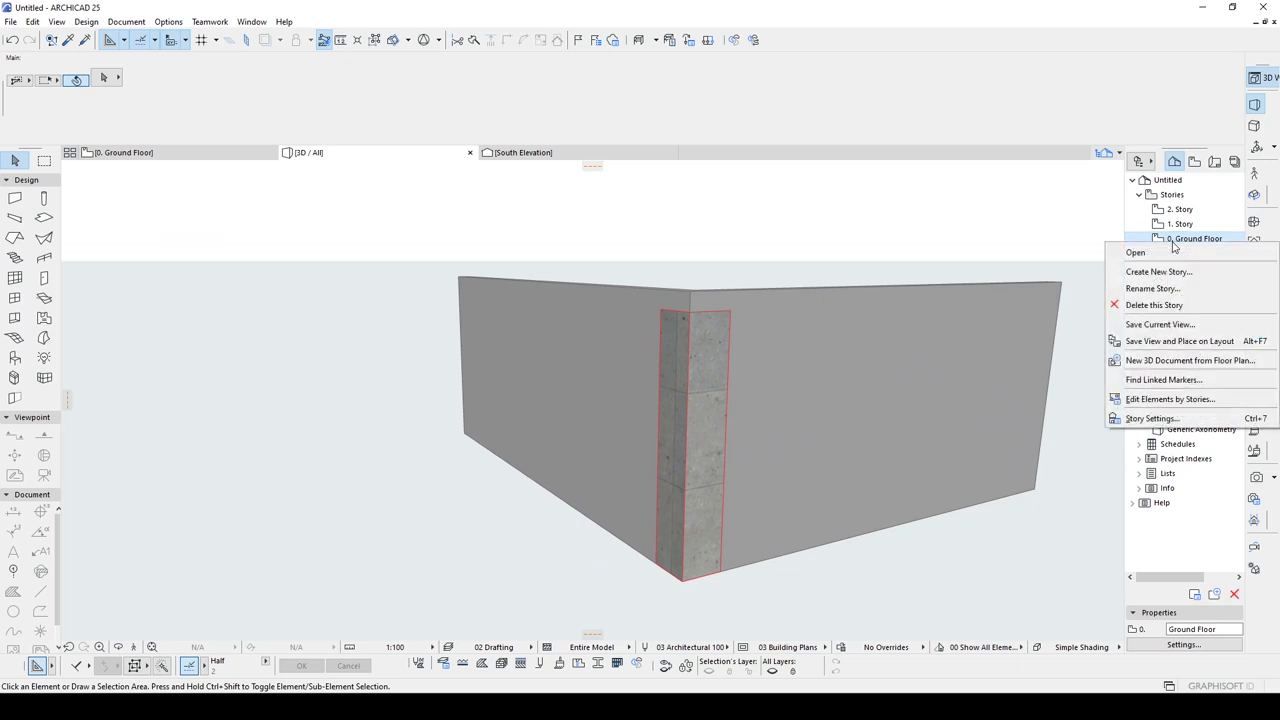
click(1150, 418)
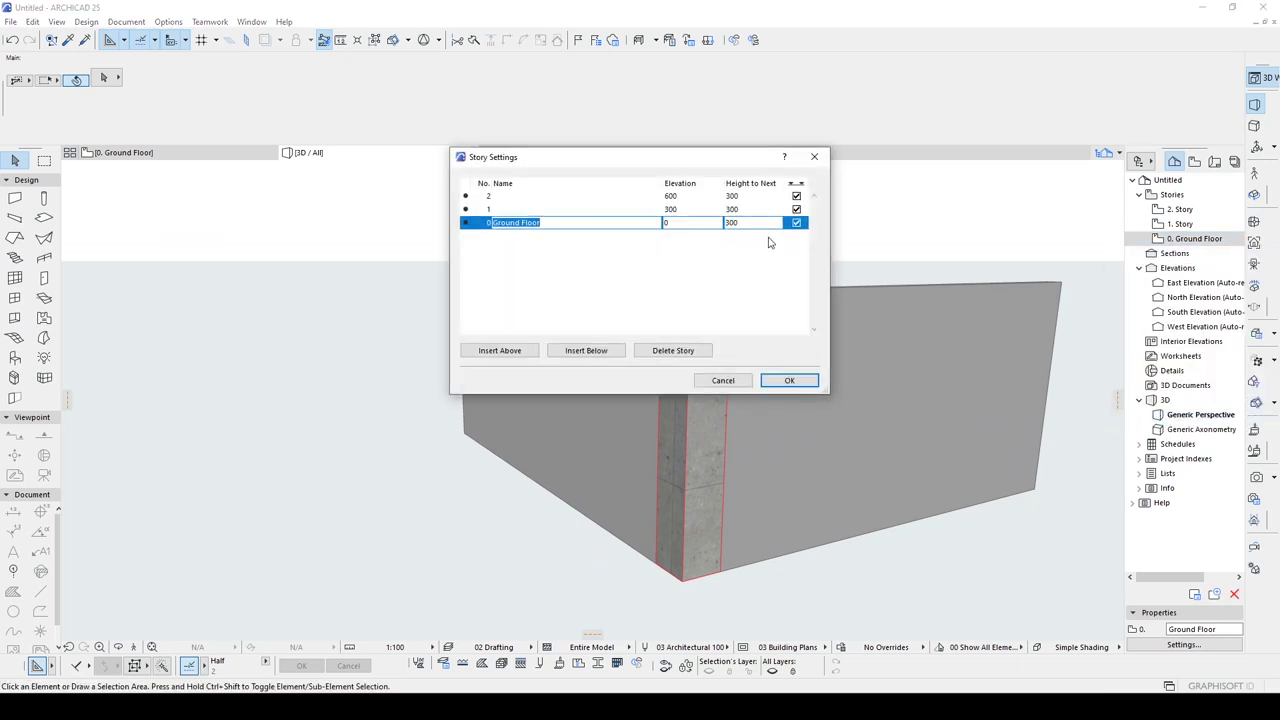
click(762, 227)
text(100)
click(789, 381)
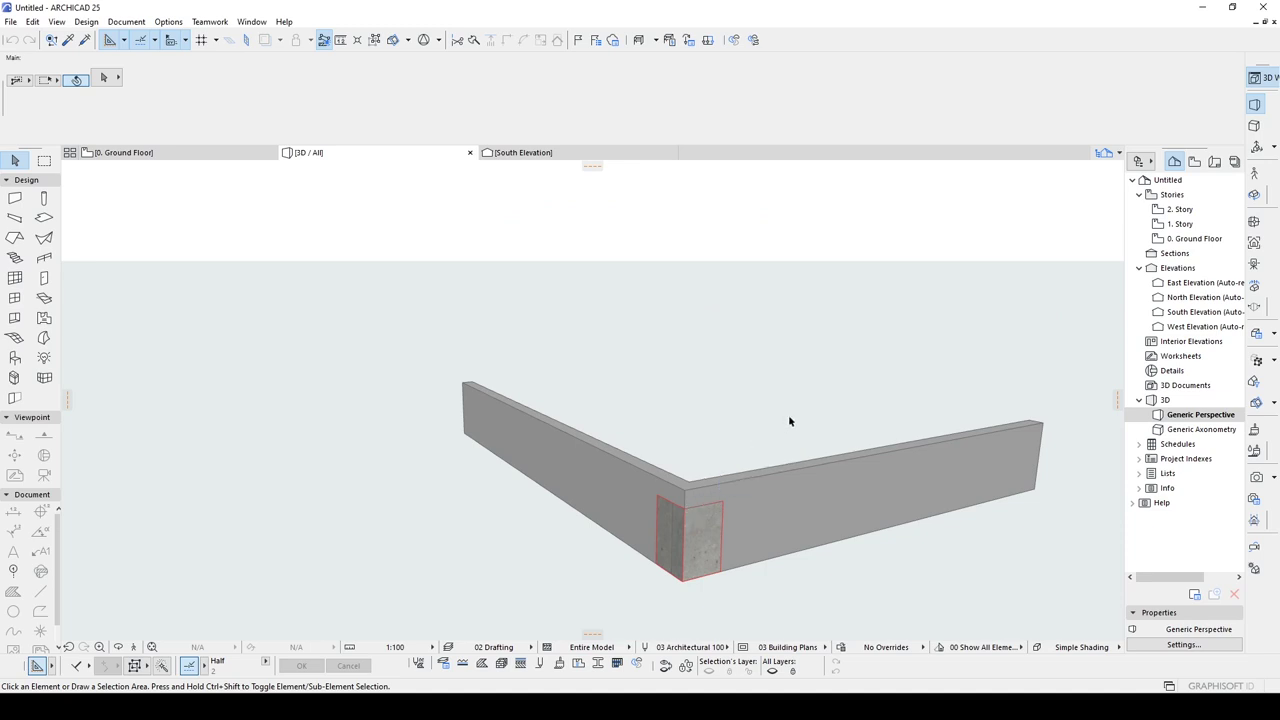
right_click(1176, 245)
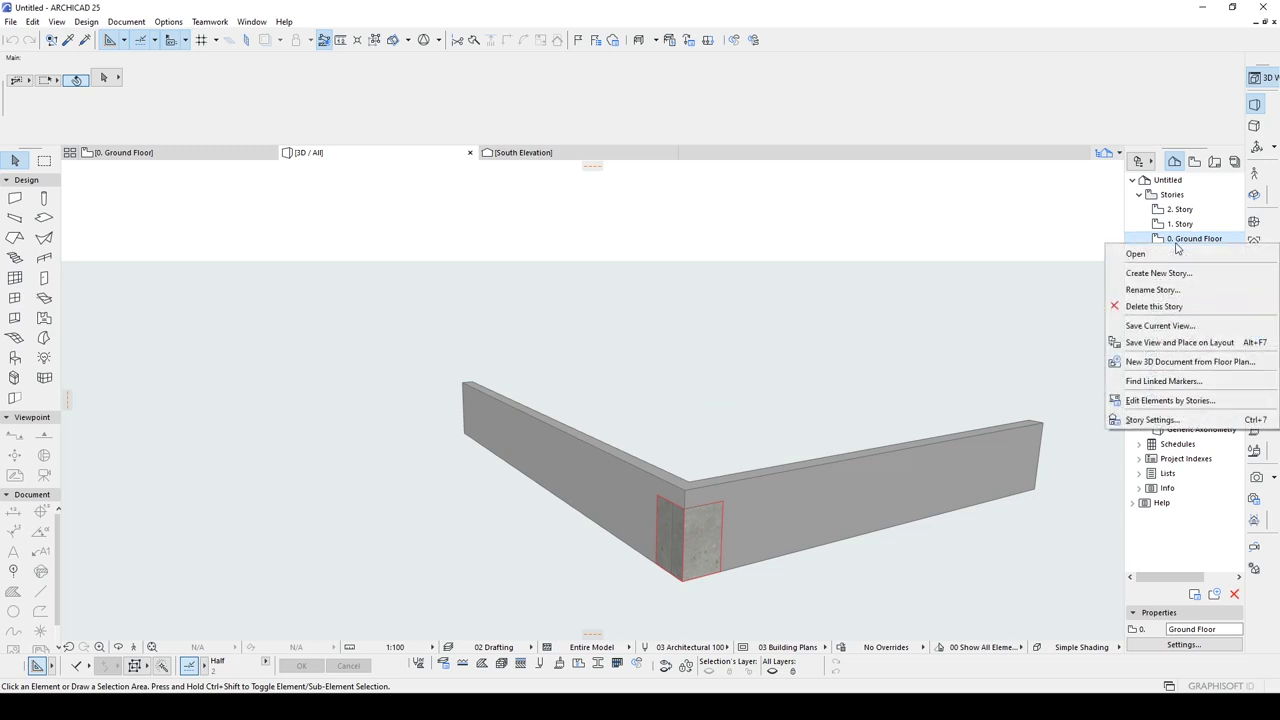
click(1154, 420)
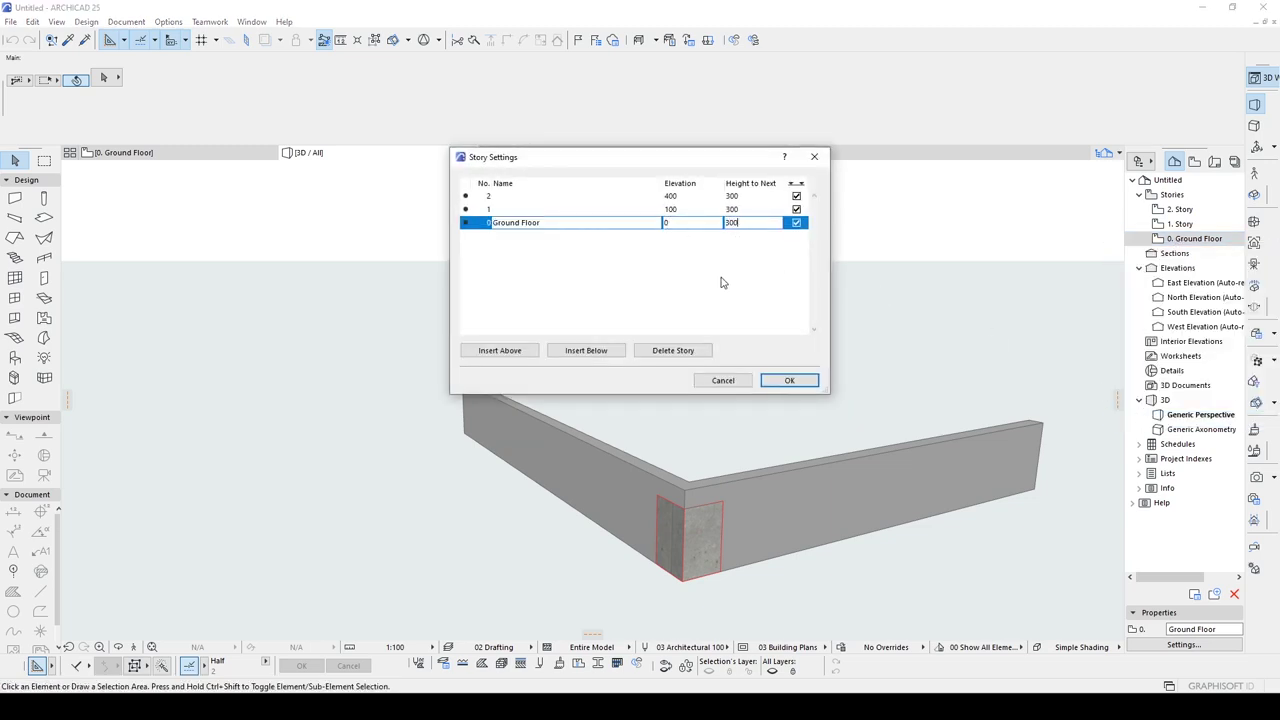
click(795, 384)
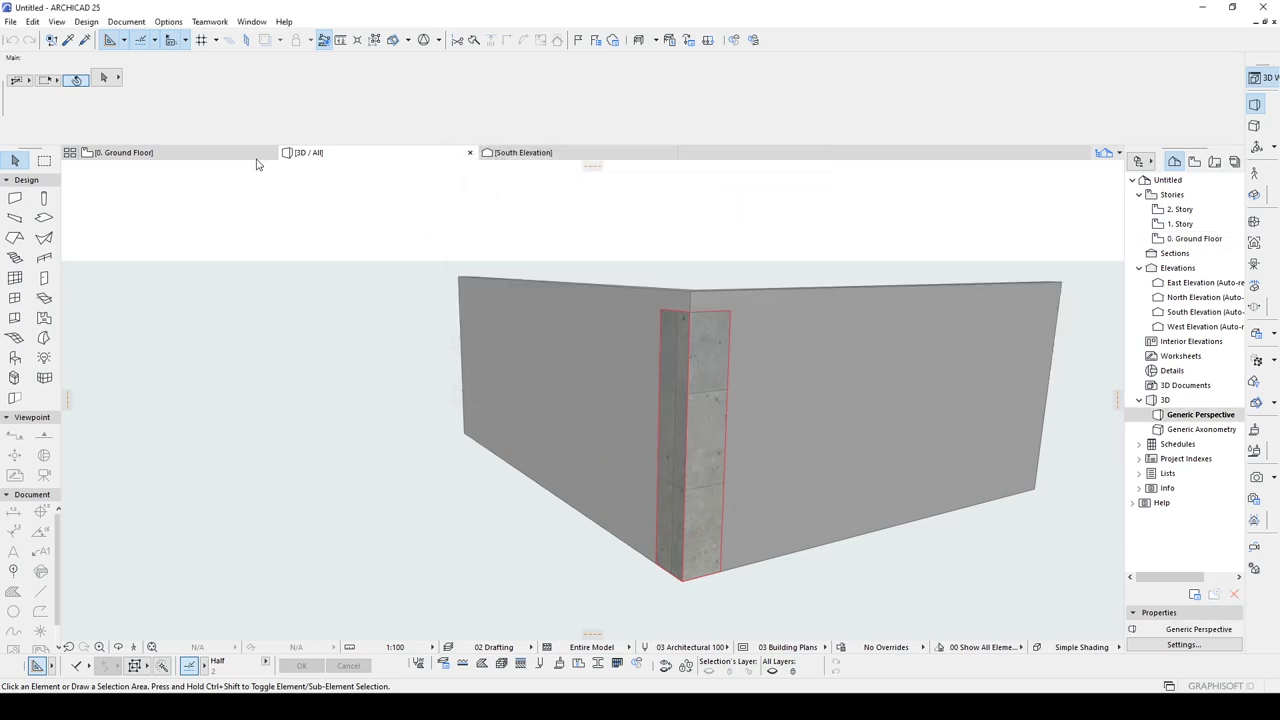
click(217, 153)
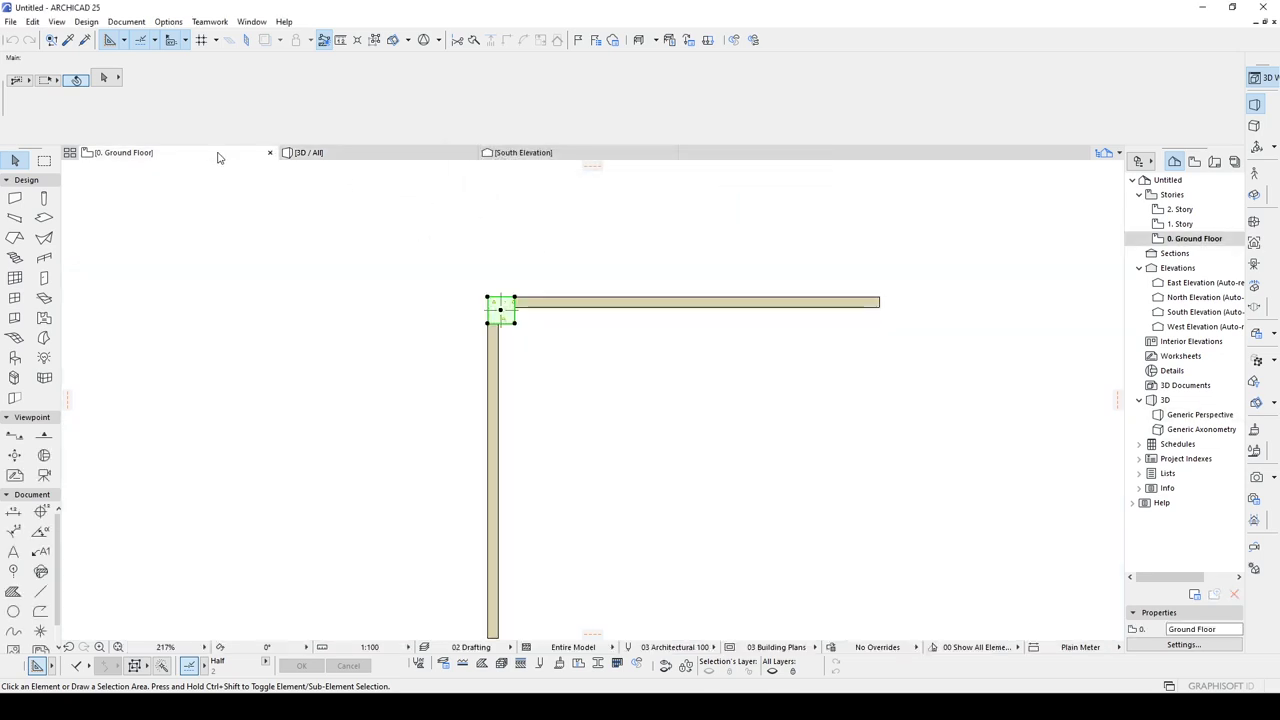
Stretch the horizontal wall's far endpoint back toward the column to shorten it
click(578, 331)
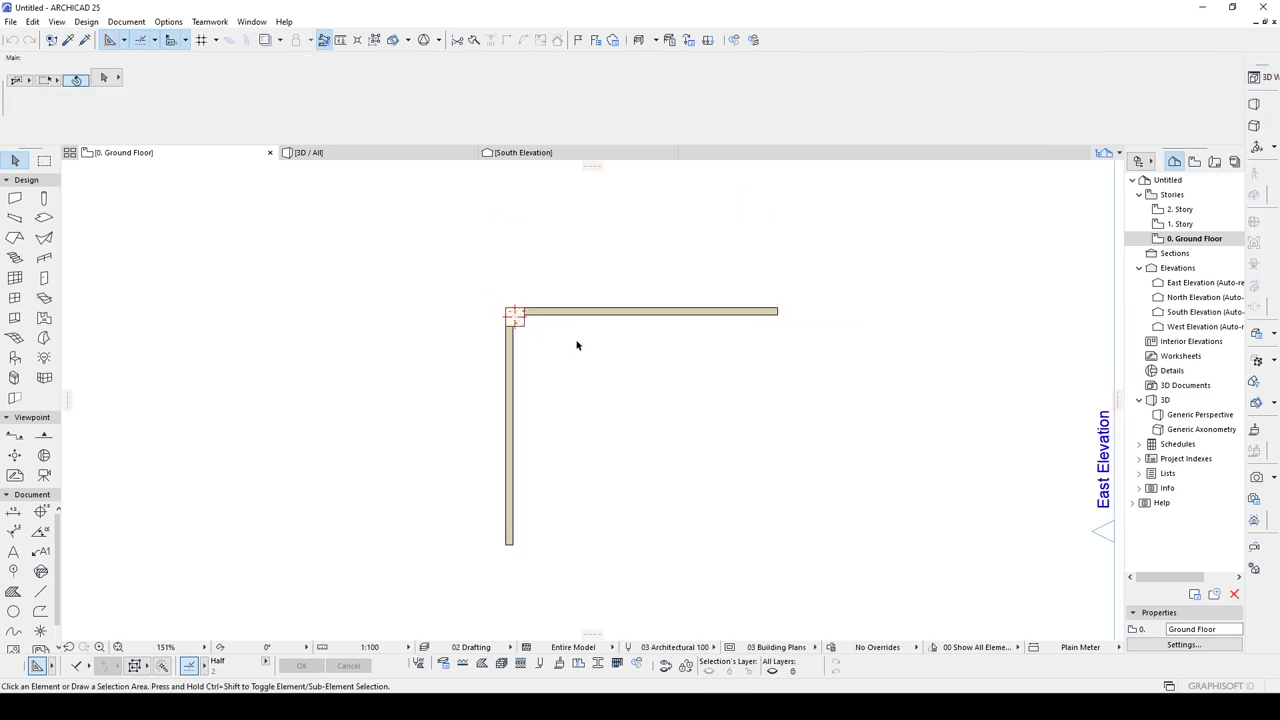
click(590, 317)
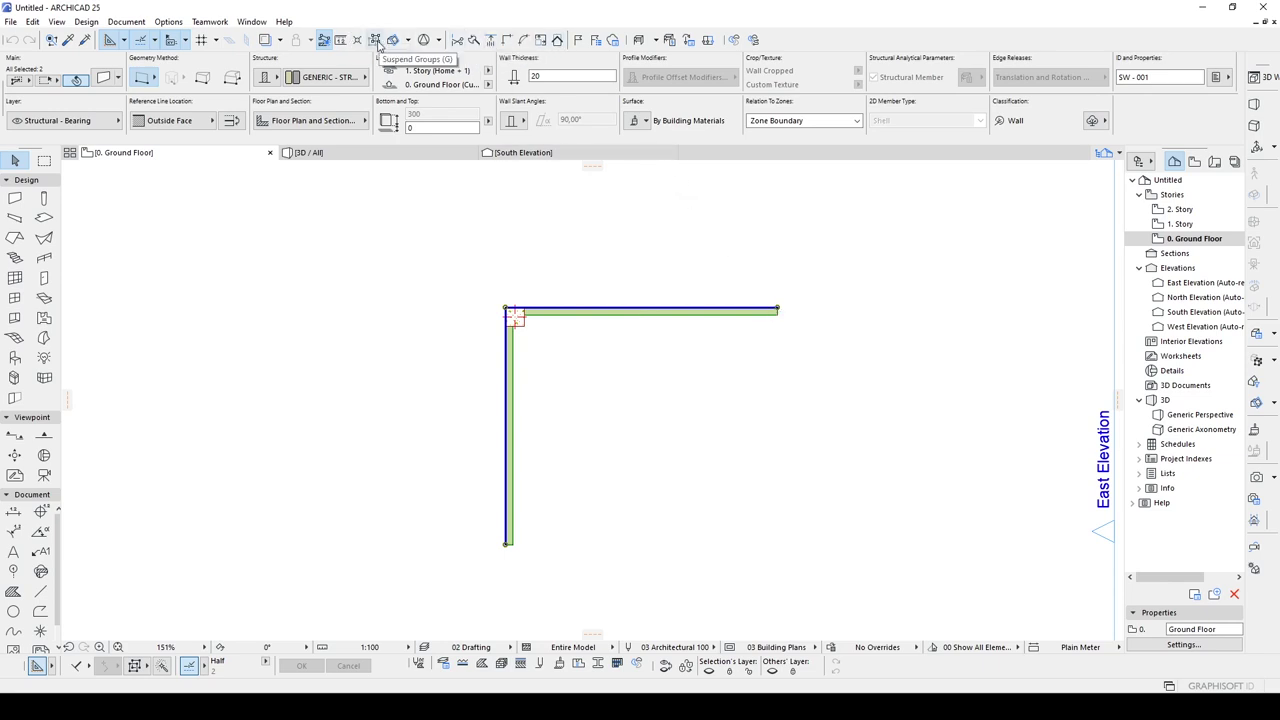
click(775, 311)
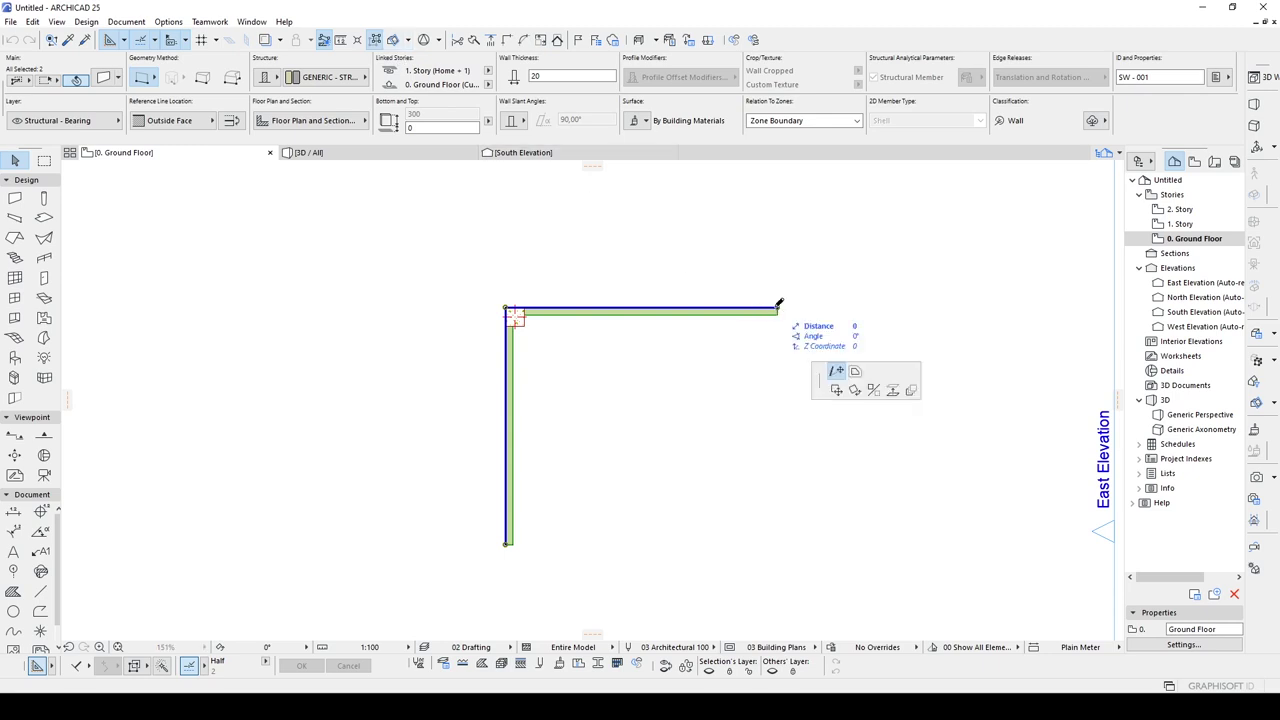
click(615, 310)
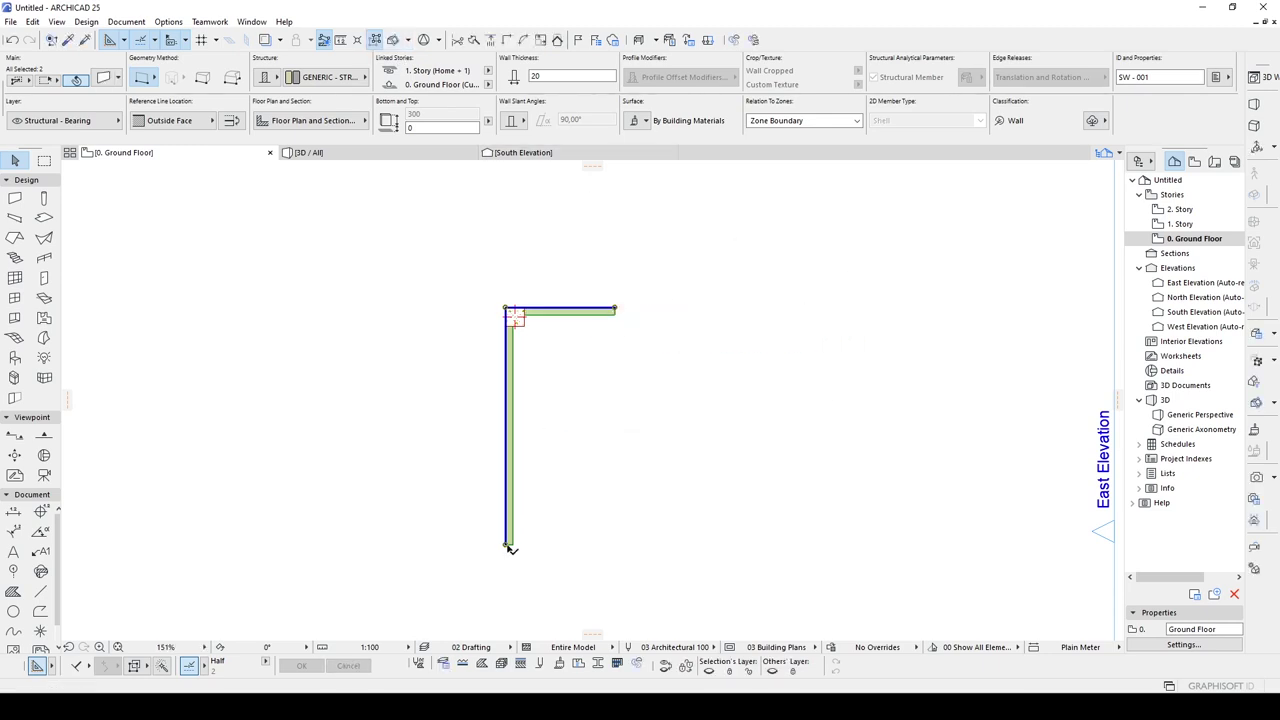
click(509, 548)
Shorten the vertical wall and the horizontal wall further
click(508, 400)
click(577, 363)
scroll(537, 368, up, 3)
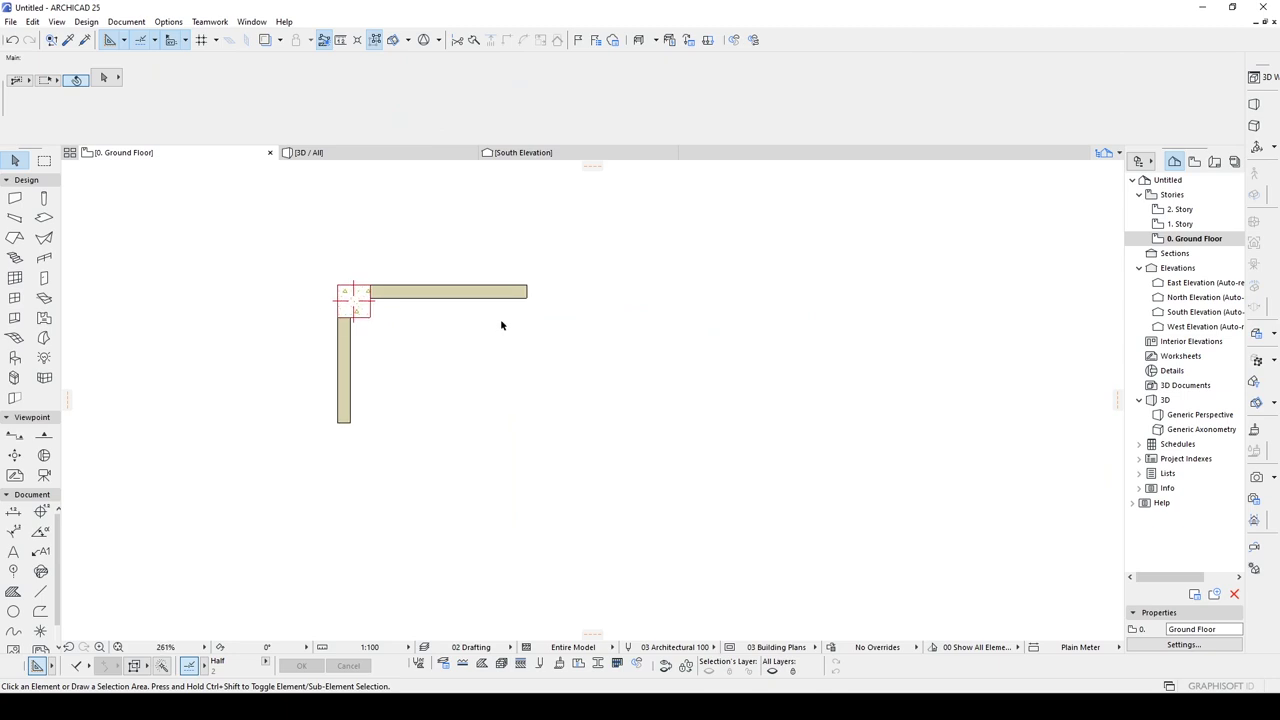
click(527, 291)
click(526, 291)
click(451, 291)
click(592, 458)
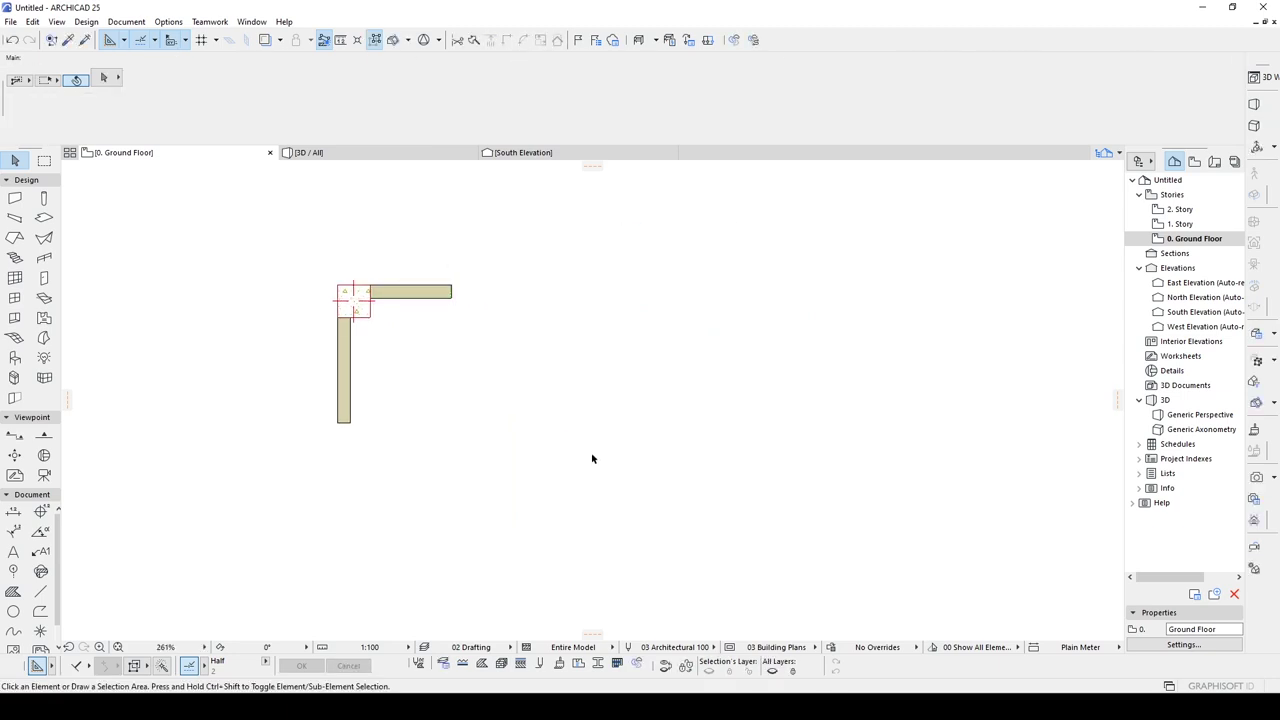
Copy both walls and the corner column to the right
drag(592, 458, 269, 252)
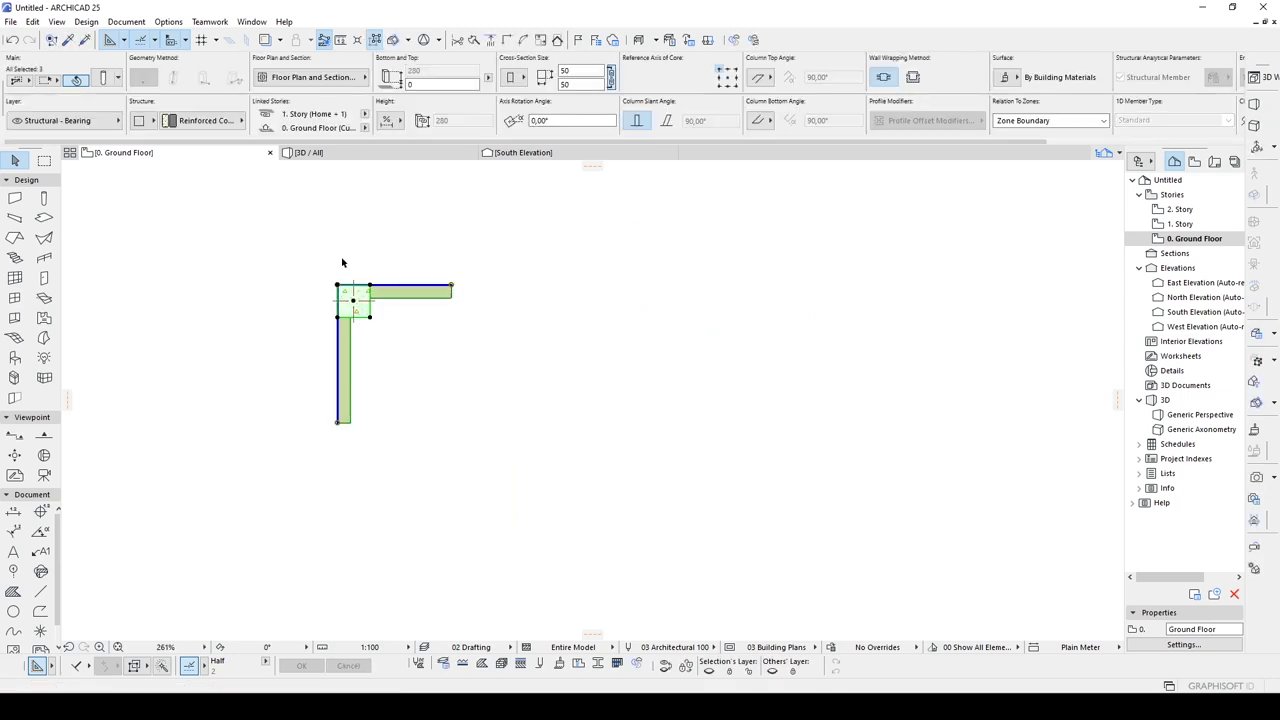
key(ctrl+d)
click(339, 287)
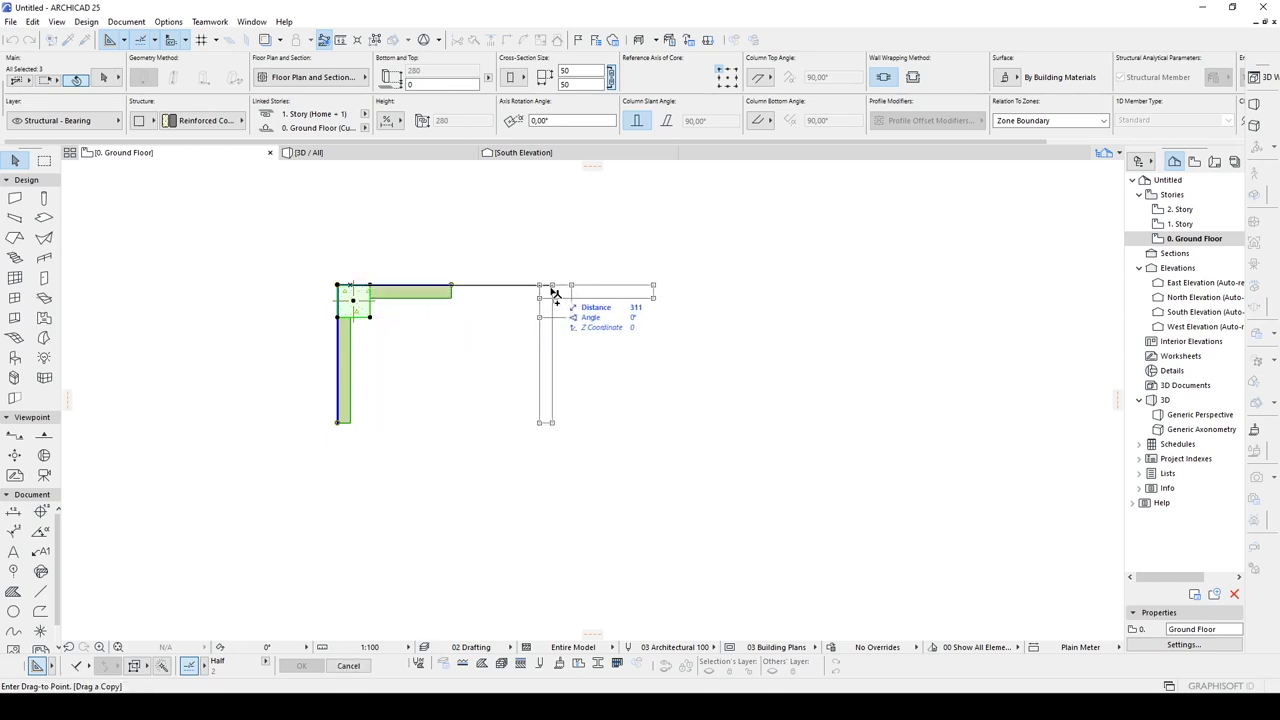
click(563, 287)
click(601, 277)
Stretch the copy's horizontal wall end down-right so it slopes about 23°
scroll(601, 277, up, 3)
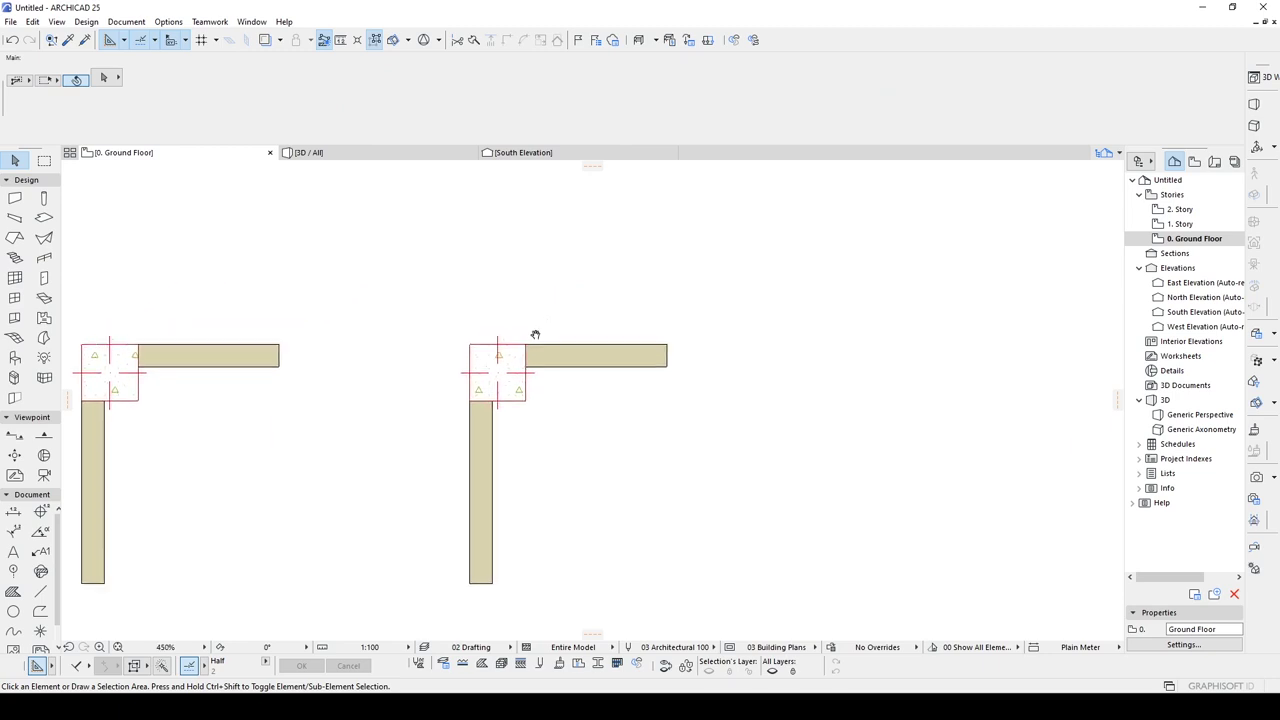
click(558, 368)
scroll(558, 368, down, 2)
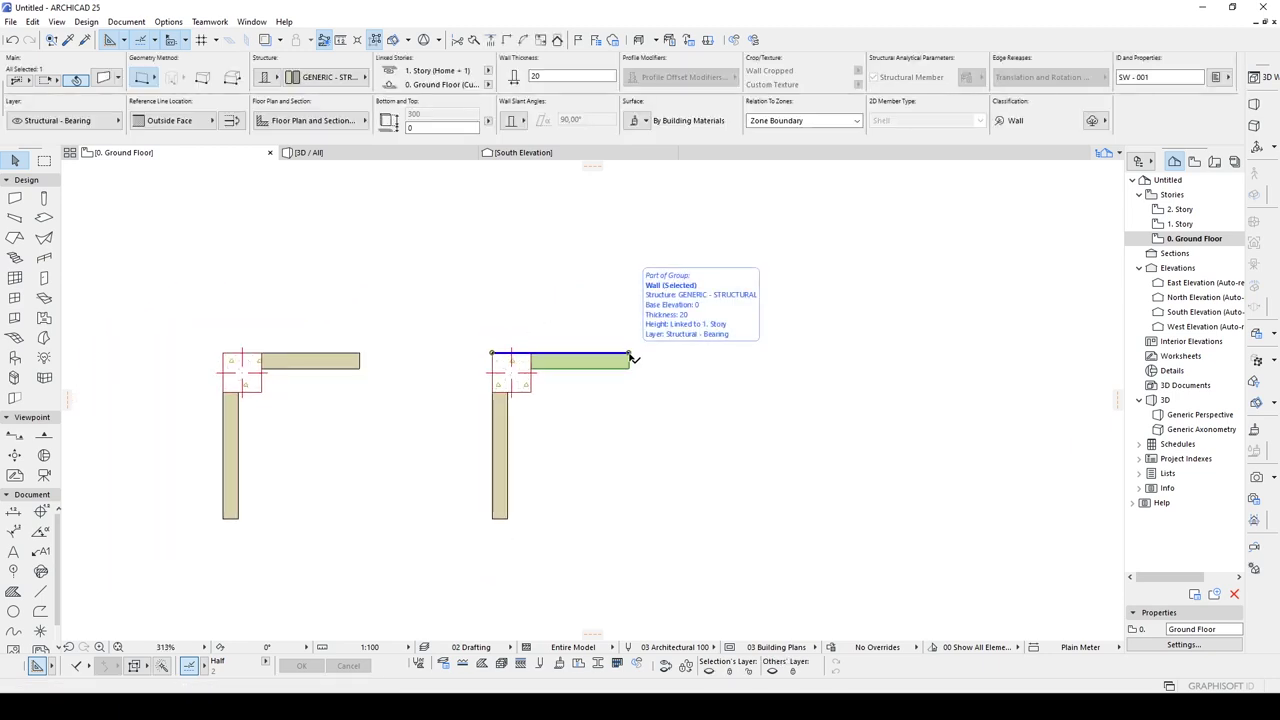
click(630, 355)
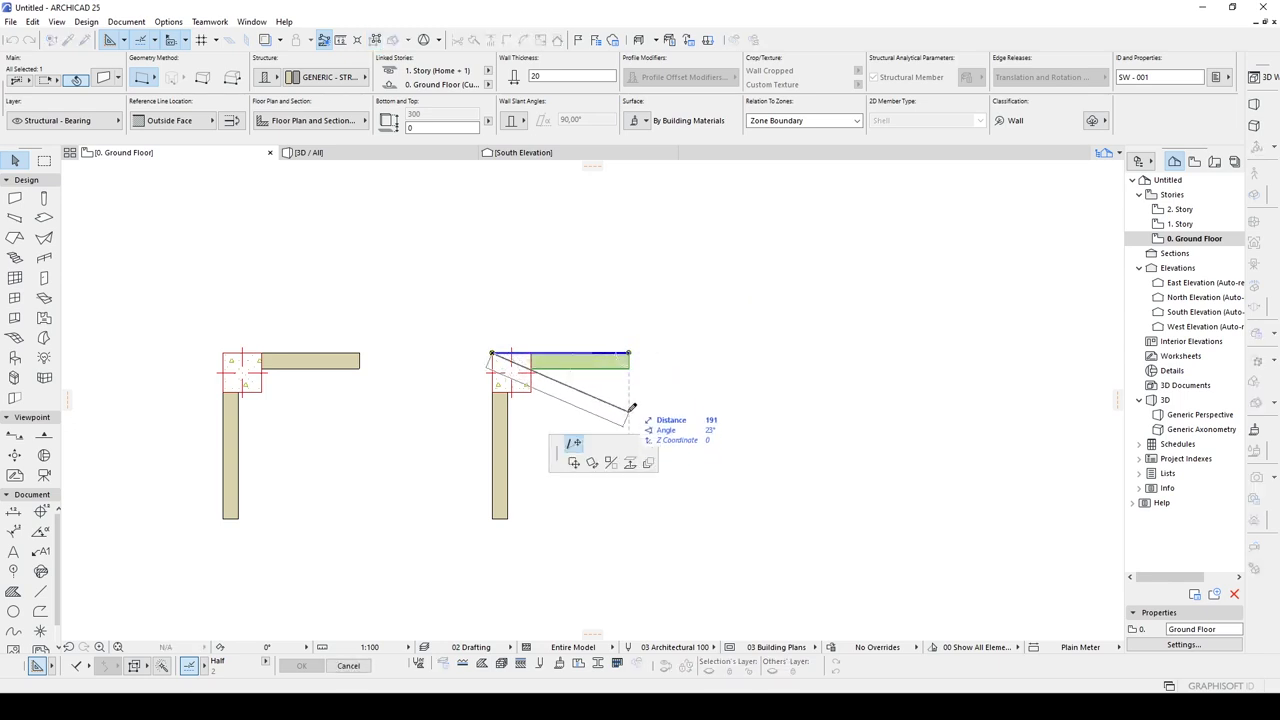
click(630, 411)
click(545, 444)
Delete the copy's corner column
scroll(545, 444, up, 4)
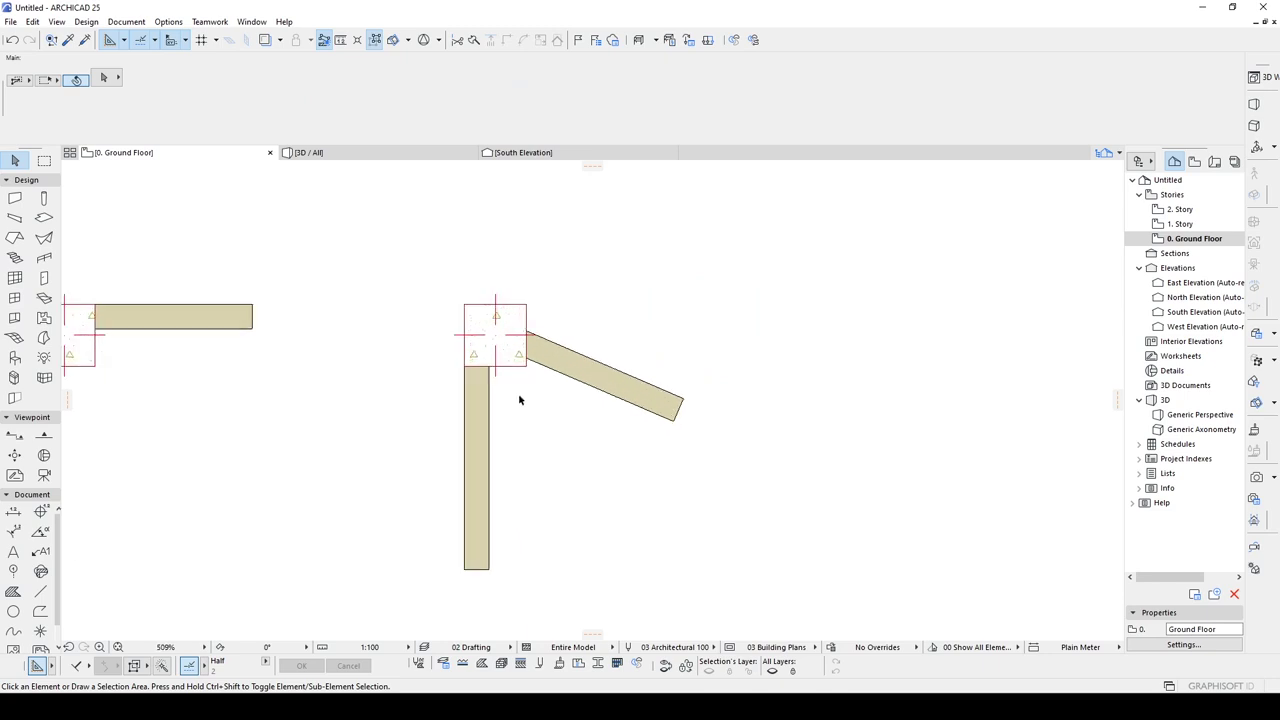
click(525, 298)
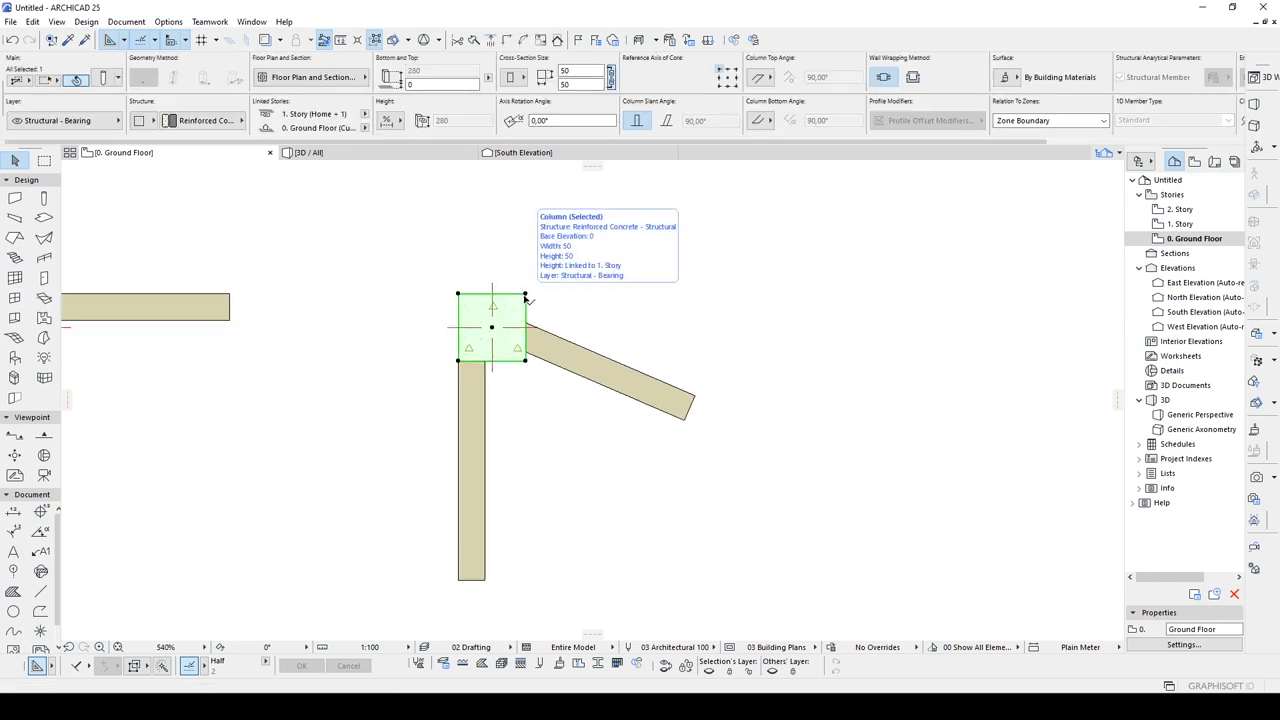
key(Delete)
scroll(523, 297, down, 2)
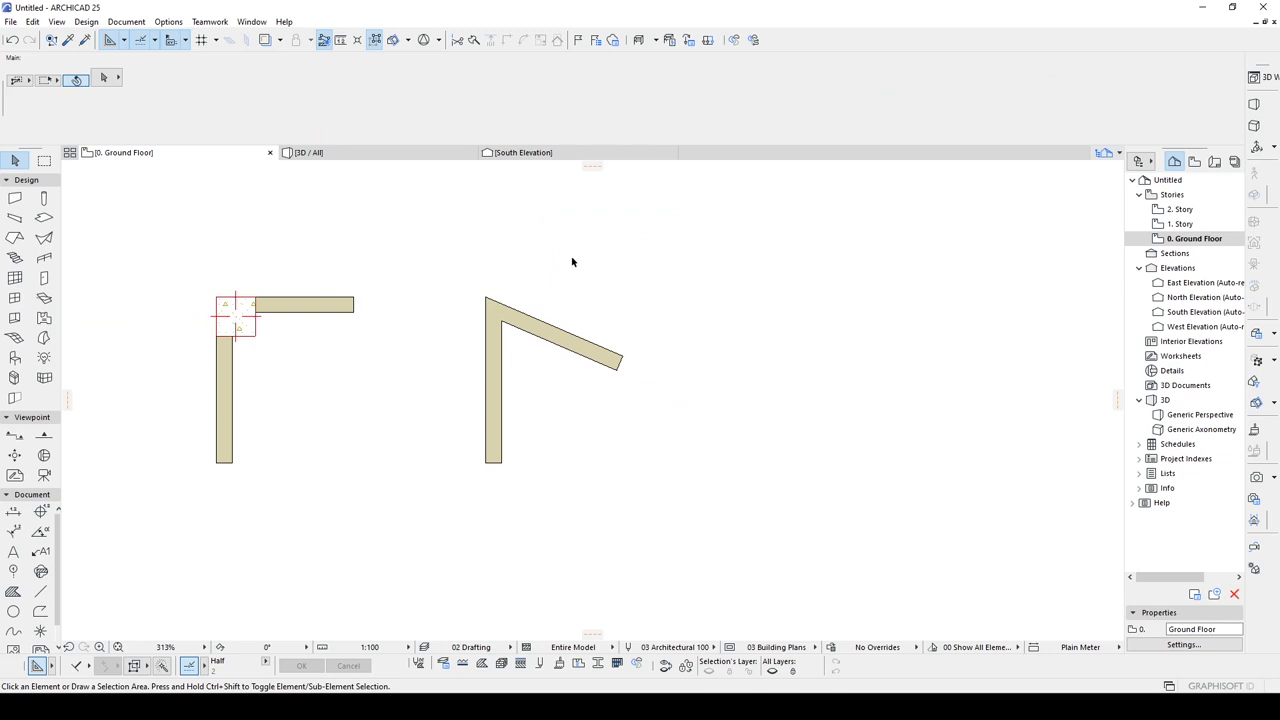
Place a column at the sloped wall's corner with the original column's settings
click(43, 198)
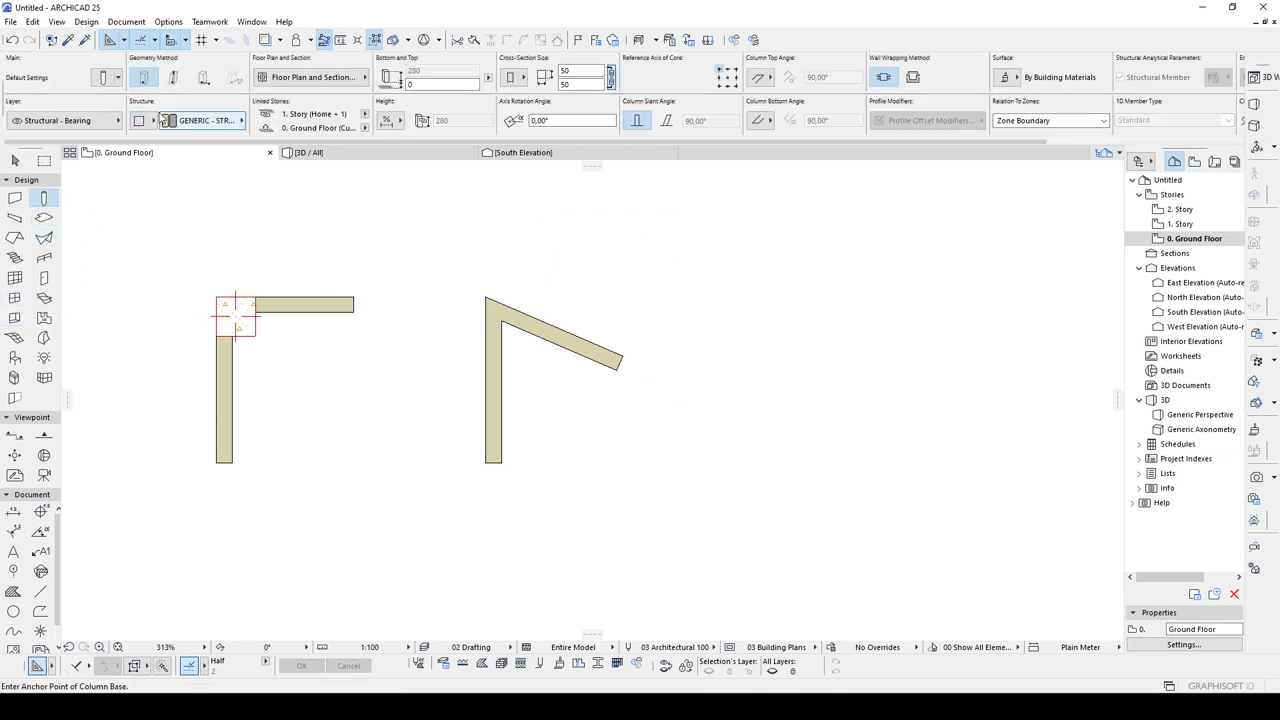
click(151, 121)
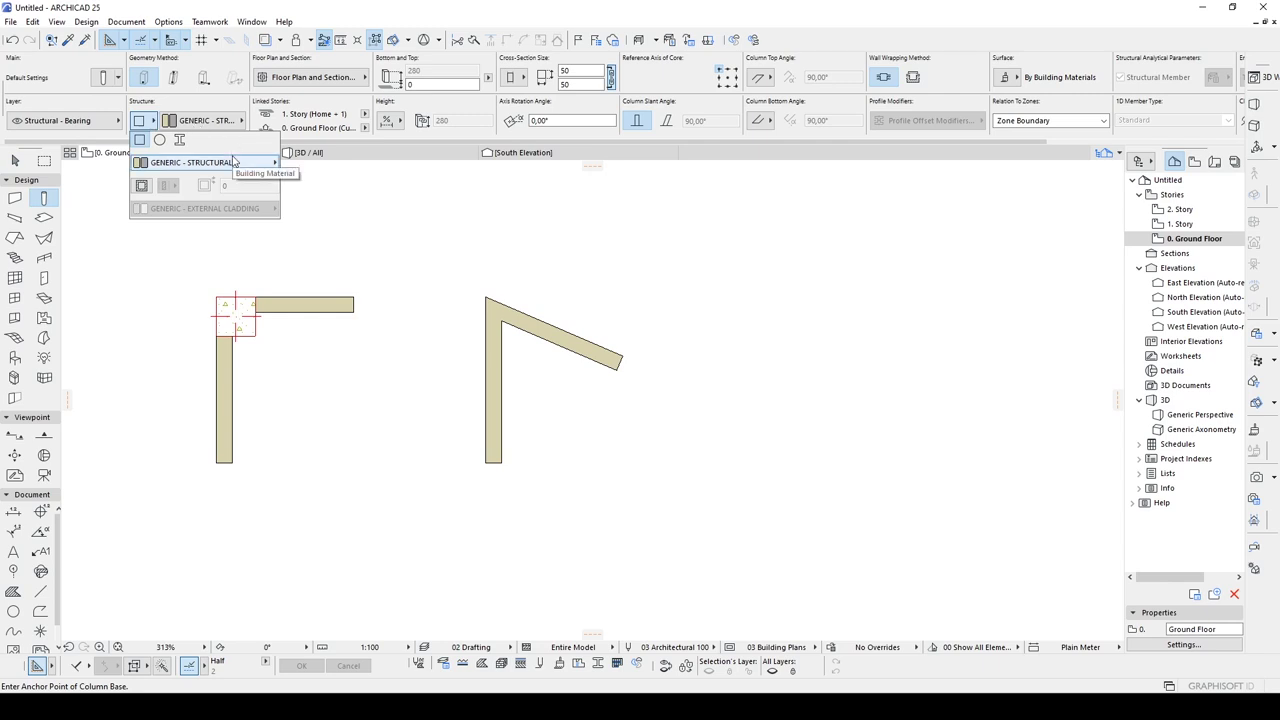
click(505, 298)
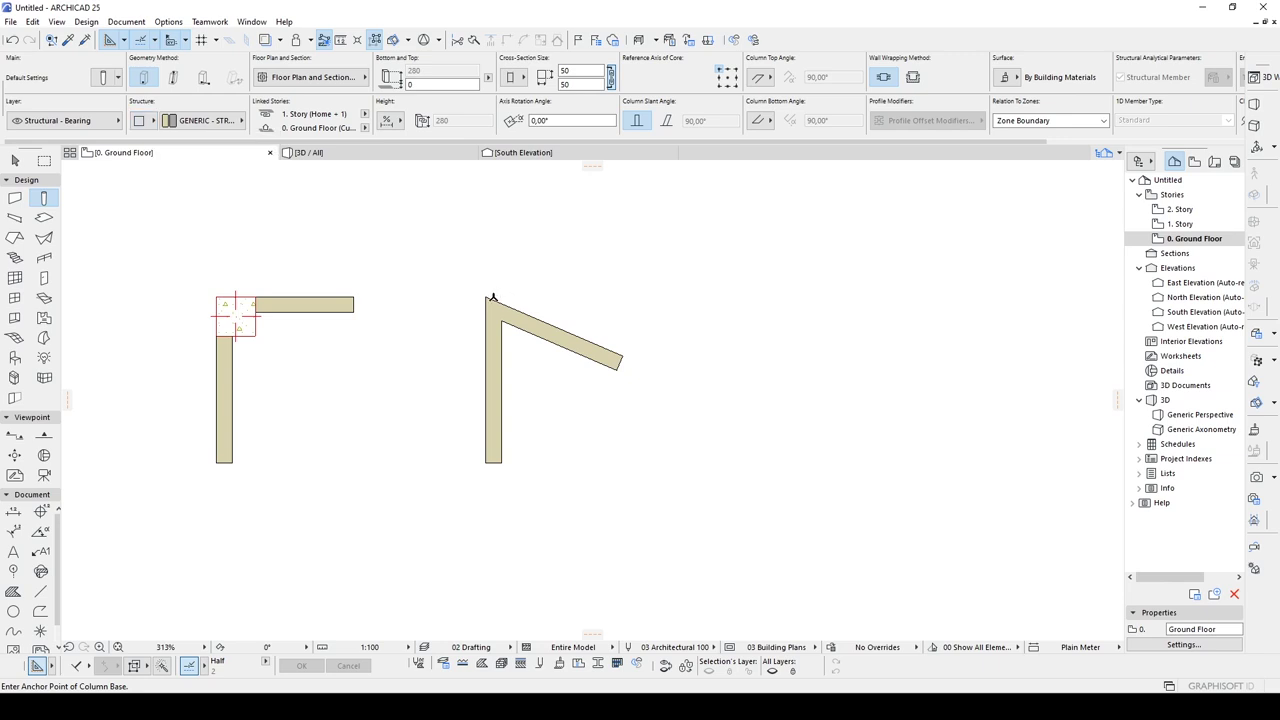
scroll(492, 298, up, 2)
click(483, 297)
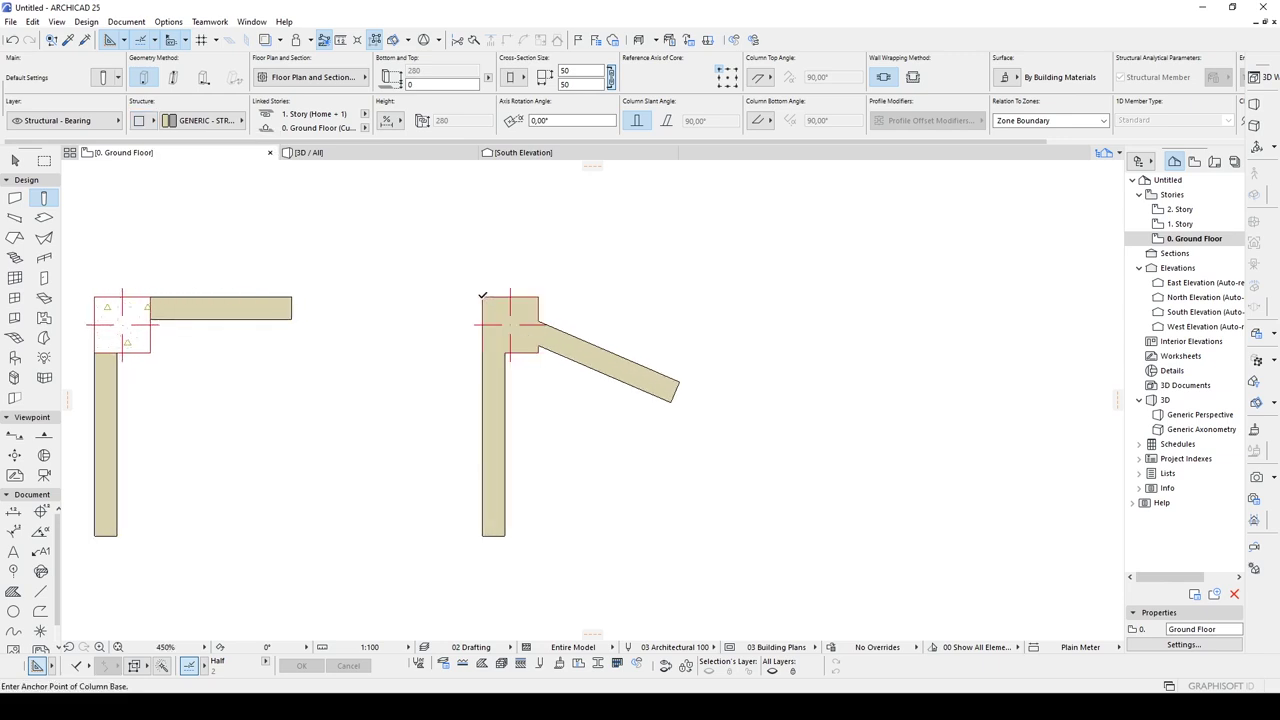
alt+click(138, 336)
ctrl+alt+click(532, 305)
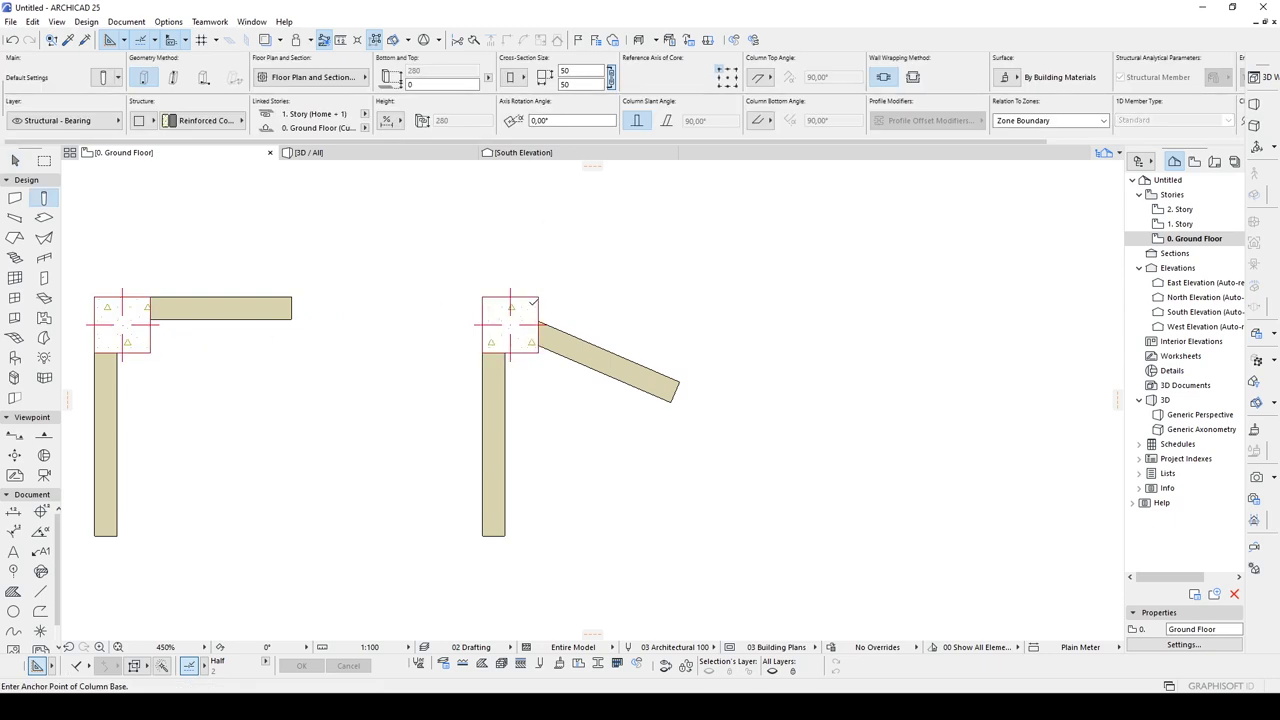
key(Escape)
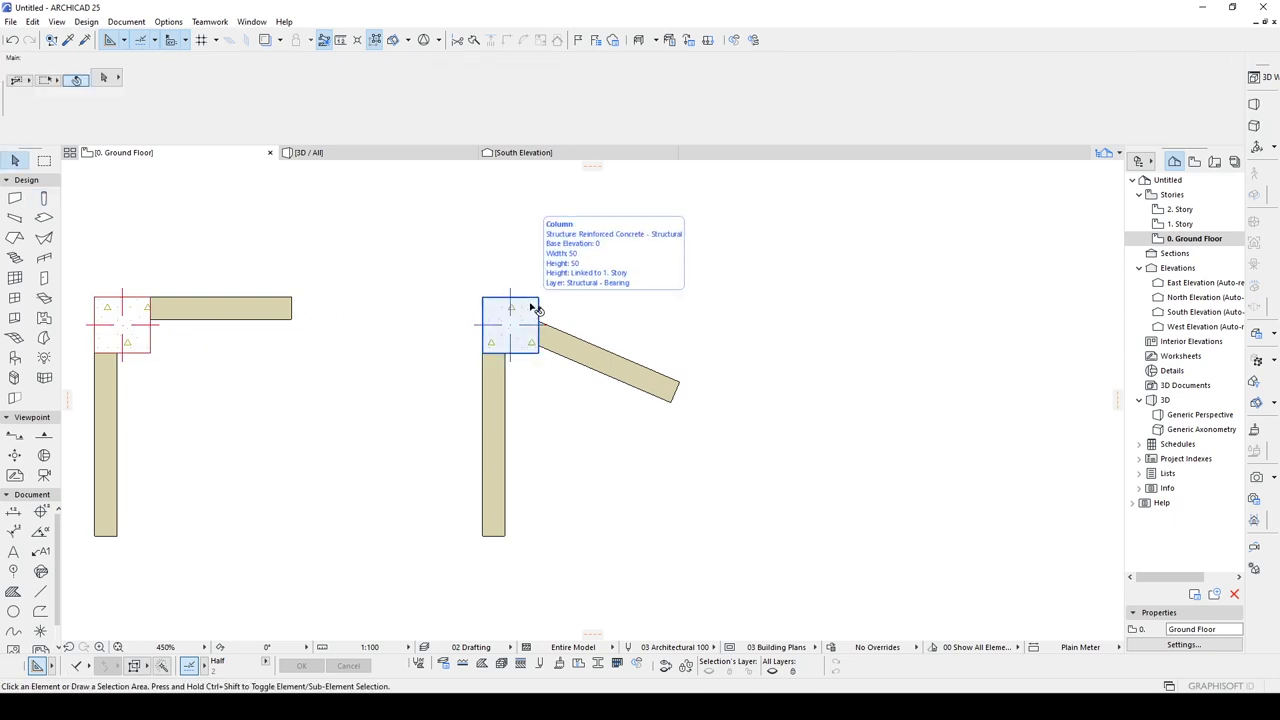
Delete the right-hand corner column and select both corner walls
click(536, 309)
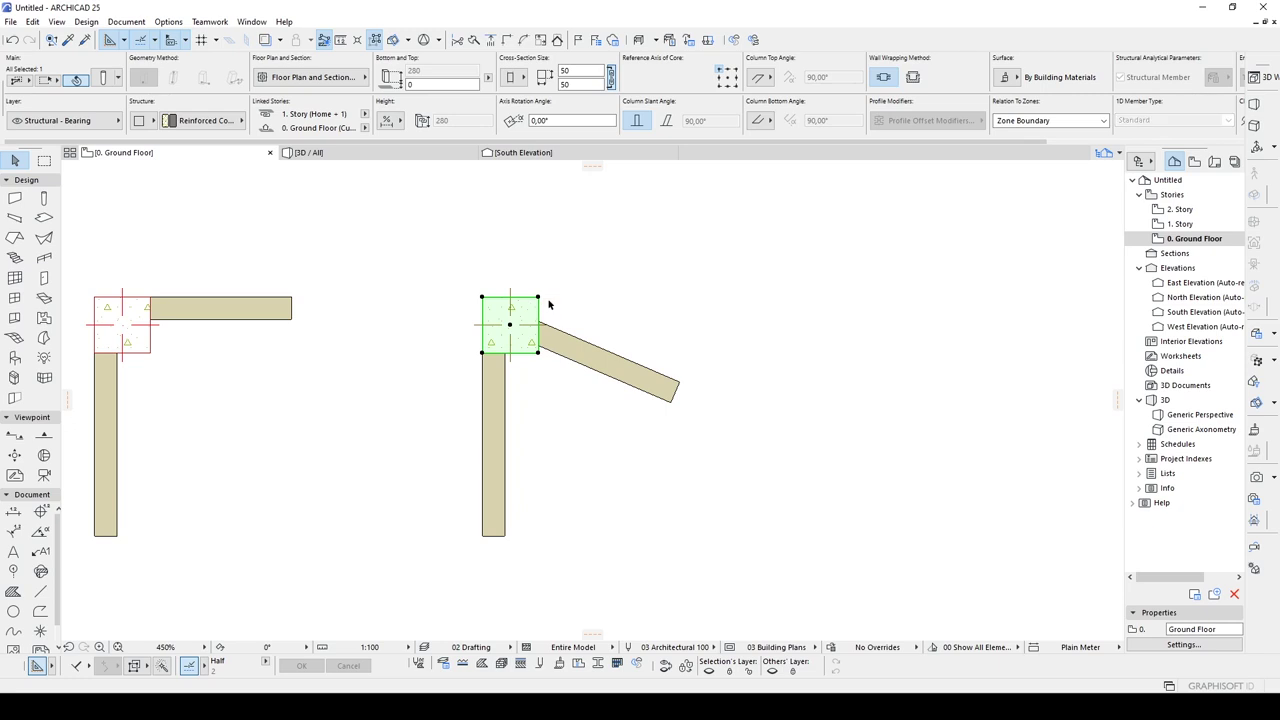
key(Delete)
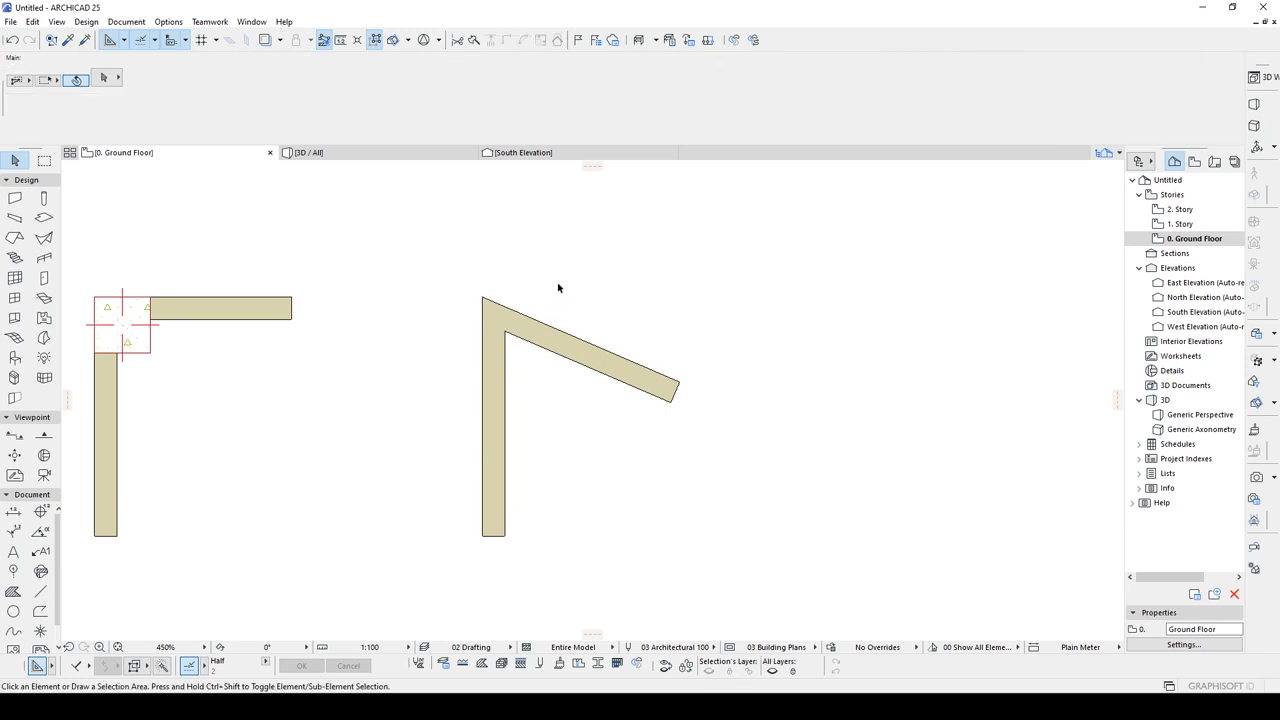
drag(558, 288, 474, 386)
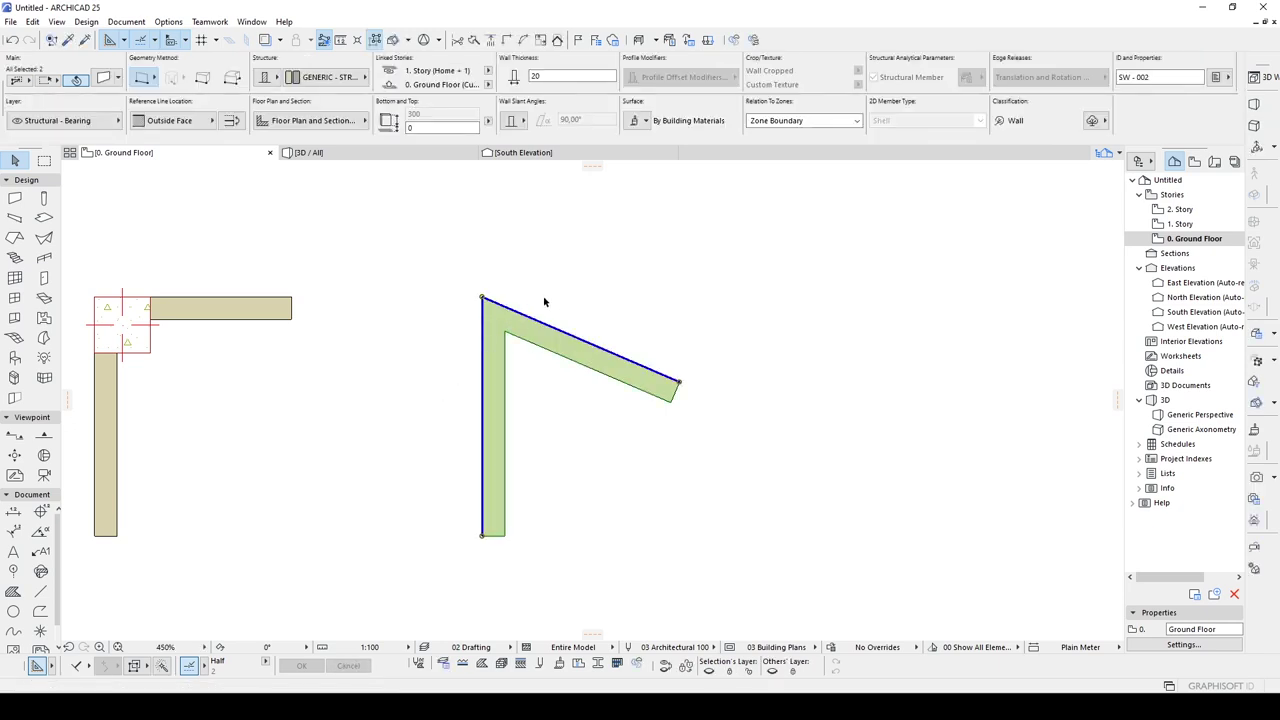
Copy the two walls and create a new complex profile named COLUMN 1
right_click(526, 321)
click(570, 402)
click(167, 22)
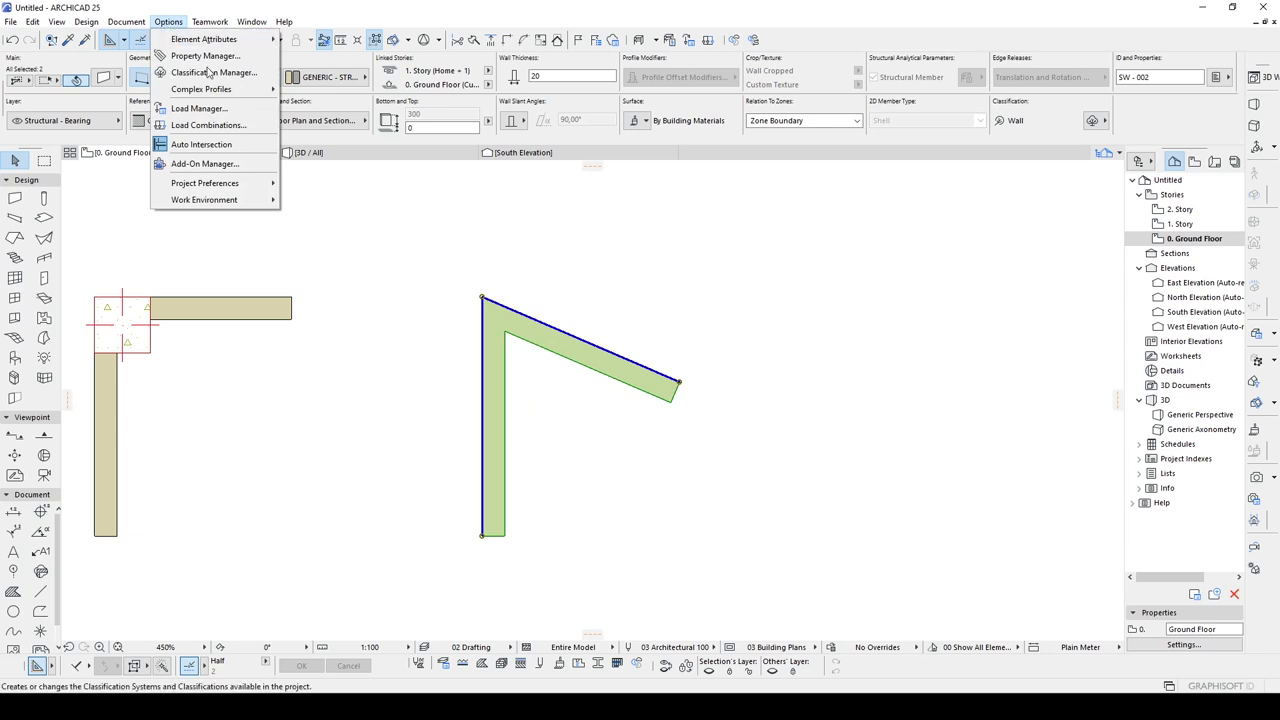
mouse_move(225, 90)
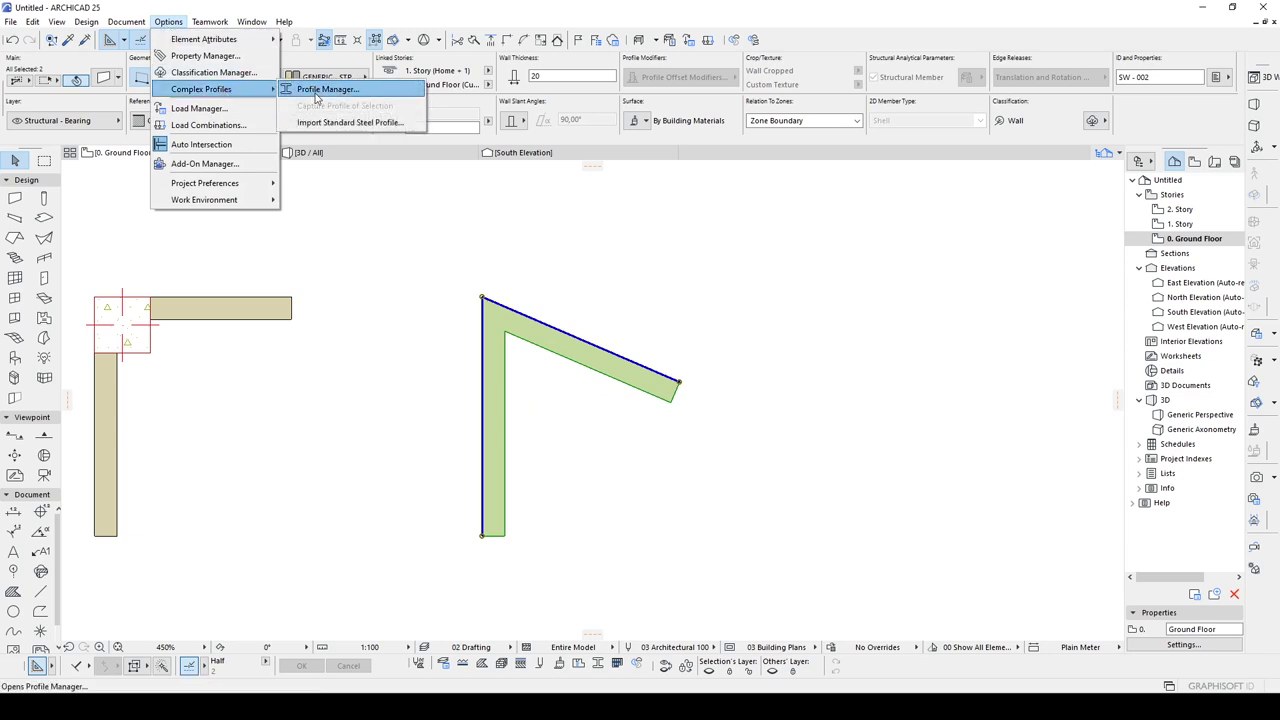
click(318, 90)
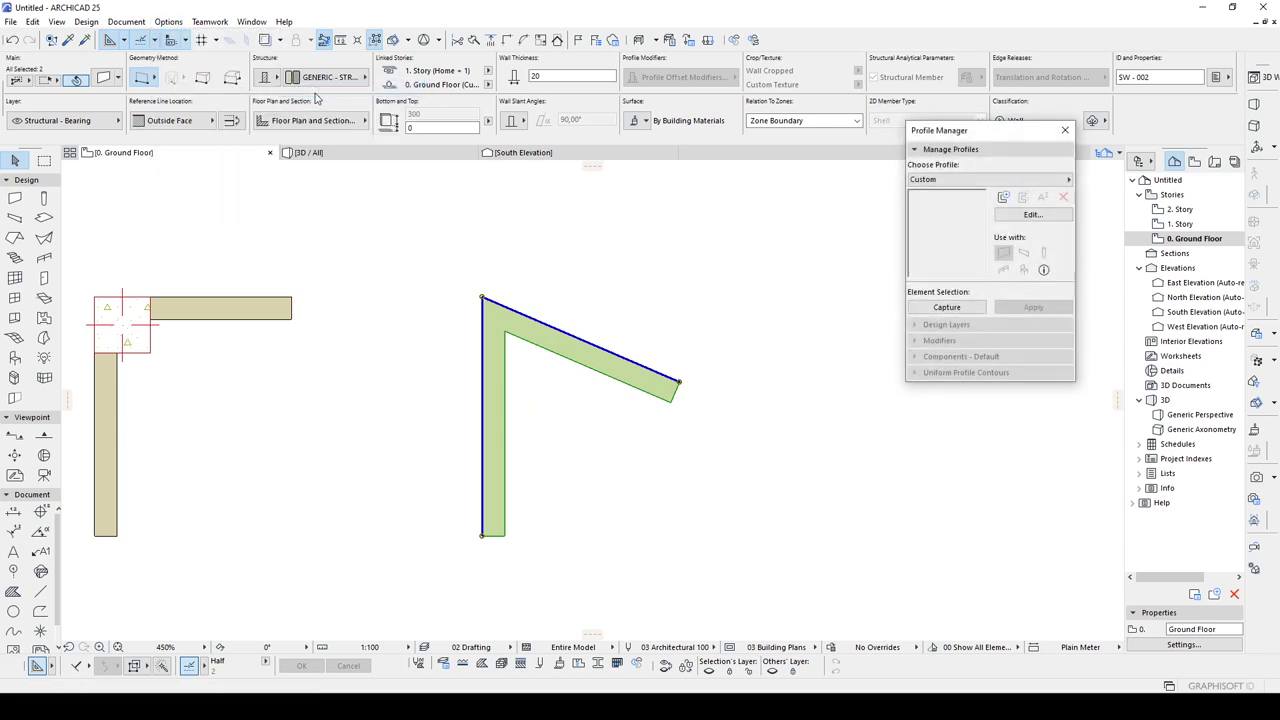
click(1003, 197)
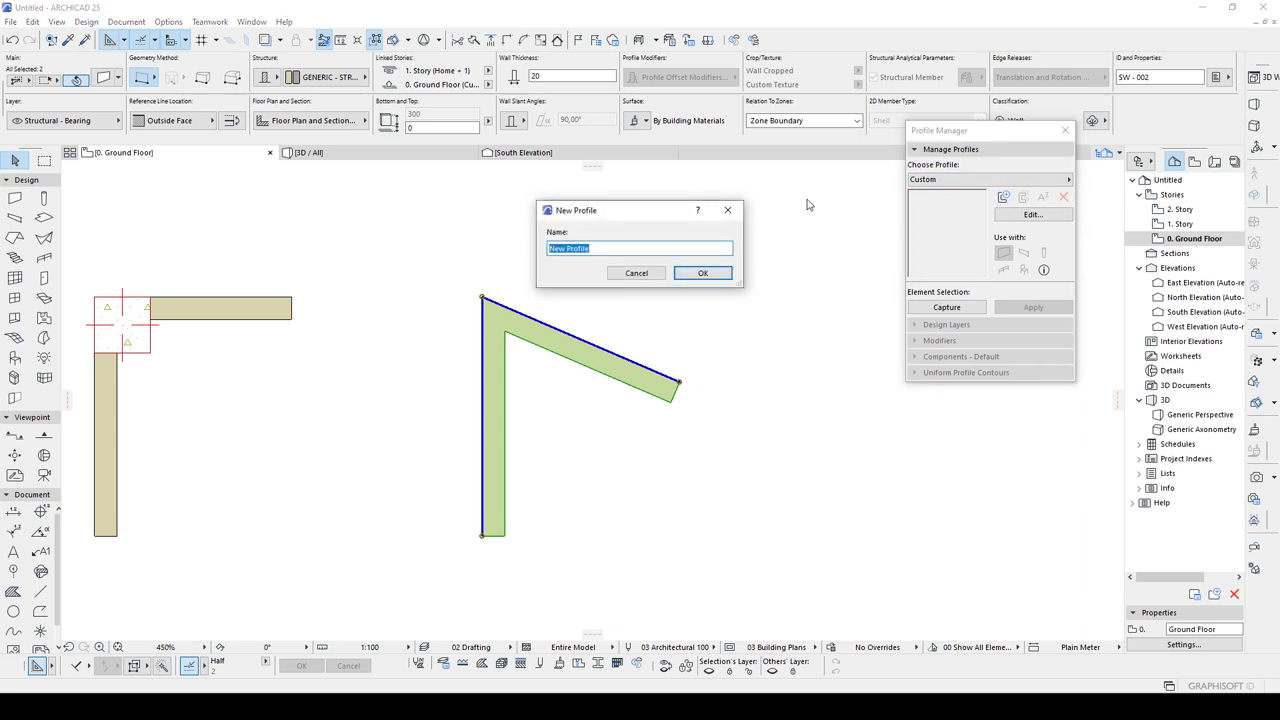
text(C)
text(OLUMN 1)
click(702, 273)
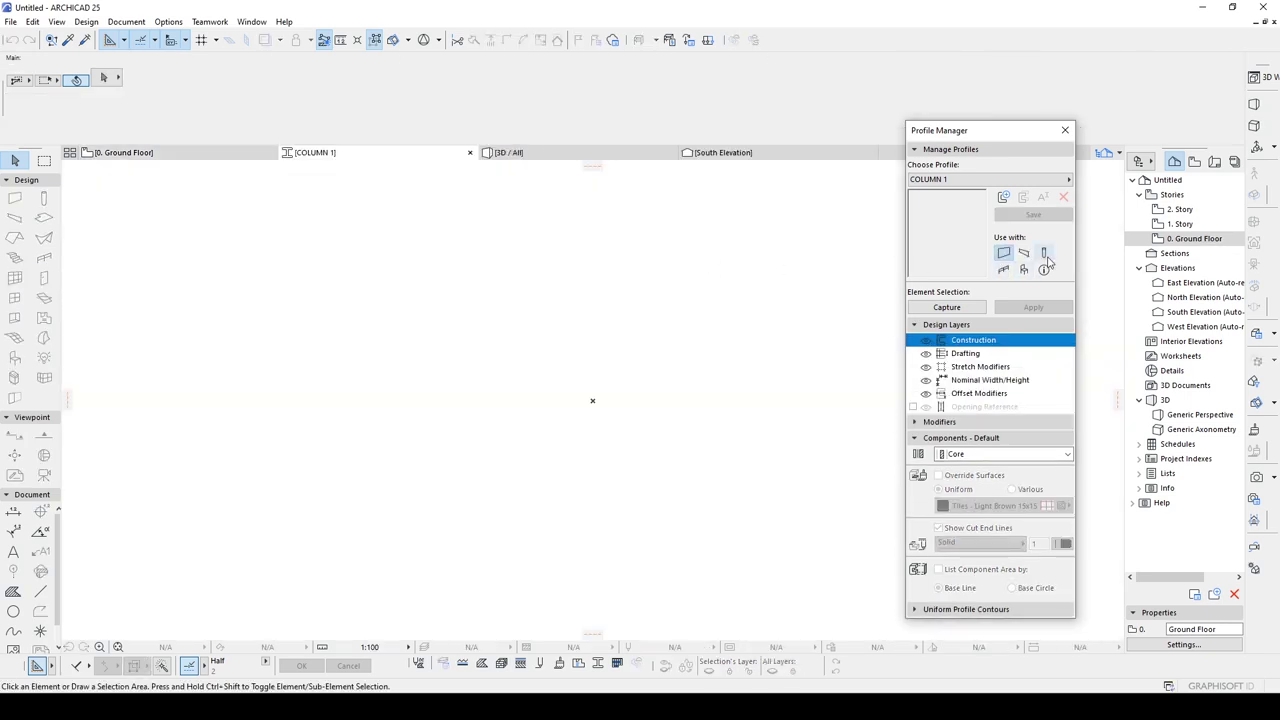
Set COLUMN 1 to be used with columns and paste the copied walls at the view centre
click(1044, 254)
key(ctrl+v)
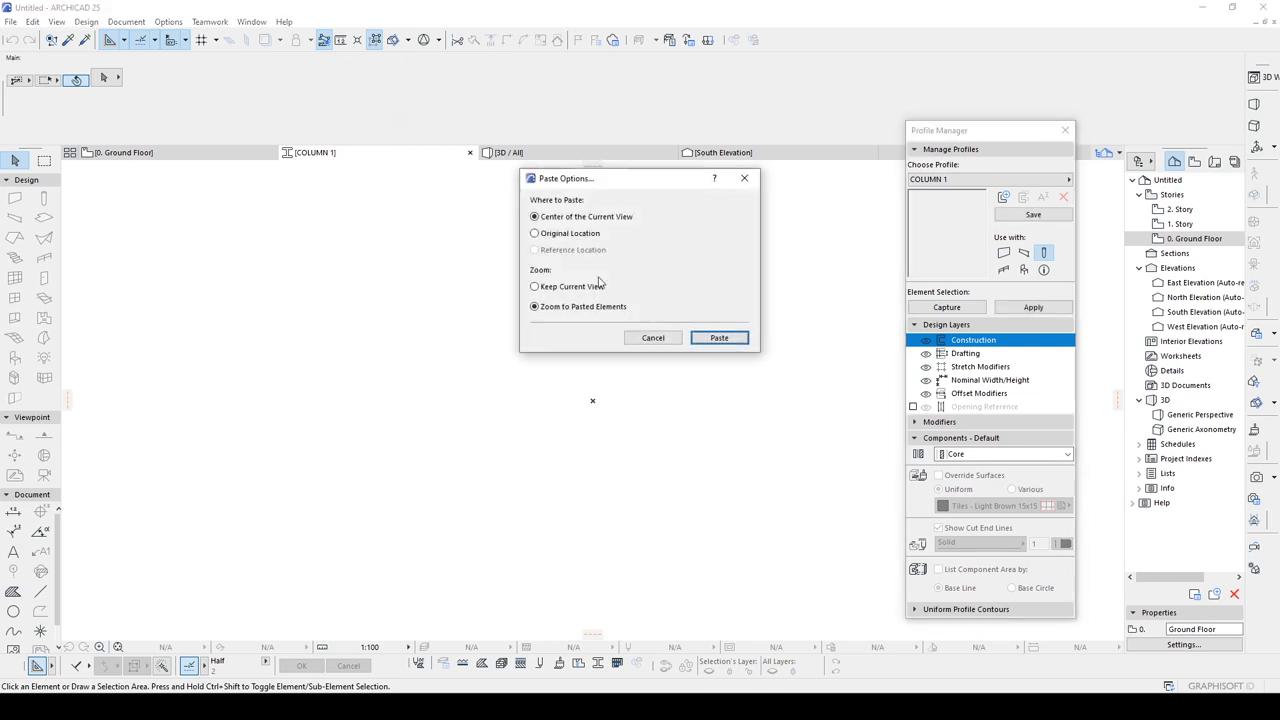
click(740, 340)
click(440, 268)
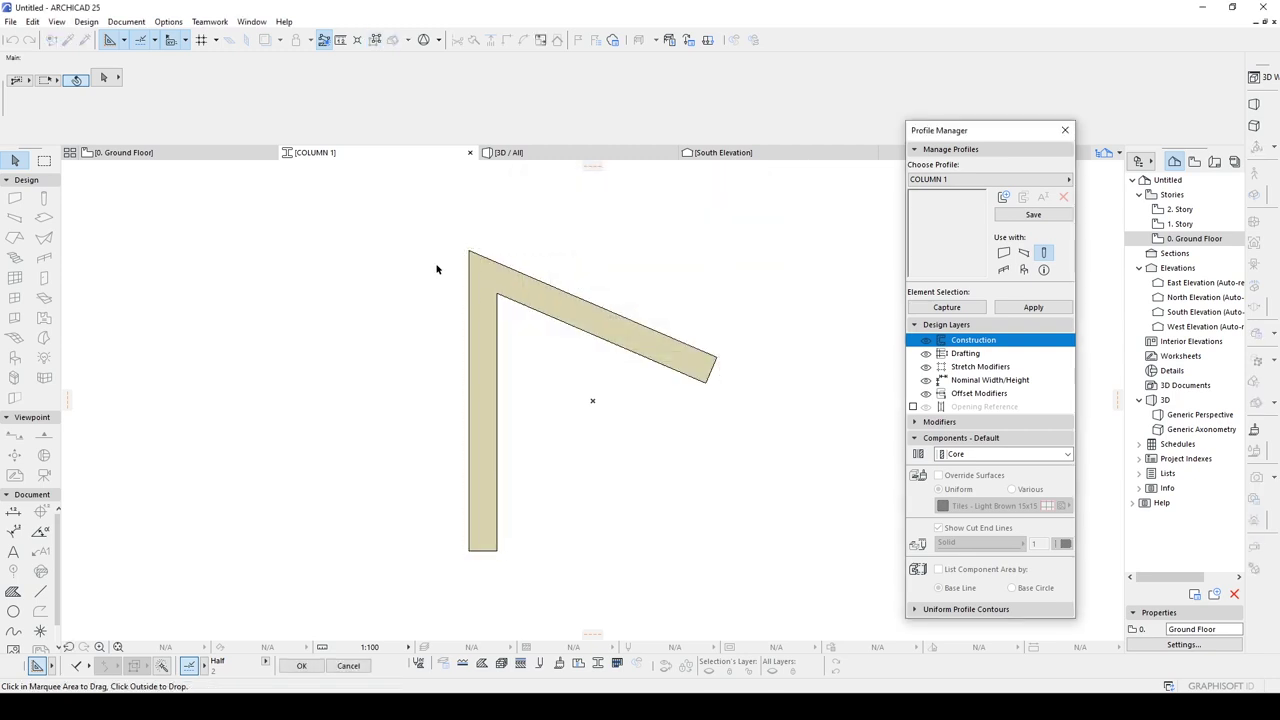
Move the whole pasted shape so its top corner sits on the profile origin
click(472, 285)
click(487, 311)
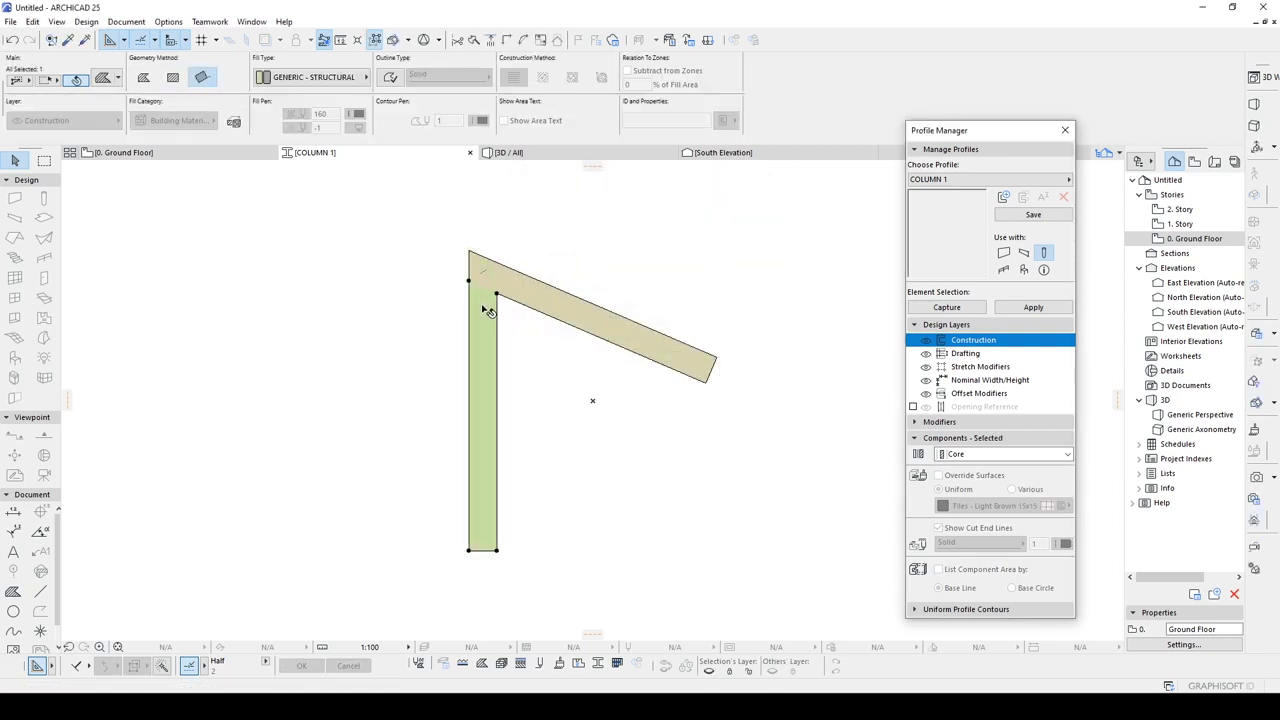
scroll(487, 311, up, 3)
click(553, 266)
click(545, 354)
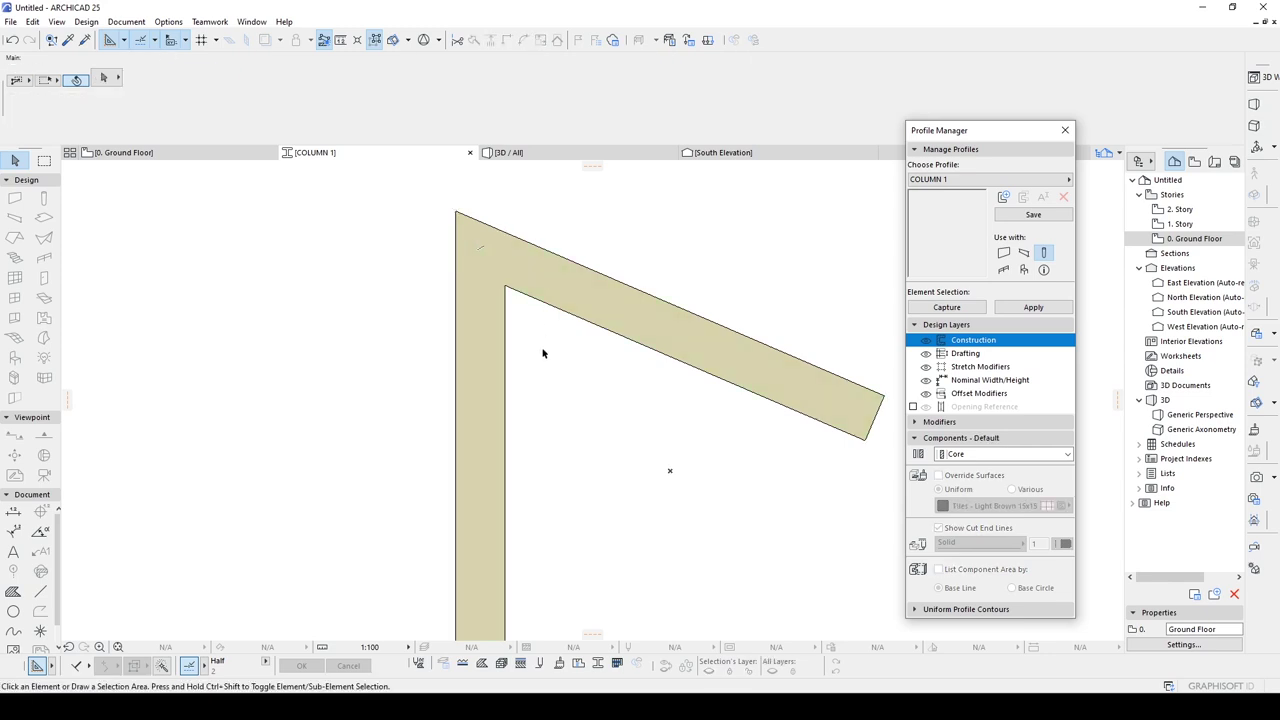
scroll(545, 355, down, 5)
drag(679, 468, 497, 288)
key(ctrl+d)
click(521, 320)
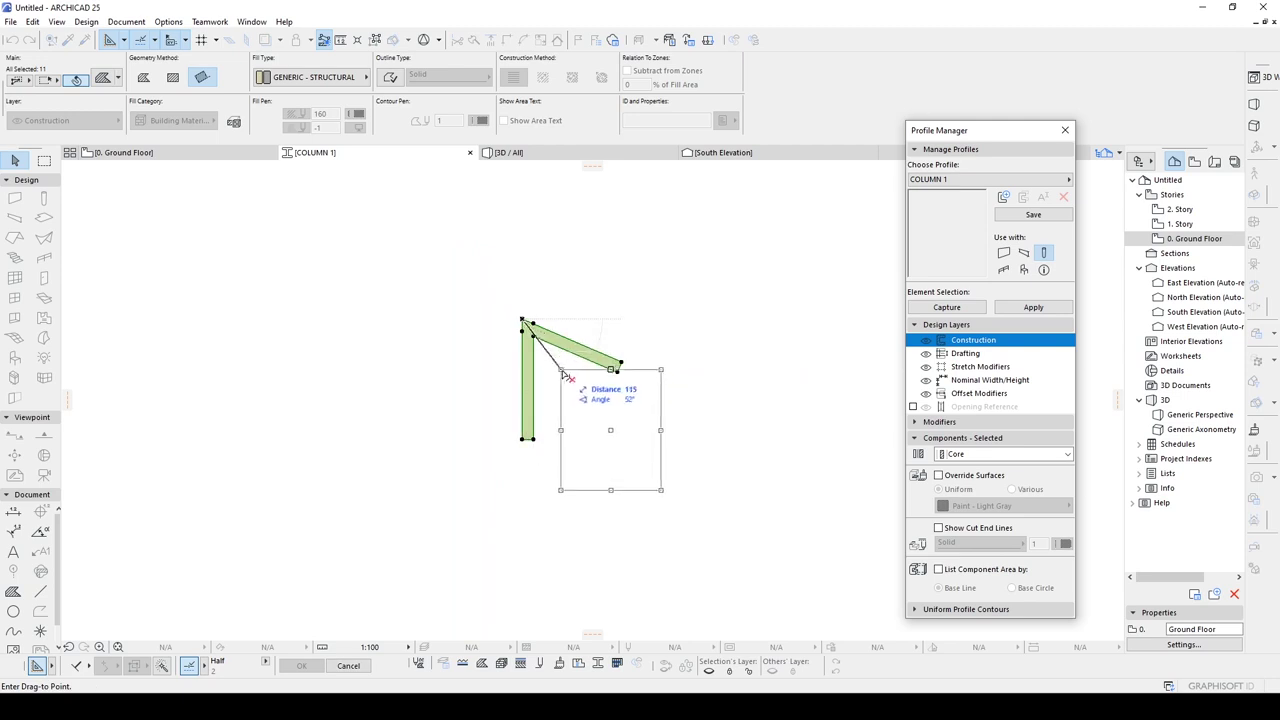
click(573, 381)
key(Escape)
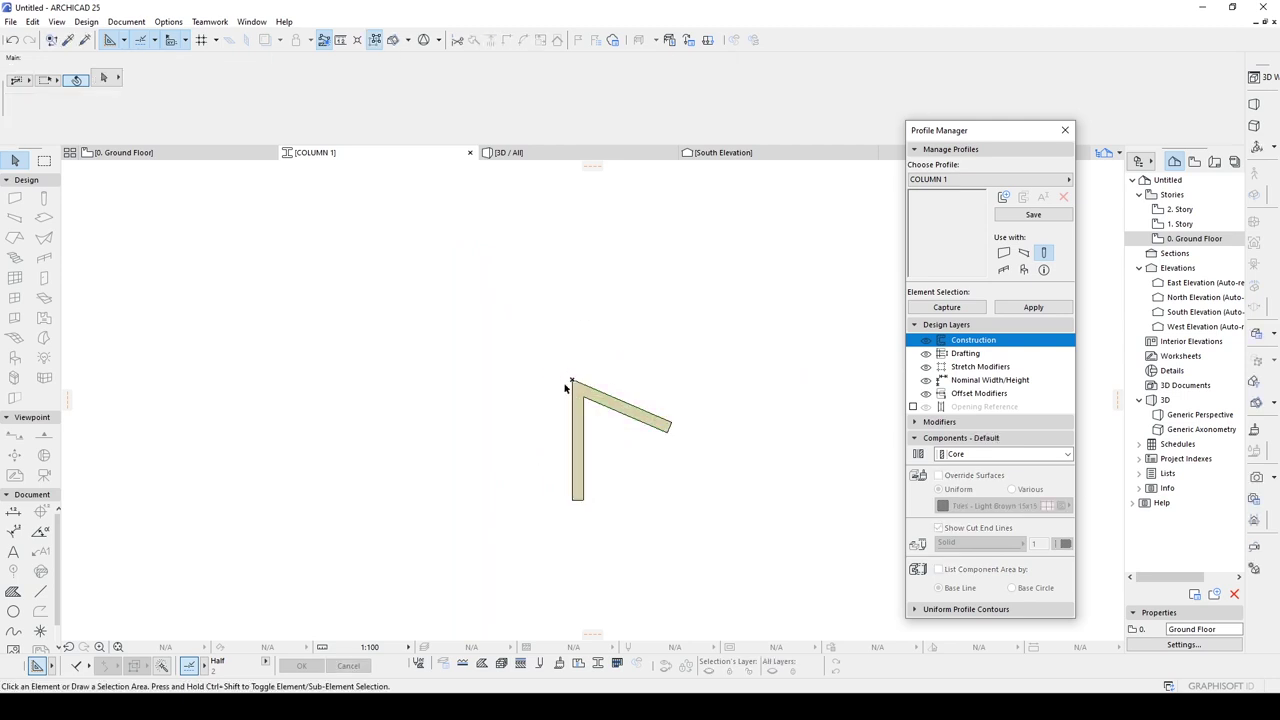
scroll(594, 408, up, 4)
scroll(580, 377, down, 3)
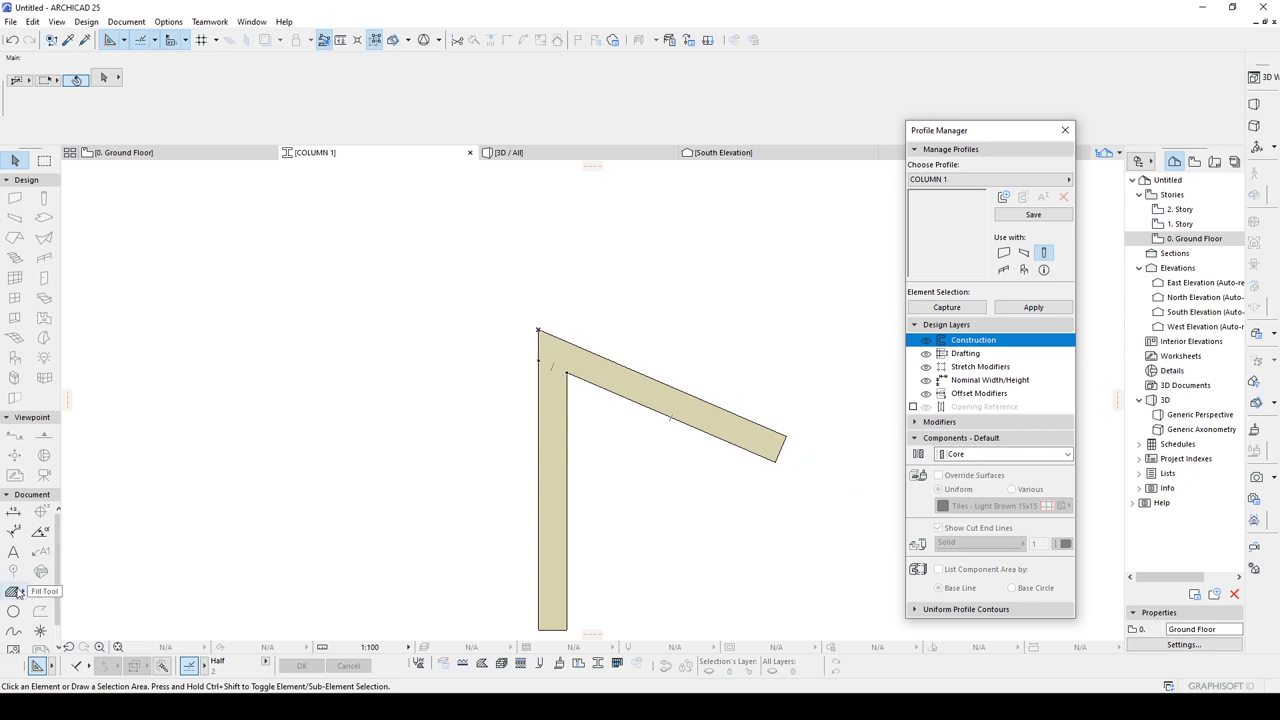
click(14, 592)
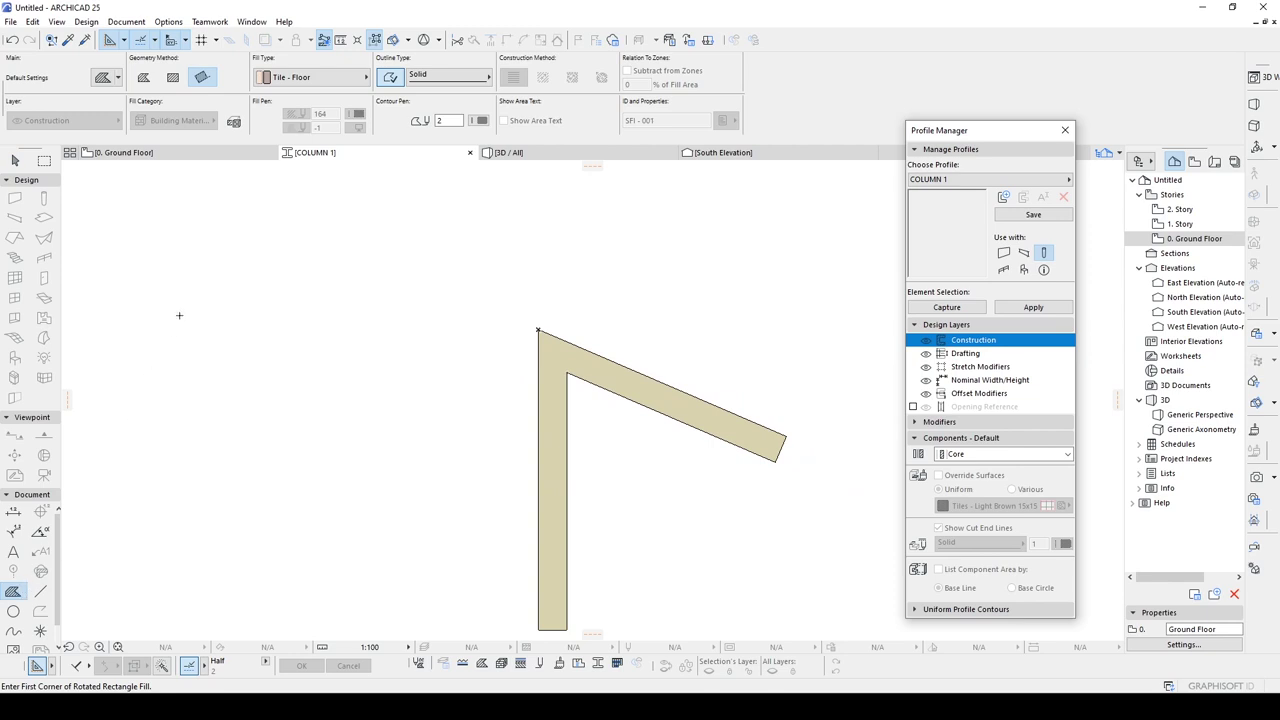
Draw a Reinforced Concrete - Structural rectangle fill from the top corner with a 60 side
click(290, 78)
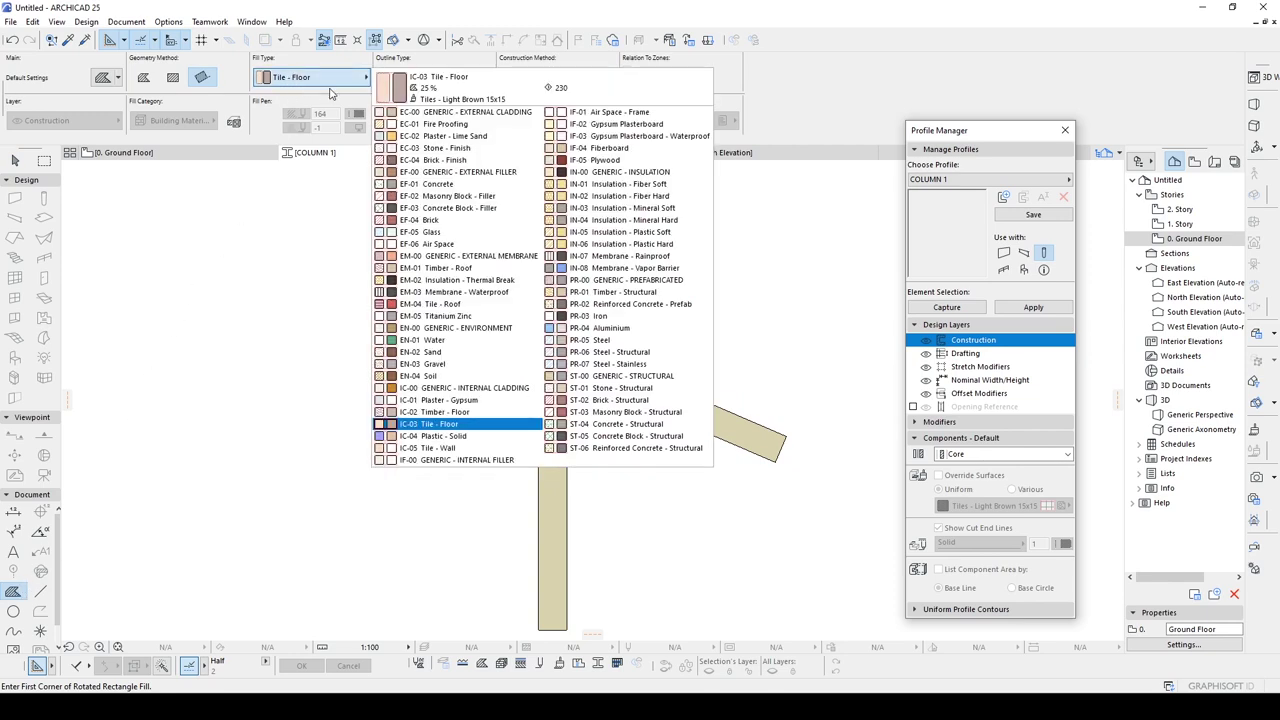
click(617, 449)
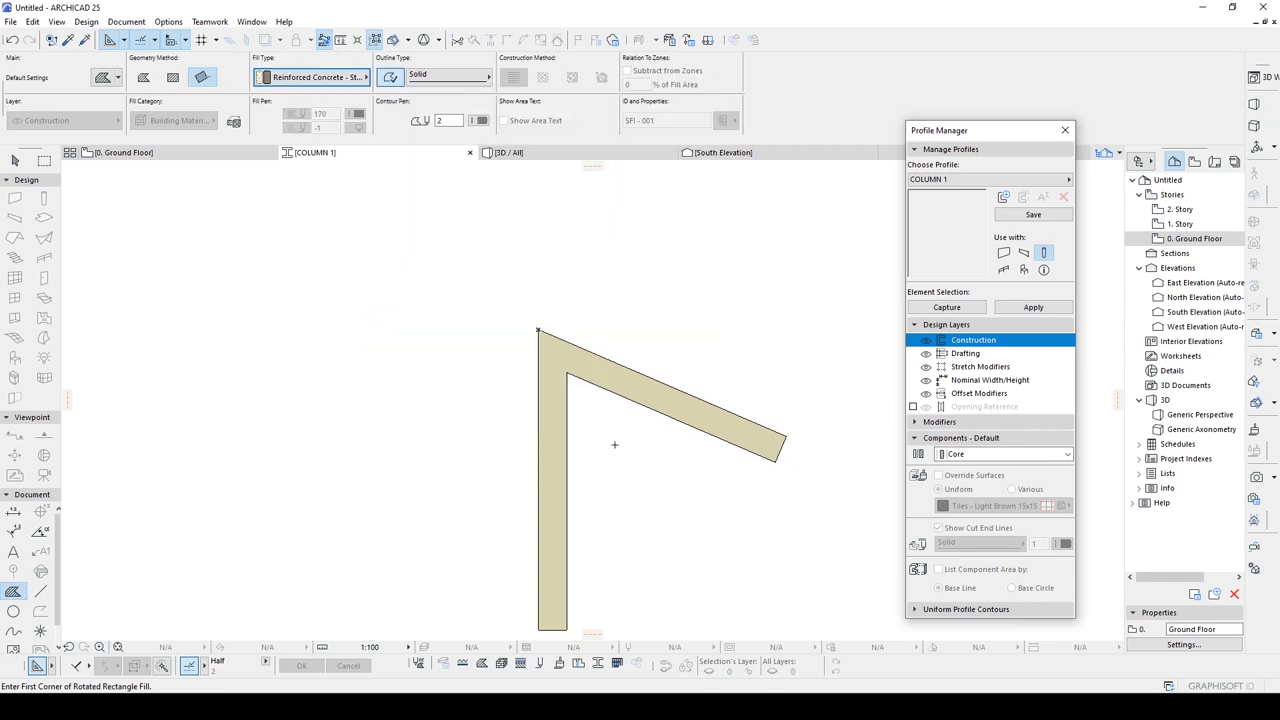
scroll(557, 395, up, 1)
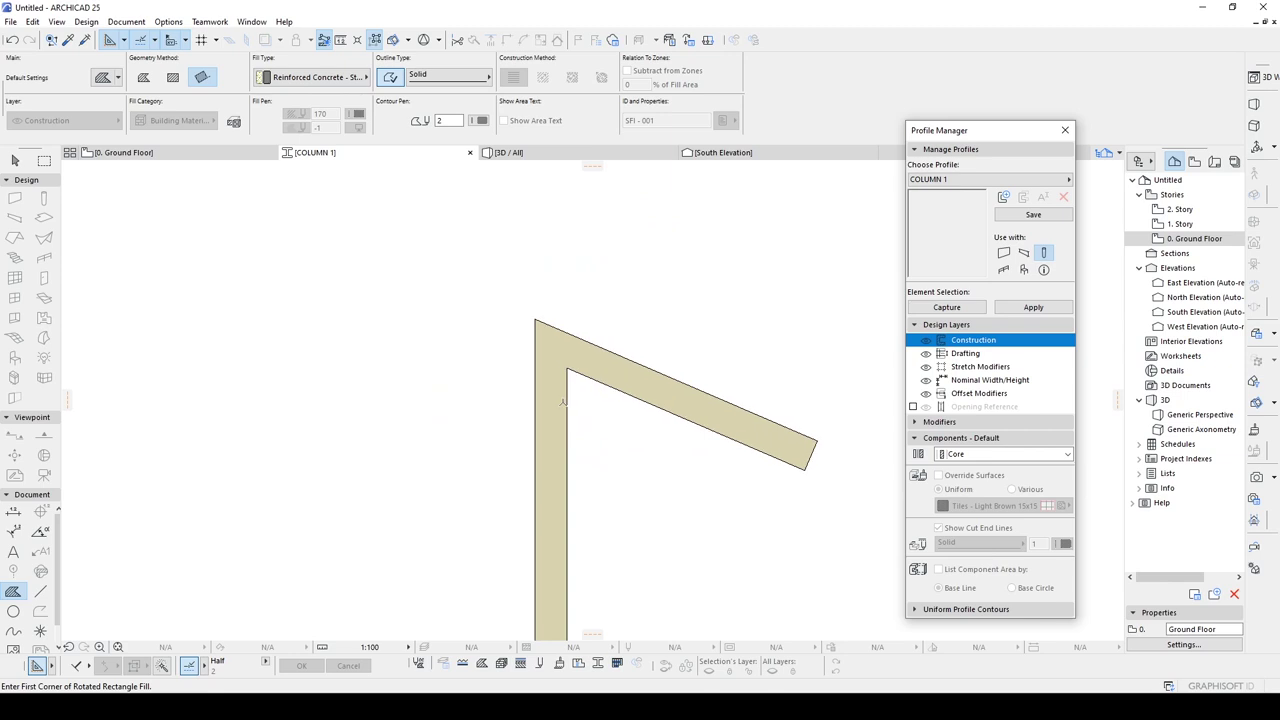
click(533, 313)
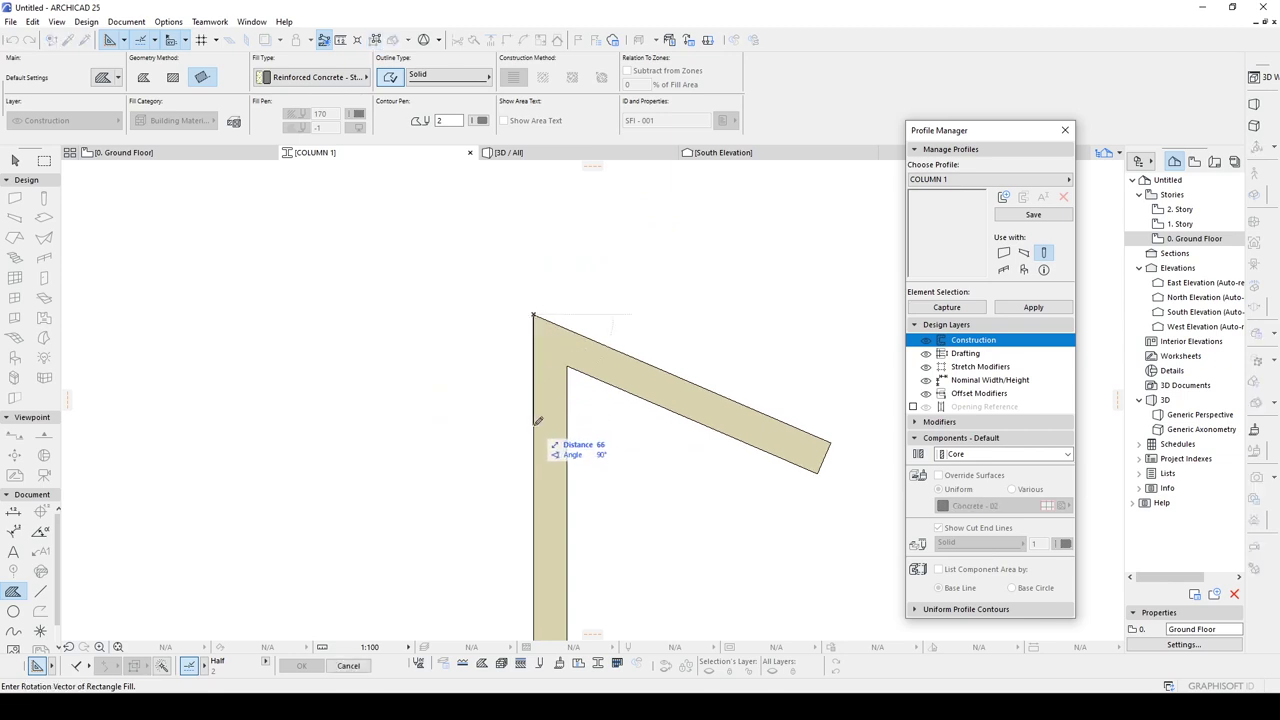
text(6)
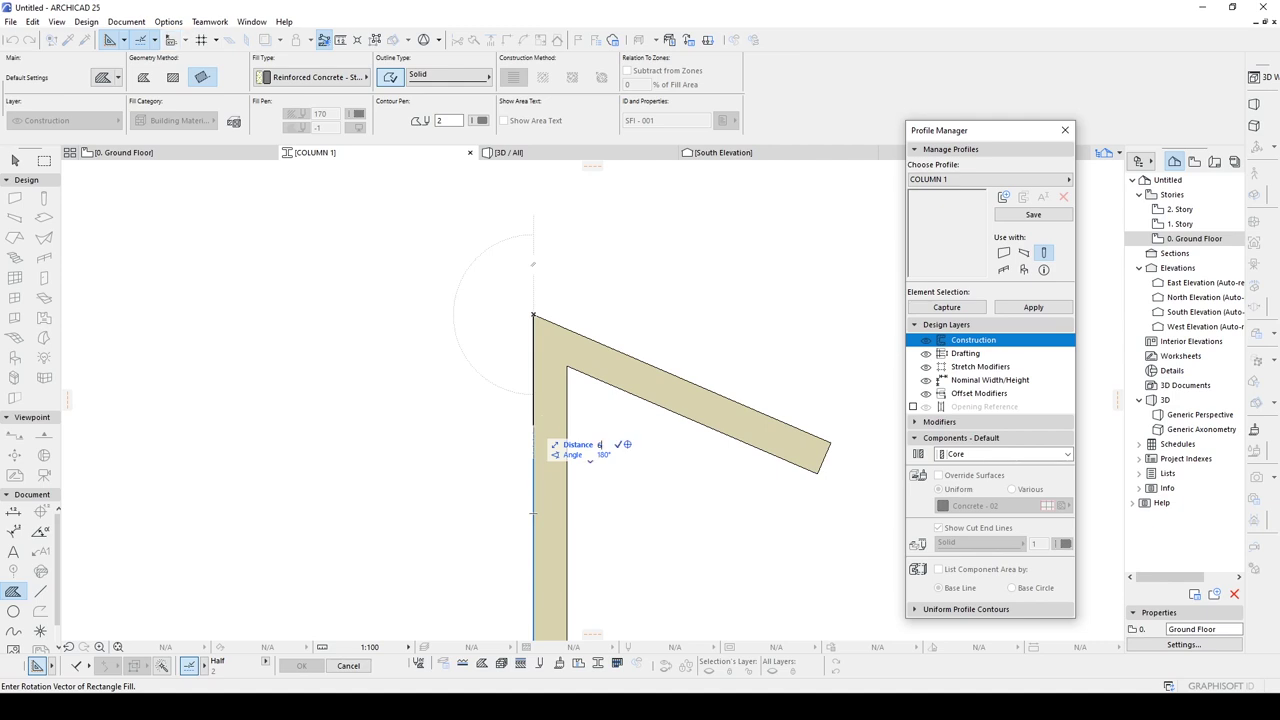
text(0)
key(Return)
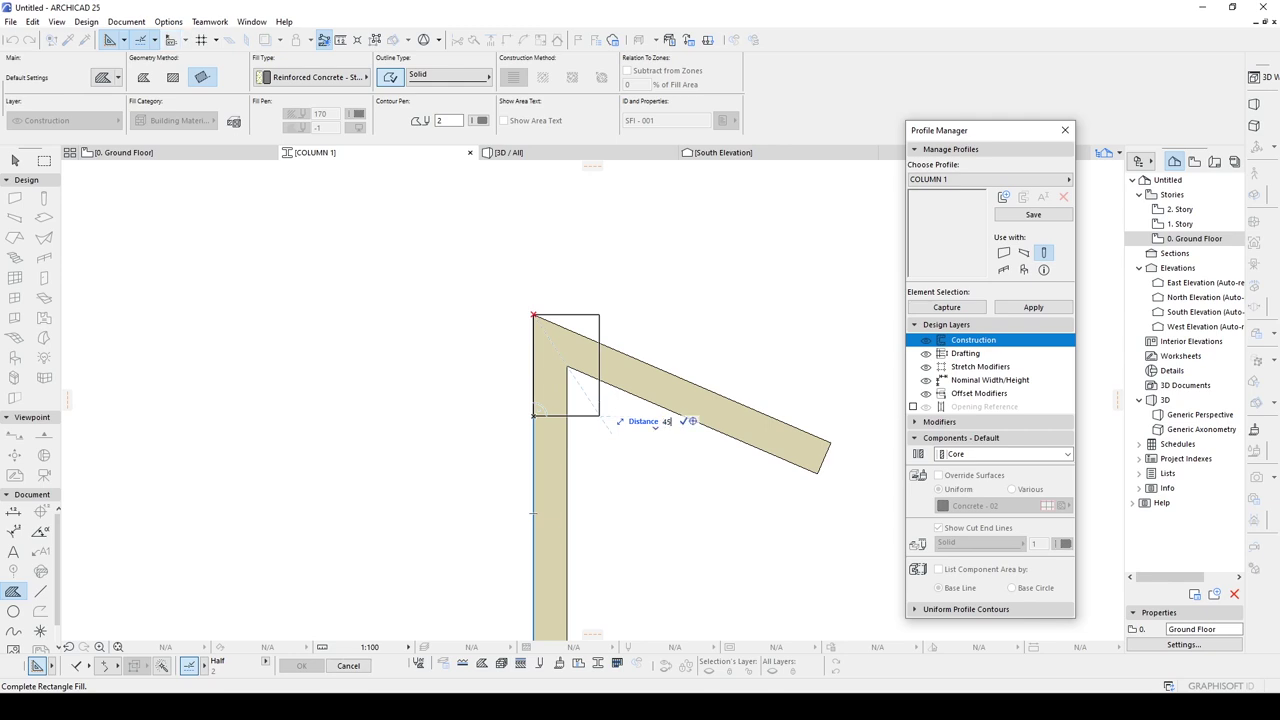
click(609, 414)
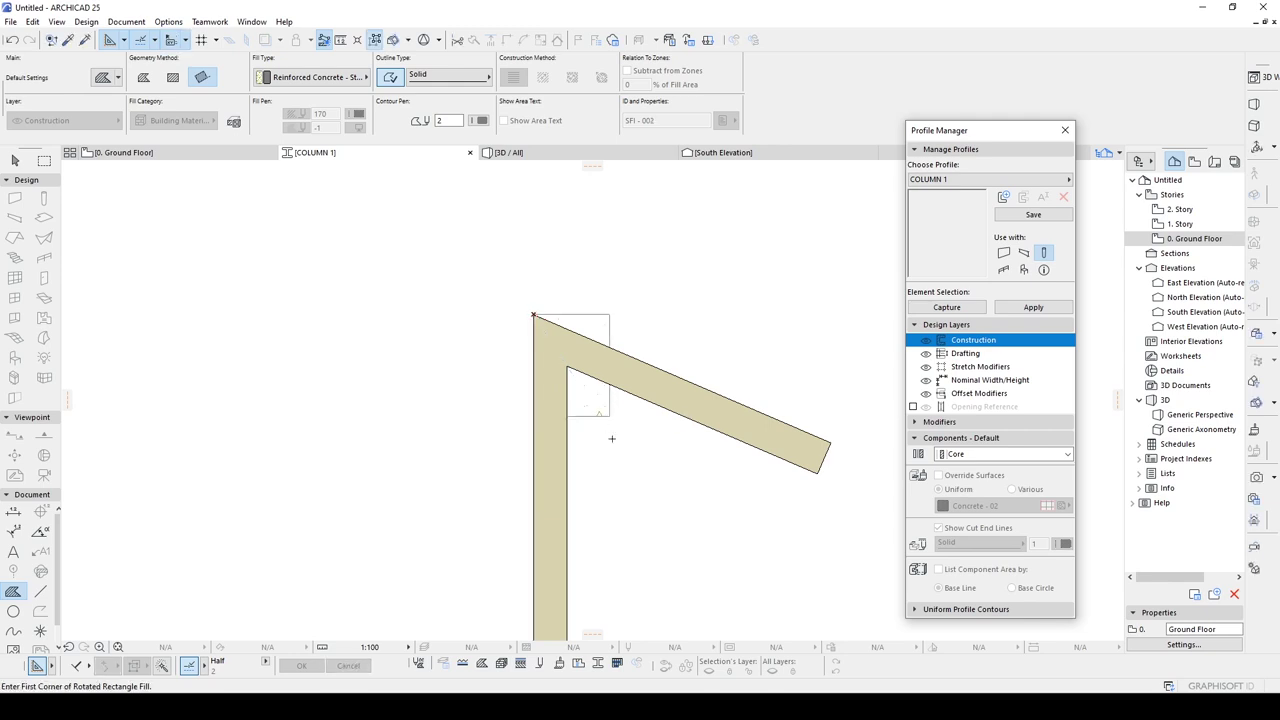
key(Escape)
Try splitting the rectangle fill along the rafter's upper edge, then undo the split
click(588, 388)
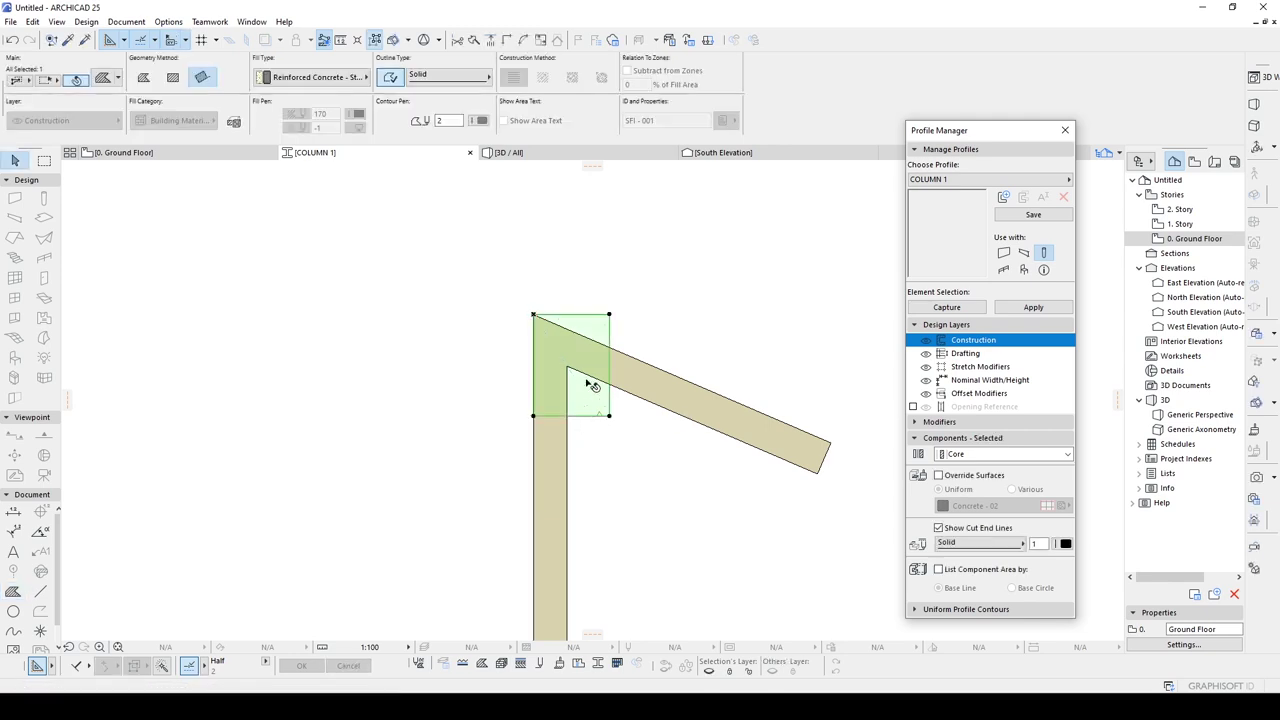
scroll(590, 370, up, 3)
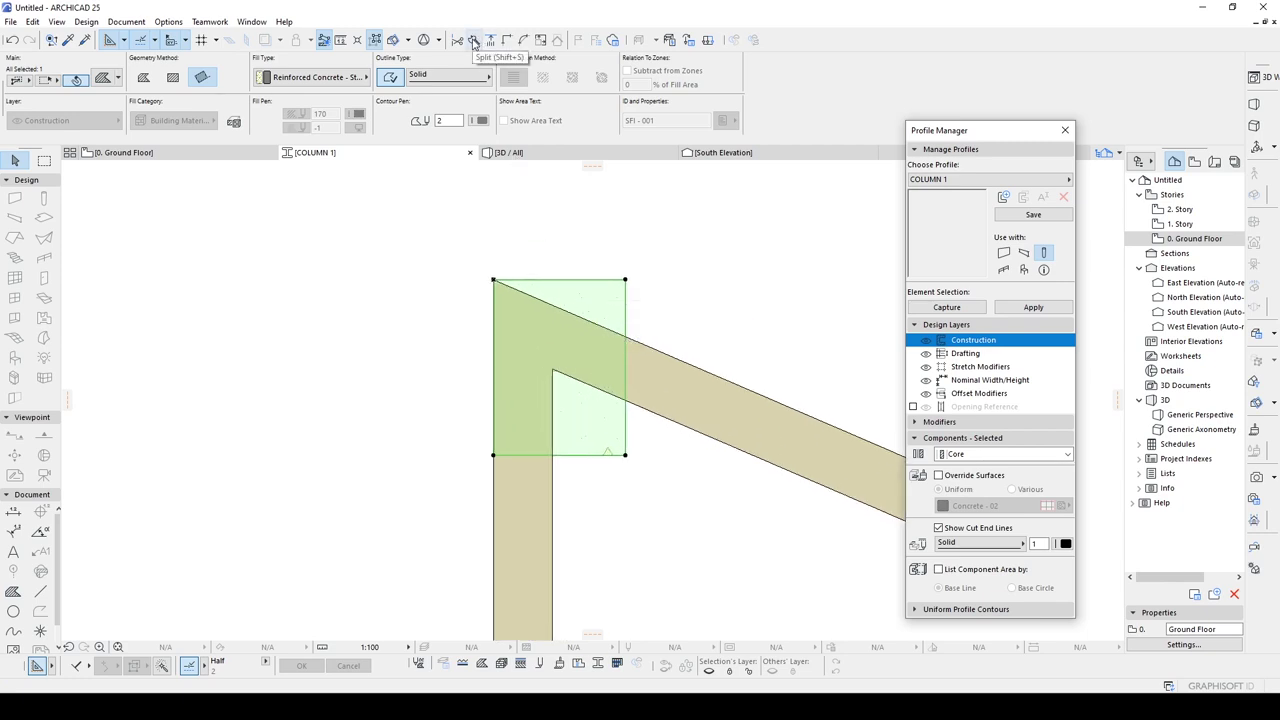
click(474, 41)
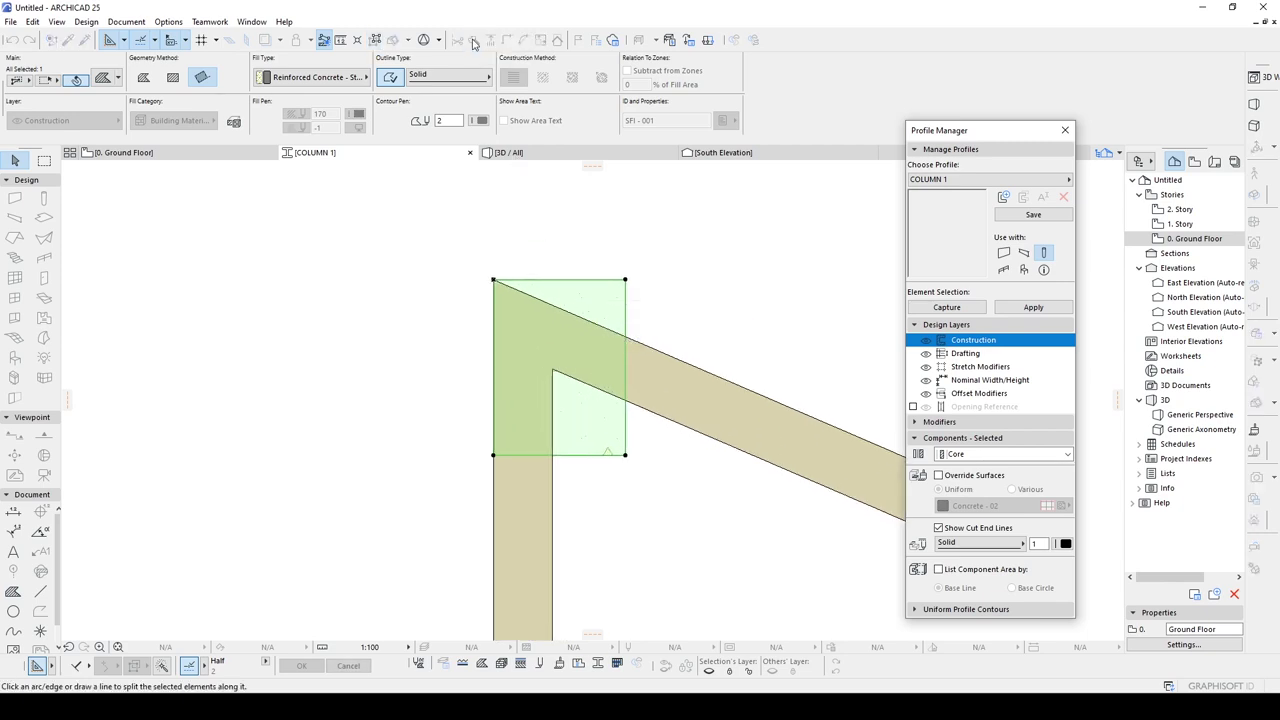
click(688, 367)
click(703, 337)
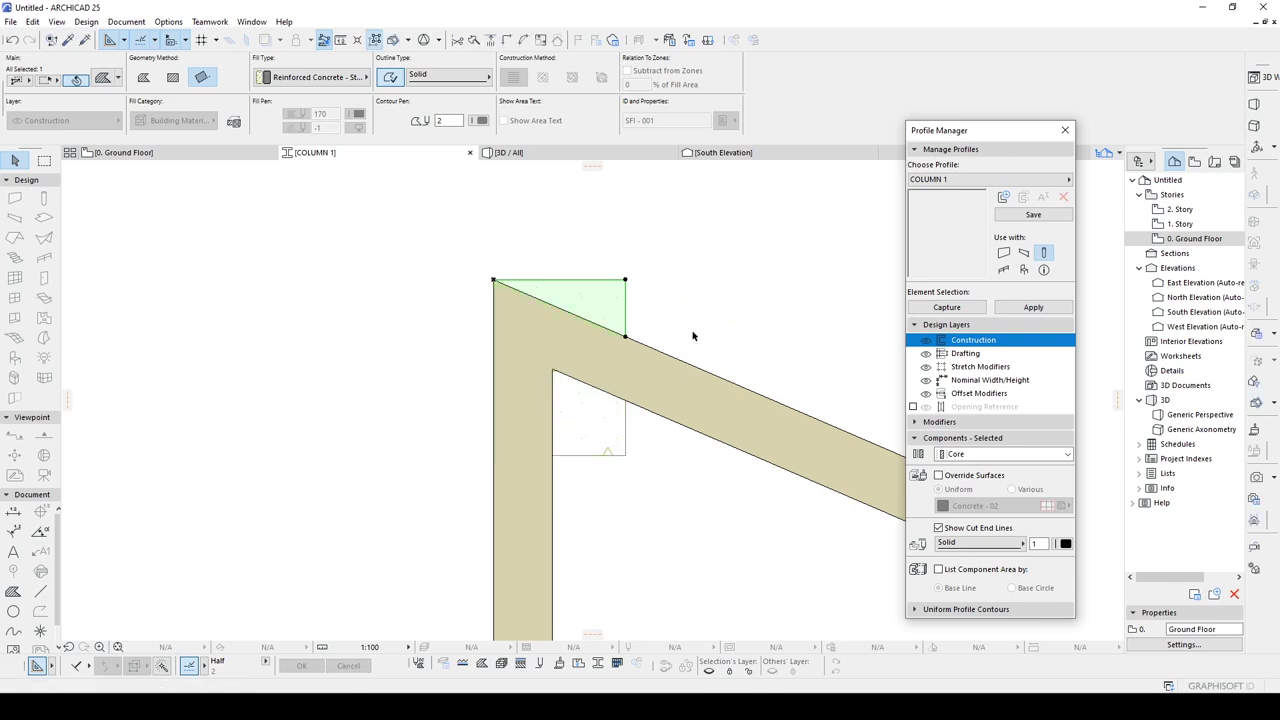
key(Delete)
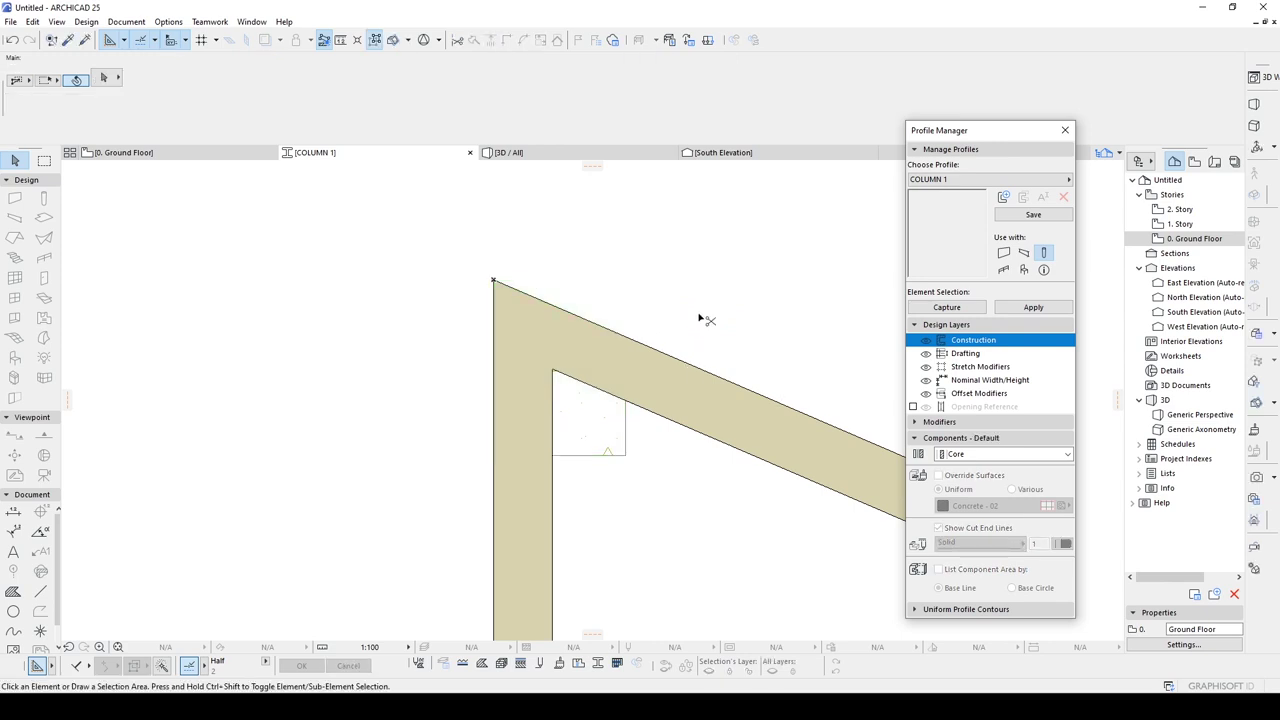
key(ctrl+z)
key(ctrl+z)
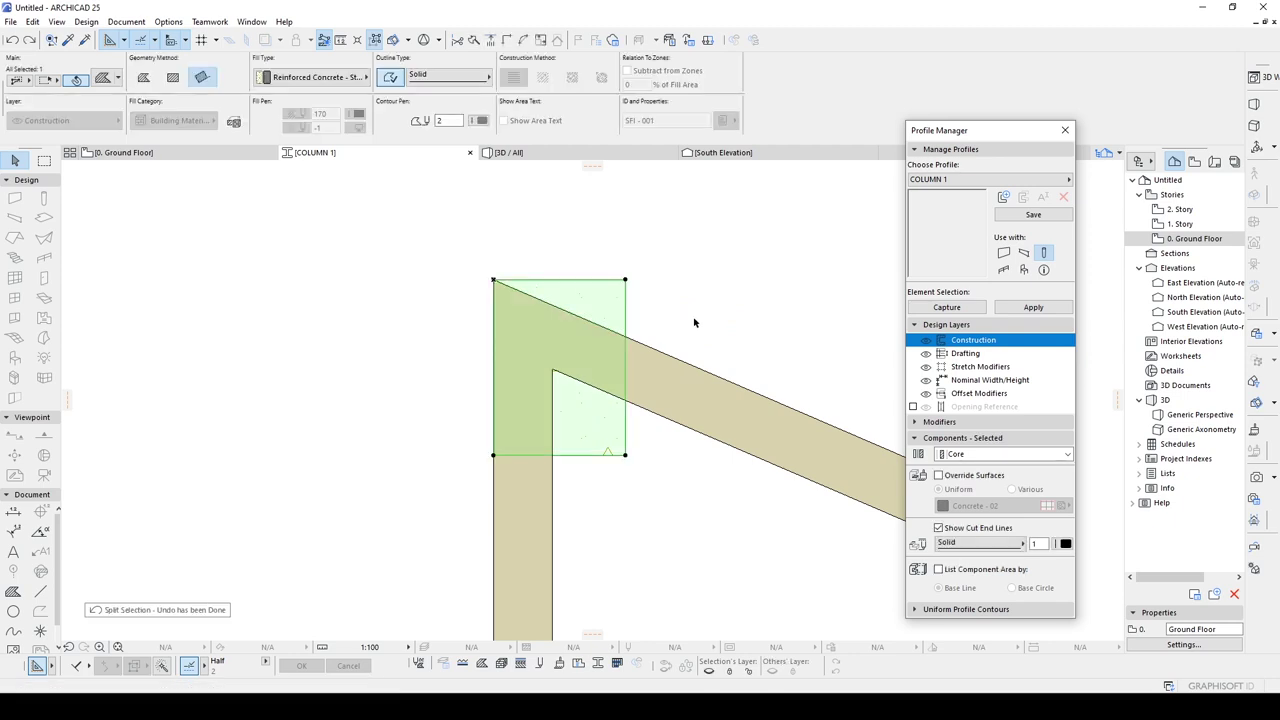
Move the fill's top-right corner onto the rafter edge to slope it, and delete the beam fill
click(627, 281)
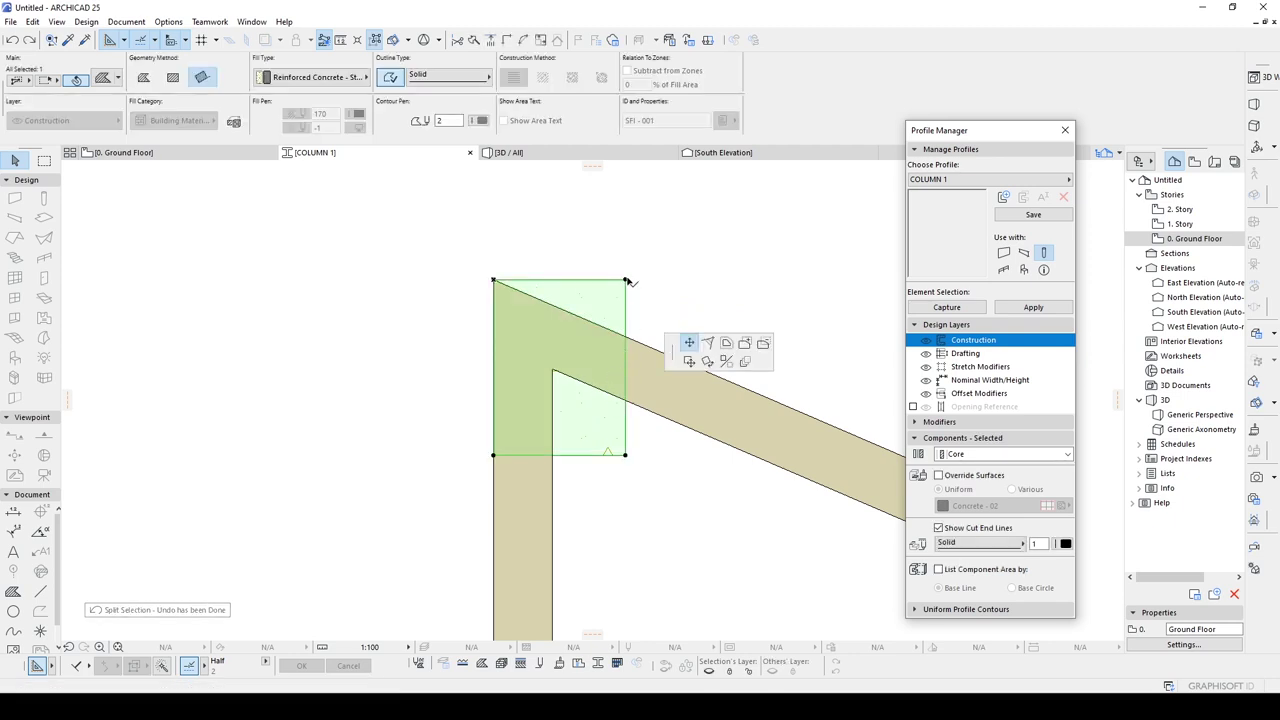
click(634, 330)
click(670, 313)
scroll(658, 332, down, 2)
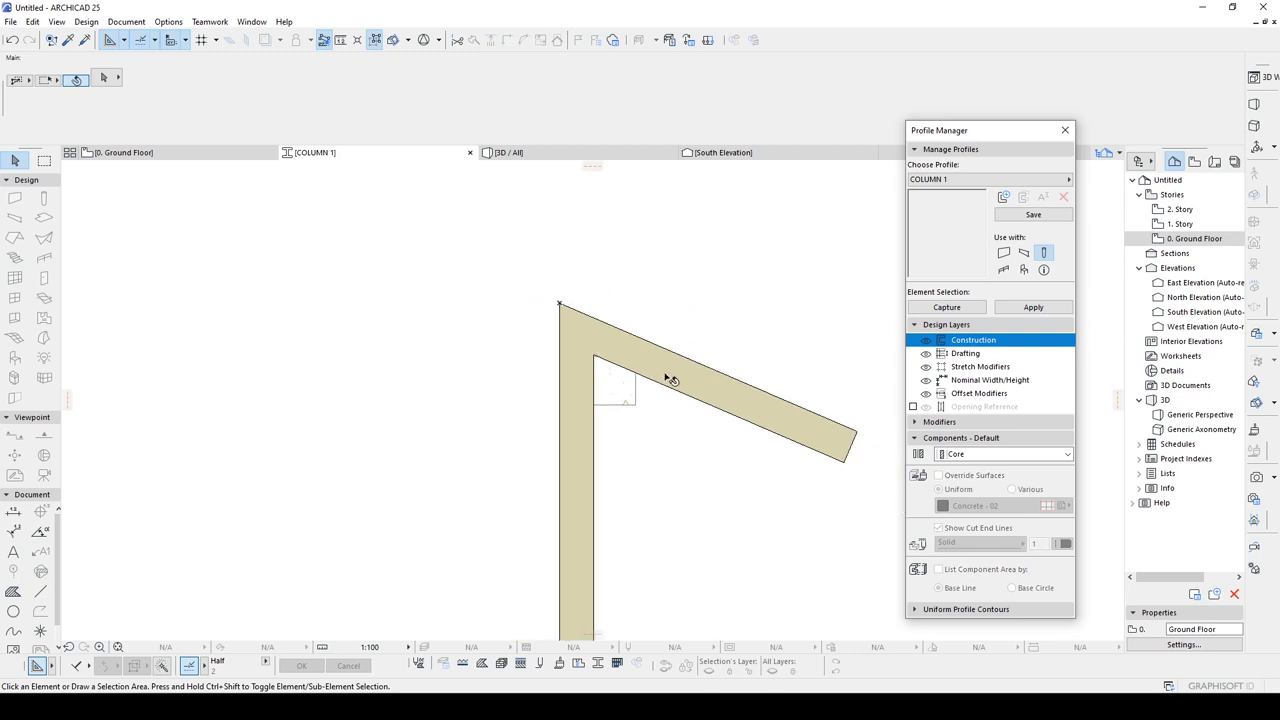
click(670, 380)
key(Delete)
Delete every traced column and beam element except the fill polygon, then reselect the fill
scroll(583, 458, down, 2)
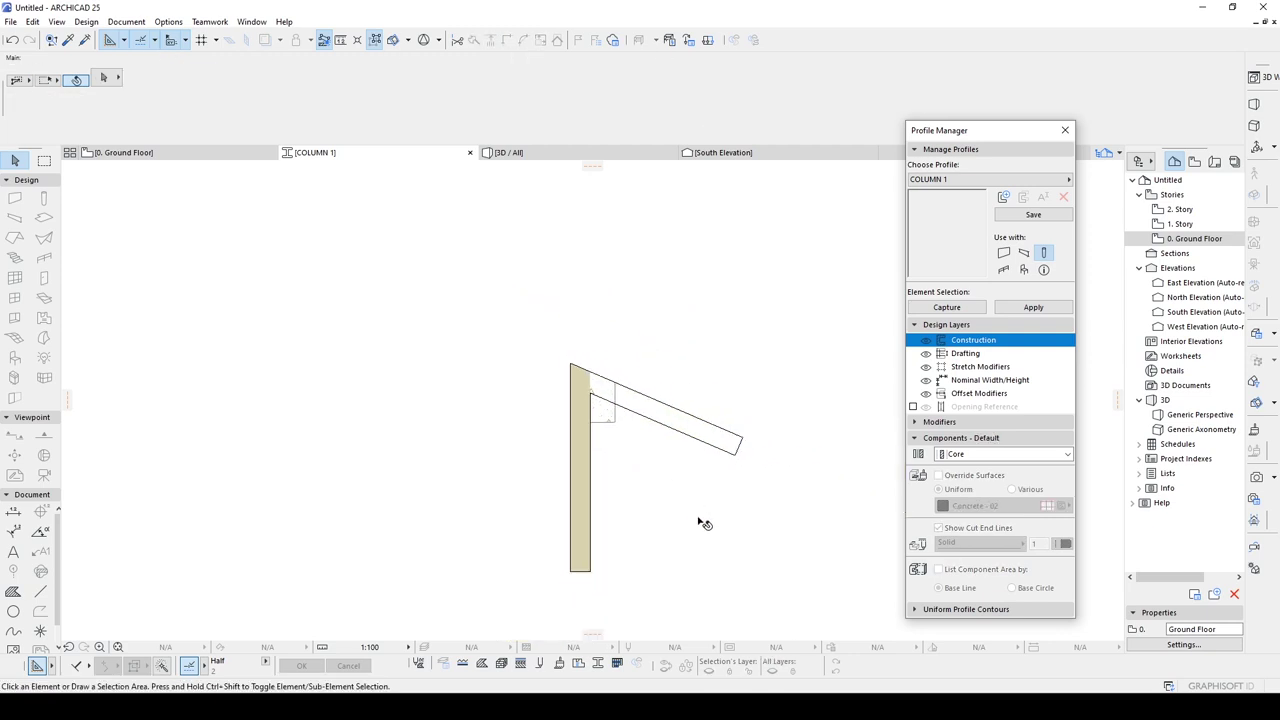
drag(786, 606, 506, 320)
scroll(615, 412, up, 2)
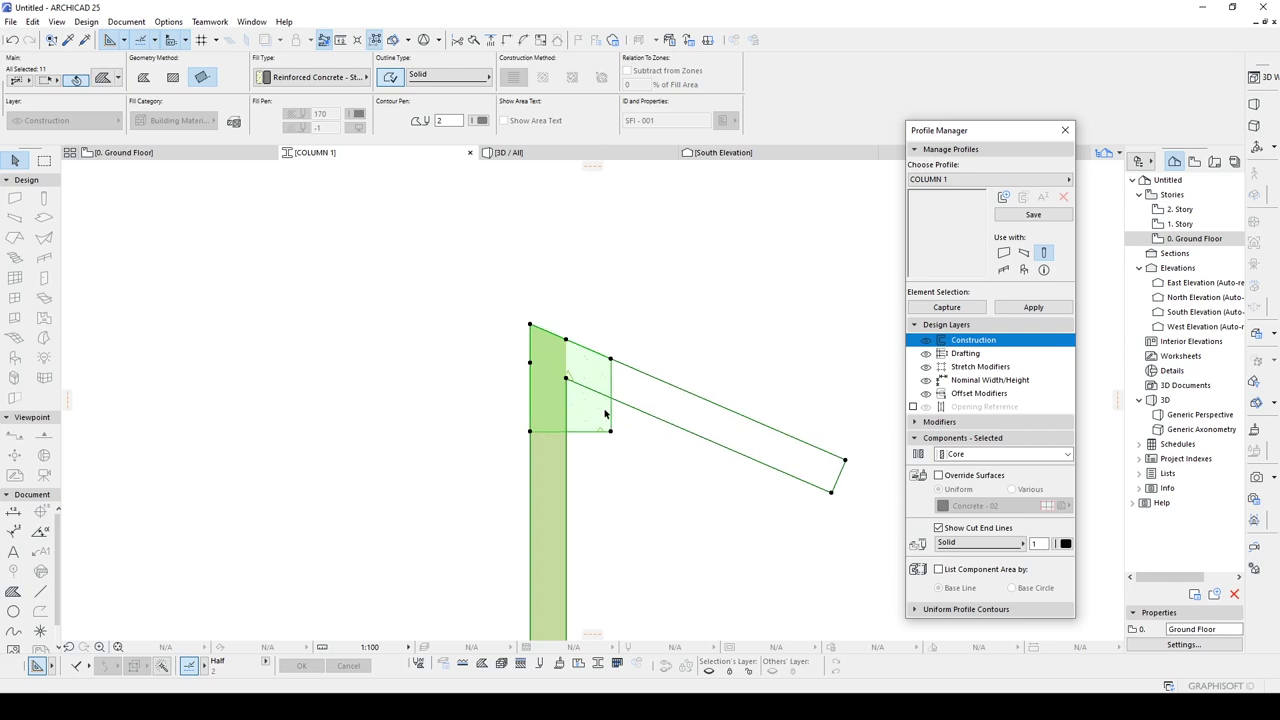
scroll(604, 413, up, 1)
shift+click(591, 420)
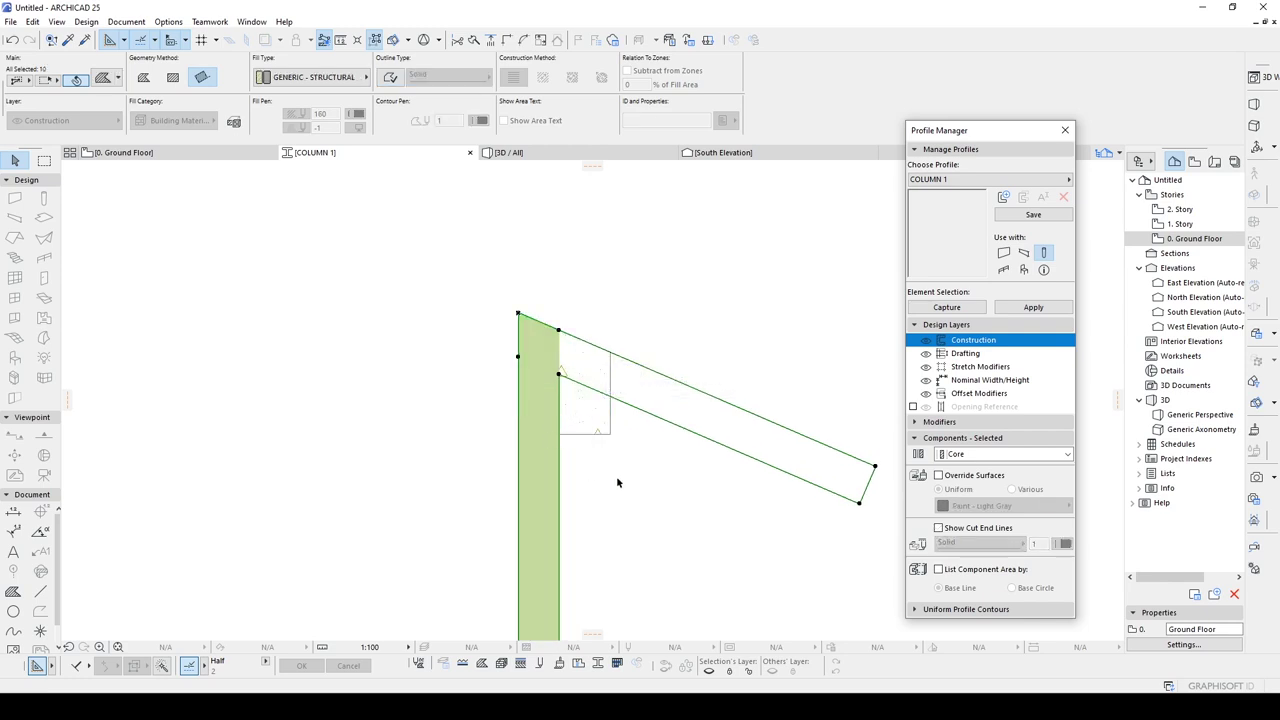
key(Delete)
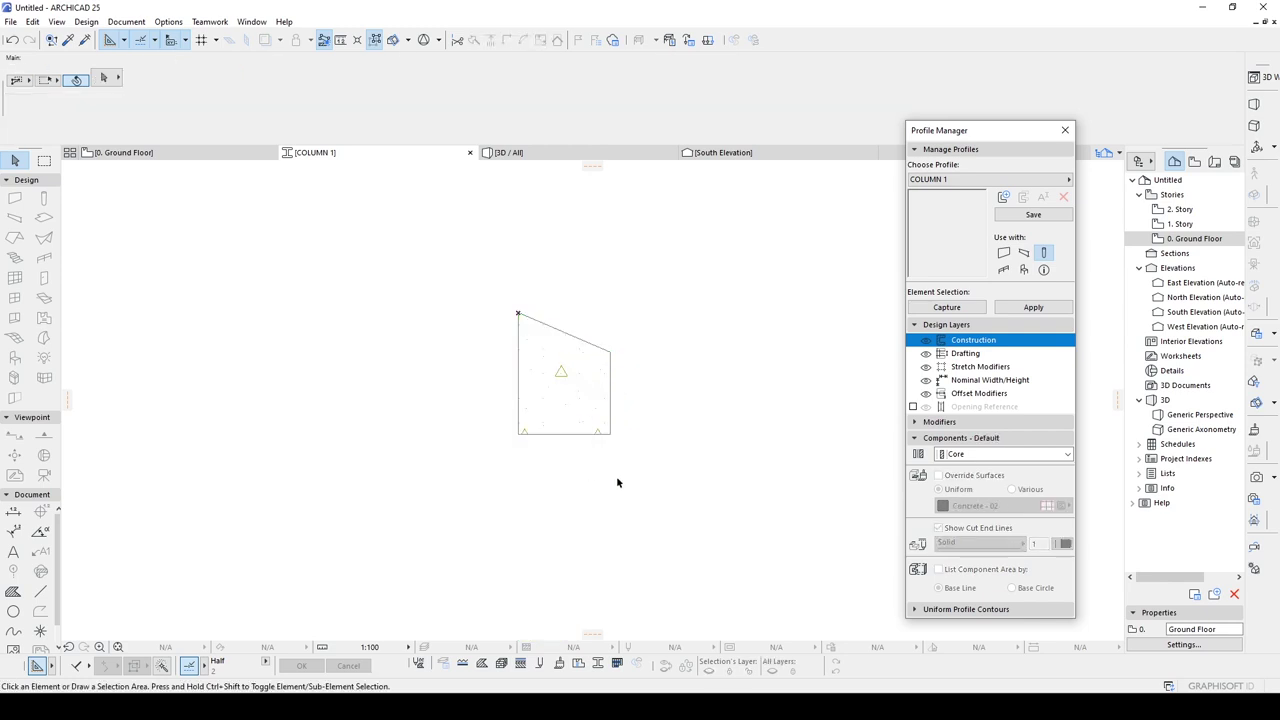
click(584, 400)
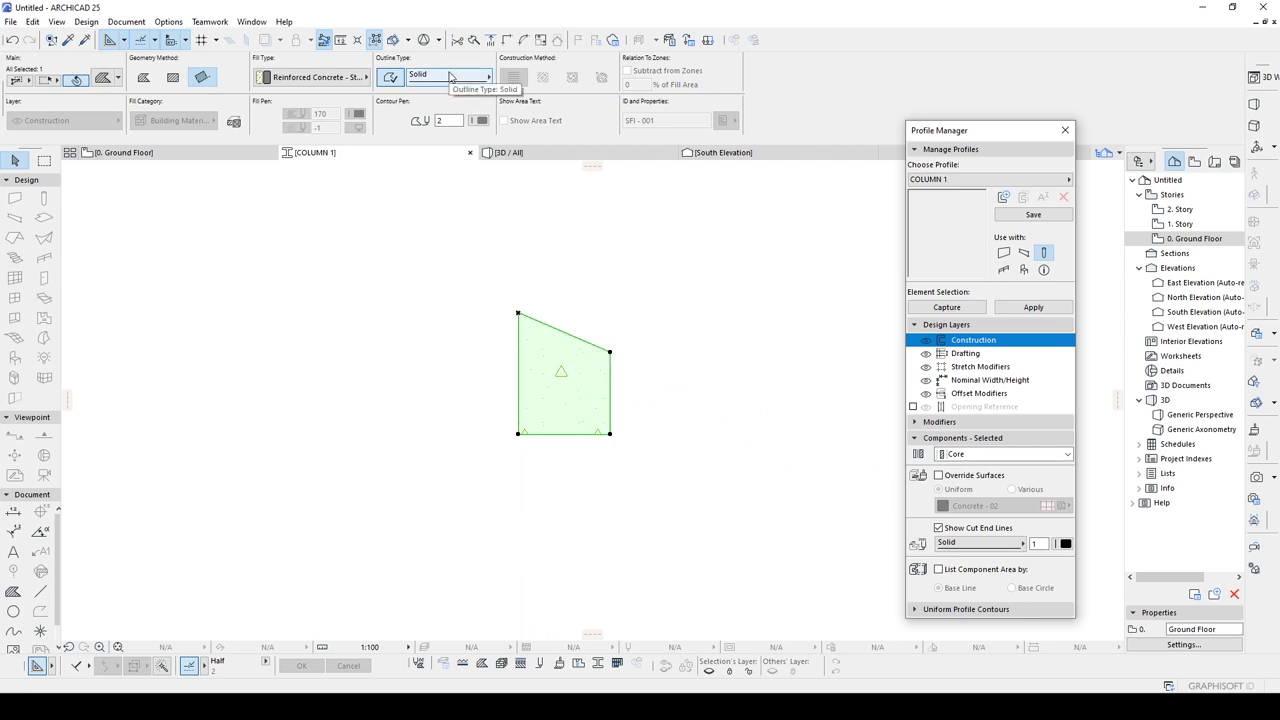
Give the fill a Solid outline with contour pen 8
click(449, 77)
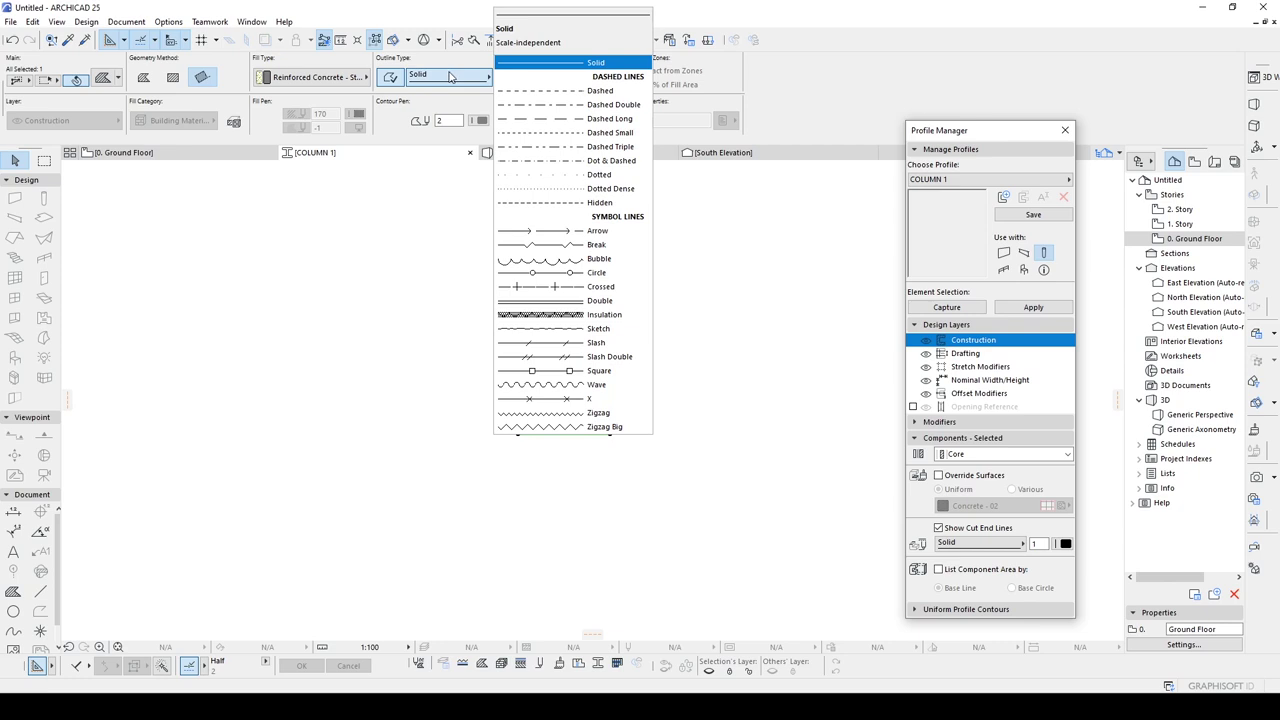
click(456, 76)
click(480, 120)
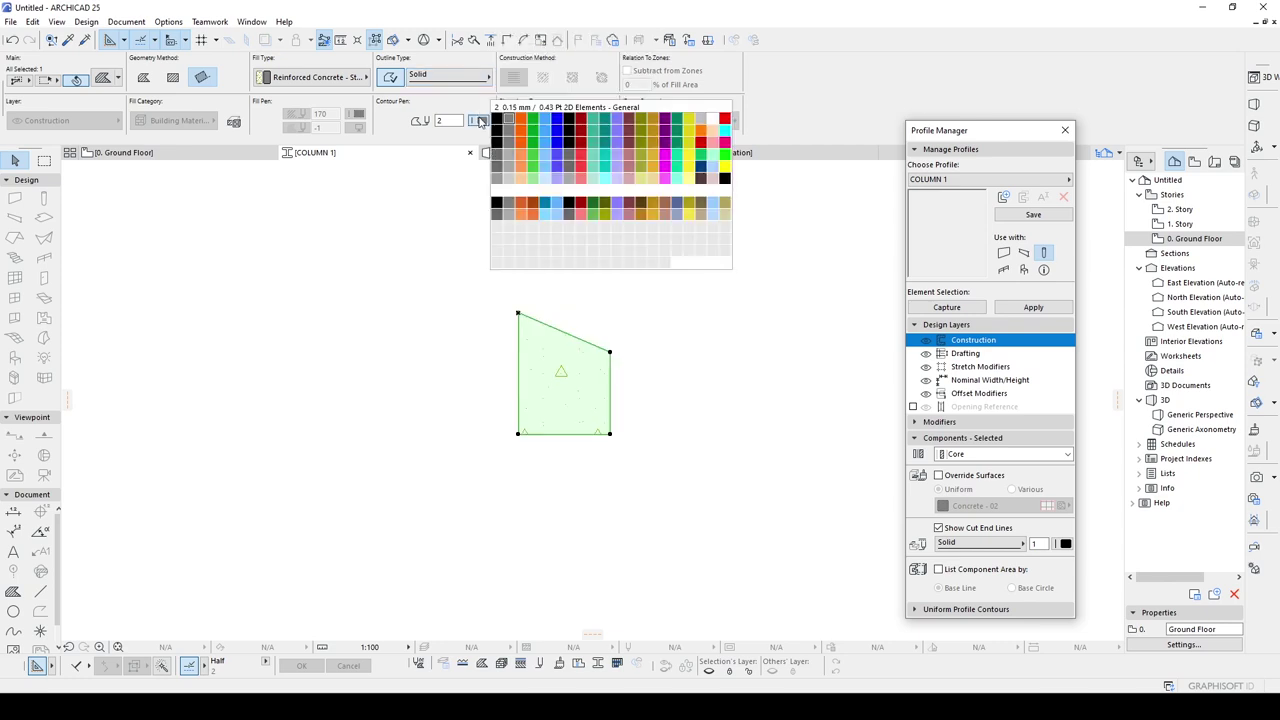
click(580, 121)
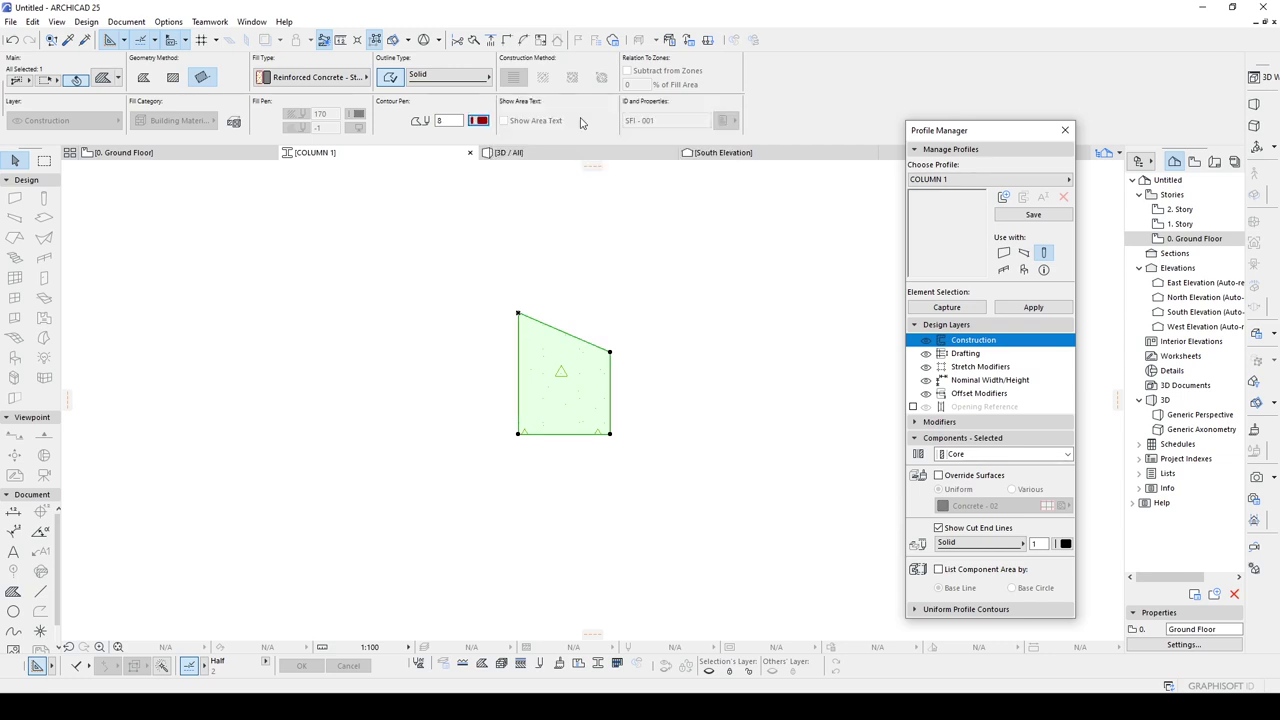
Keep Core as the component, save the COLUMN 1 profile, and return to the Ground Floor plan
click(451, 220)
scroll(451, 220, down, 1)
middle_drag(466, 229, 460, 286)
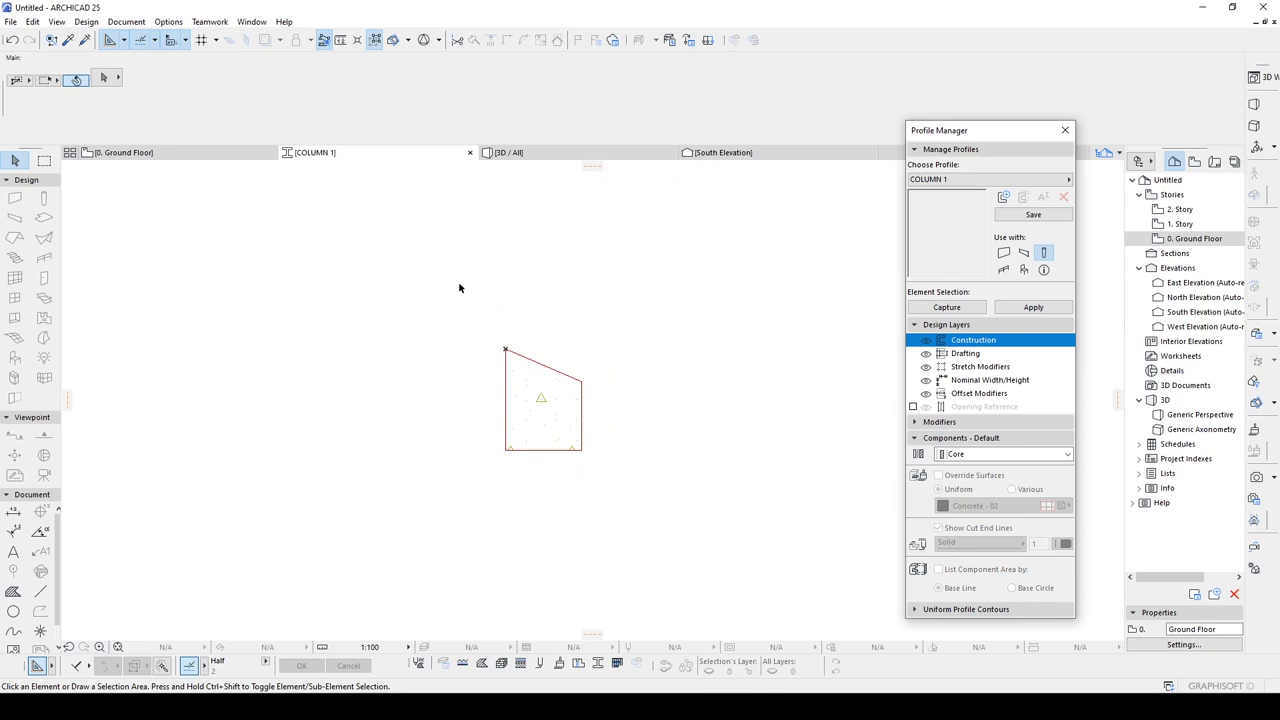
scroll(534, 304, down, 1)
click(963, 455)
click(965, 455)
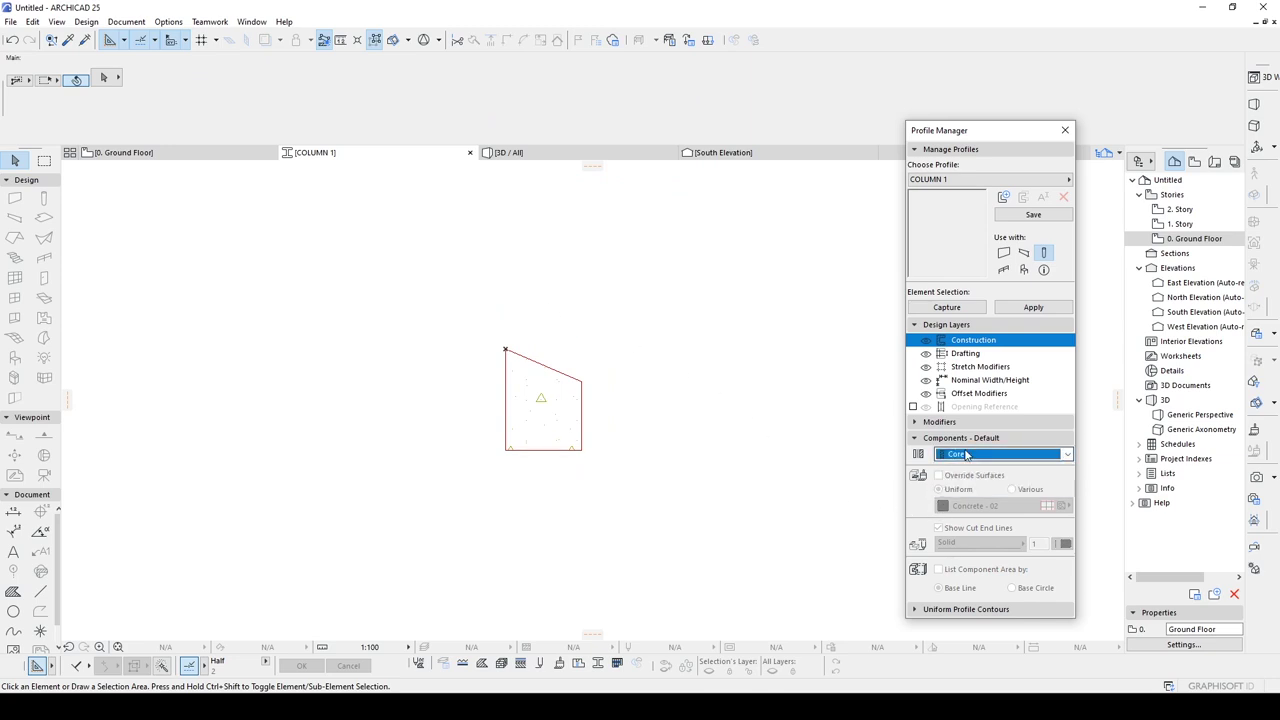
click(1010, 217)
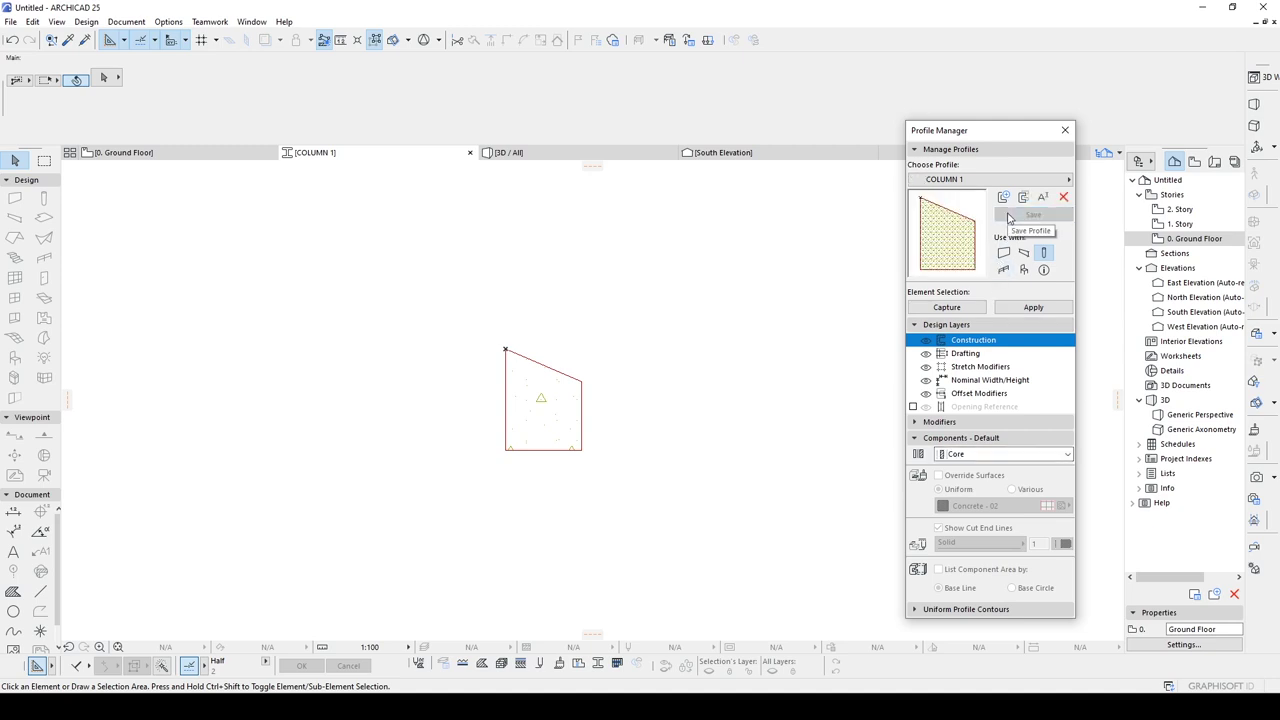
click(230, 153)
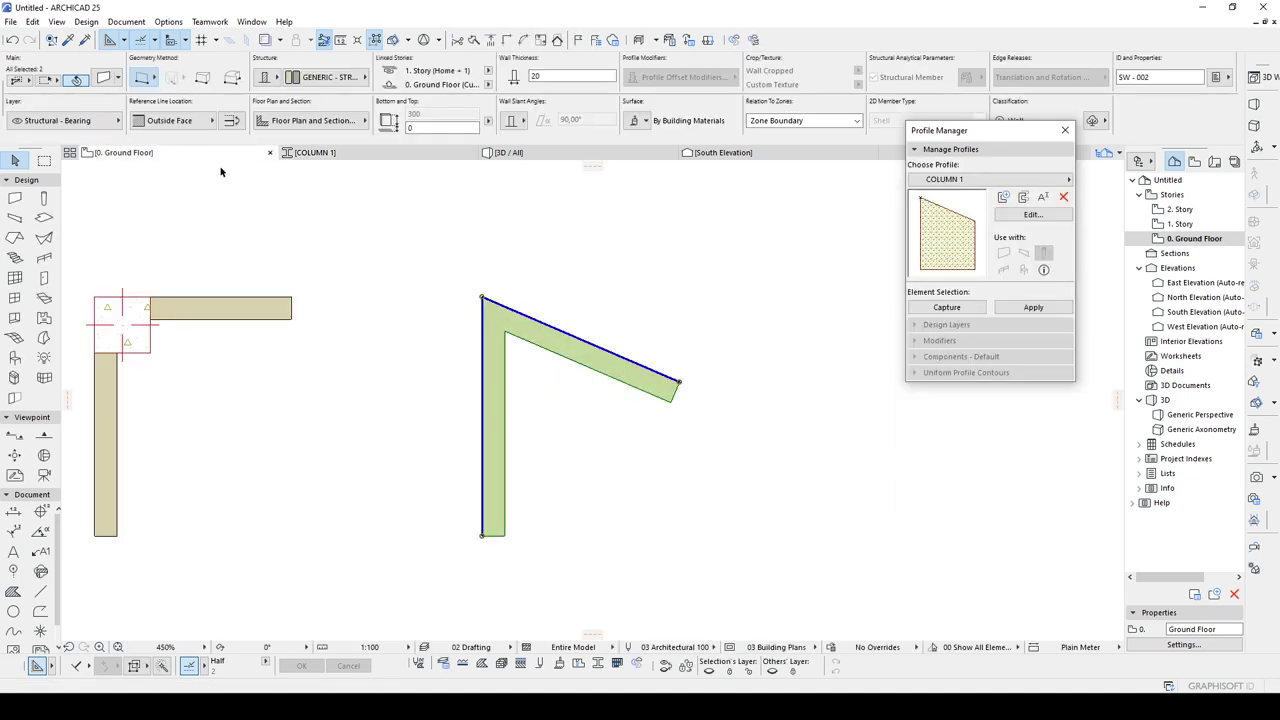
Set the Column tool's structure to Complex Profile using COLUMN 1
click(41, 200)
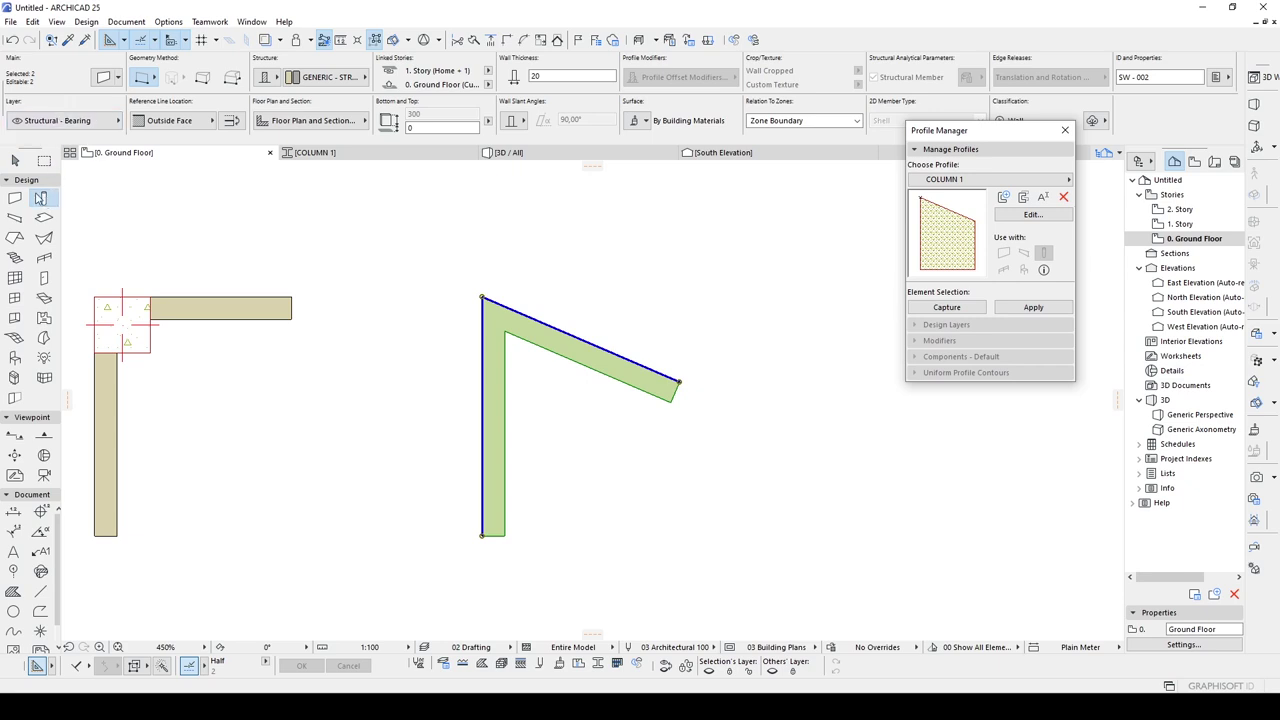
key(Escape)
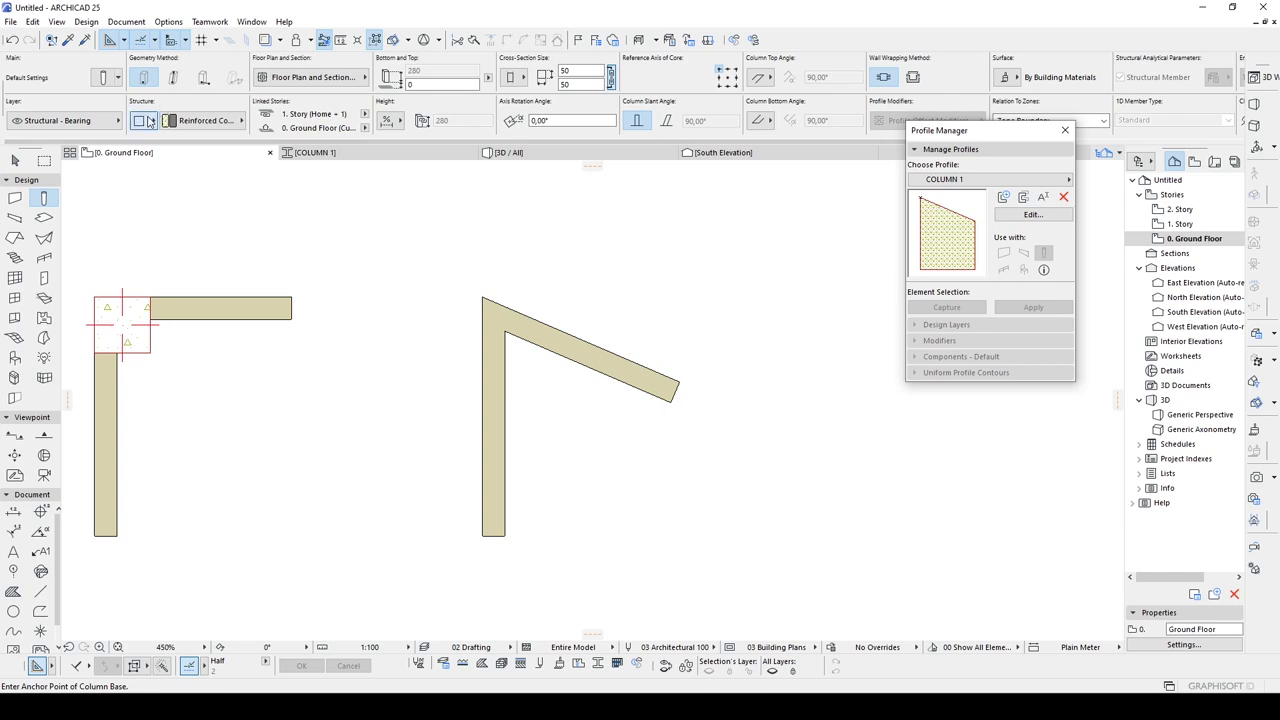
click(146, 120)
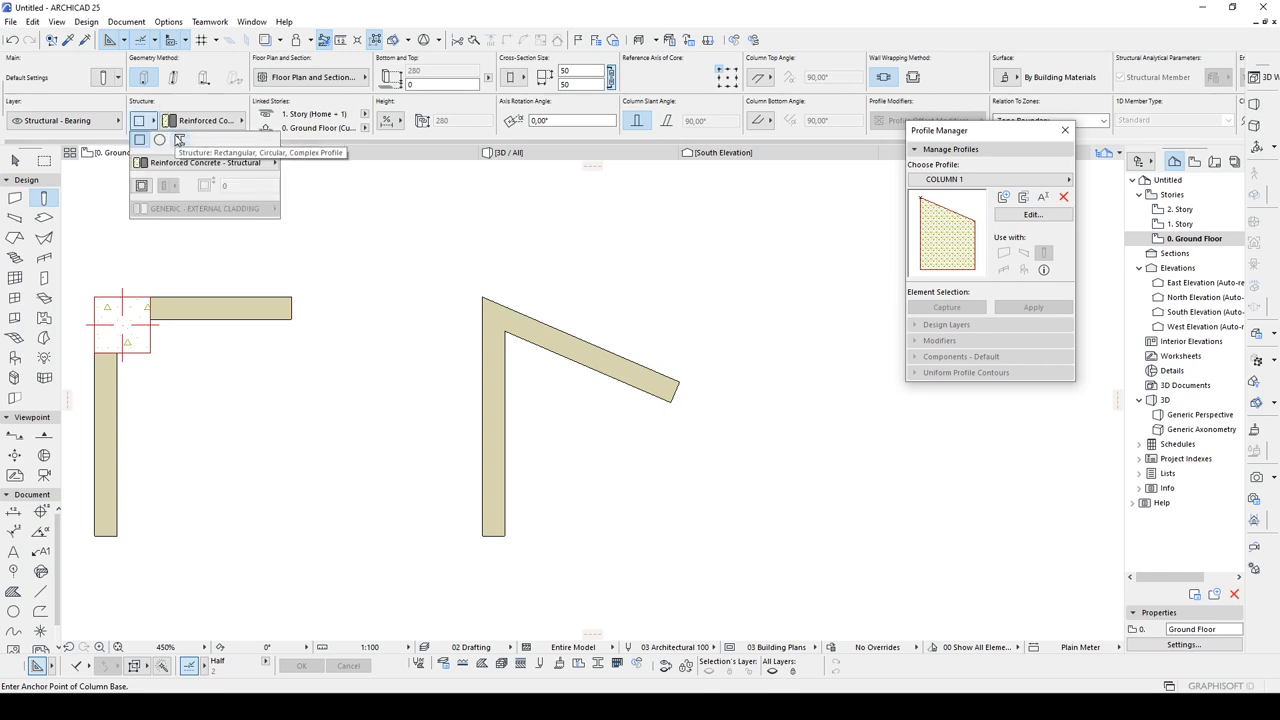
click(179, 140)
click(182, 164)
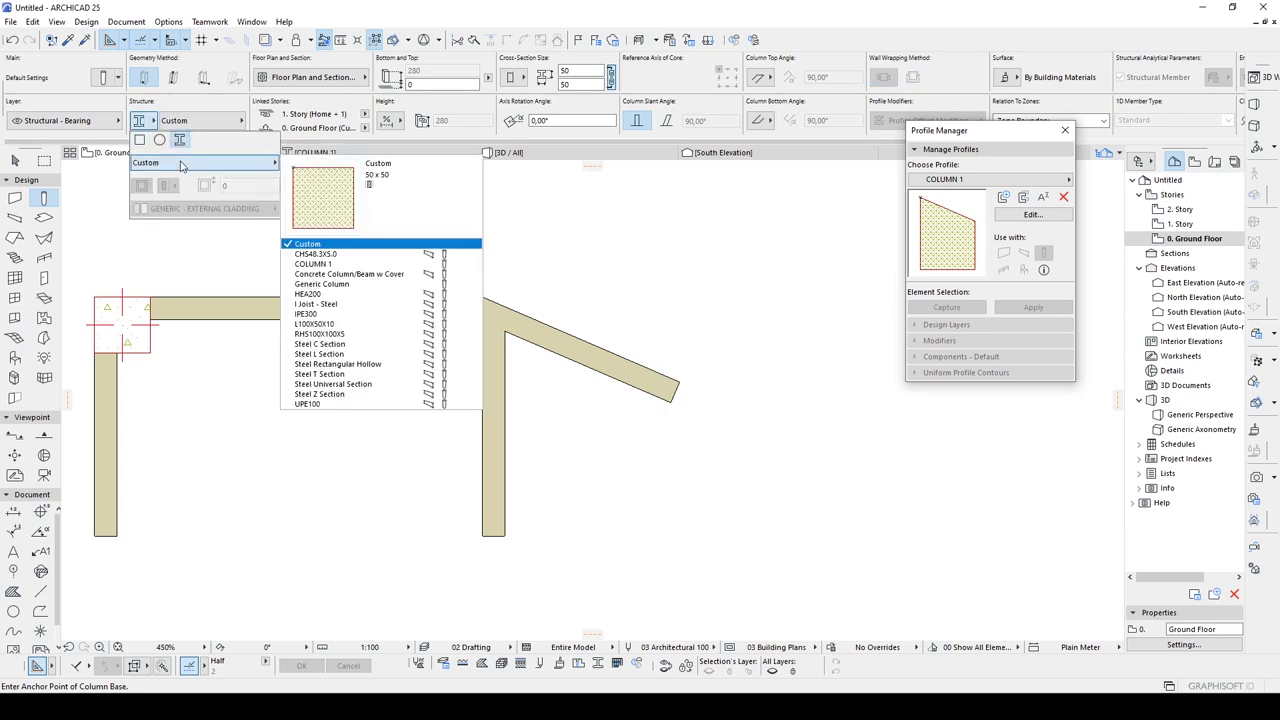
click(338, 264)
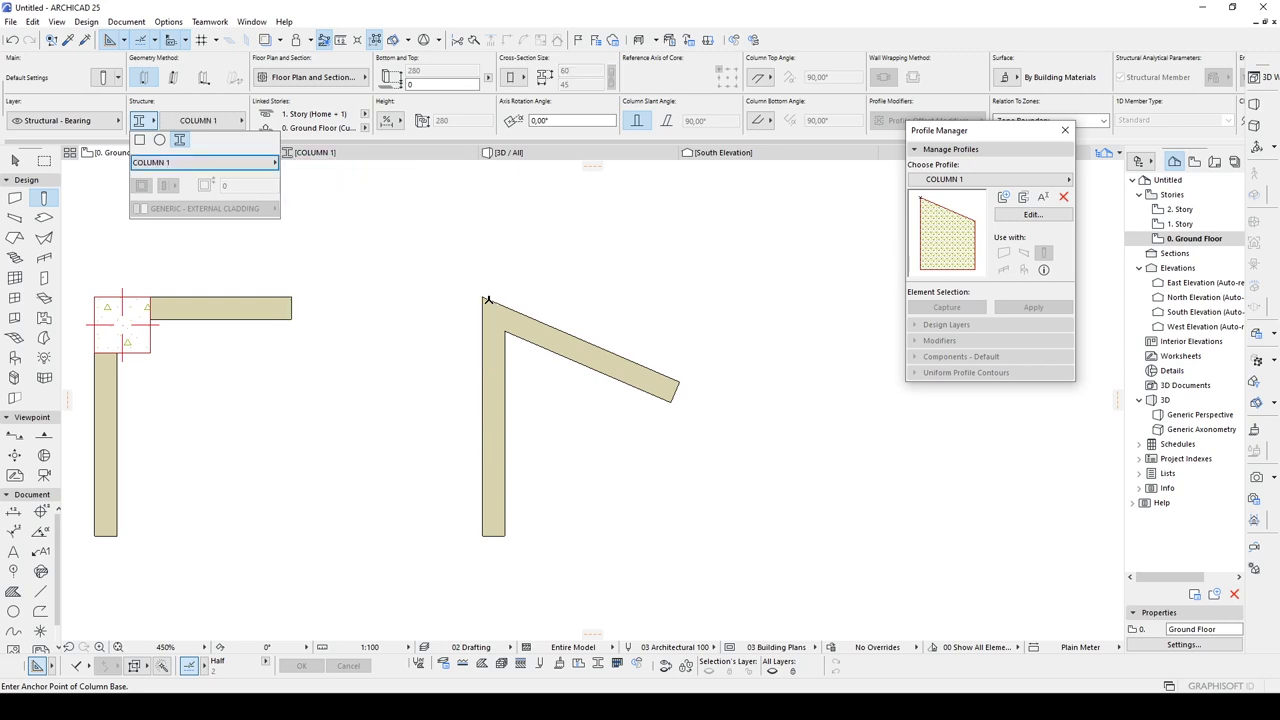
click(487, 300)
Place the column at the top wall corner, select it, and bring up its profile for editing
click(484, 297)
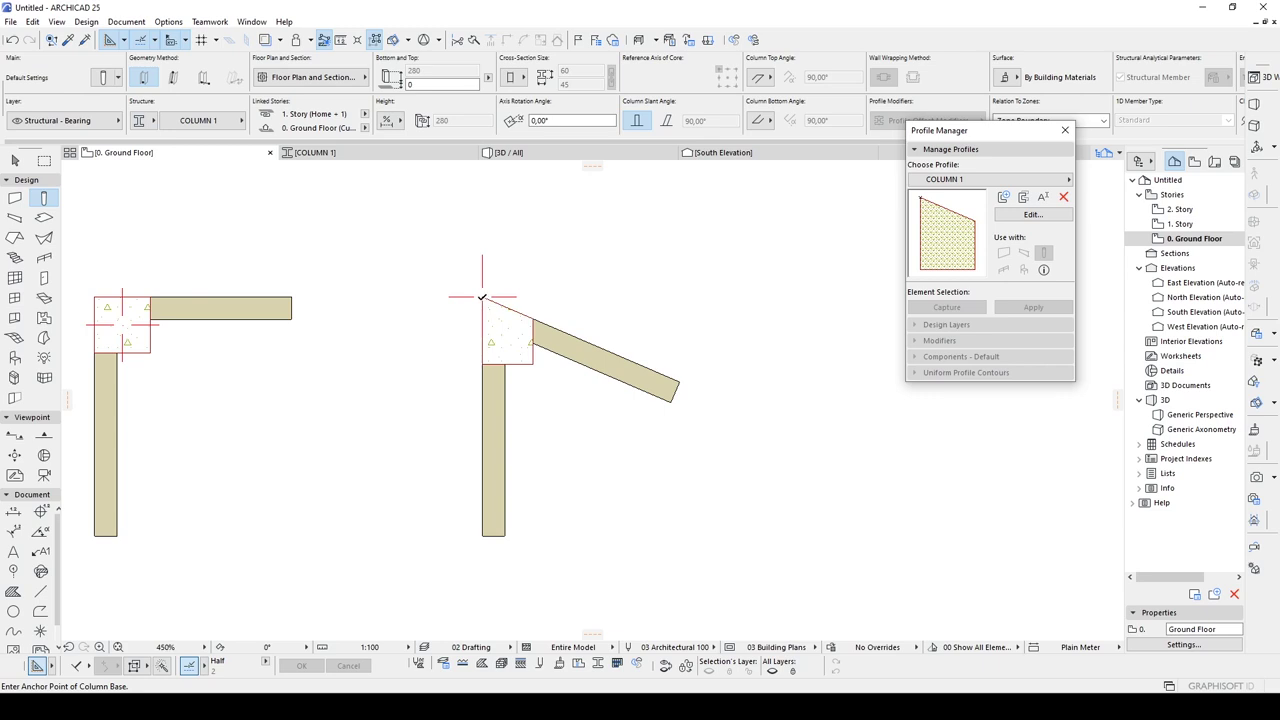
key(Escape)
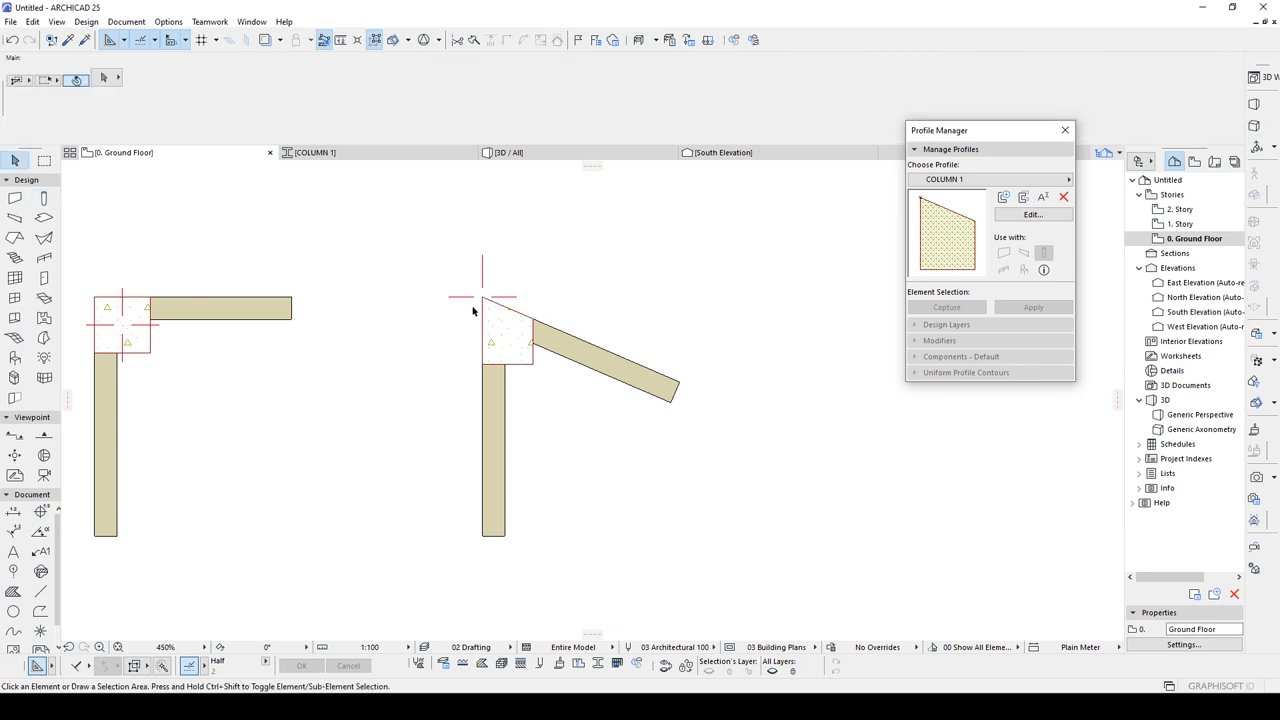
scroll(500, 340, up, 1)
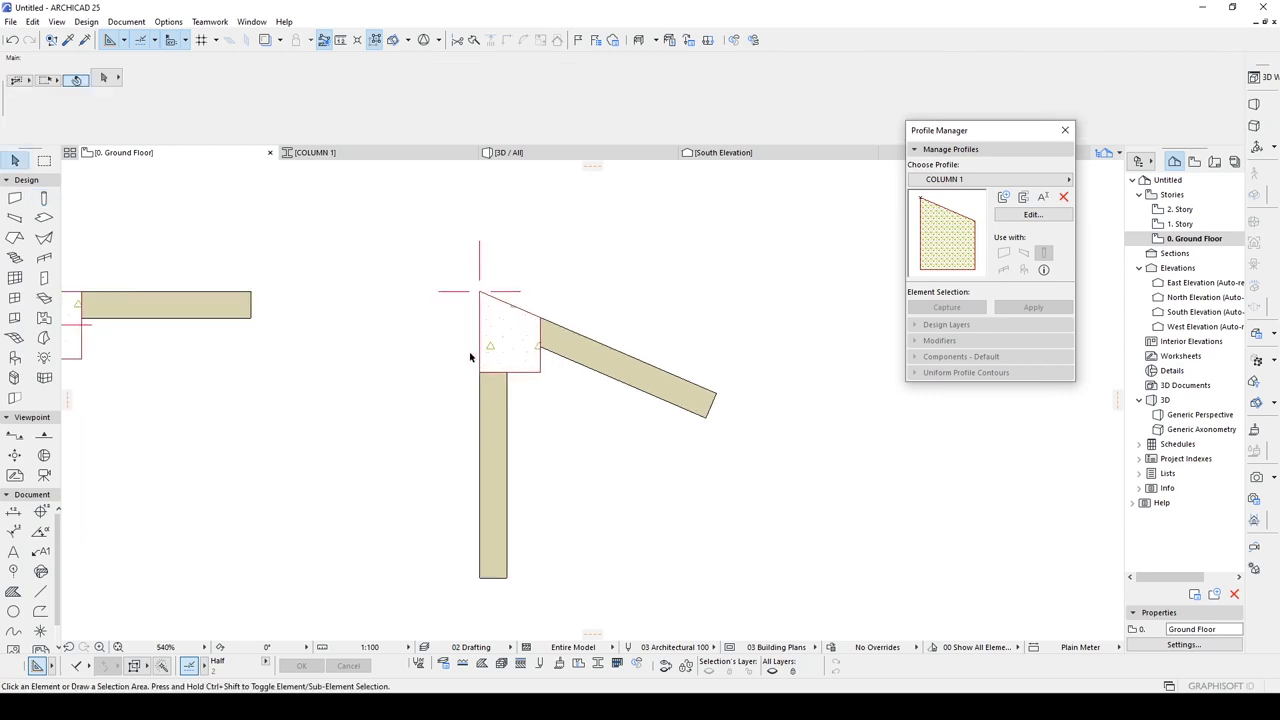
middle_drag(495, 345, 569, 387)
click(560, 342)
scroll(560, 340, up, 1)
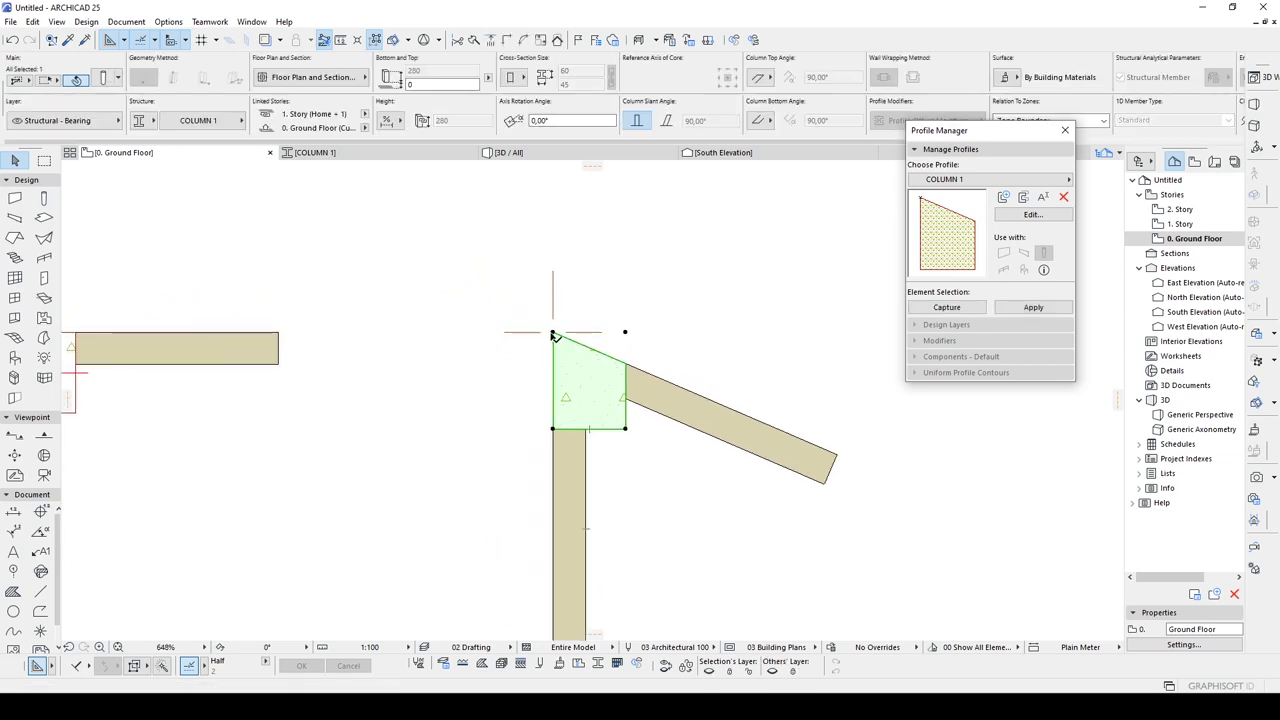
click(1022, 217)
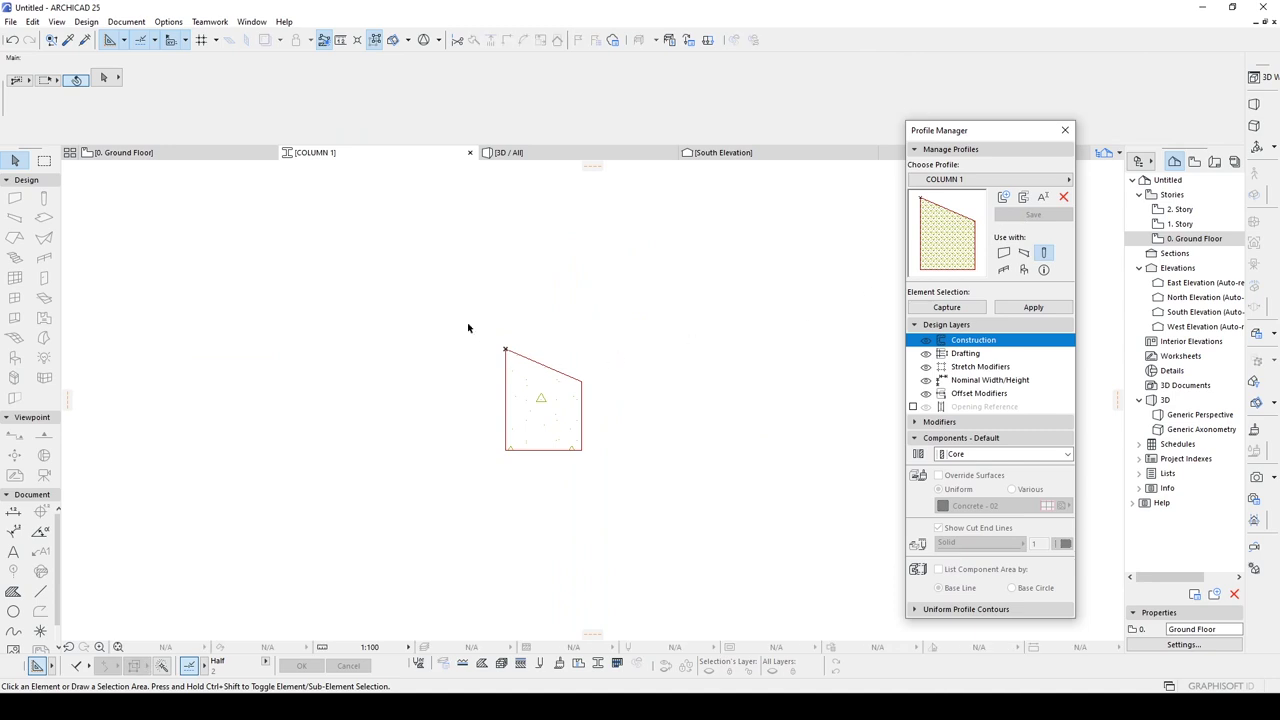
Select the profile polygon and drag it up and left relative to the origin
drag(457, 309, 636, 485)
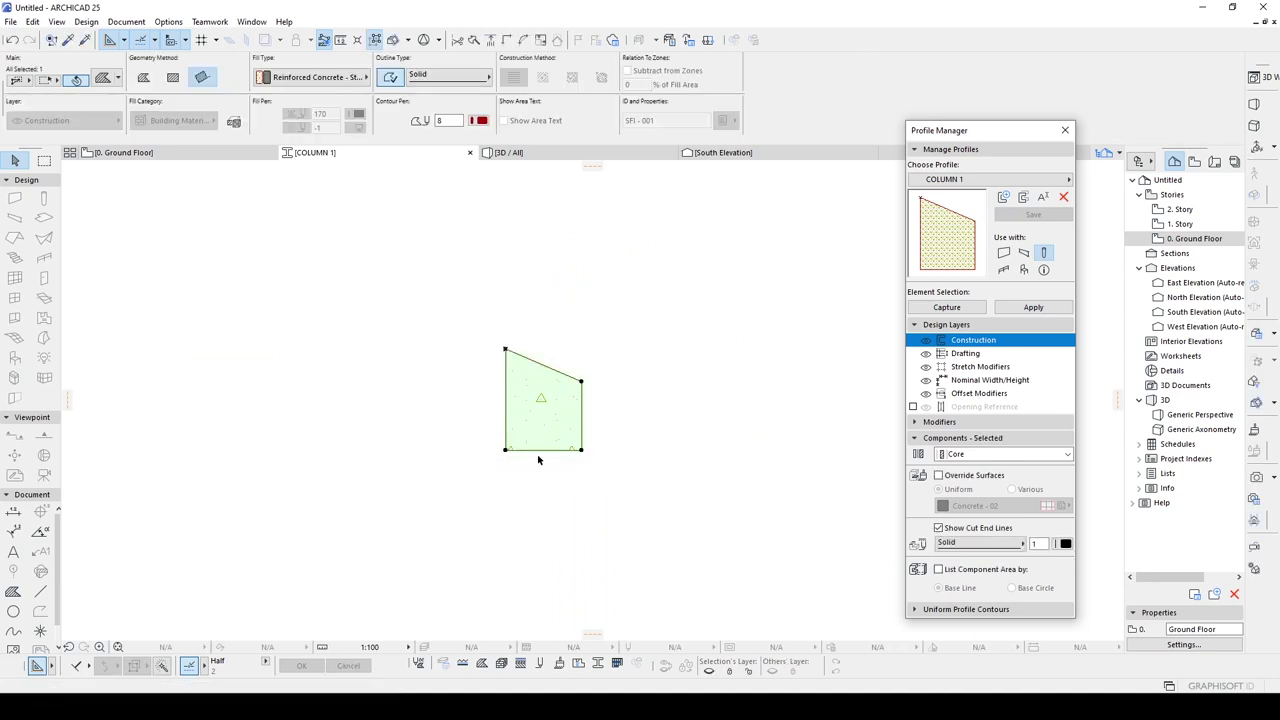
key(ctrl+d)
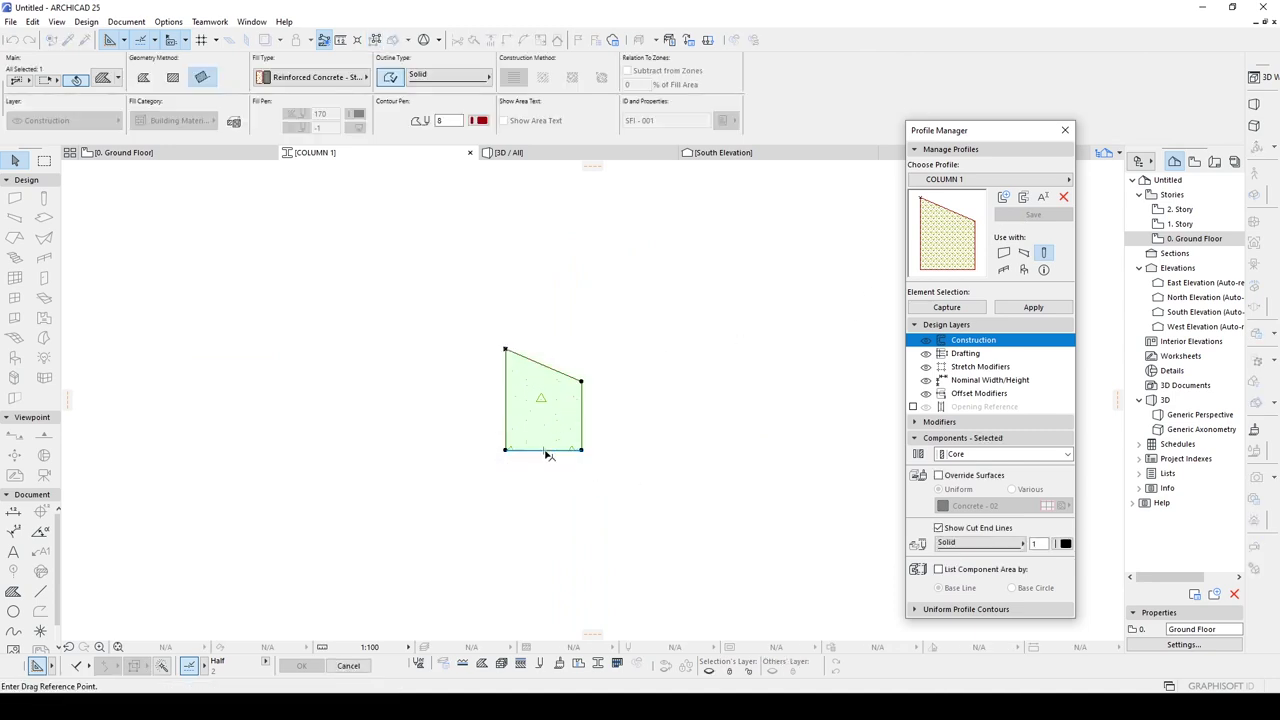
click(543, 452)
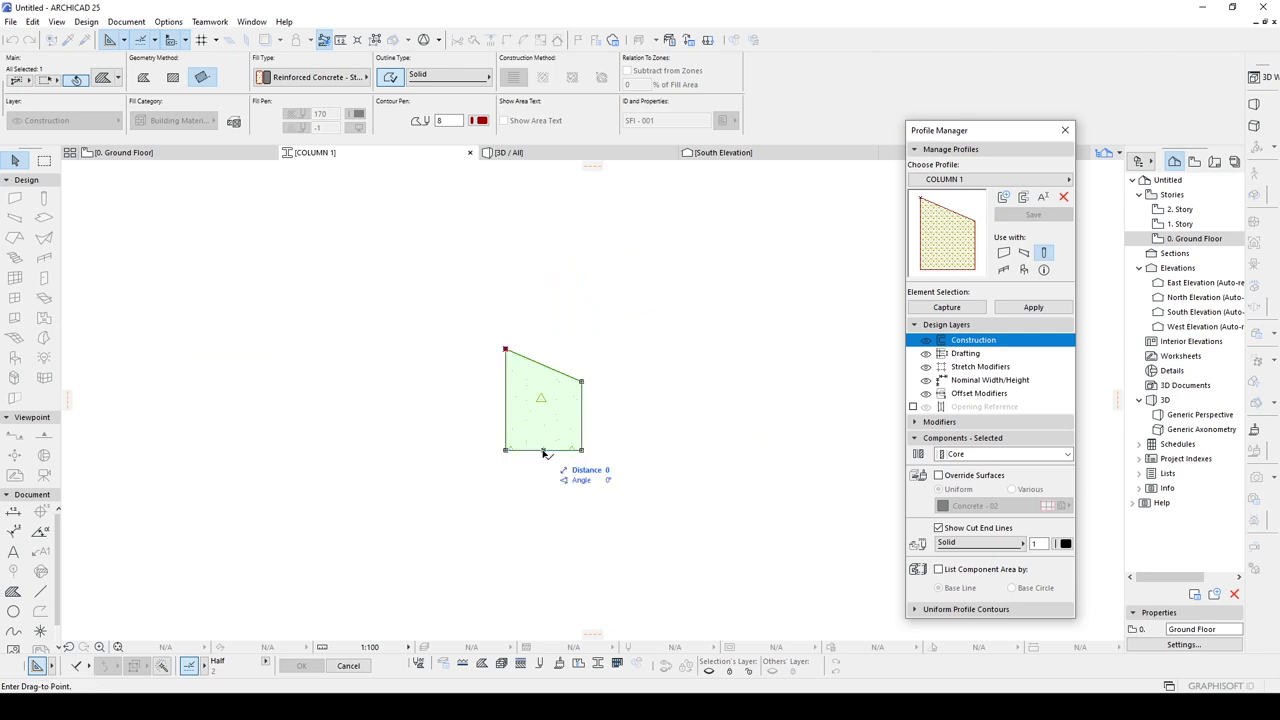
click(507, 350)
middle_drag(508, 306, 497, 366)
scroll(494, 374, up, 2)
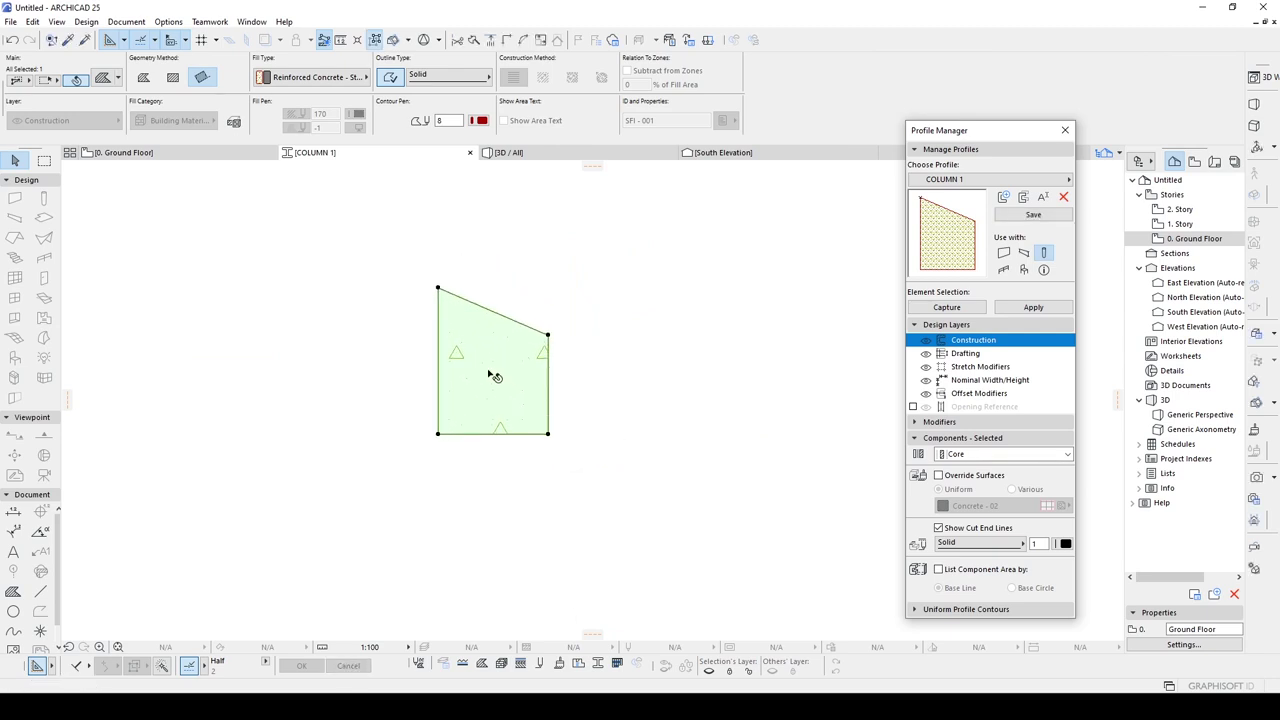
Drag the polygon twice more to center it on the origin, then save COLUMN 1
key(ctrl+d)
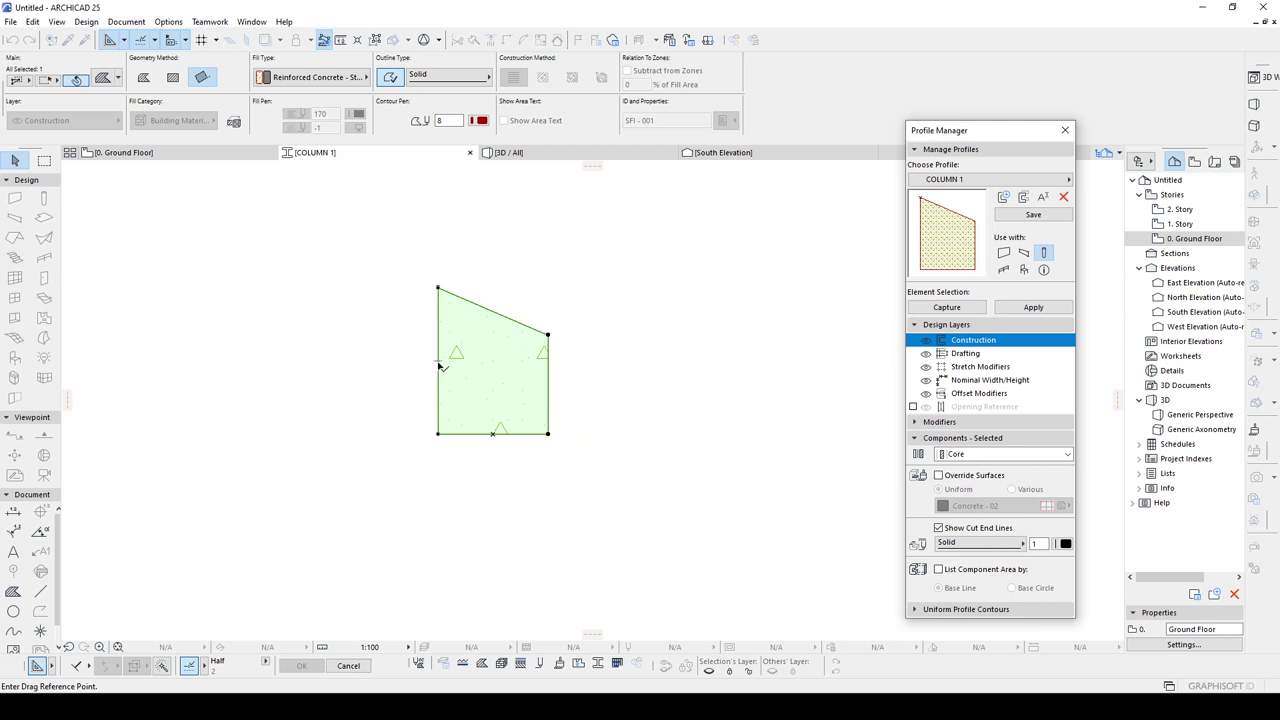
click(438, 361)
click(500, 435)
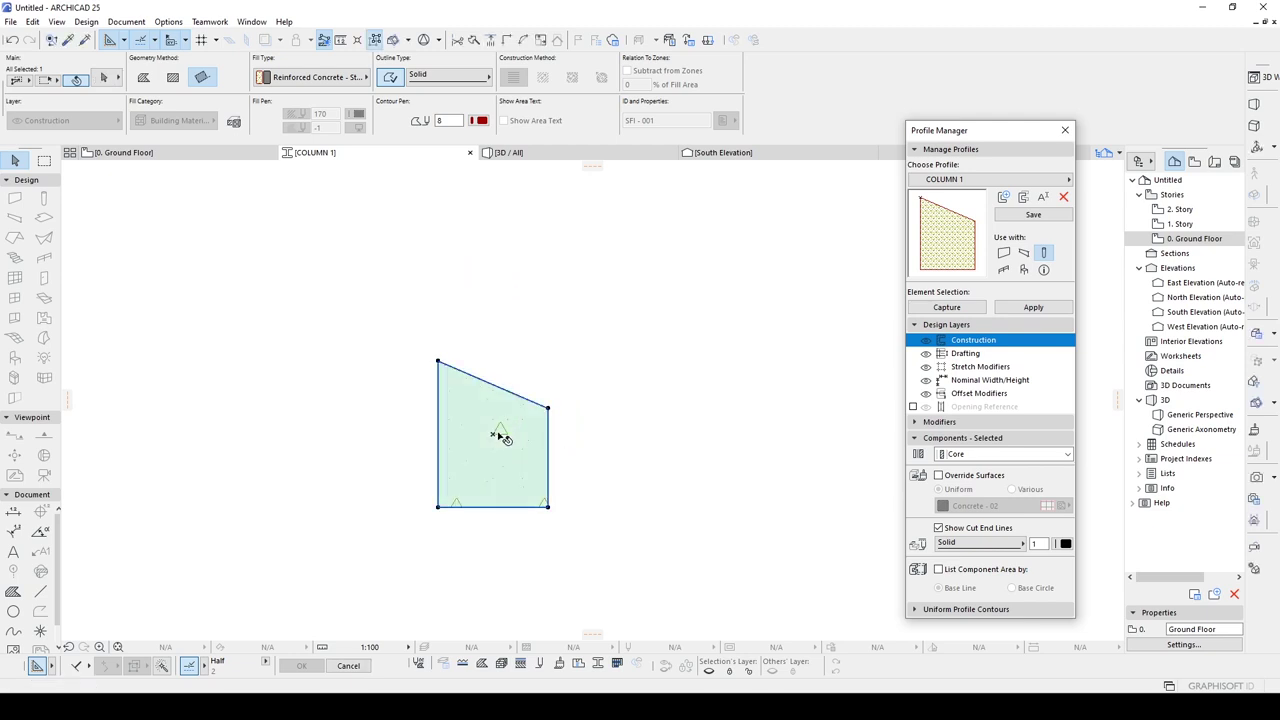
click(549, 458)
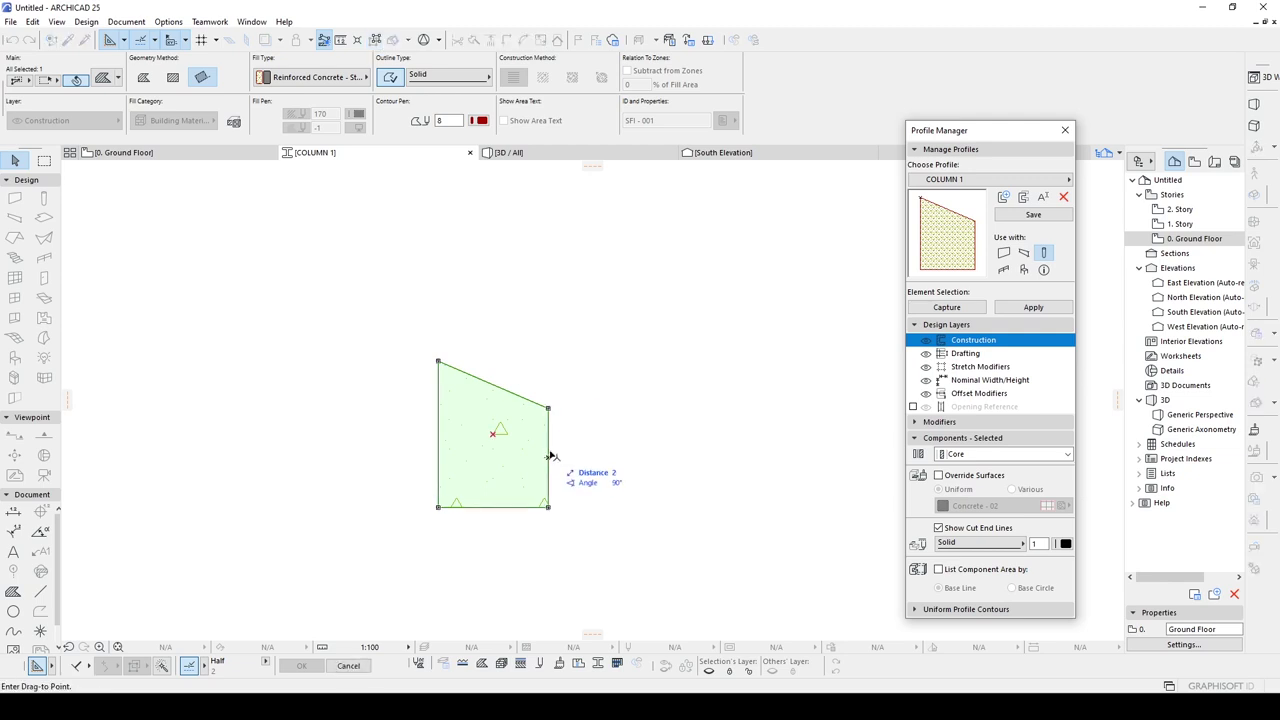
click(497, 437)
click(614, 440)
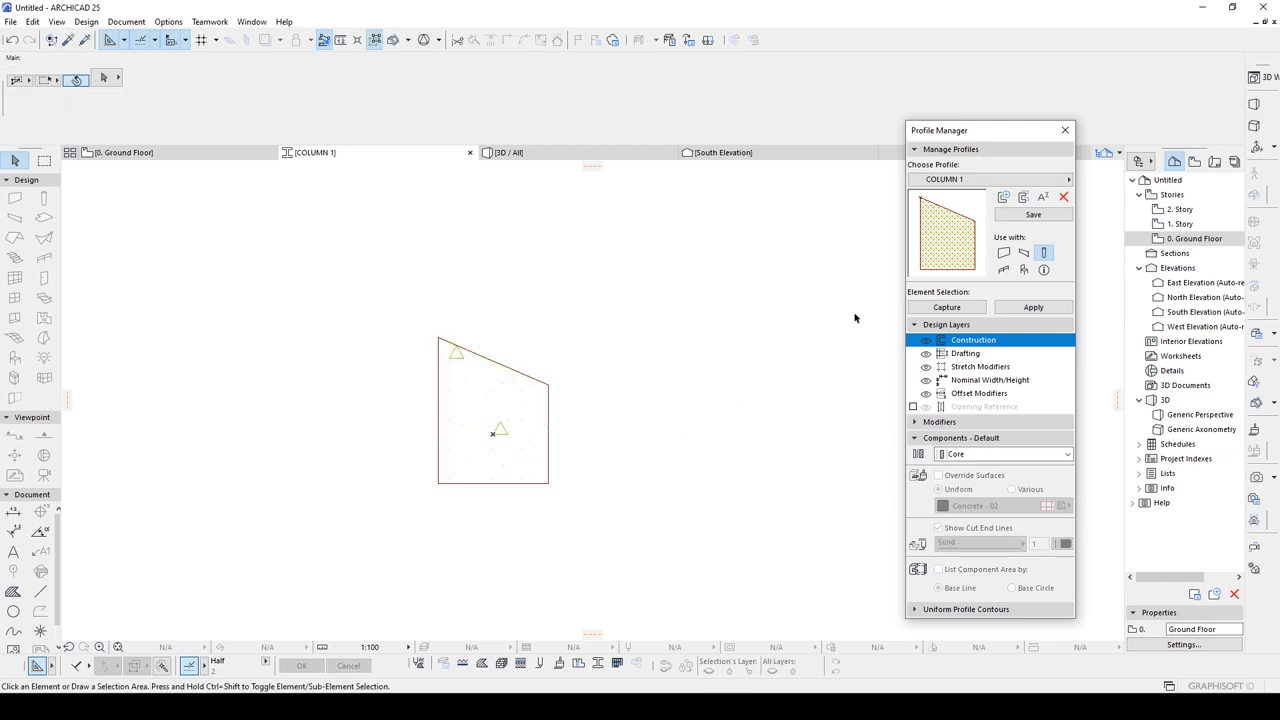
click(1013, 217)
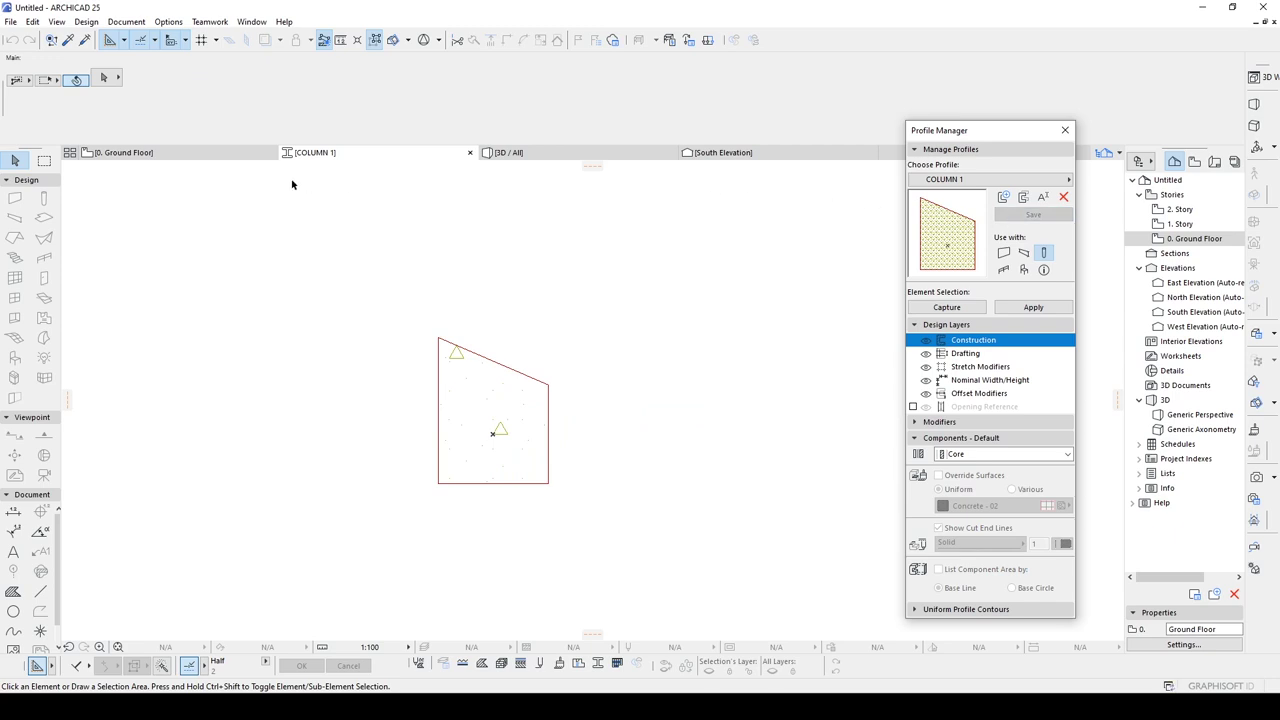
click(246, 156)
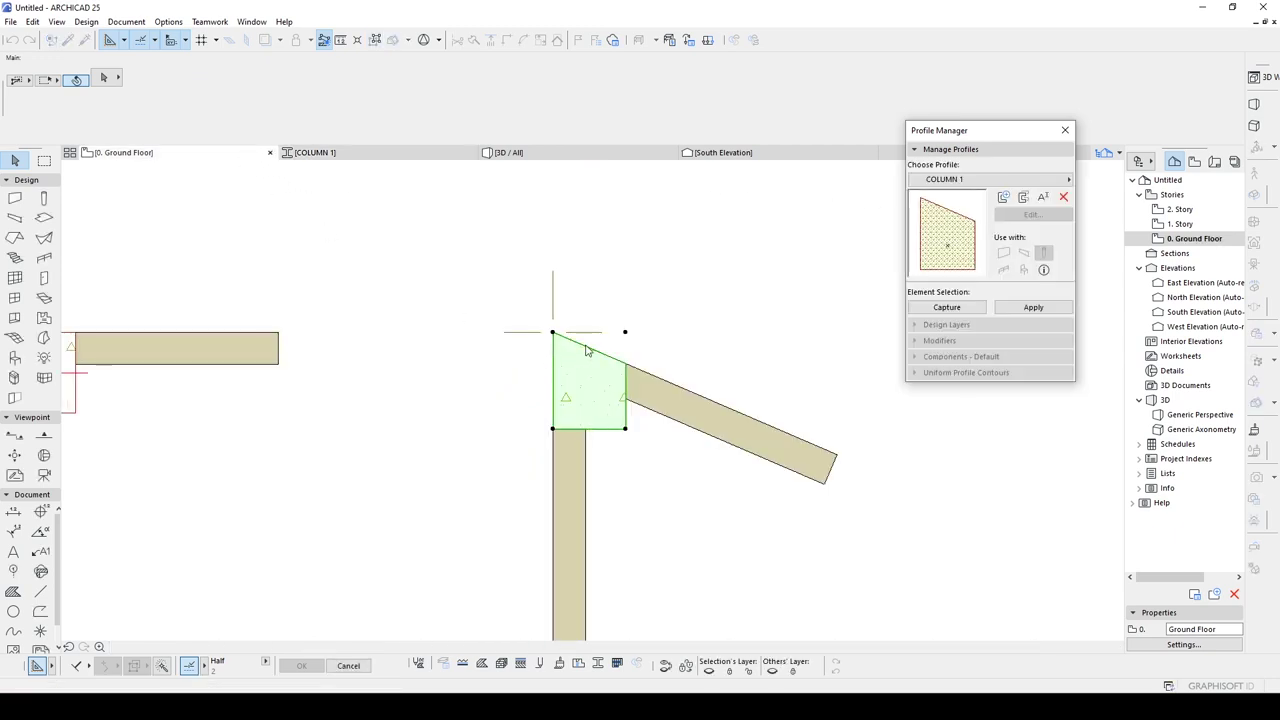
Drag the column by its corner onto the straight and angled wall junction, then view it in 3D
key(ctrl+d)
click(516, 268)
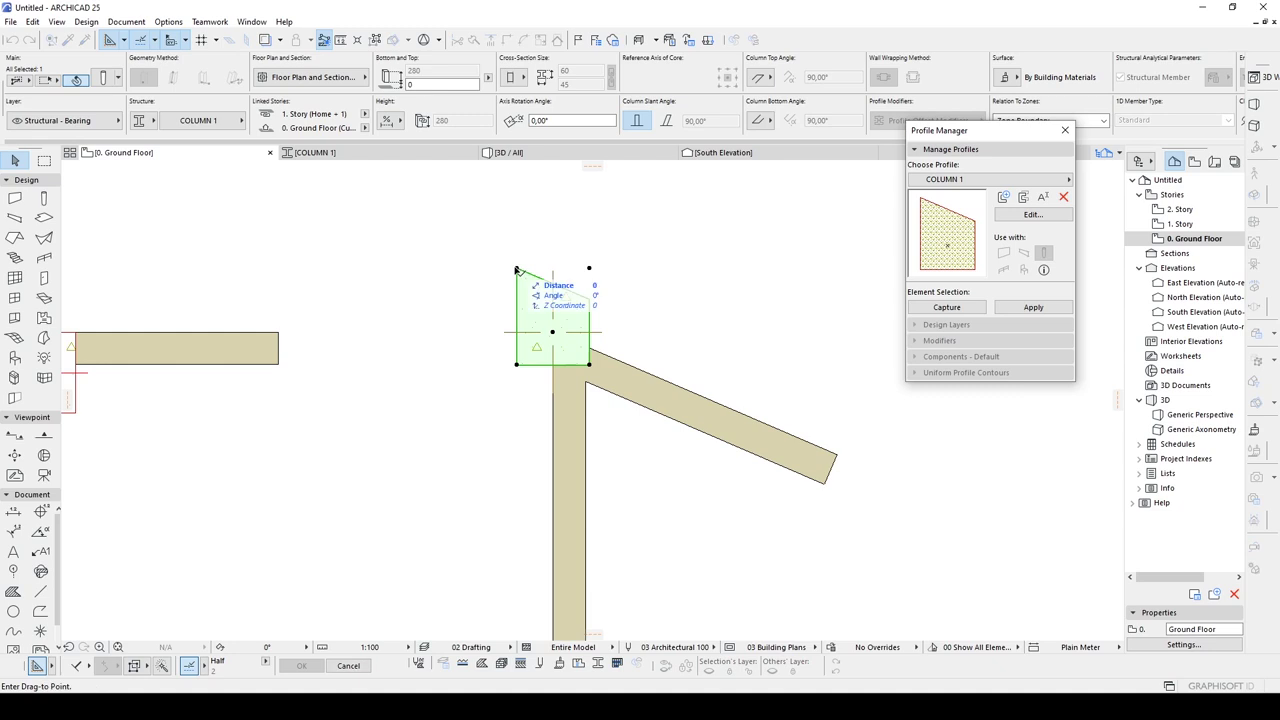
click(553, 333)
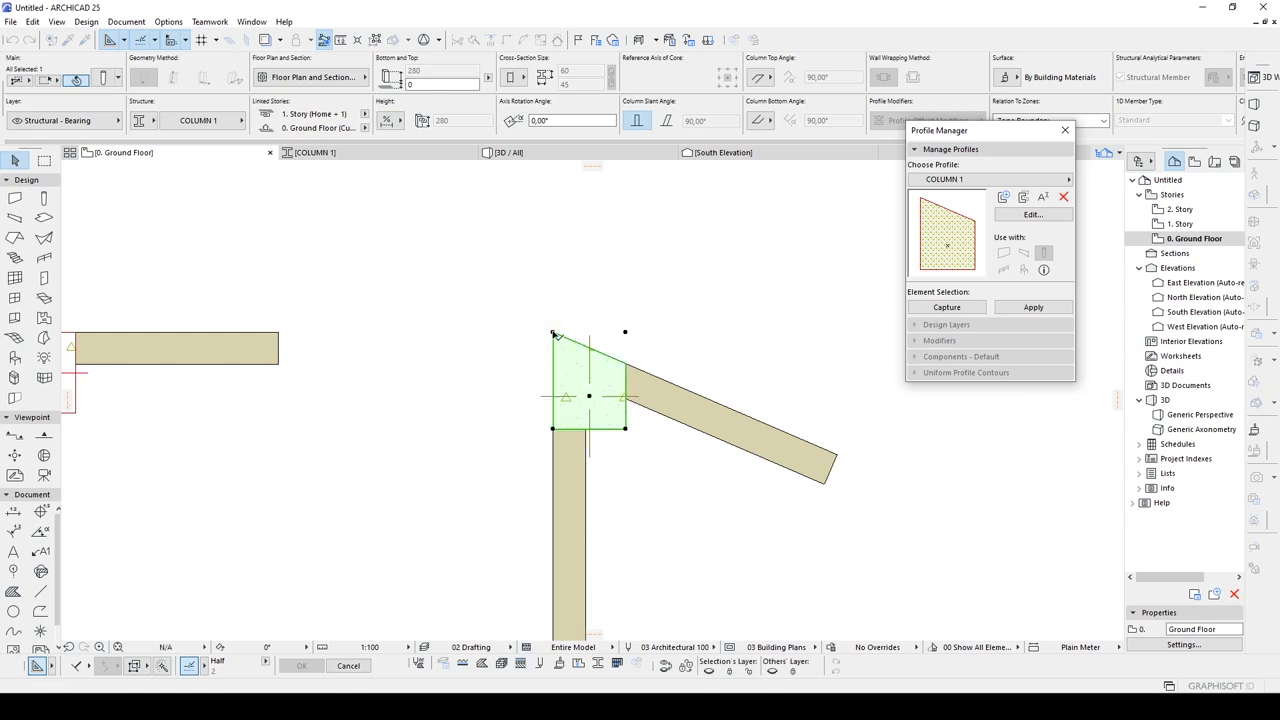
click(673, 333)
scroll(597, 346, down, 5)
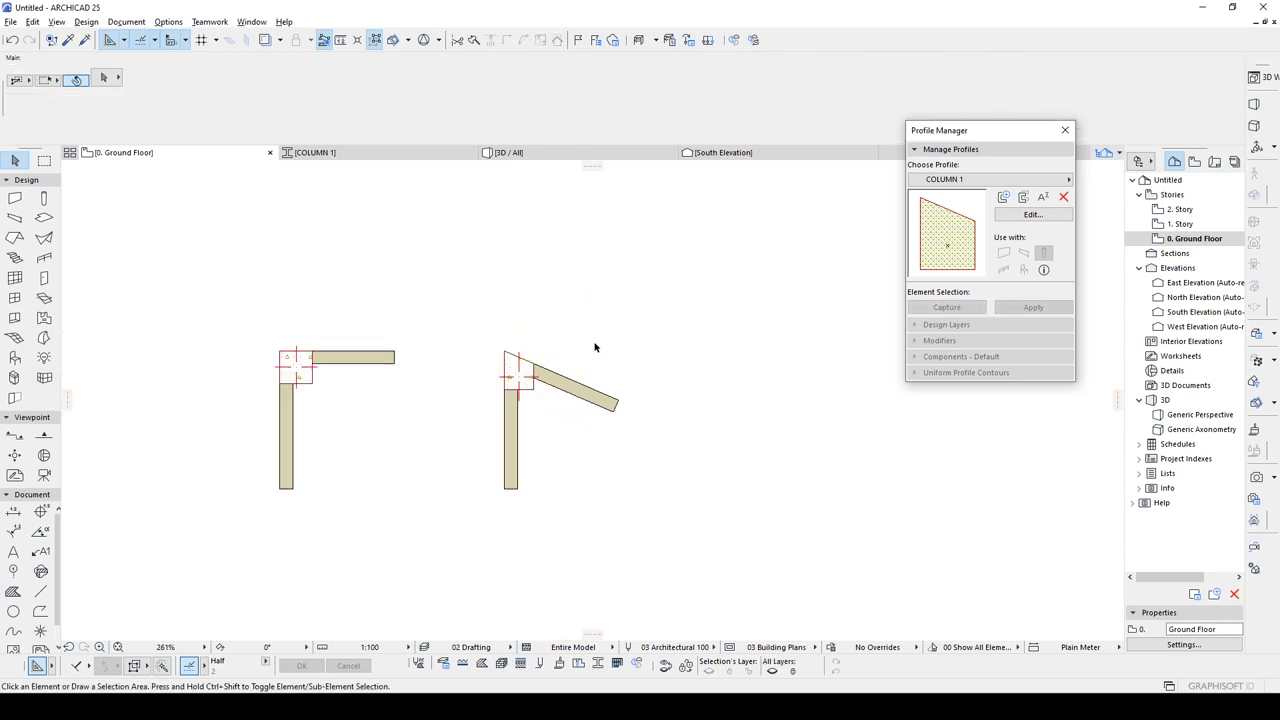
middle_drag(597, 346, 615, 346)
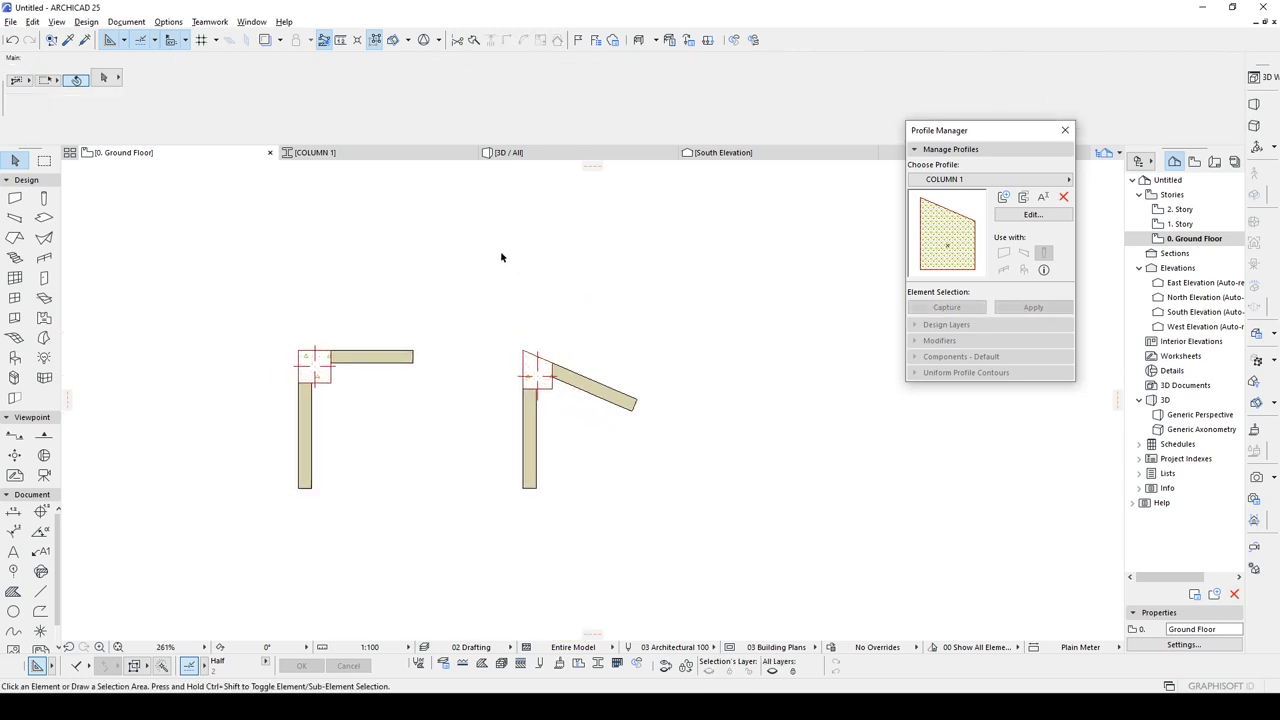
click(505, 152)
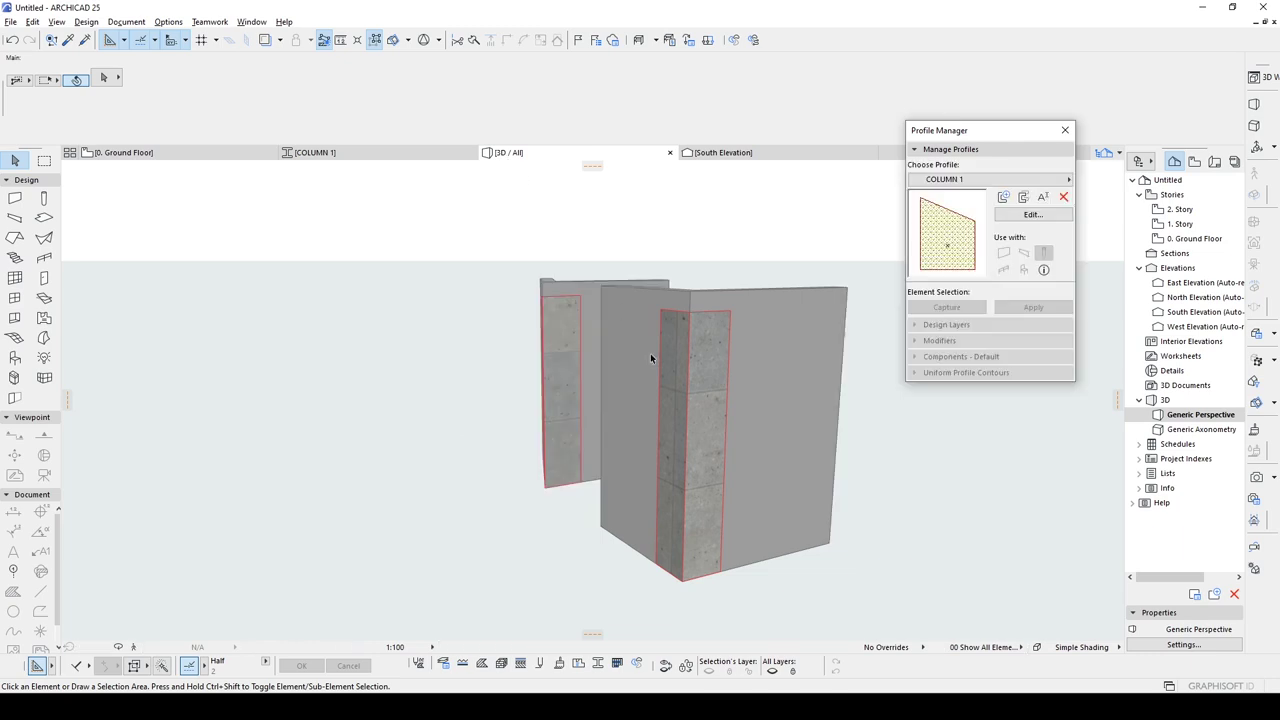
Try slanting the right column in the Info Box, then undo it
mouse_move(650, 353)
shift+middle_down()
mouse_move(852, 413)
mouse_move(645, 373)
shift+middle_up()
click(800, 402)
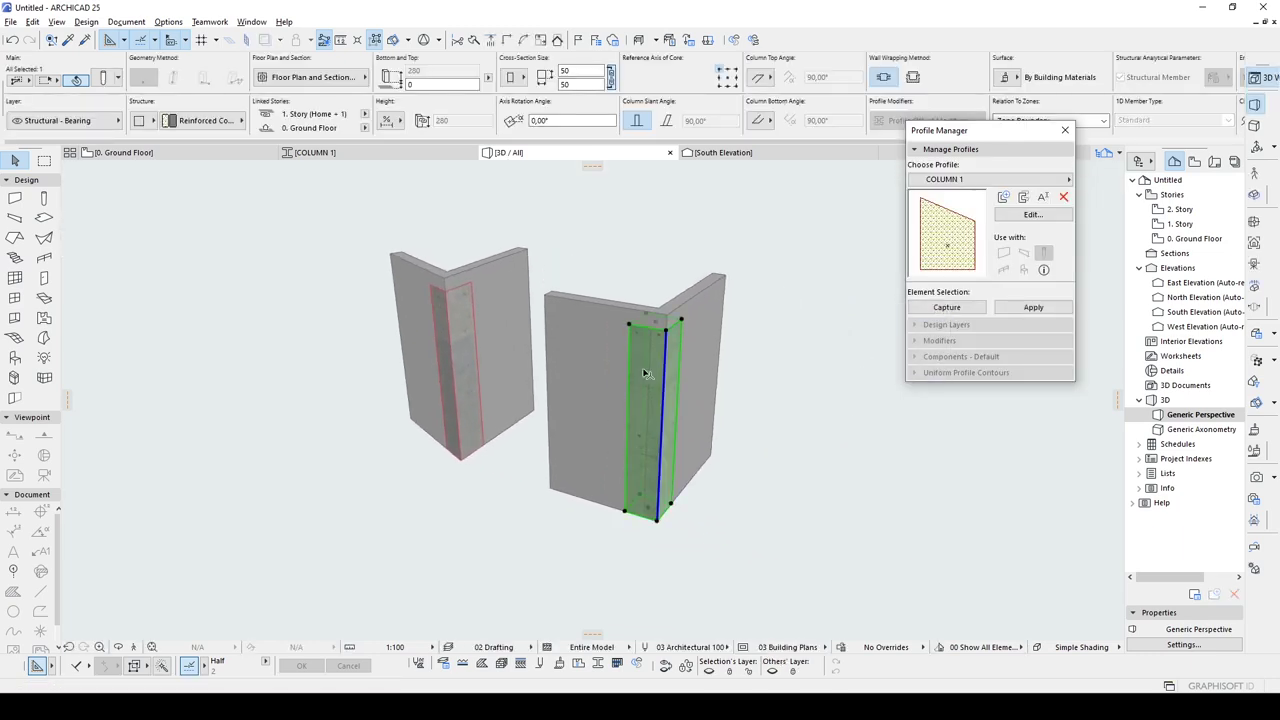
click(667, 123)
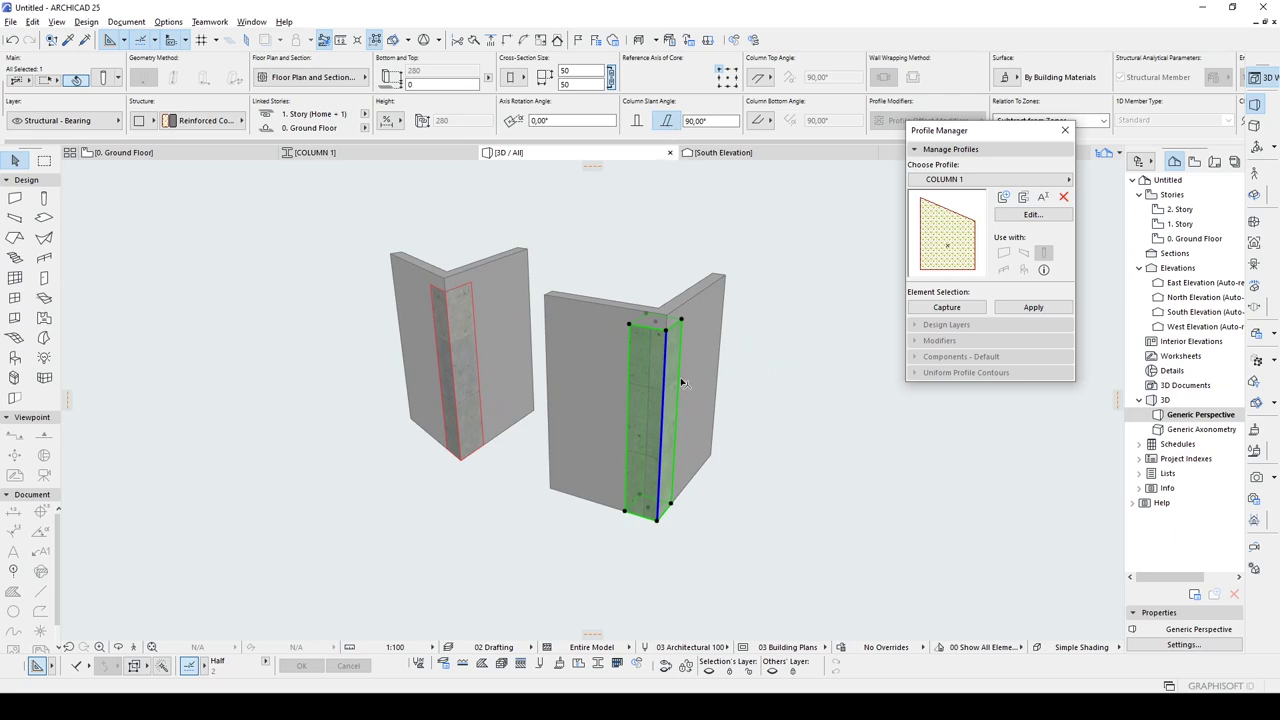
shift+middle_drag(697, 297, 680, 275)
click(708, 121)
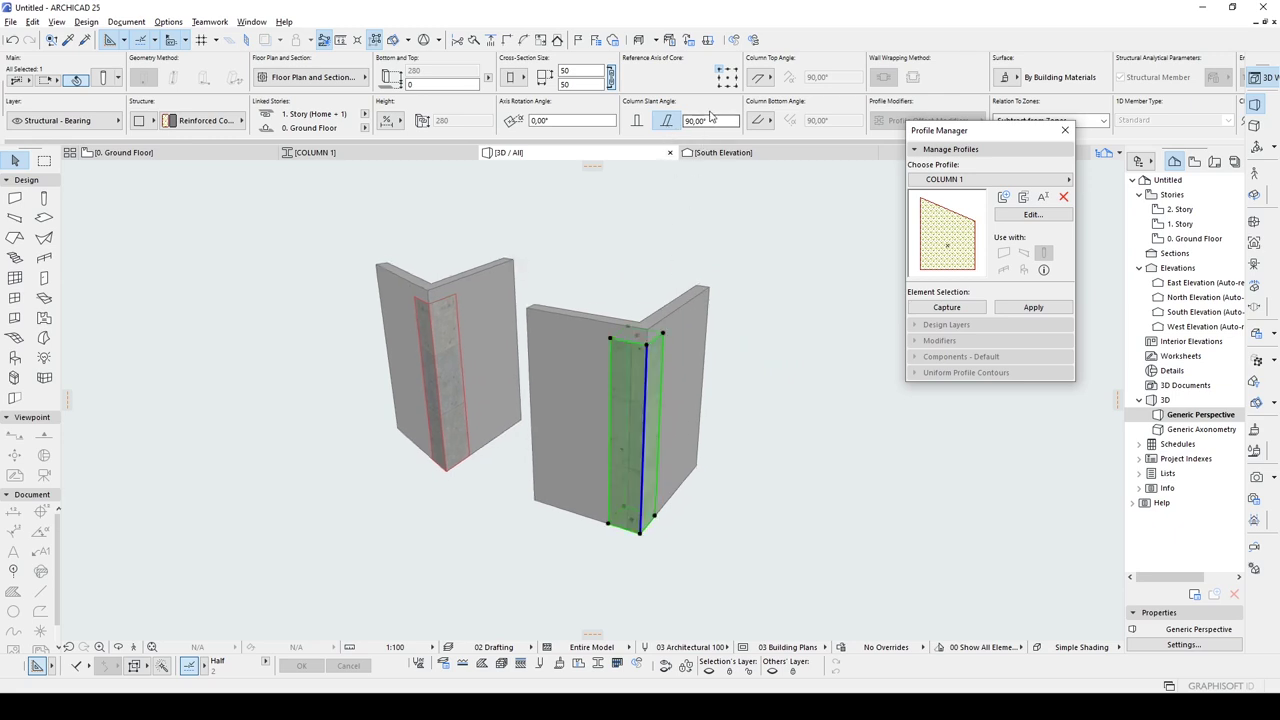
text(45)
shift+middle_drag(735, 243, 398, 318)
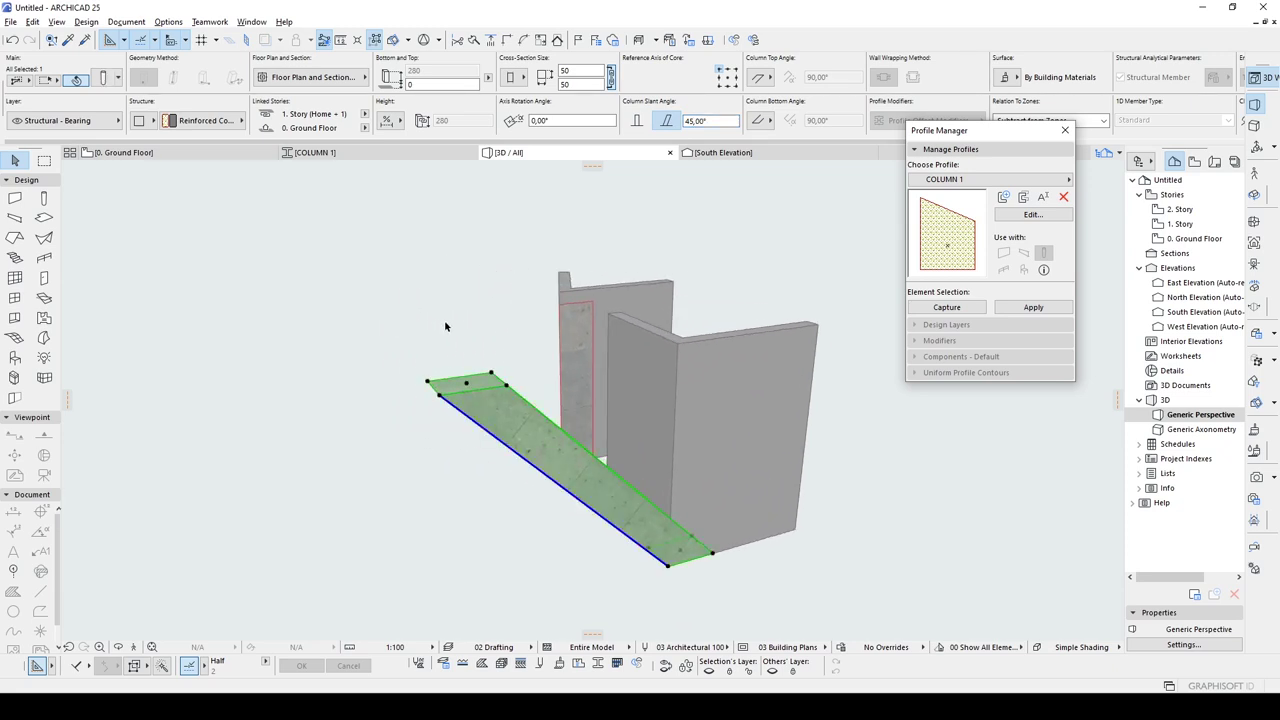
key(ctrl+z)
Slant the left column at 45° and bring up its pet palette
click(571, 324)
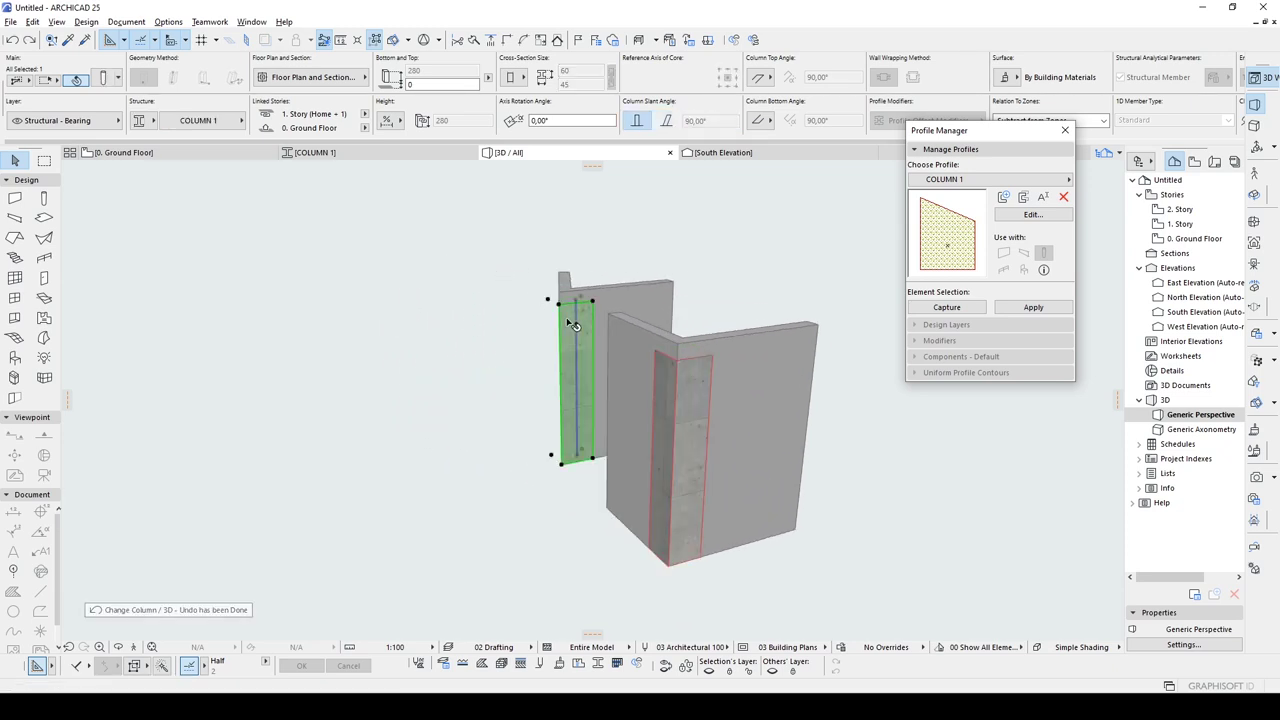
click(666, 121)
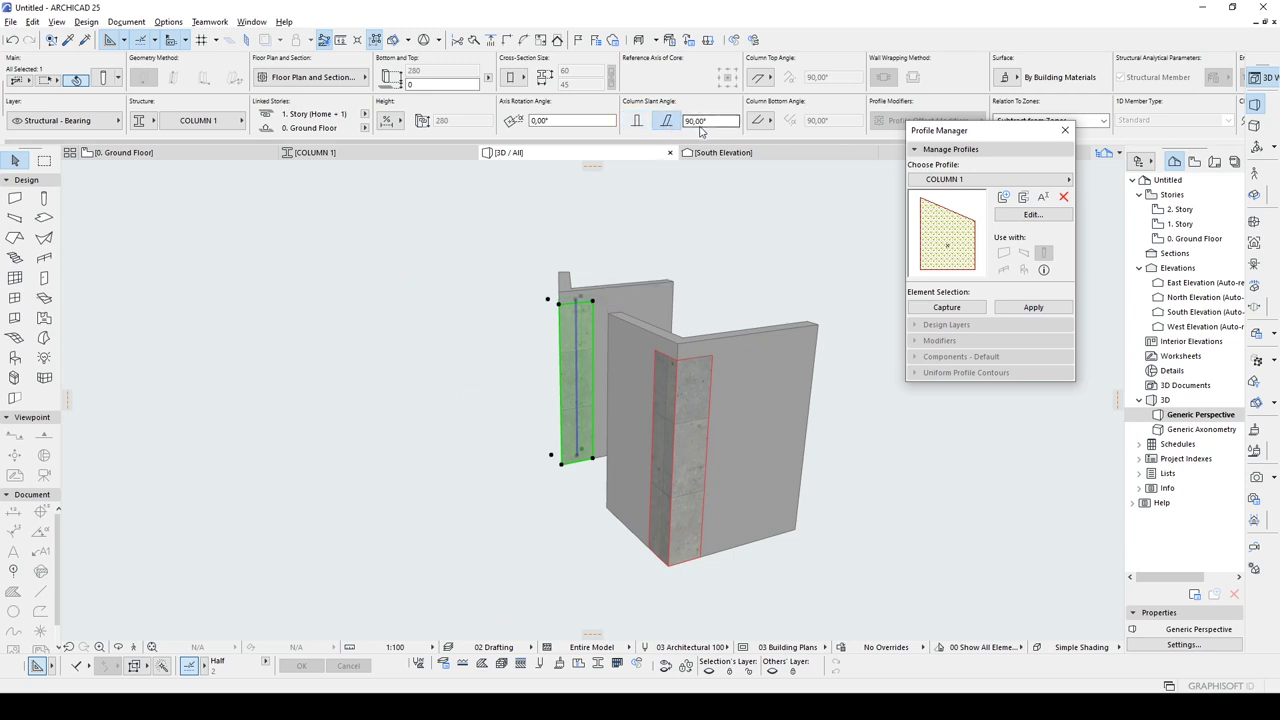
text(45)
key(Return)
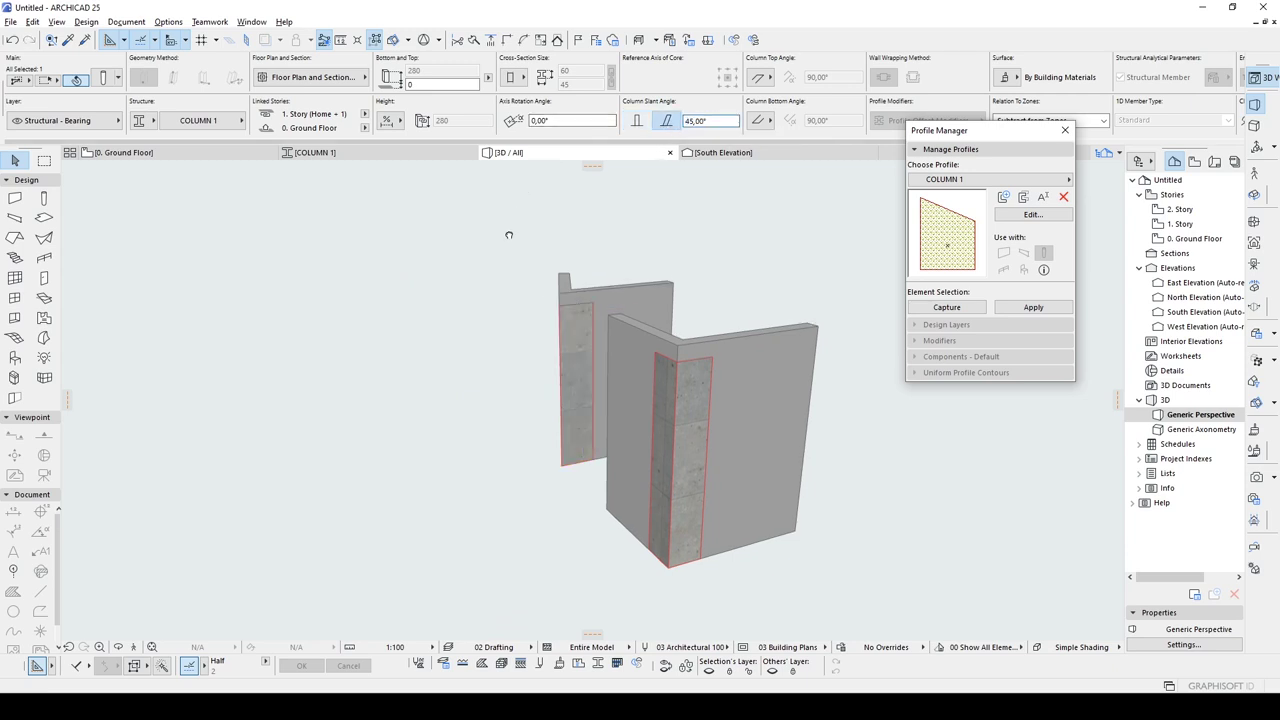
shift+middle_drag(520, 390, 450, 393)
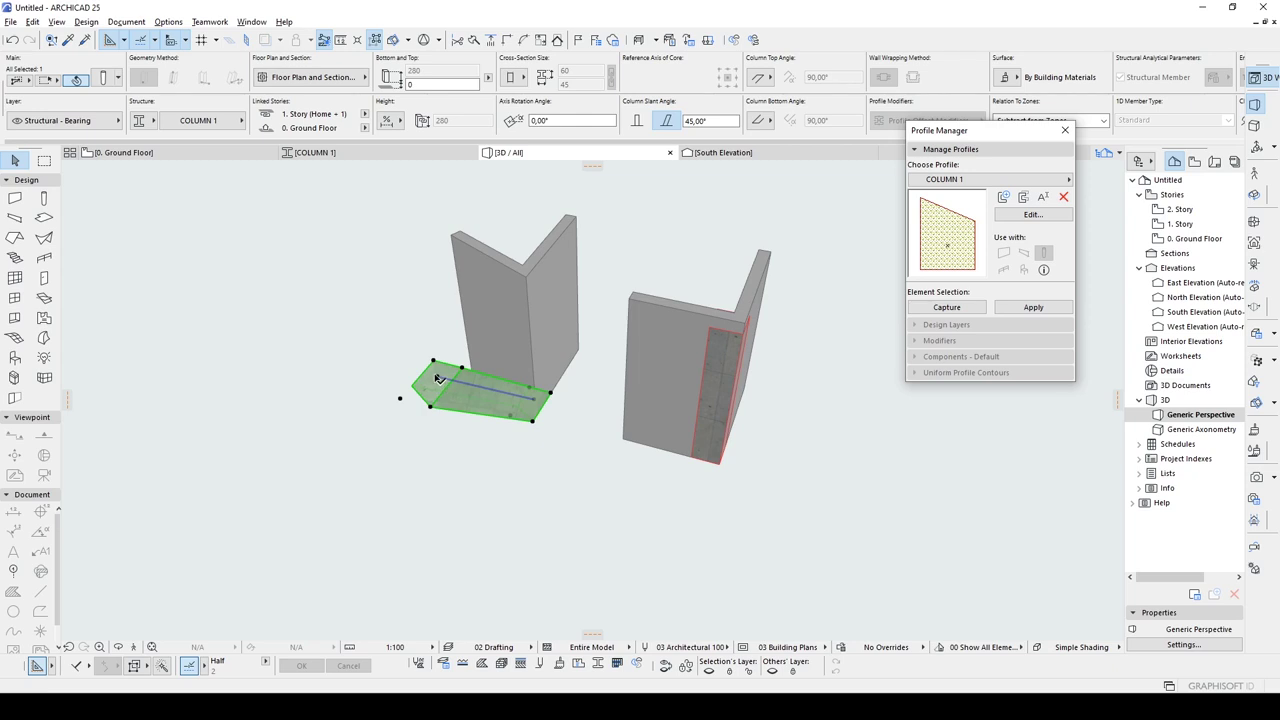
click(438, 378)
click(500, 433)
scroll(520, 390, up, 2)
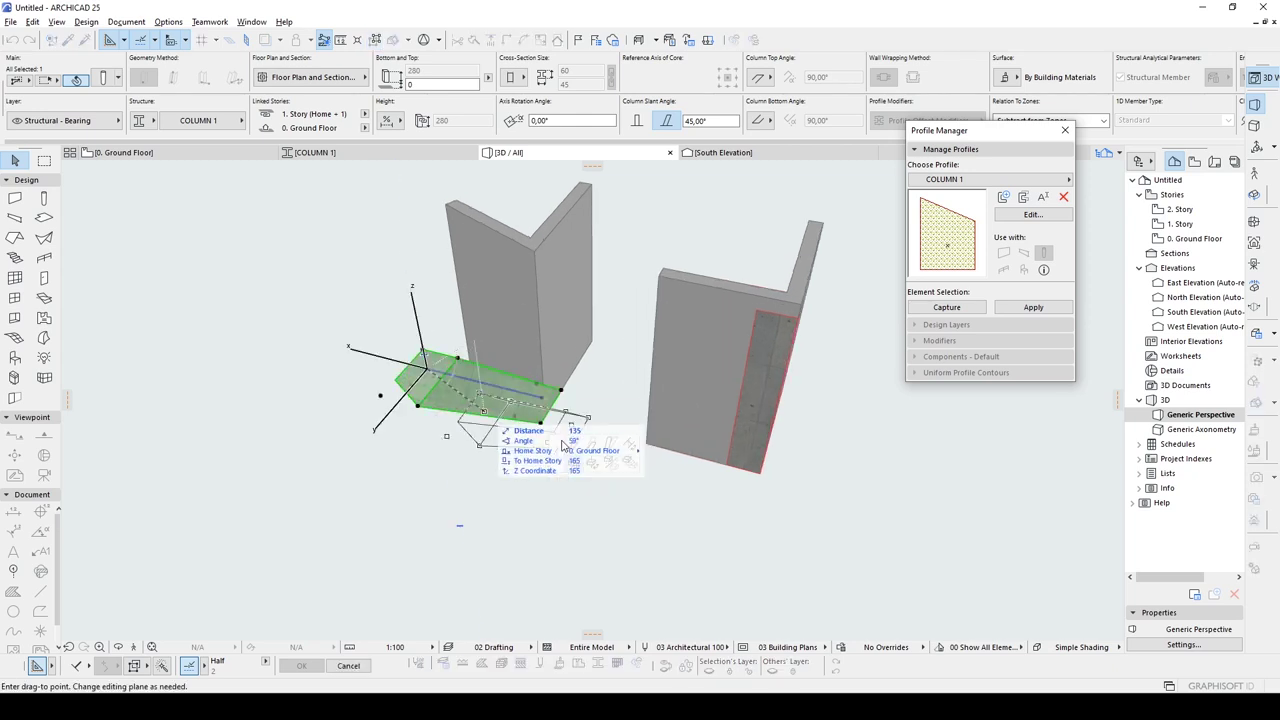
Lengthen the slanted column and change its tilt, then undo back to upright
click(591, 444)
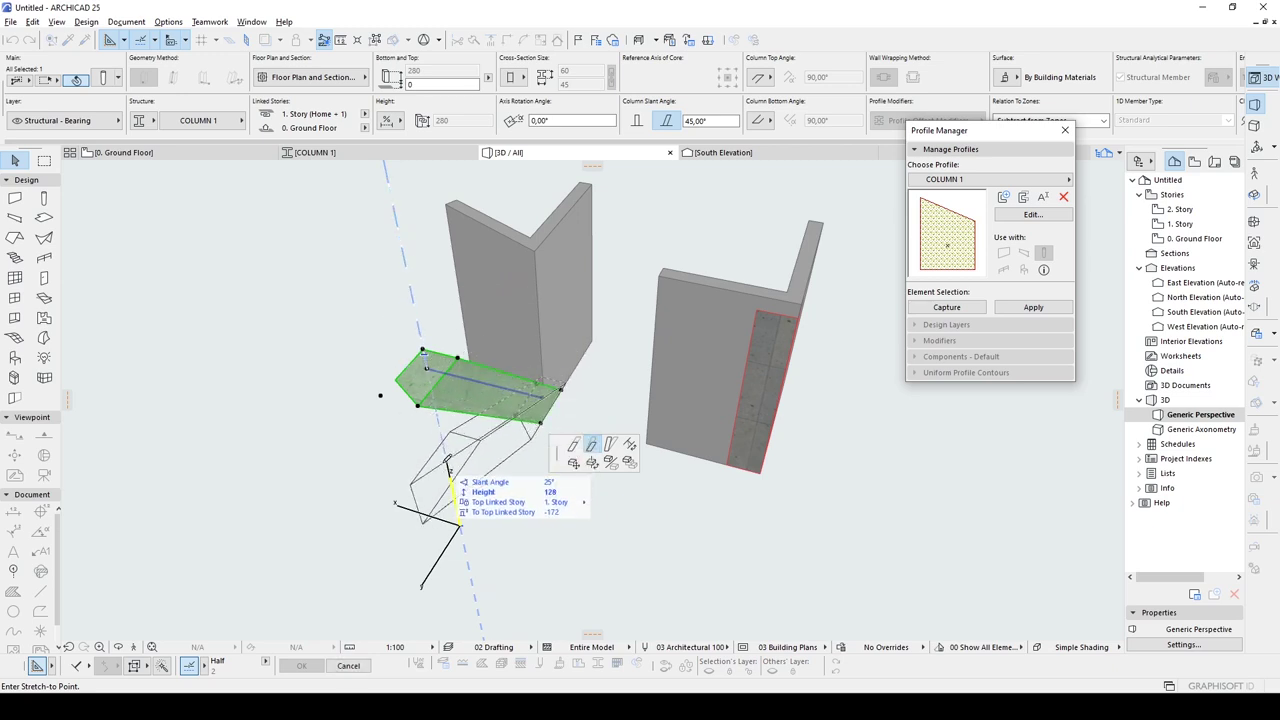
click(443, 291)
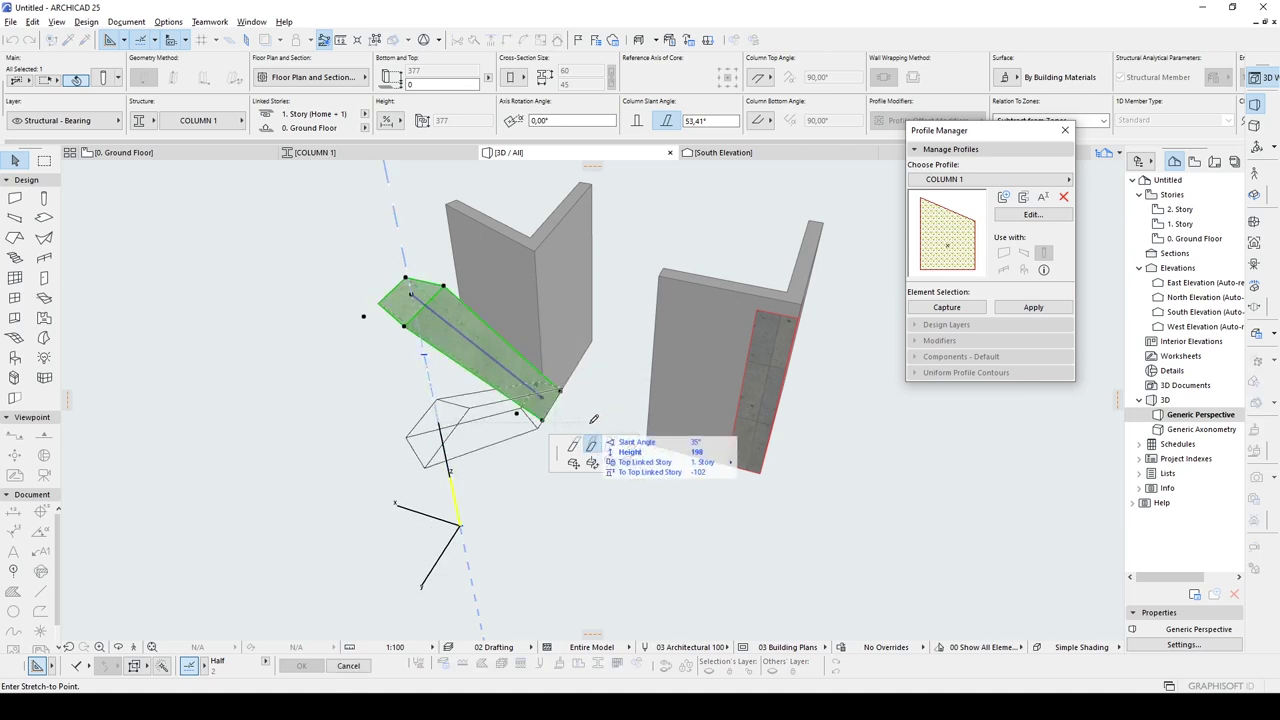
click(610, 444)
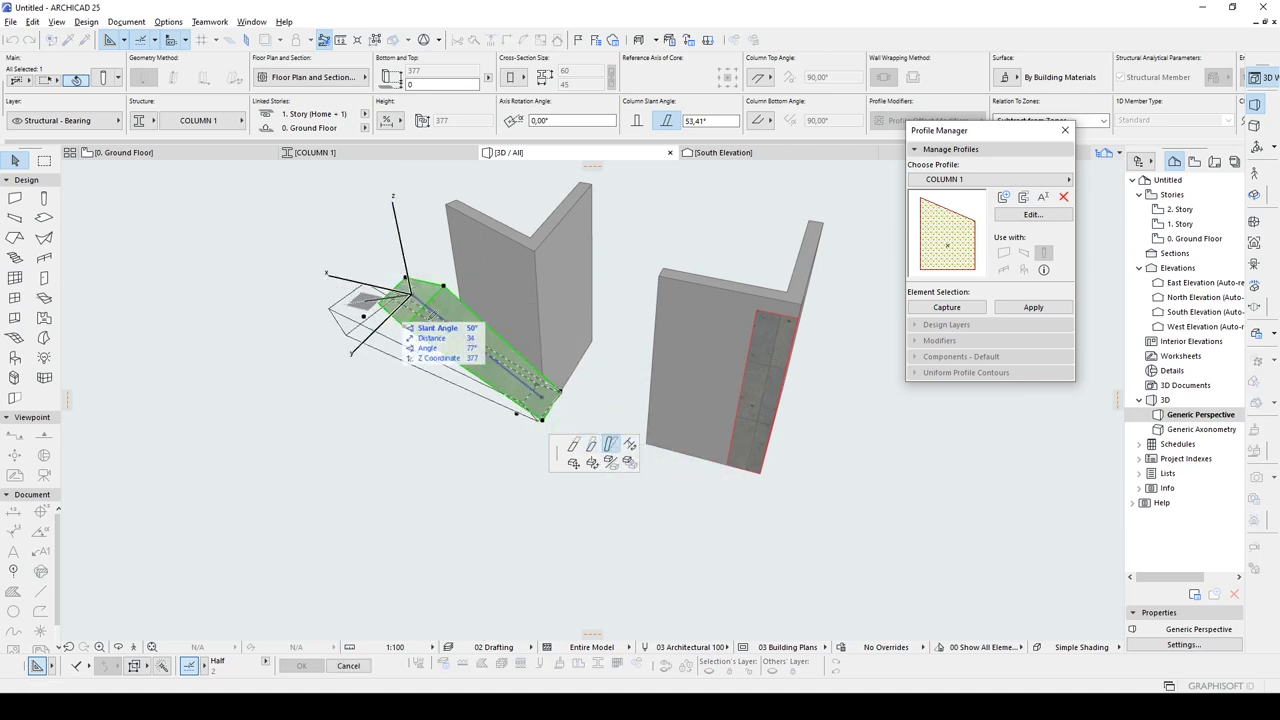
click(663, 272)
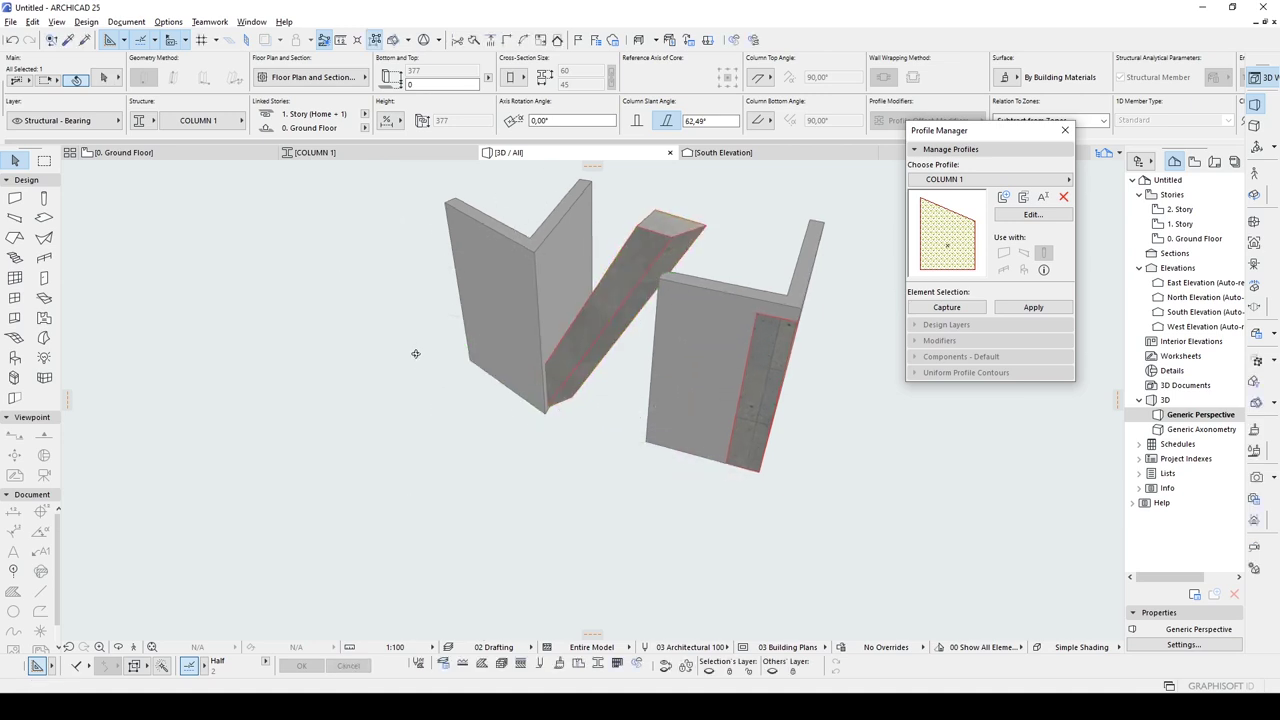
shift+middle_drag(414, 354, 255, 363)
key(ctrl+z)
key(ctrl+z)
key(ctrl+z)
key(ctrl+z)
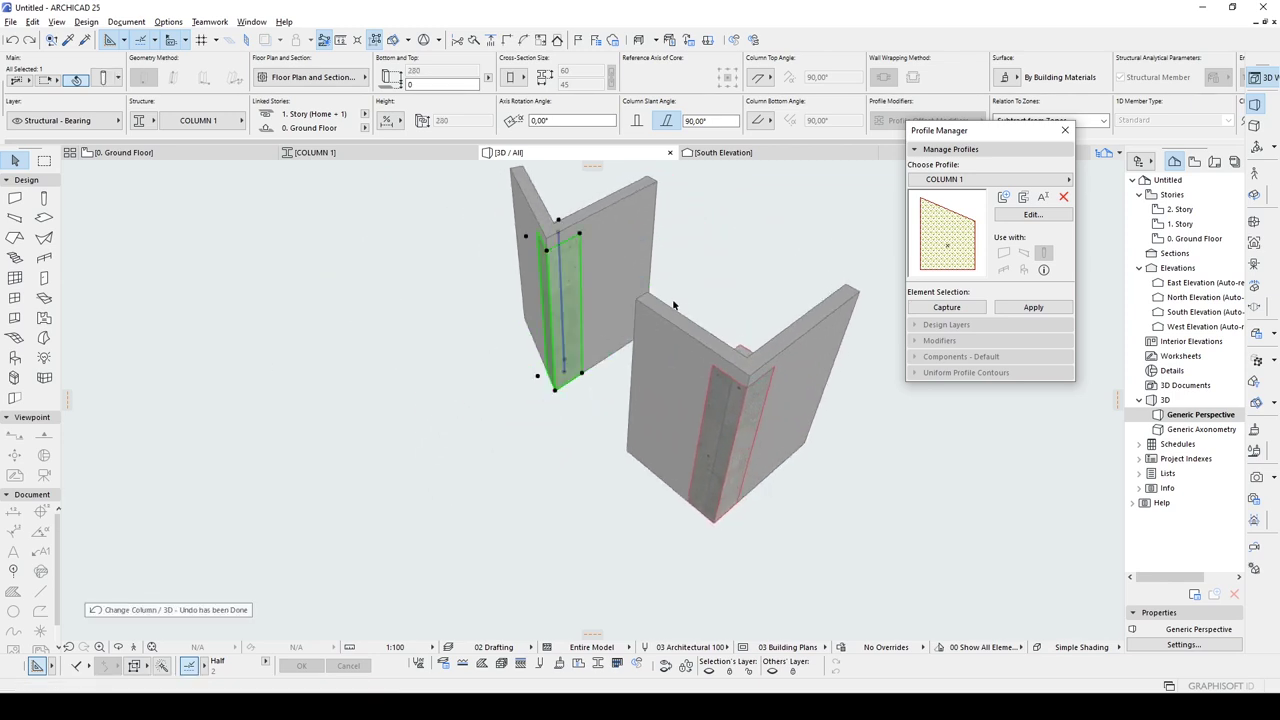
Select the left wall and its adjacent column, then return to the Ground Floor plan
click(724, 271)
shift+middle_drag(724, 271, 617, 374)
click(453, 355)
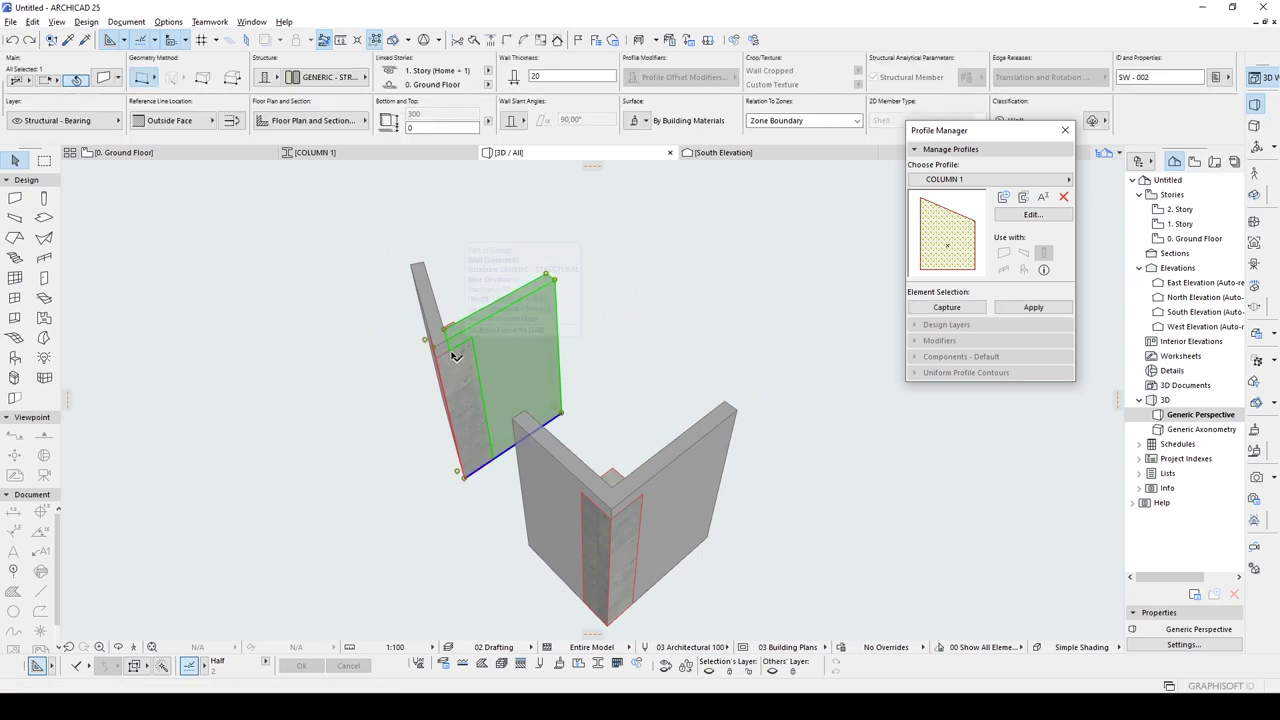
click(458, 380)
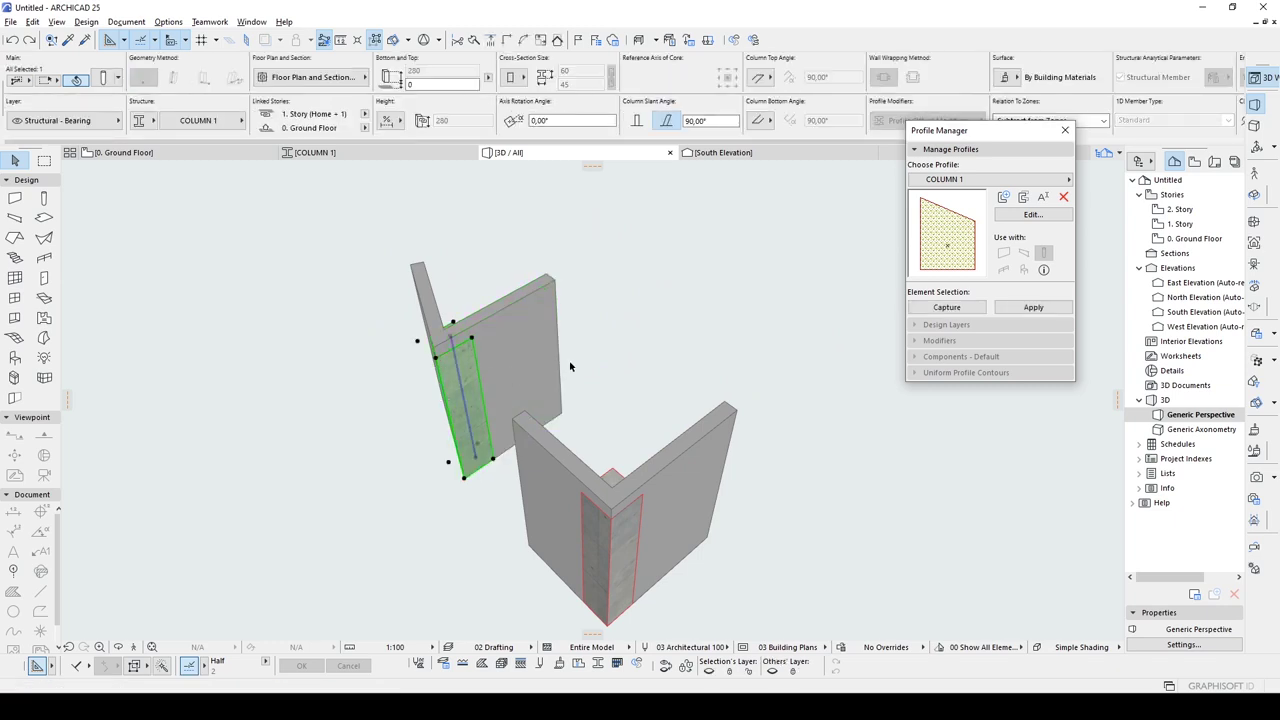
click(193, 155)
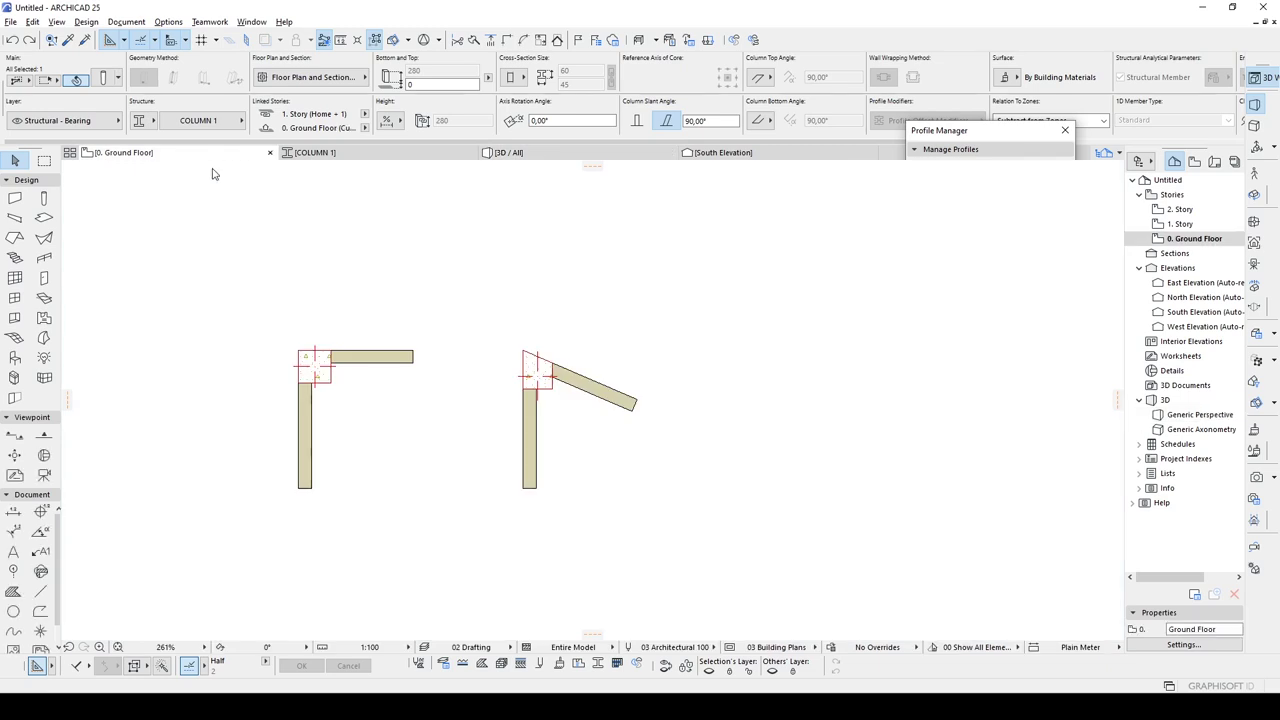
Copy the corner column to a standalone spot right of the two wall corners
click(331, 383)
key(ctrl+d)
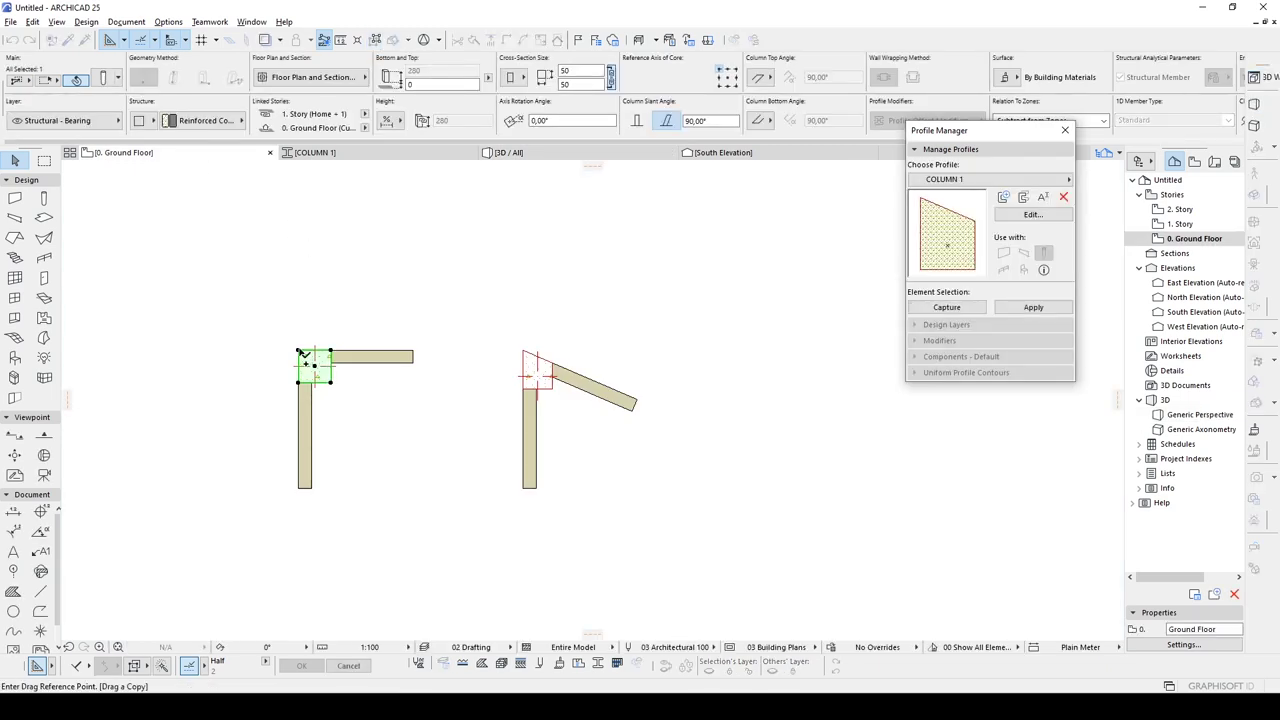
click(298, 350)
click(705, 350)
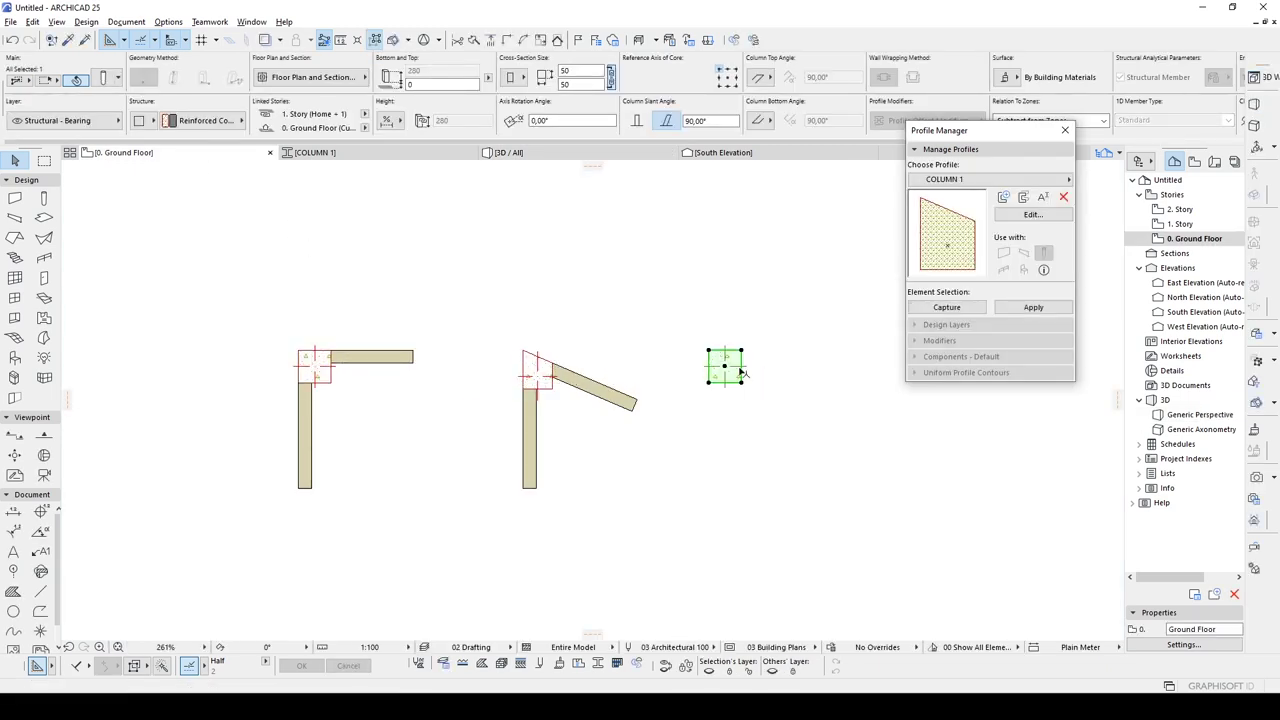
scroll(730, 368, up, 3)
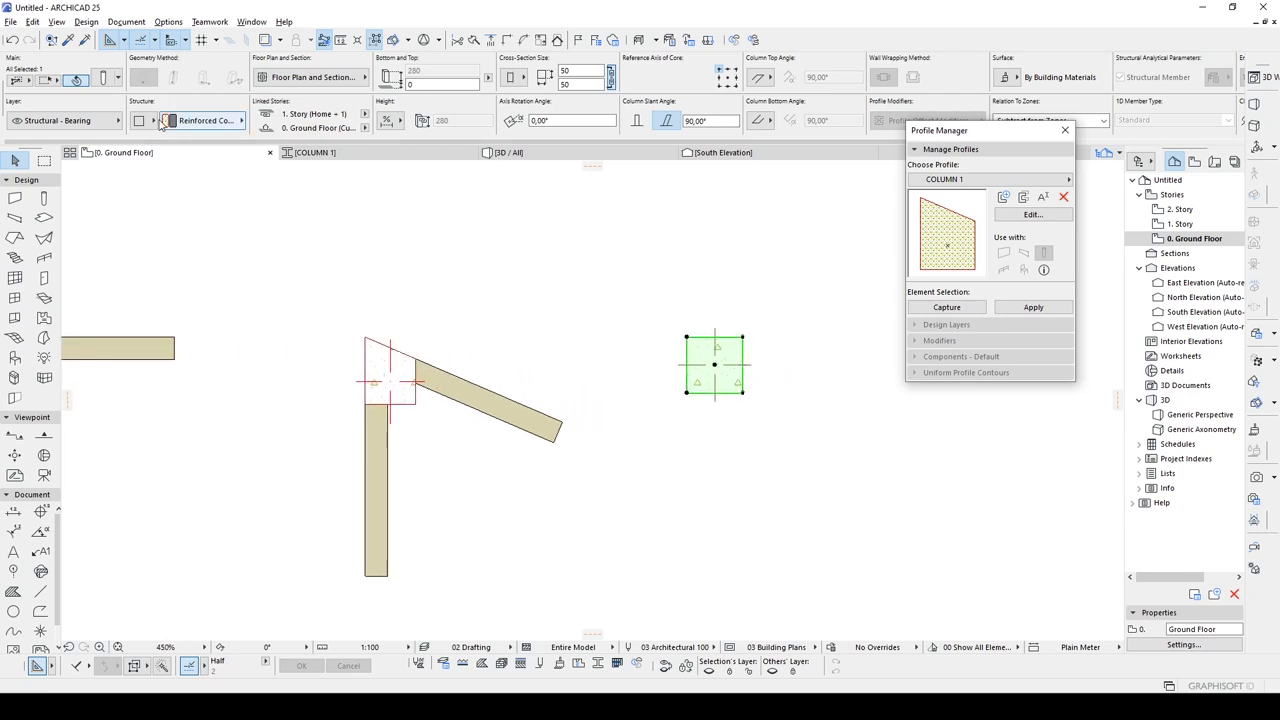
Try Circular shape and cladding on the copy, then set it back to Rectangular
click(150, 121)
click(159, 140)
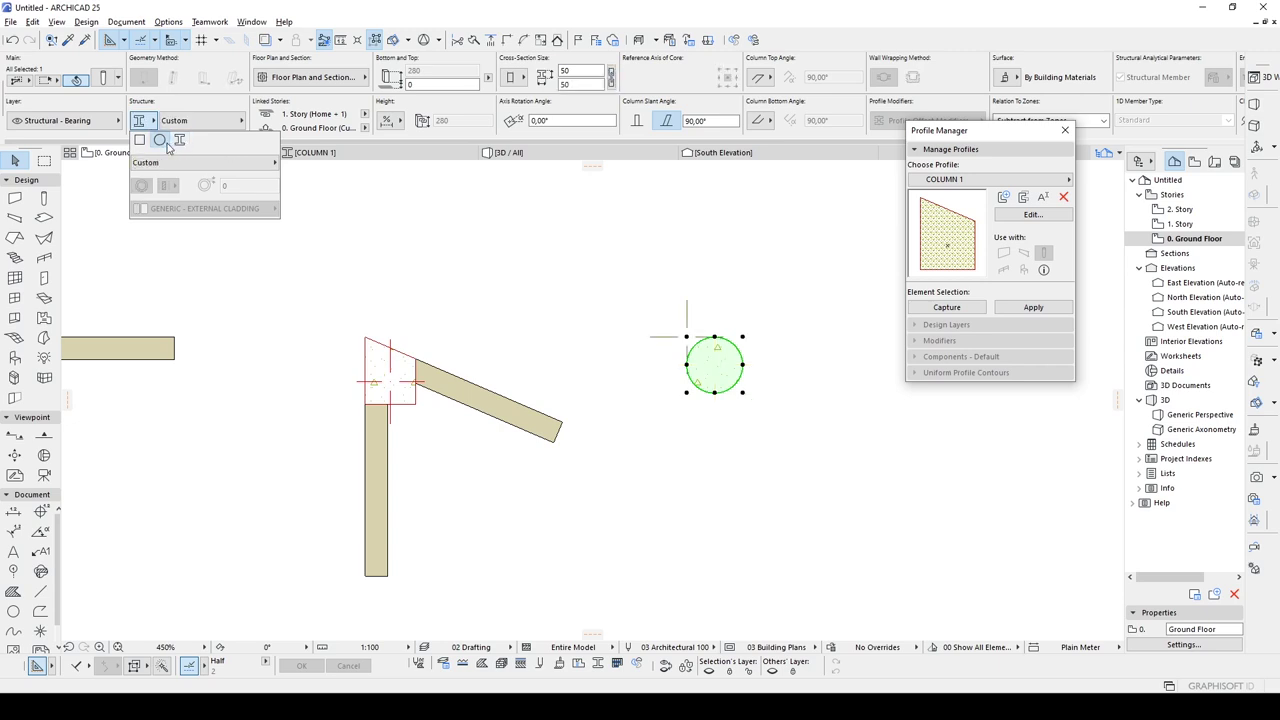
click(142, 186)
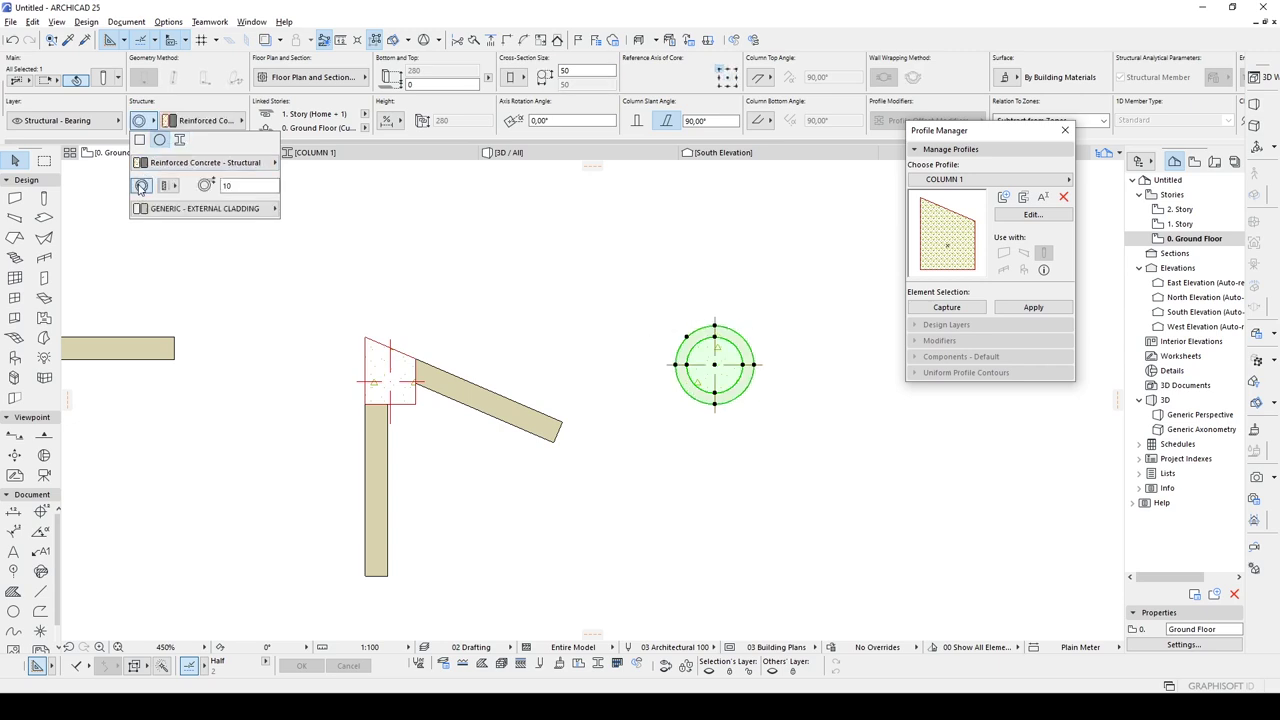
click(142, 186)
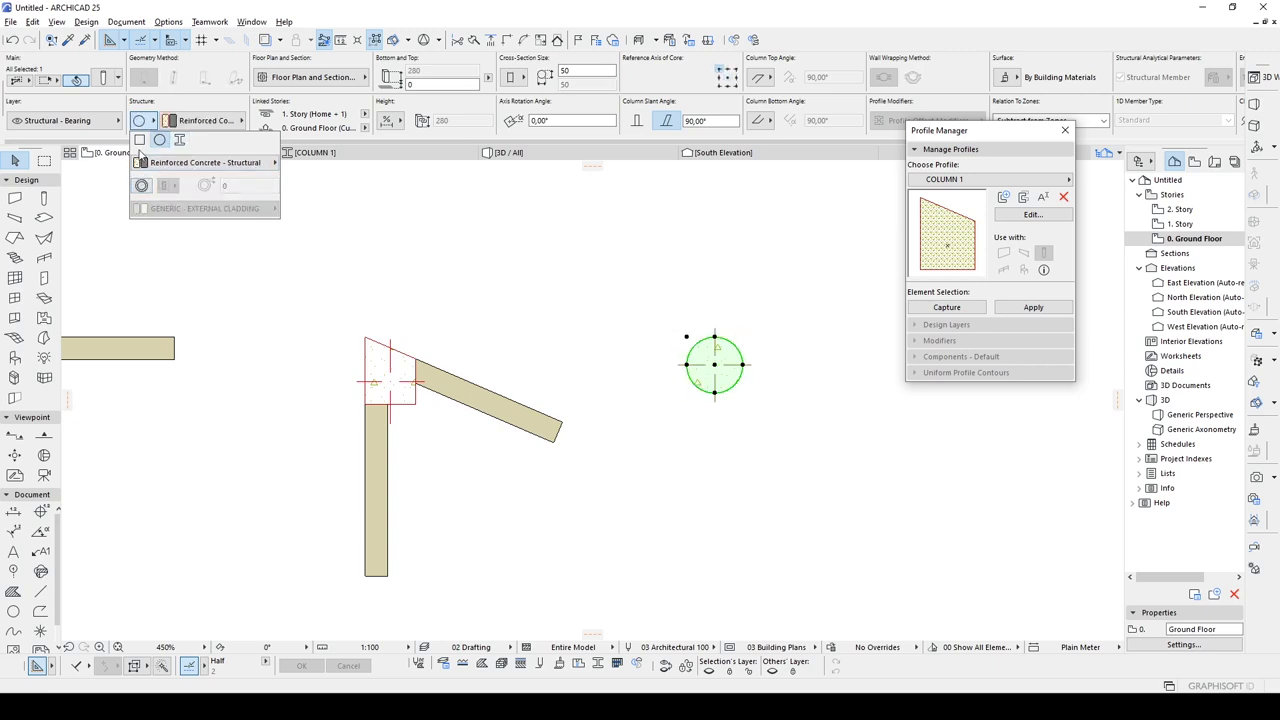
click(139, 140)
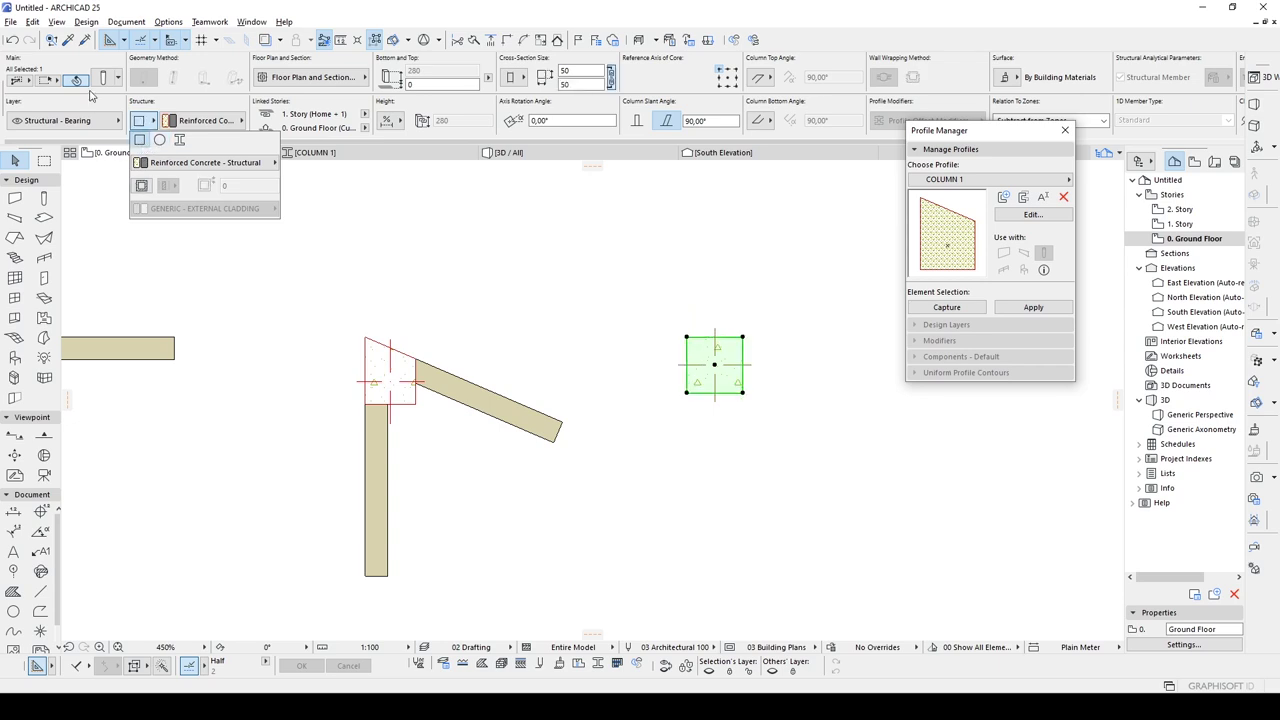
click(106, 83)
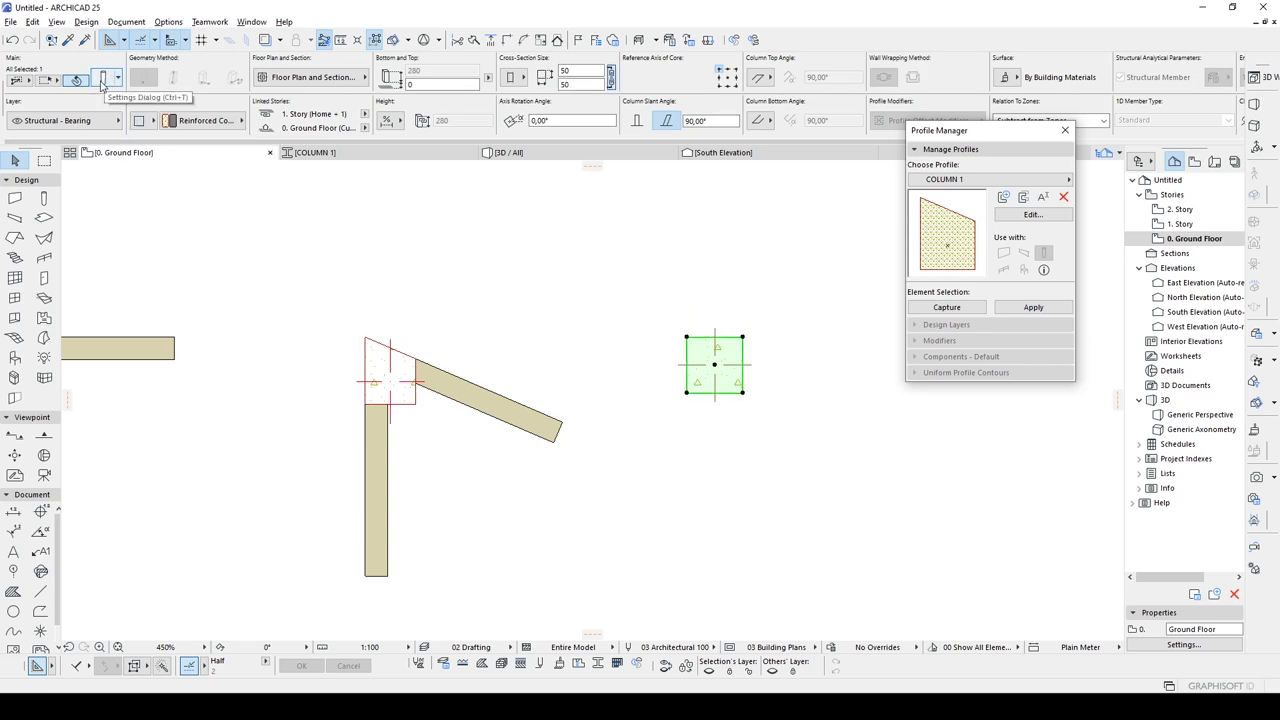
click(103, 83)
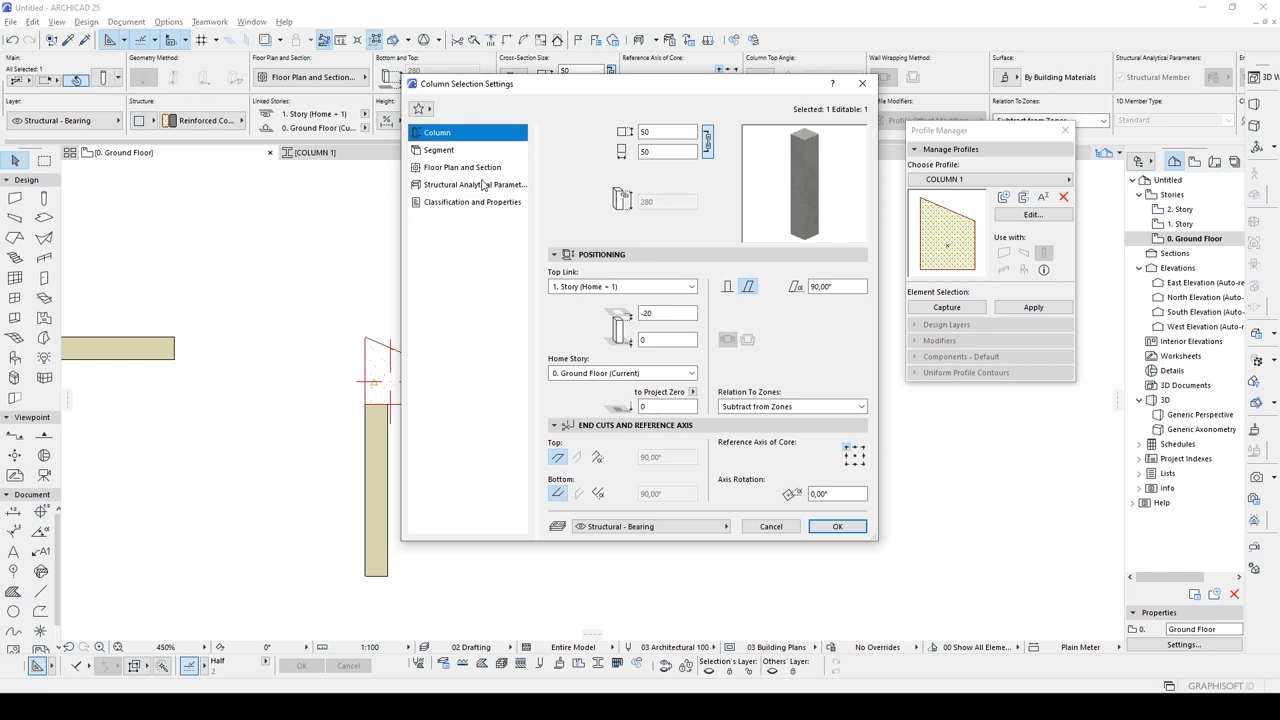
Make the column Multi-Segmented with three segments
click(440, 150)
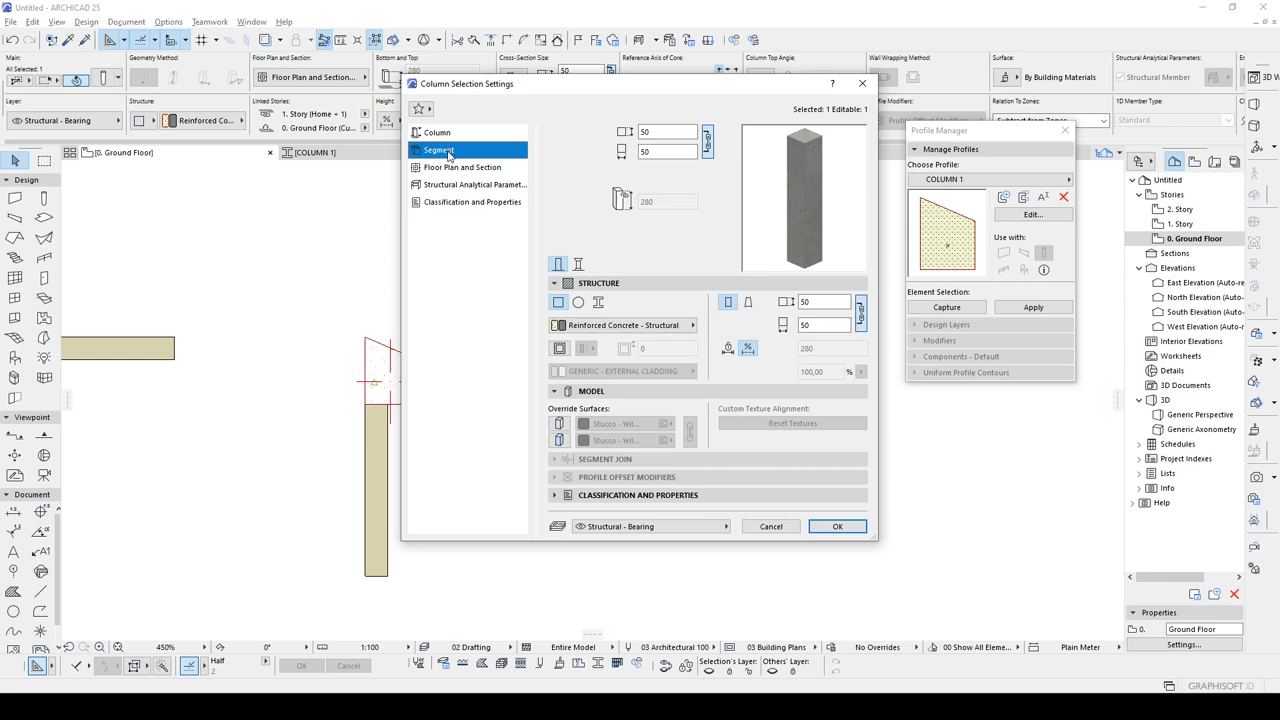
click(578, 265)
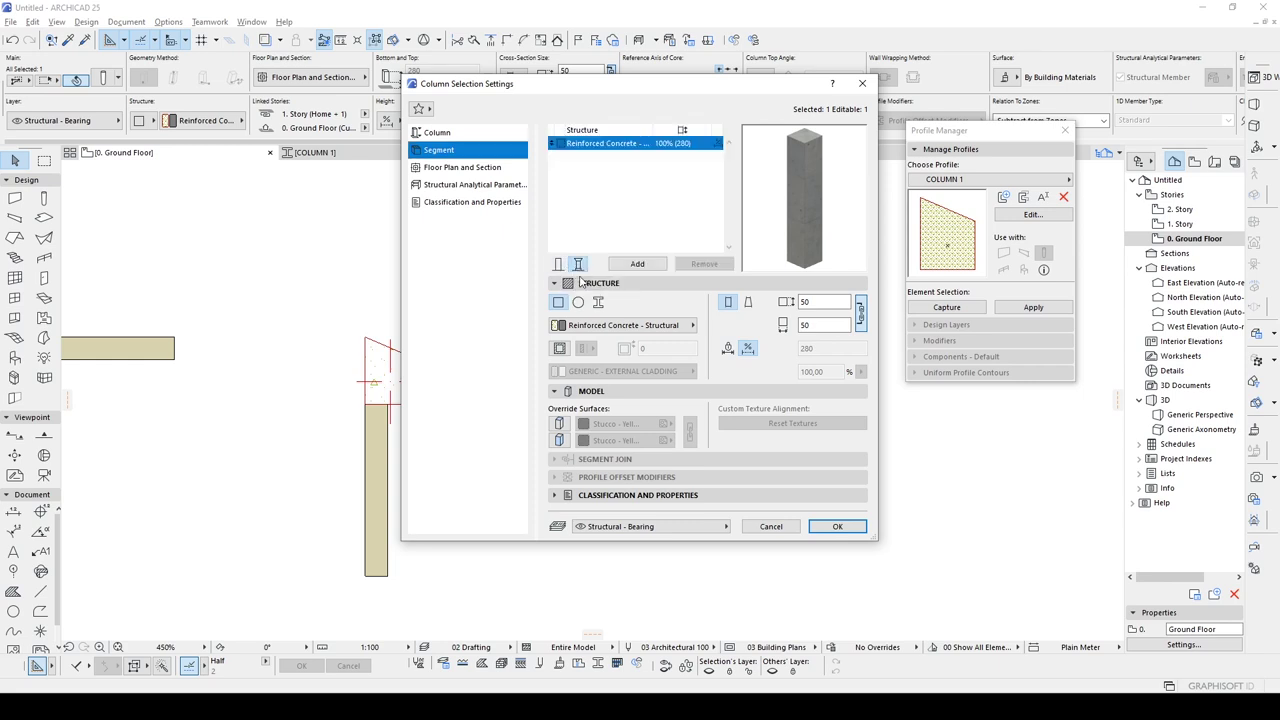
click(636, 264)
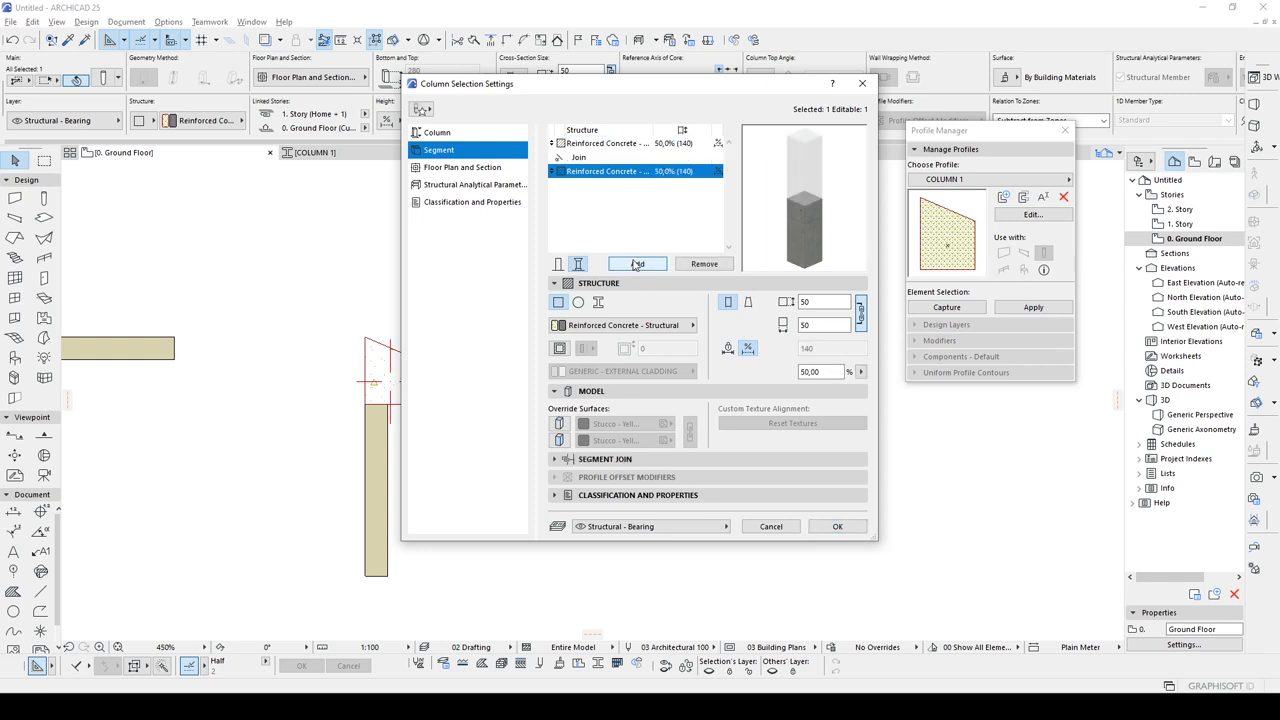
click(636, 264)
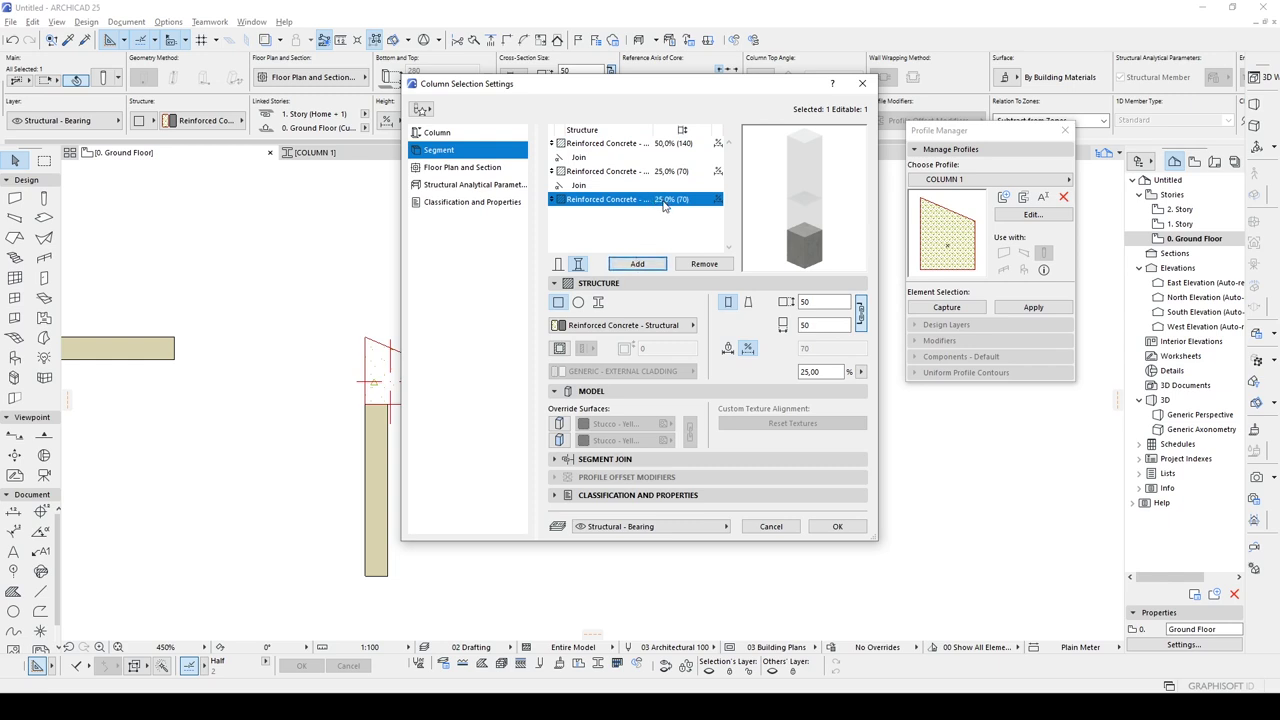
click(662, 146)
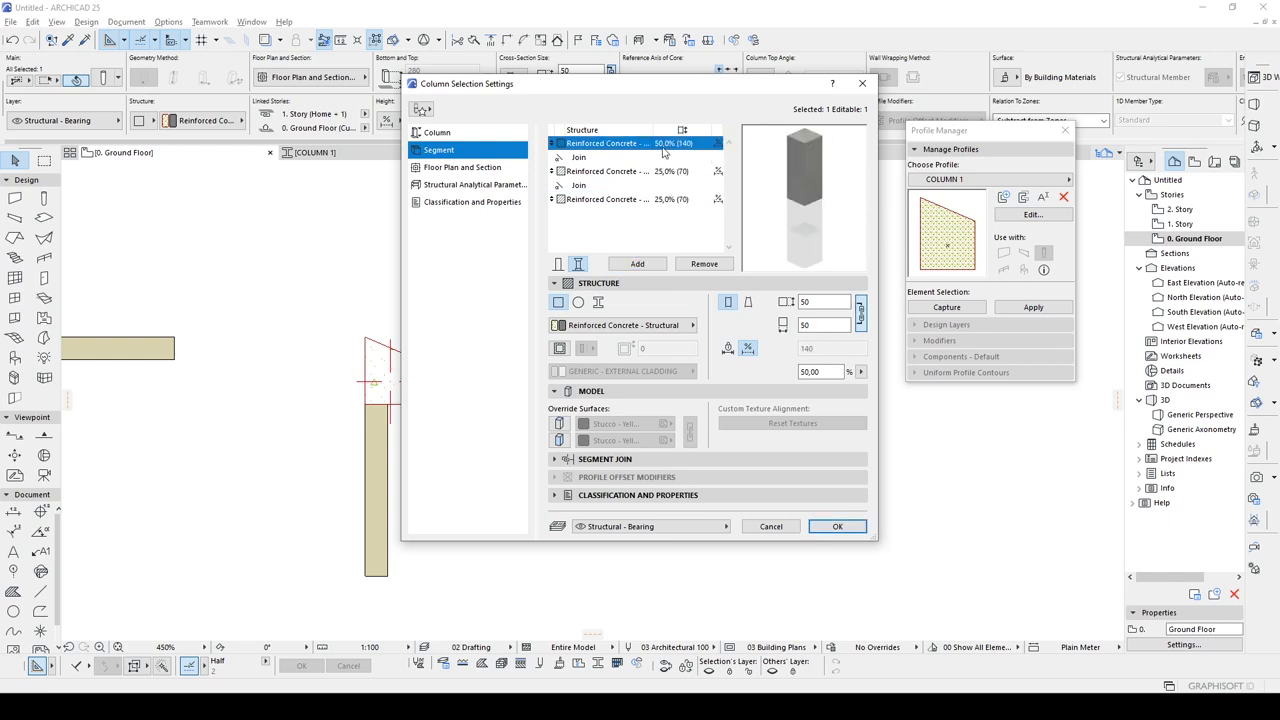
click(614, 176)
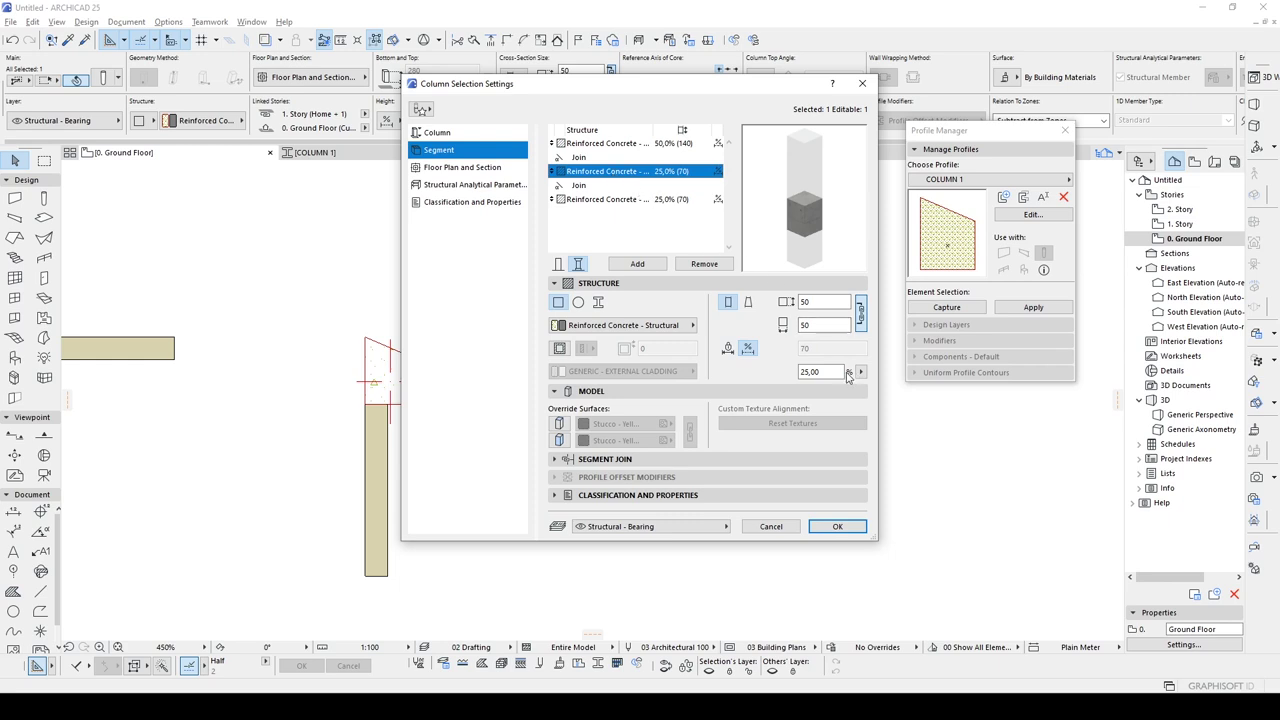
Set the middle, top and bottom segments each to 1/3 height, keeping Flexible Height
click(859, 372)
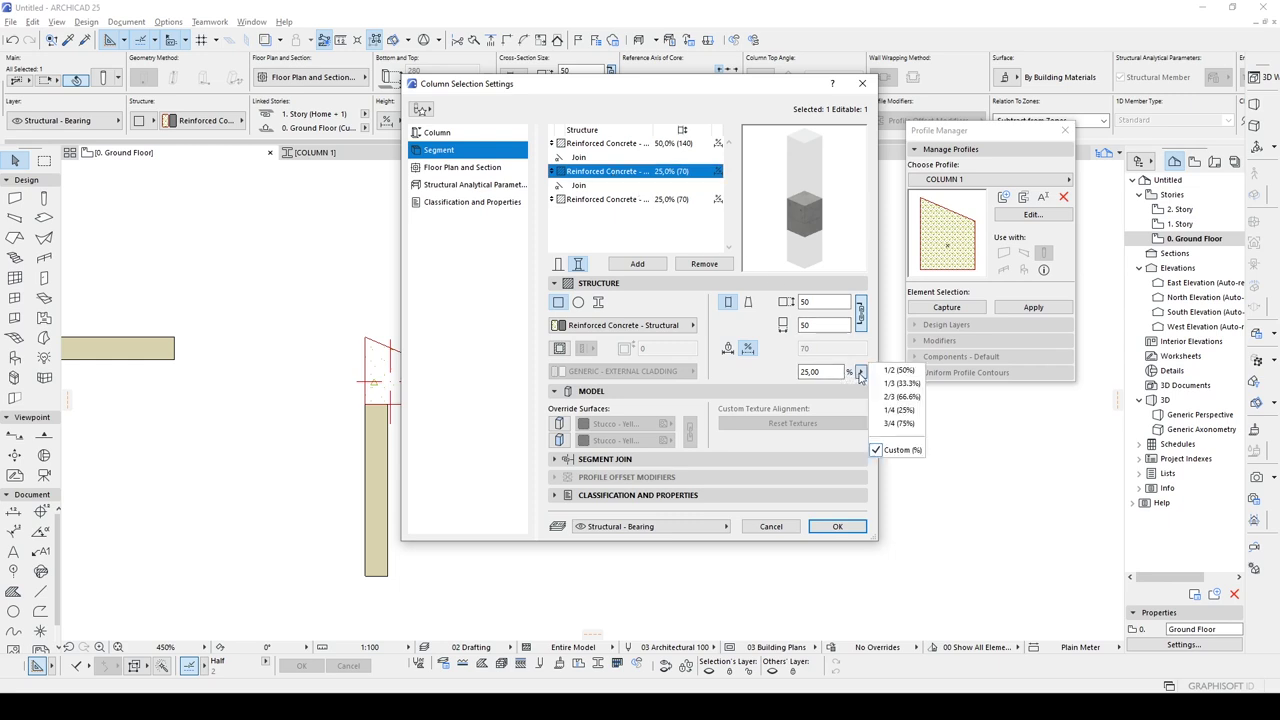
click(898, 383)
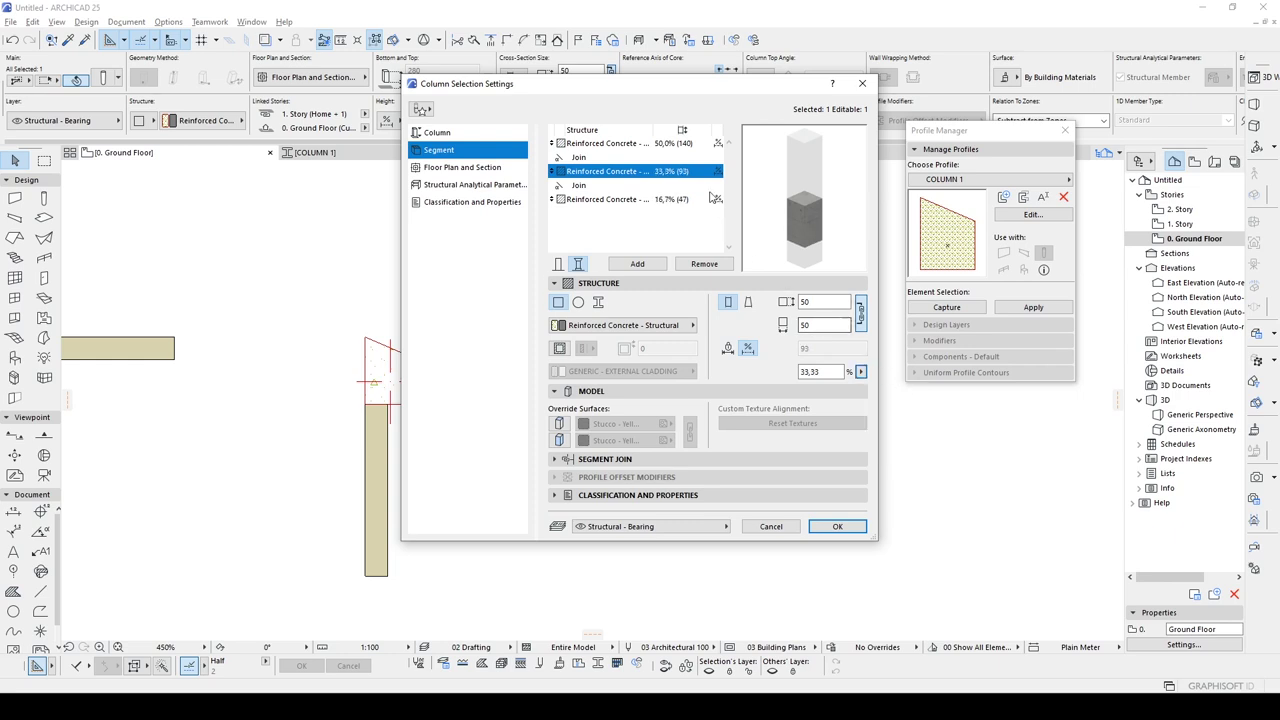
click(700, 143)
click(861, 372)
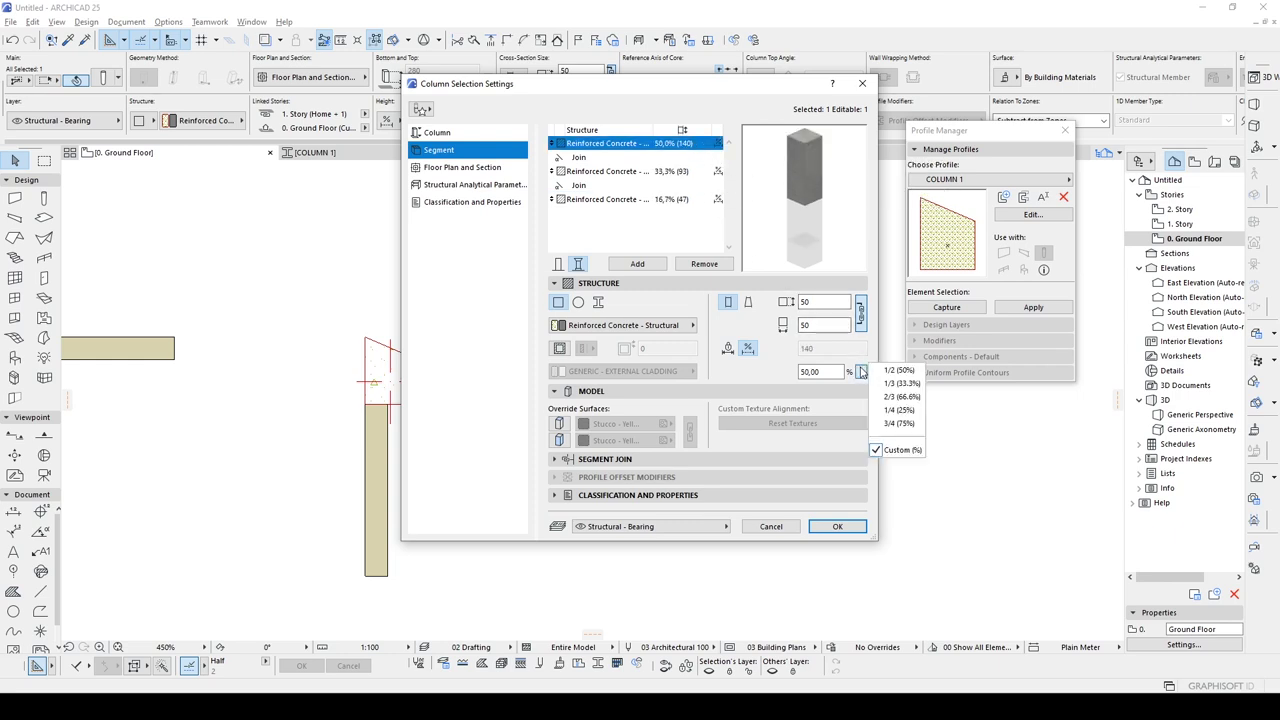
click(885, 384)
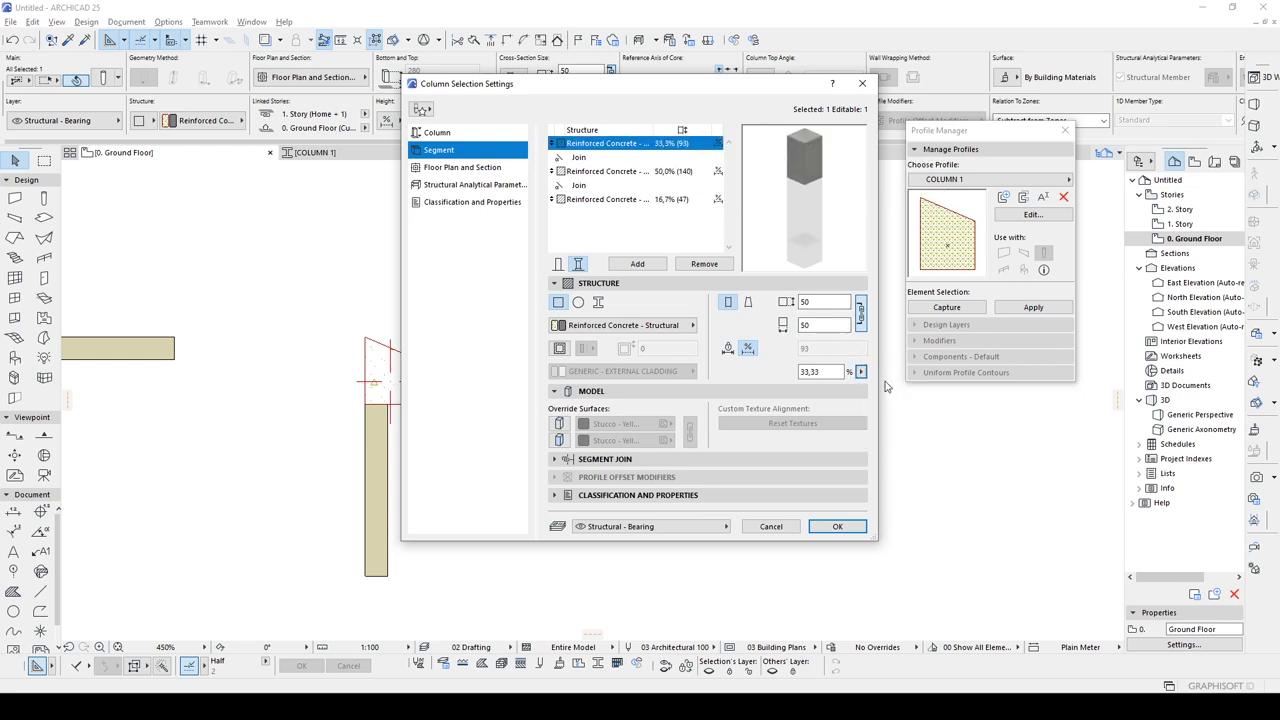
click(680, 200)
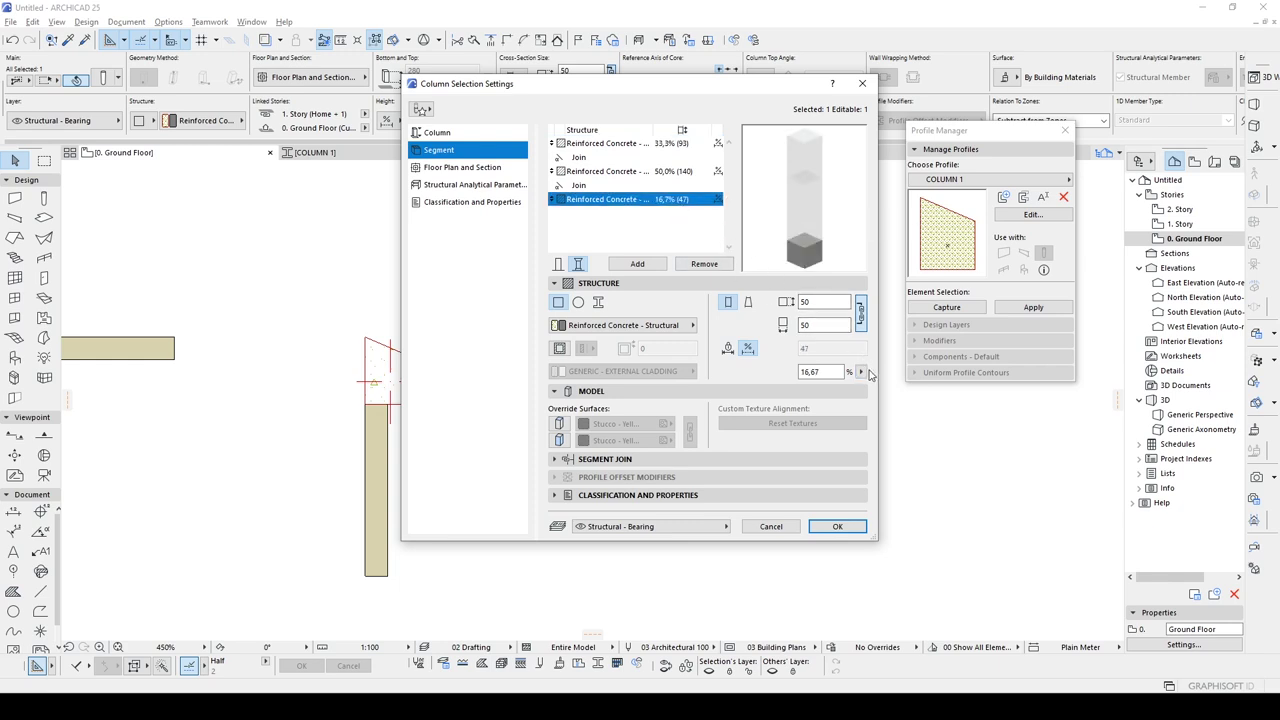
click(861, 372)
click(886, 384)
click(729, 347)
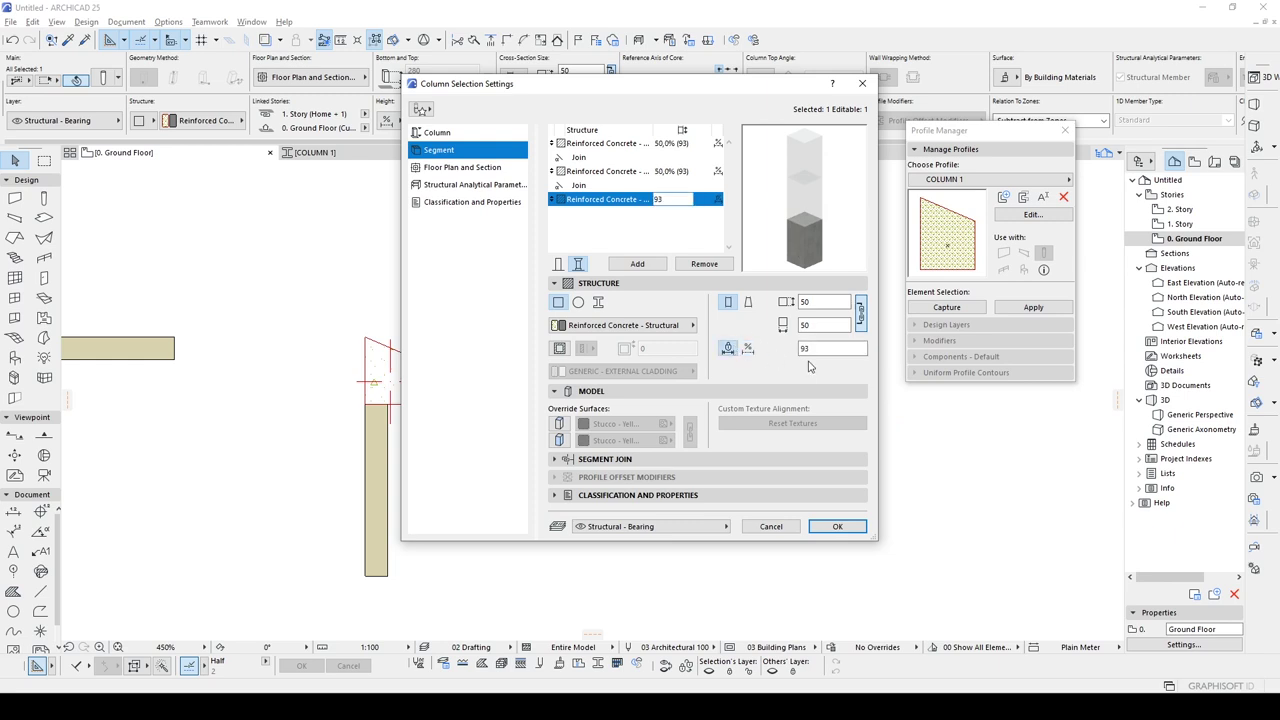
click(748, 349)
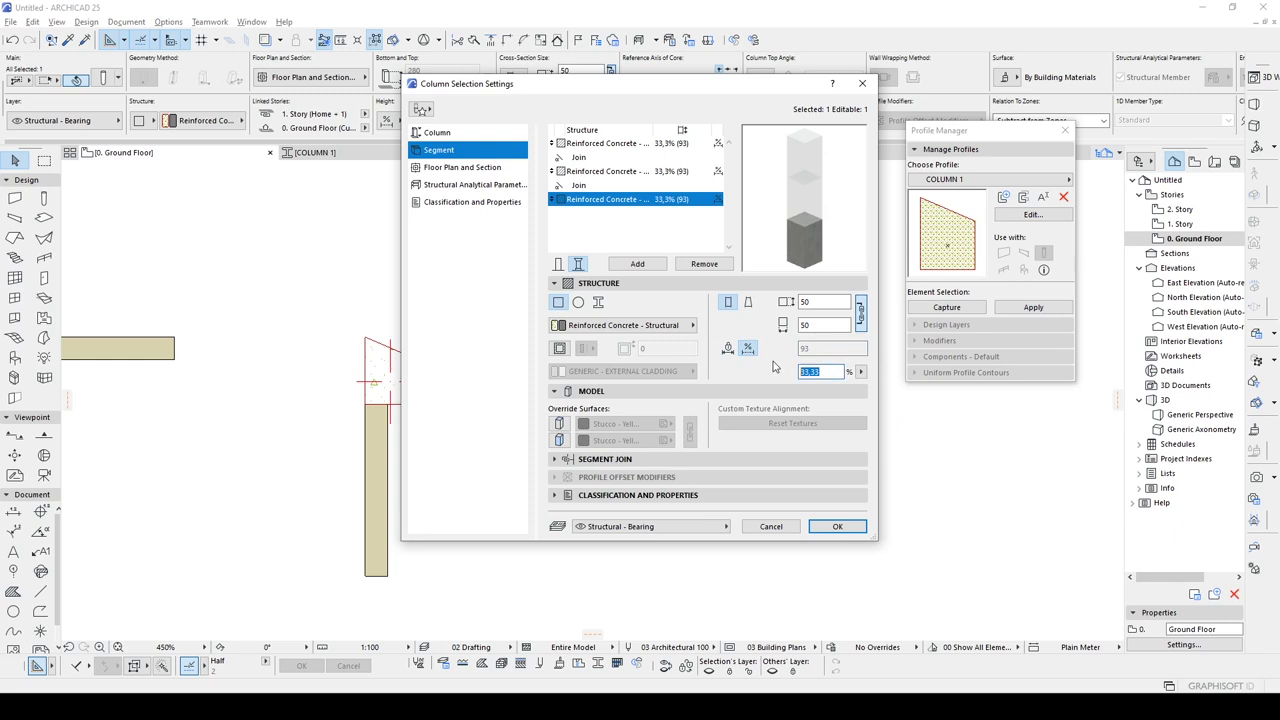
click(669, 237)
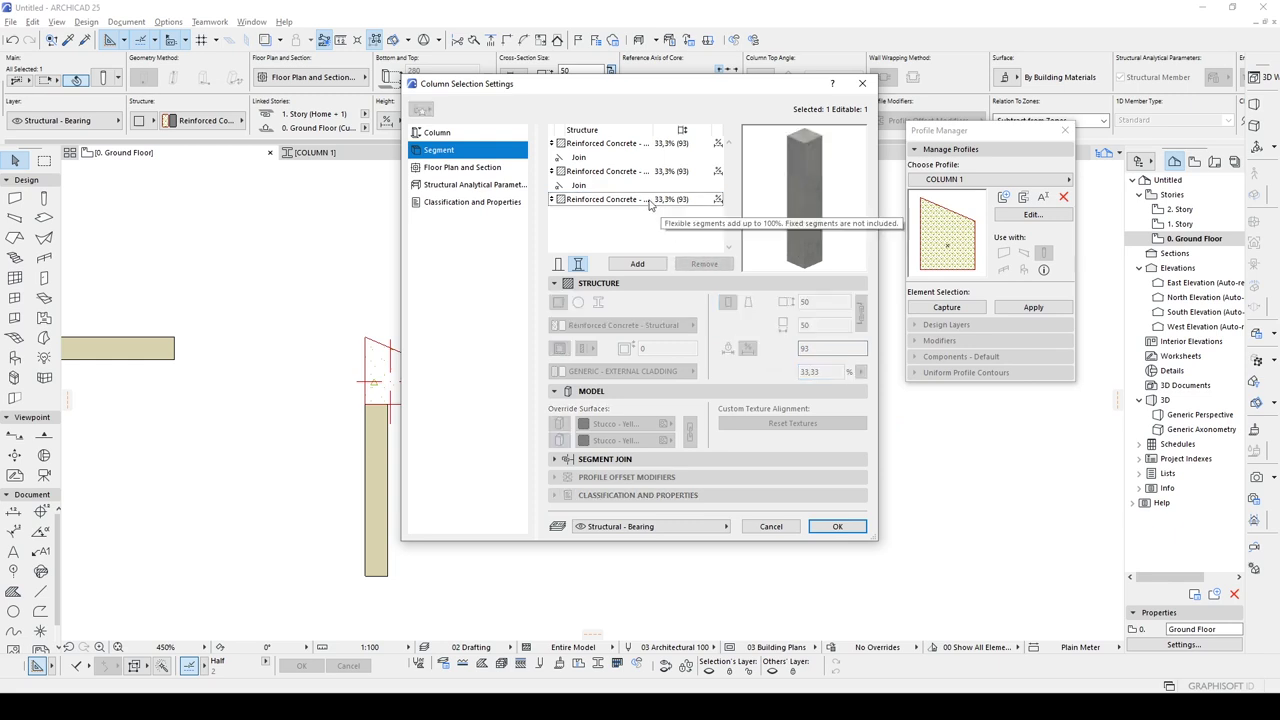
click(650, 202)
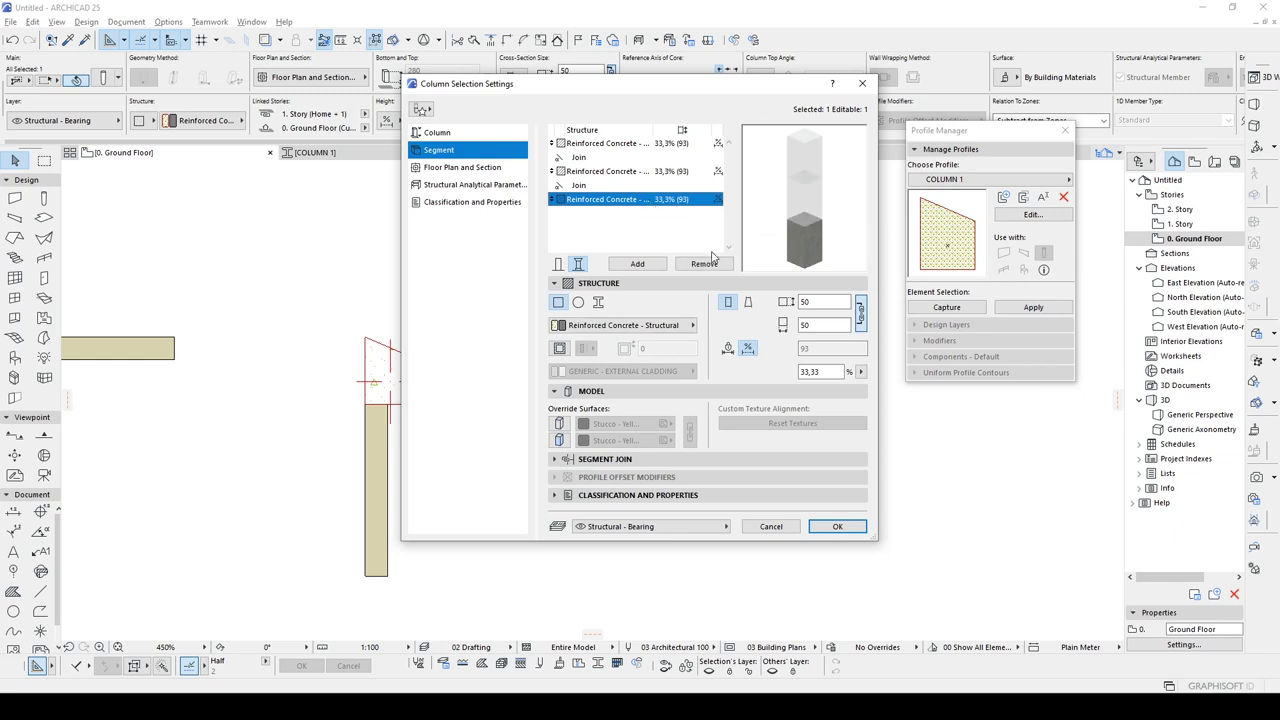
Make the bottom column segment Tapered, with separate top and bottom sizes
click(747, 304)
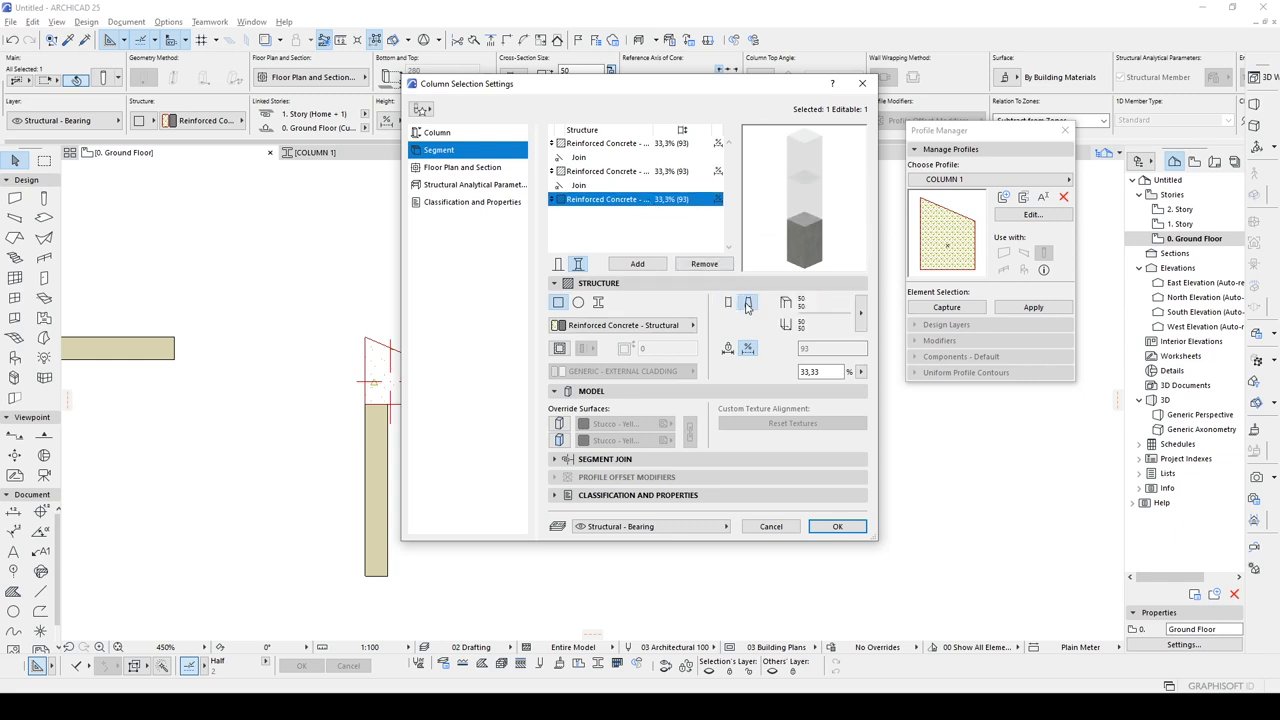
click(860, 313)
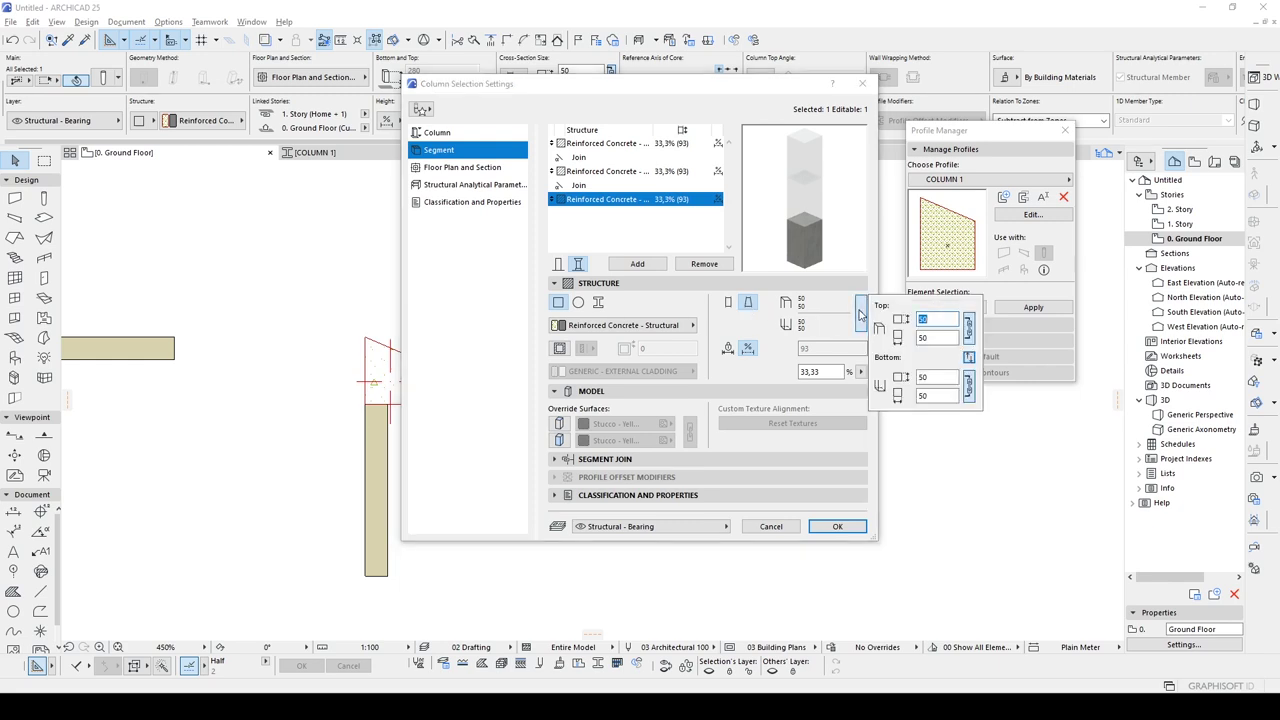
click(933, 377)
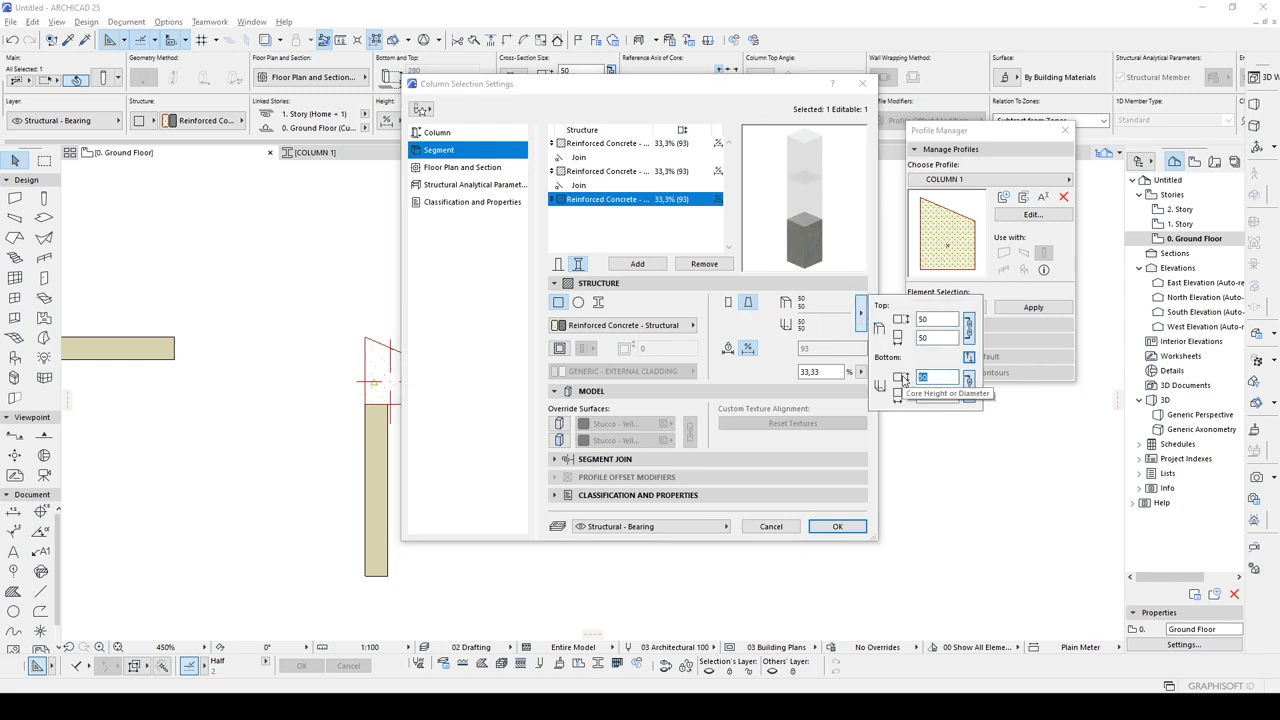
click(931, 395)
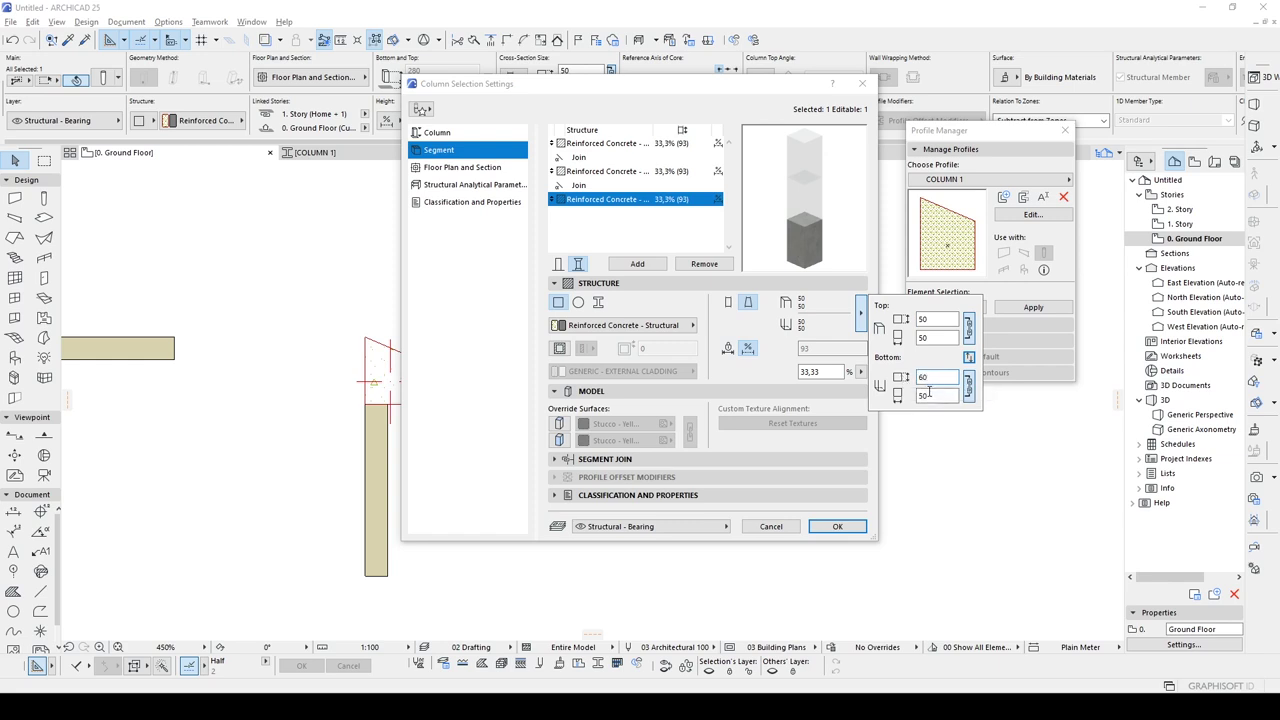
text(60)
click(925, 377)
text(50)
Give the bottom segment a 60 bottom size and a 40 top size
click(931, 338)
click(933, 375)
text(60)
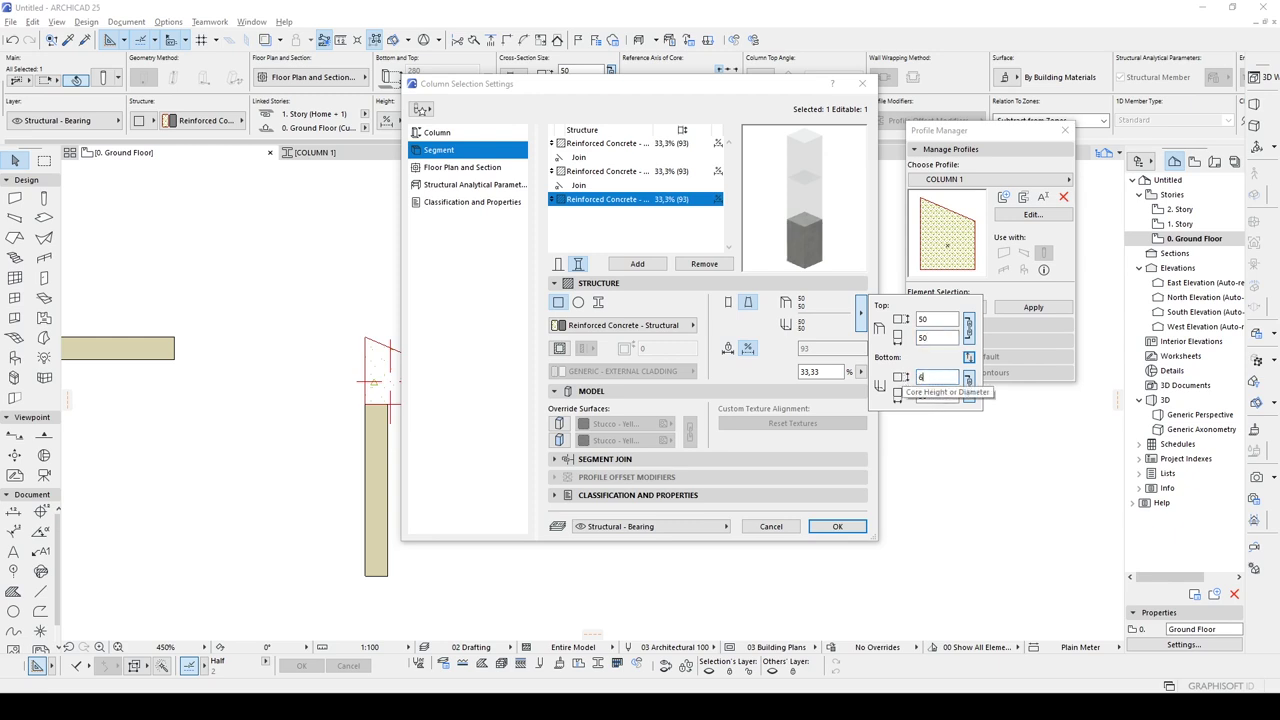
key(Tab)
click(936, 320)
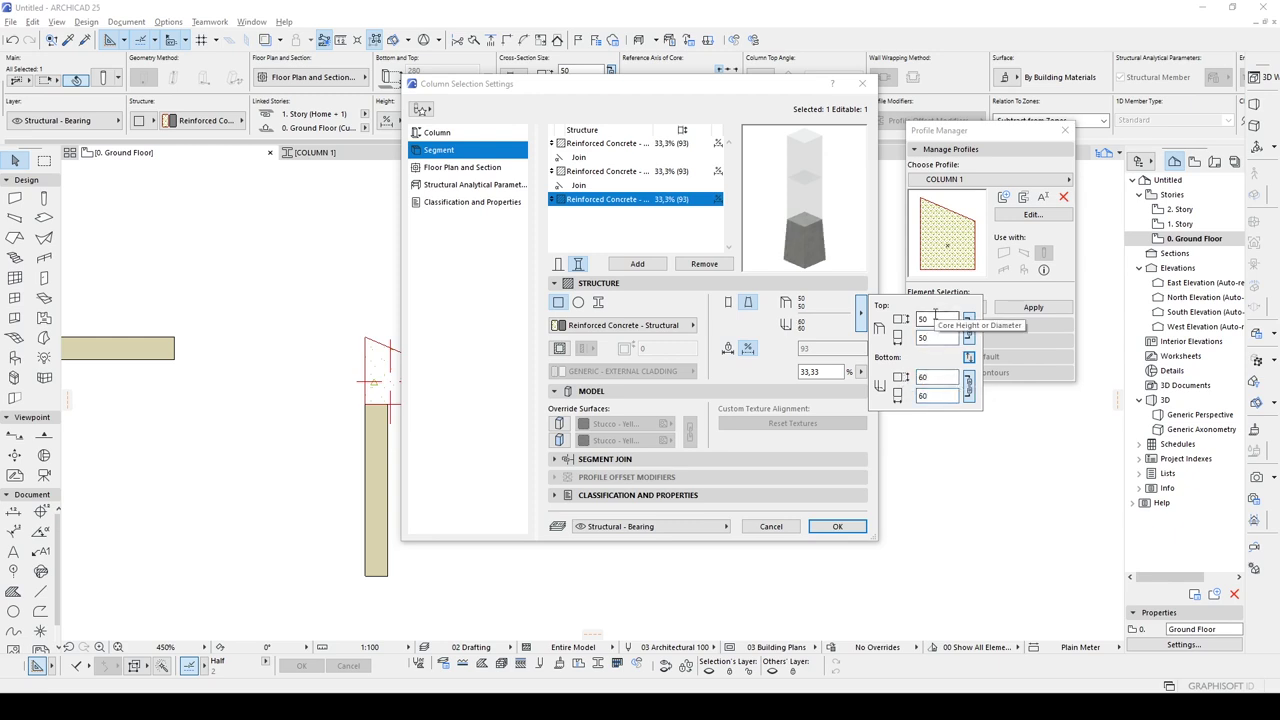
text(40)
click(933, 338)
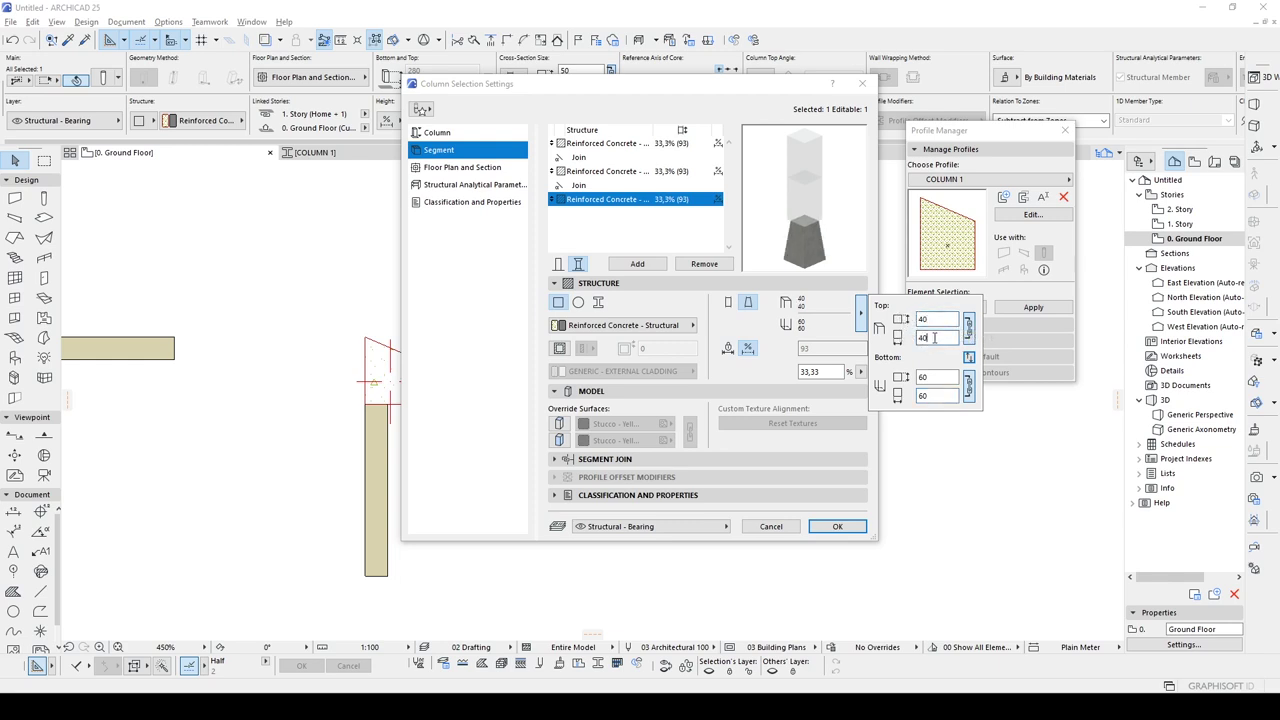
click(637, 177)
Set the middle segment's width and depth to 40 × 40
click(630, 172)
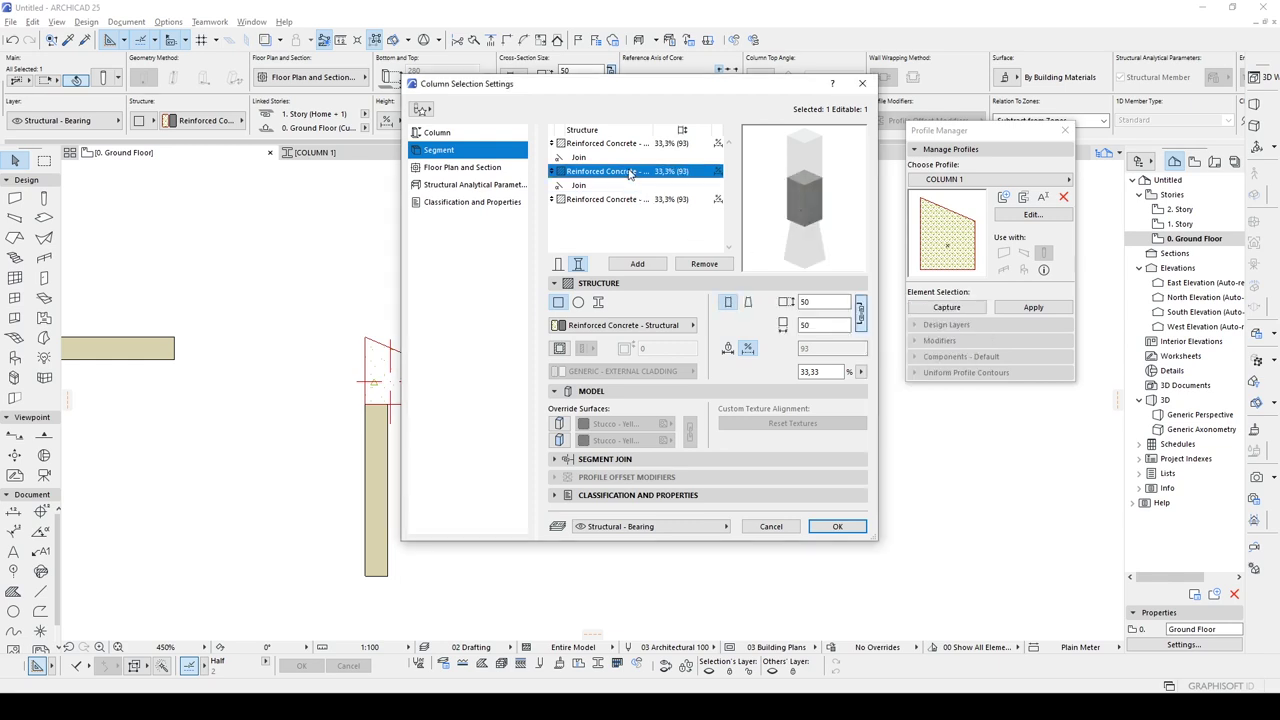
double_click(820, 303)
text(40)
double_click(818, 325)
text(40)
key(Return)
Make the top segment flare outward, keeping its width and depth linked
click(608, 144)
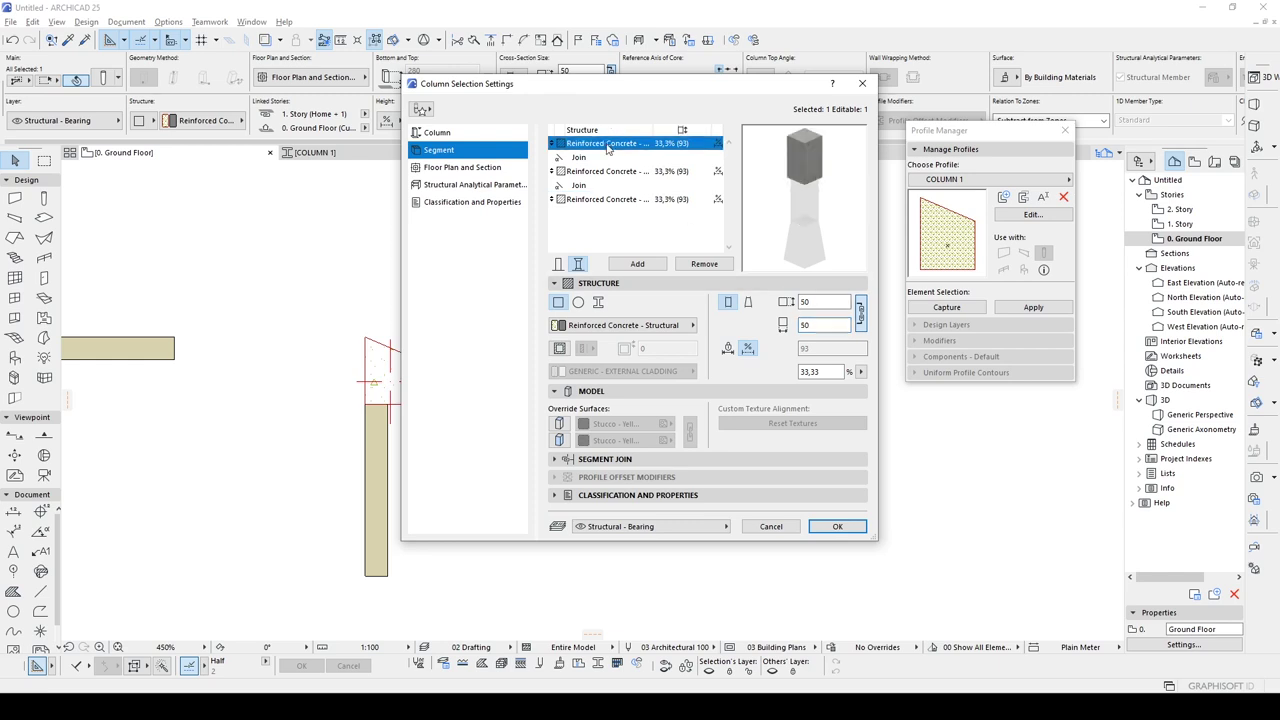
click(862, 314)
click(861, 315)
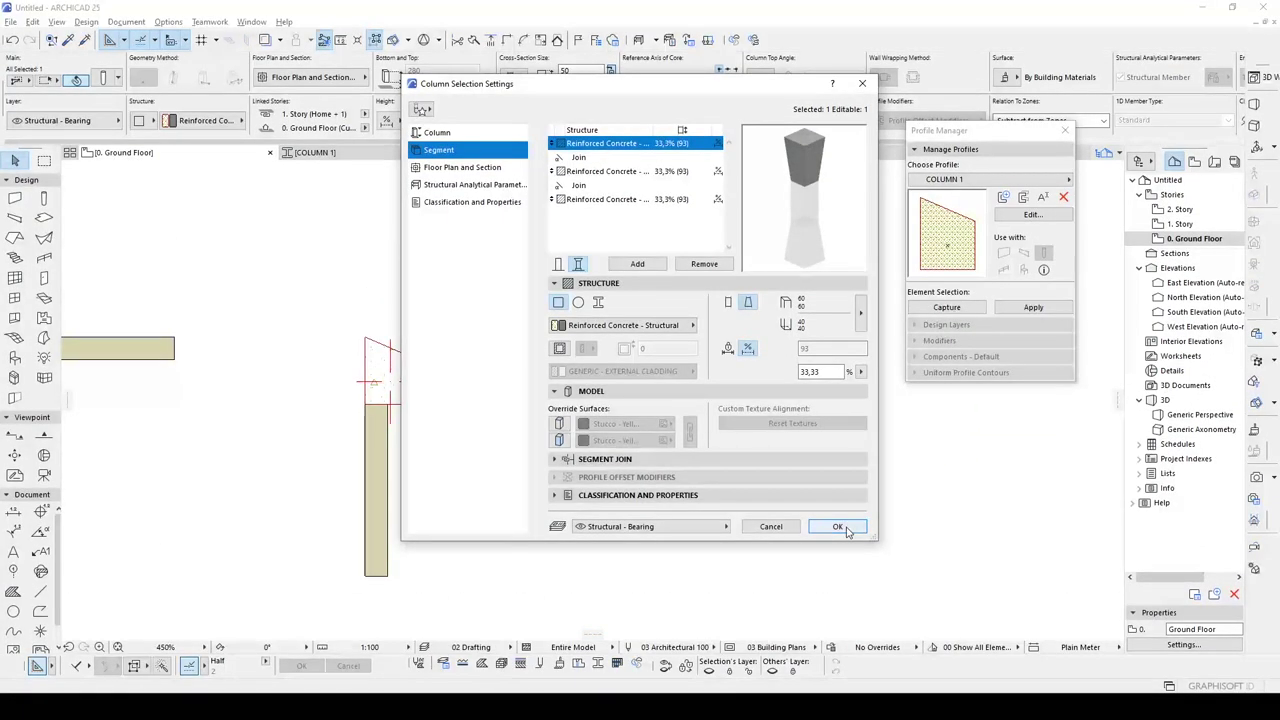
Apply the segmented column settings and select the new tapered column in the plan
click(838, 527)
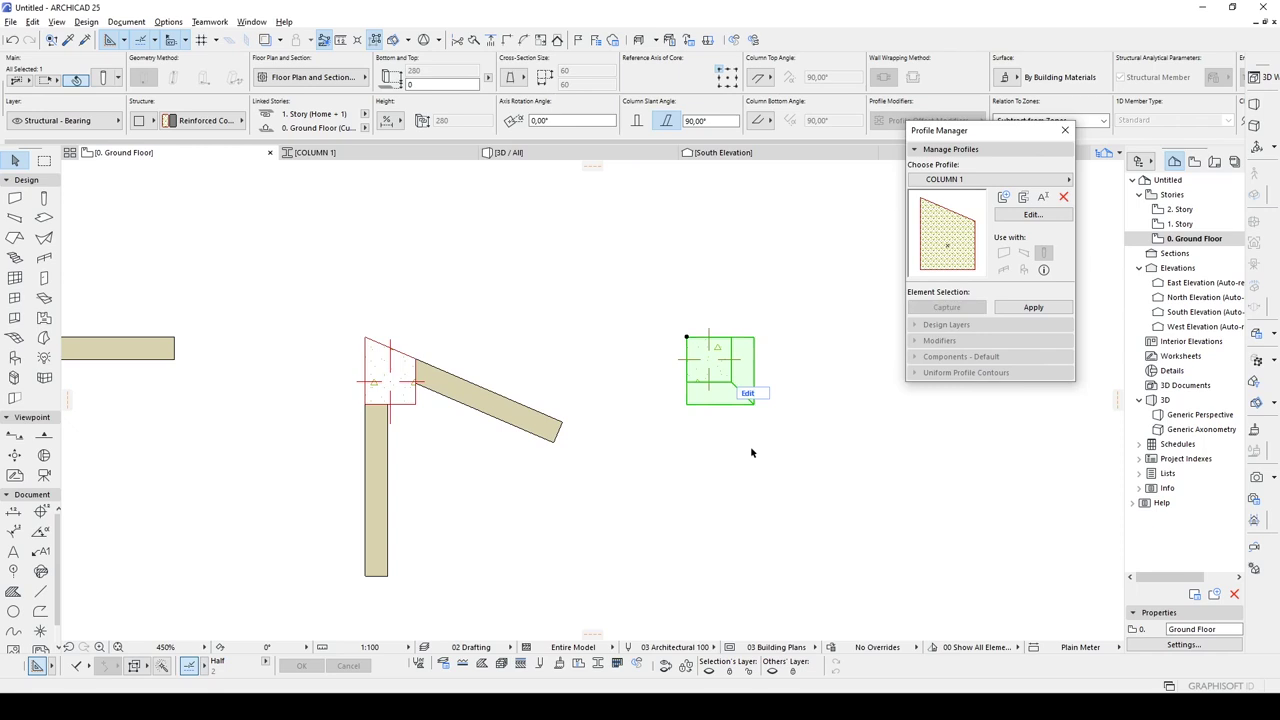
scroll(645, 372, up, 5)
key(Escape)
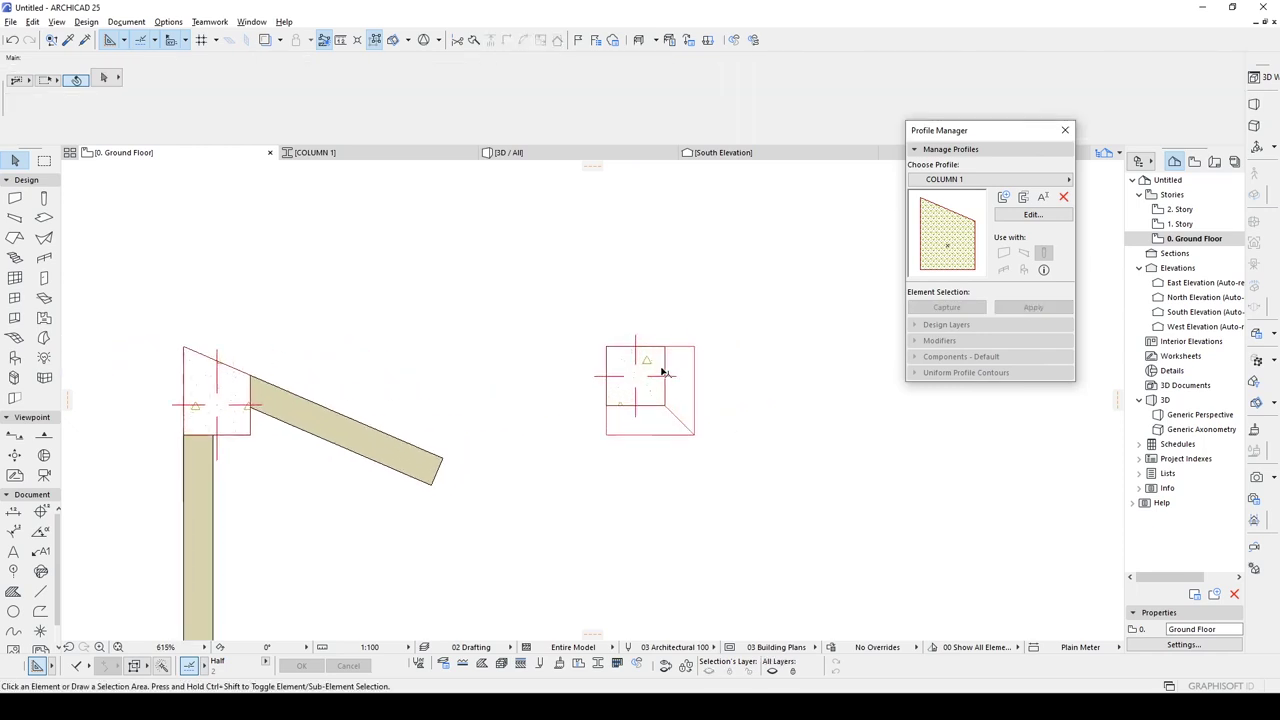
click(668, 370)
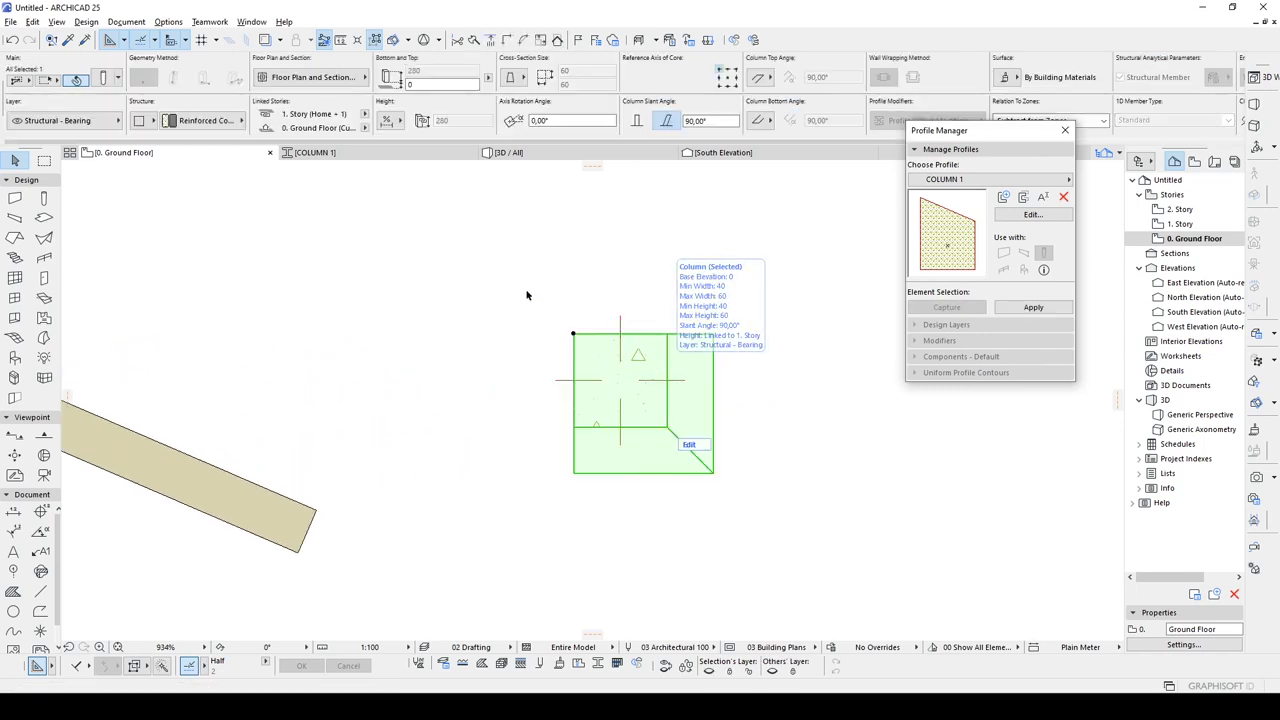
Close the COLUMN 1 and South Elevation views and switch to the 3D view
click(466, 156)
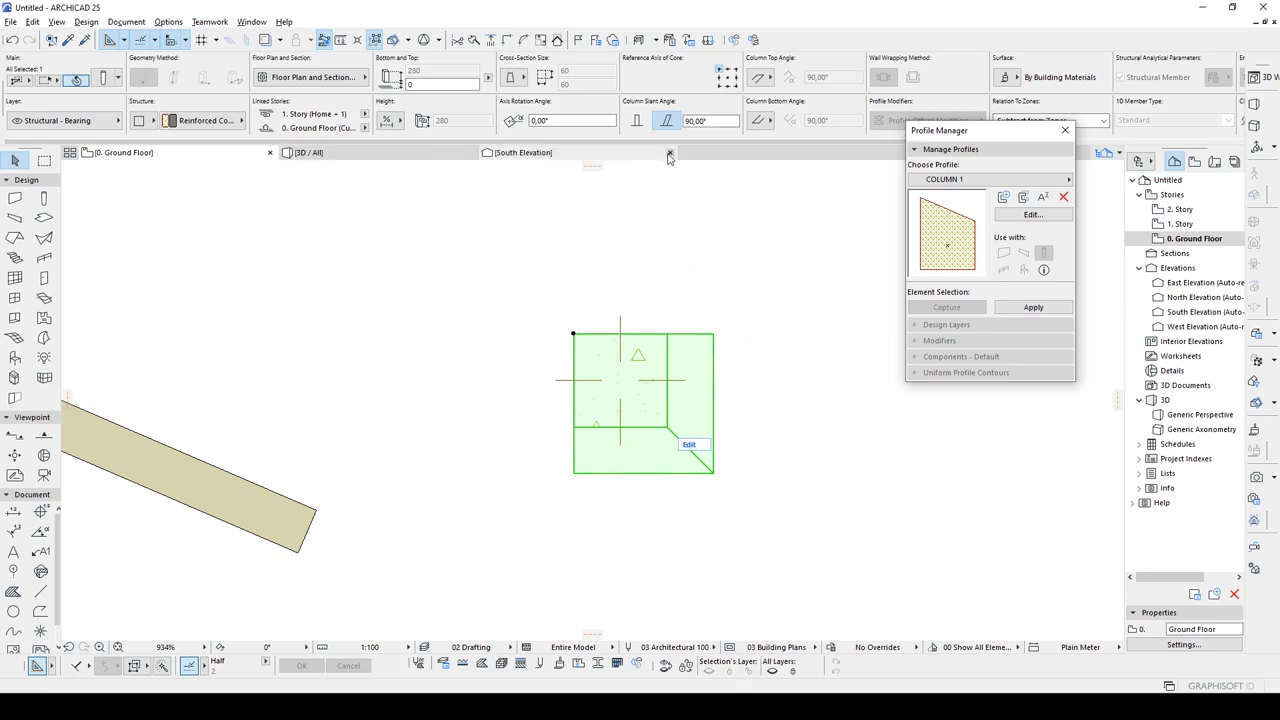
click(669, 157)
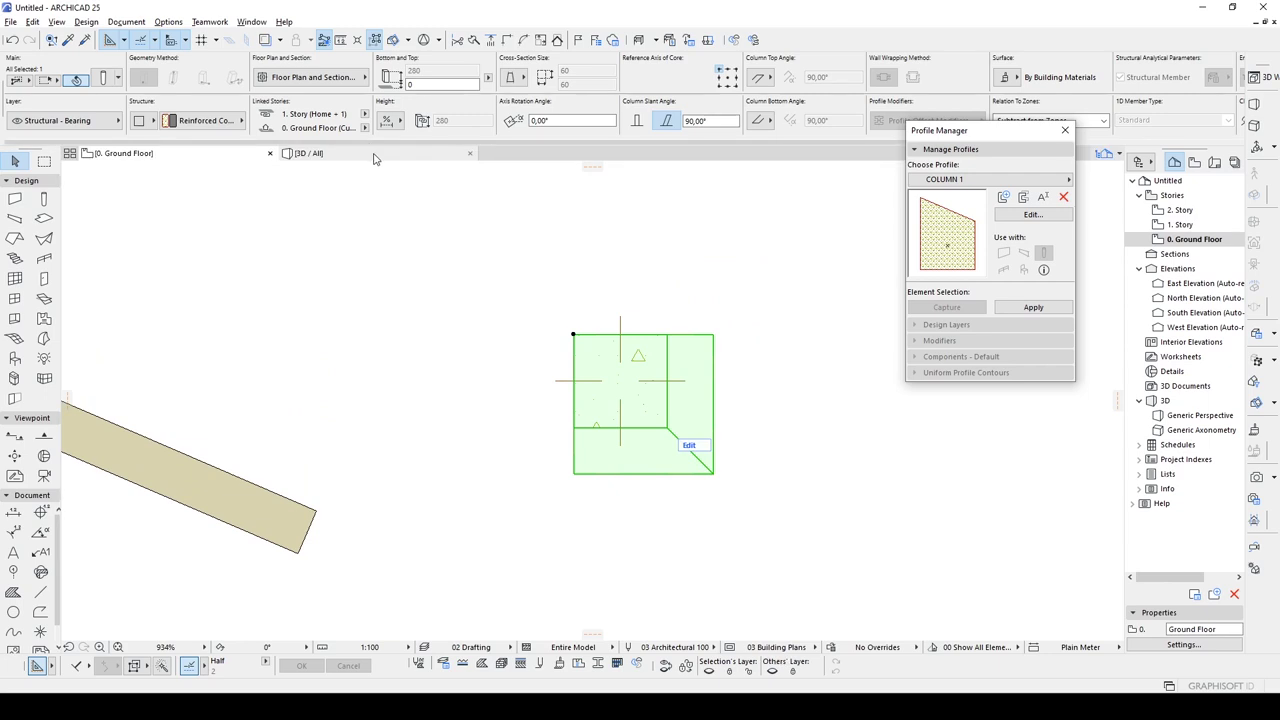
click(373, 155)
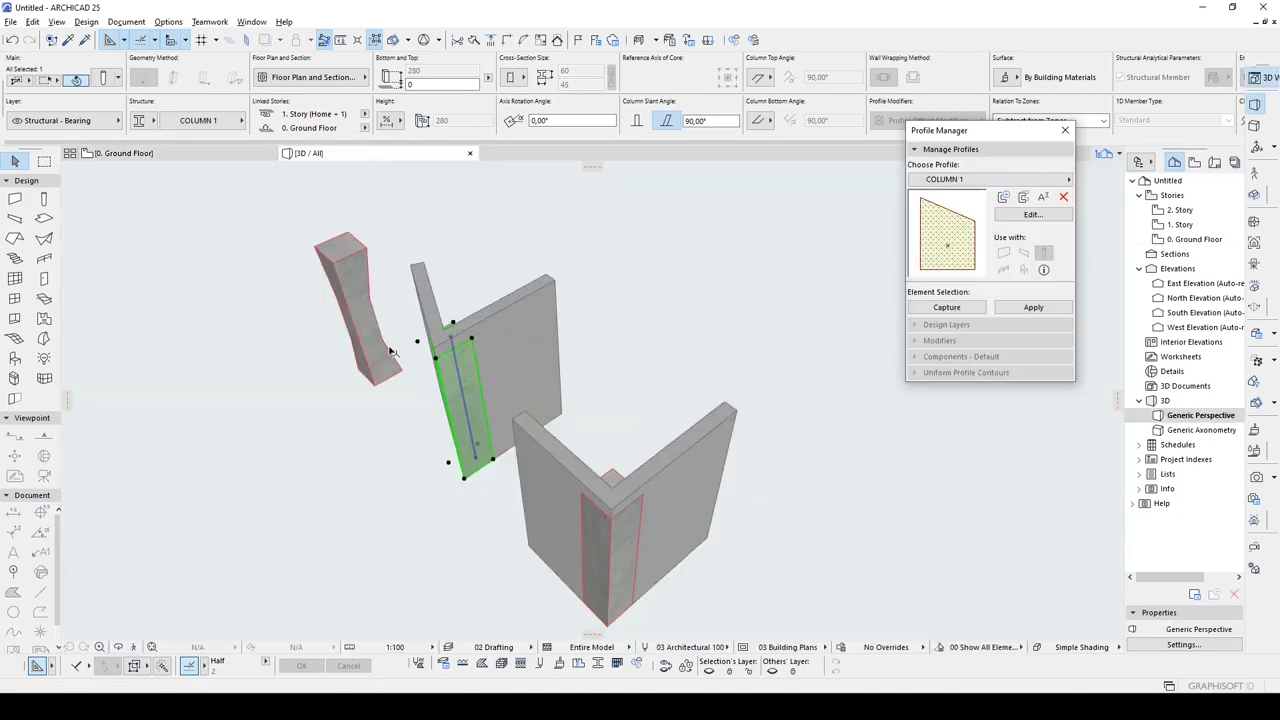
Rotate the column's middle and lower segments to twist it in 3D
click(391, 352)
shift+middle_drag(391, 354, 400, 400)
click(400, 400)
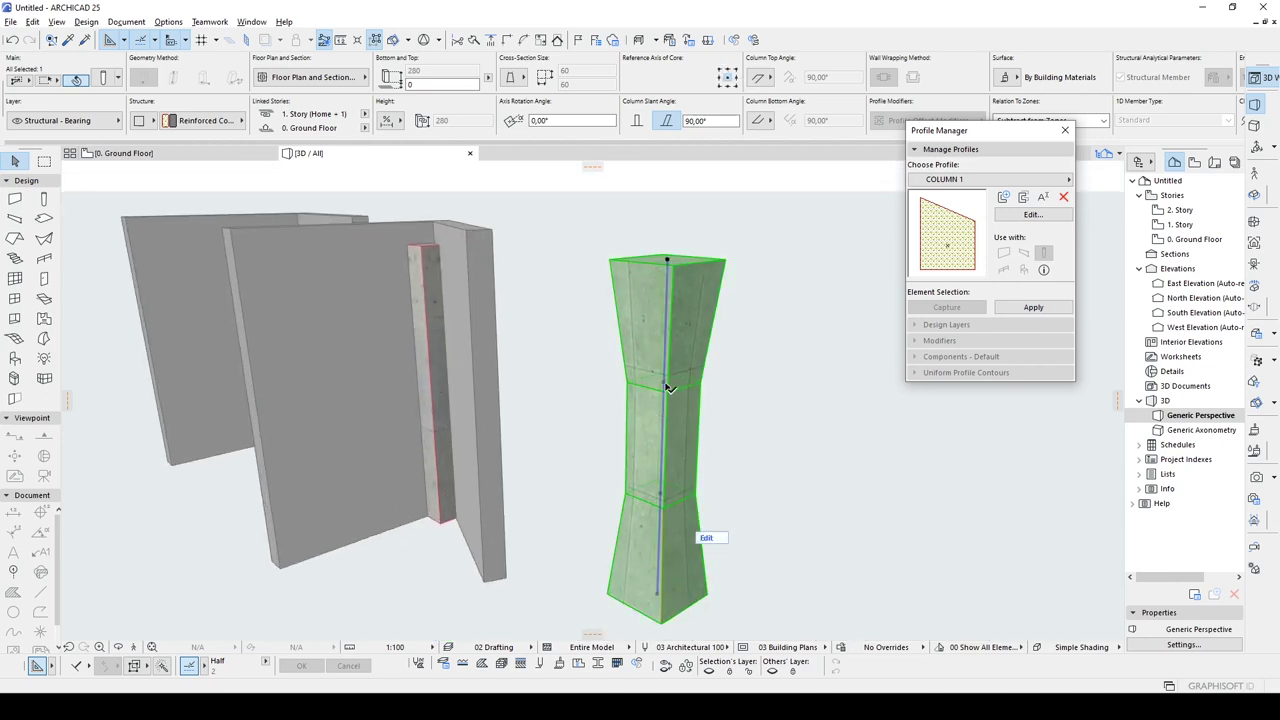
click(668, 388)
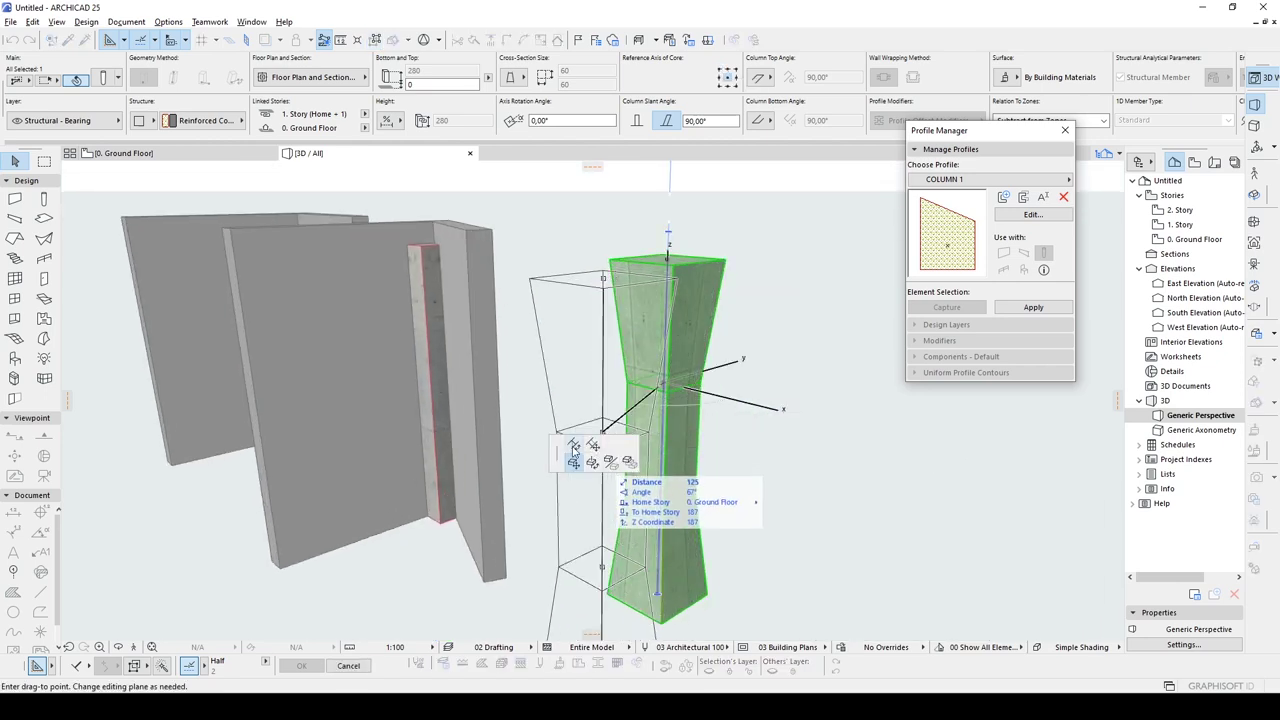
click(573, 444)
click(706, 410)
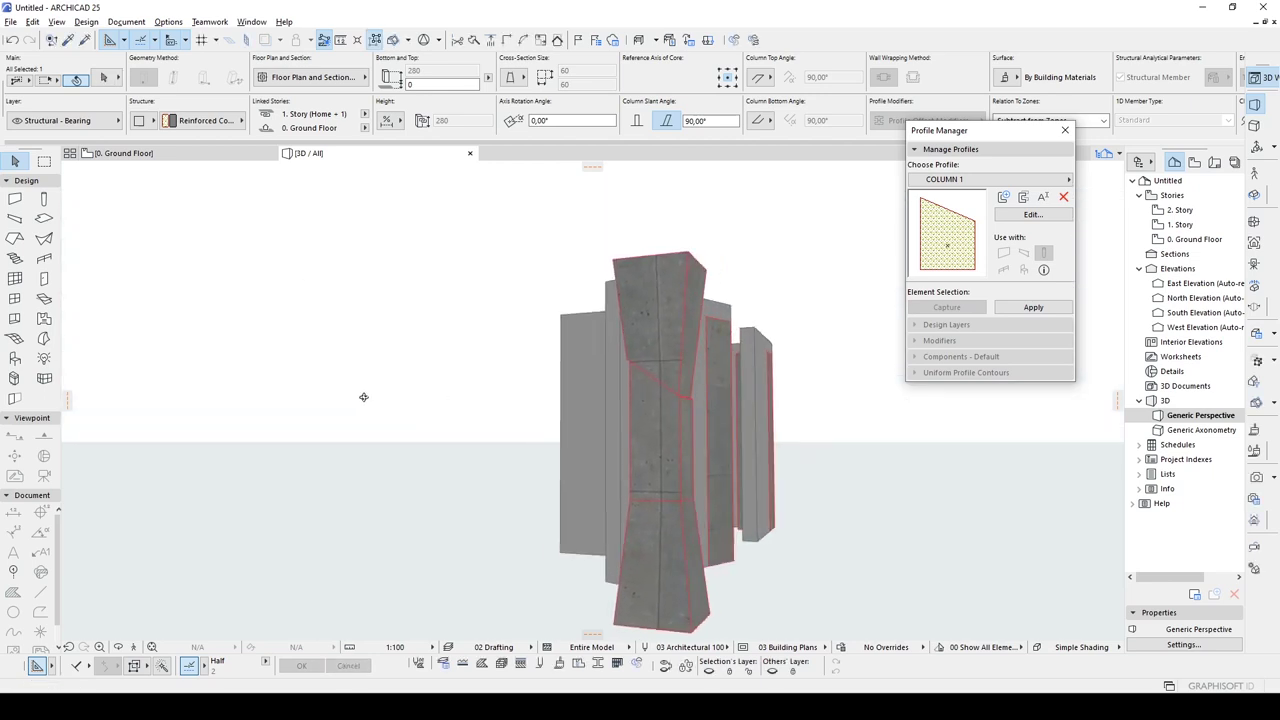
scroll(617, 417, up, 6)
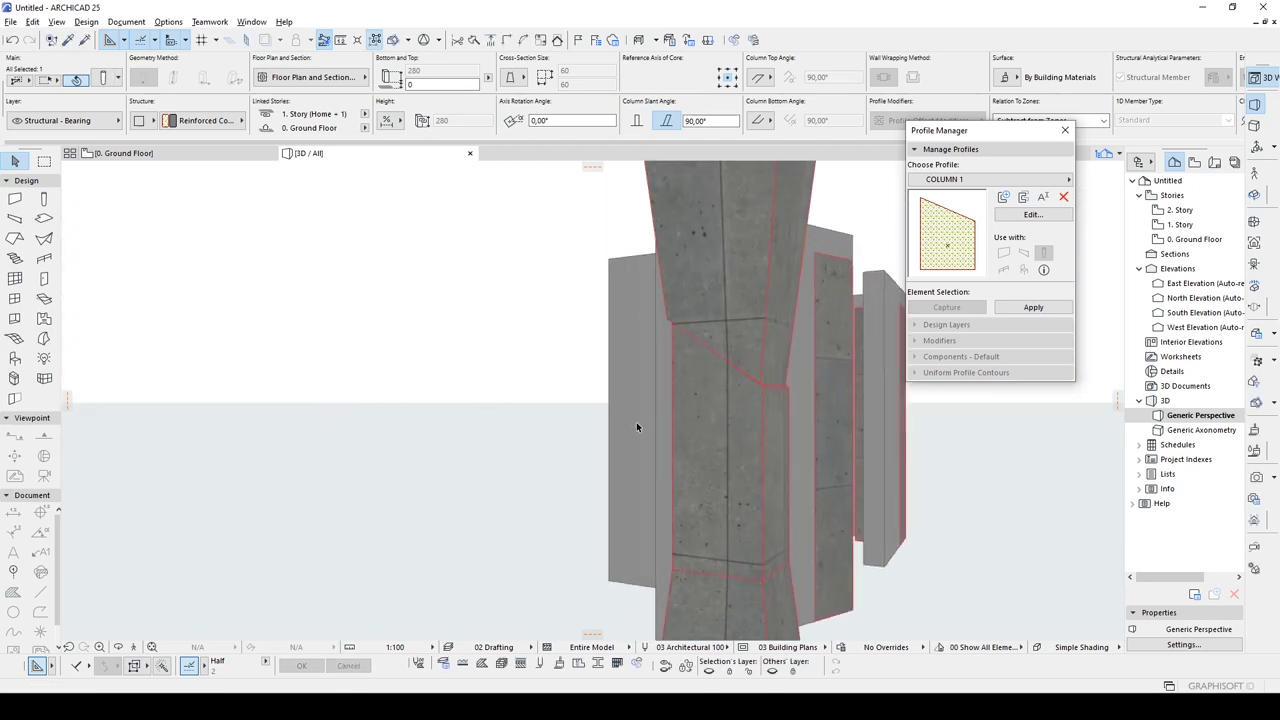
click(736, 556)
click(812, 526)
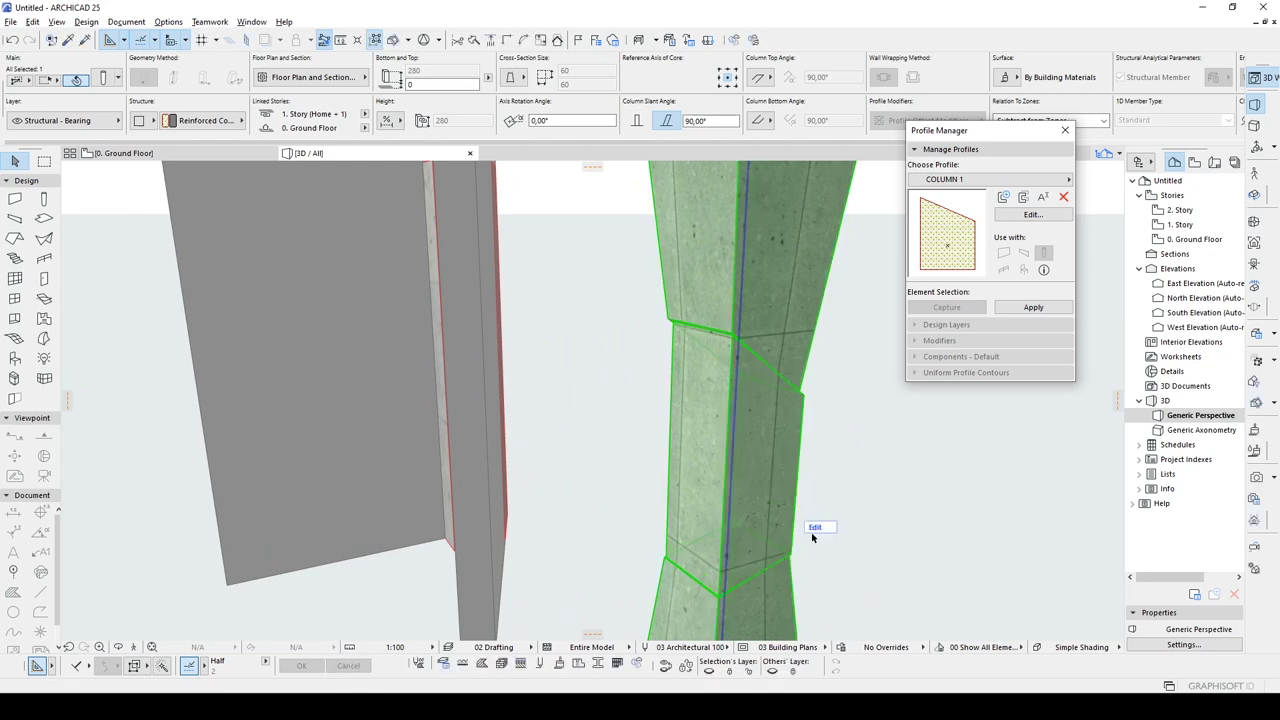
Offset parts of the column sideways with two drag moves
click(736, 443)
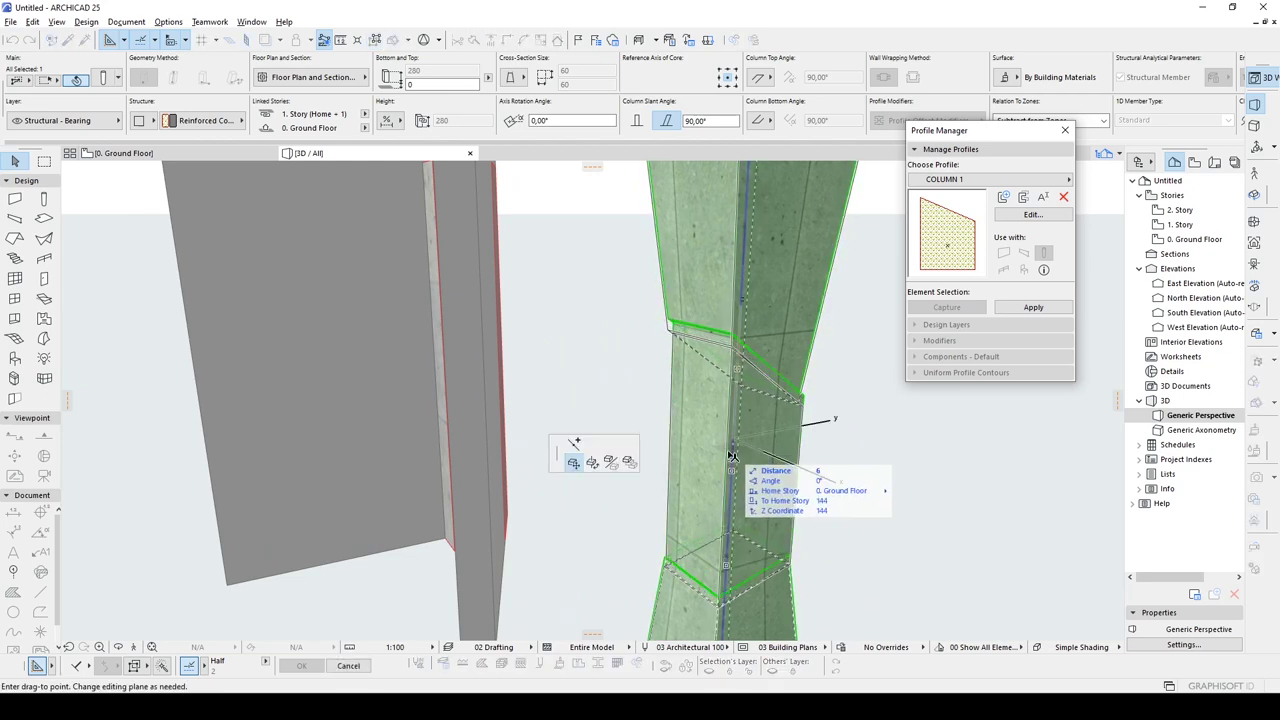
click(790, 452)
click(720, 423)
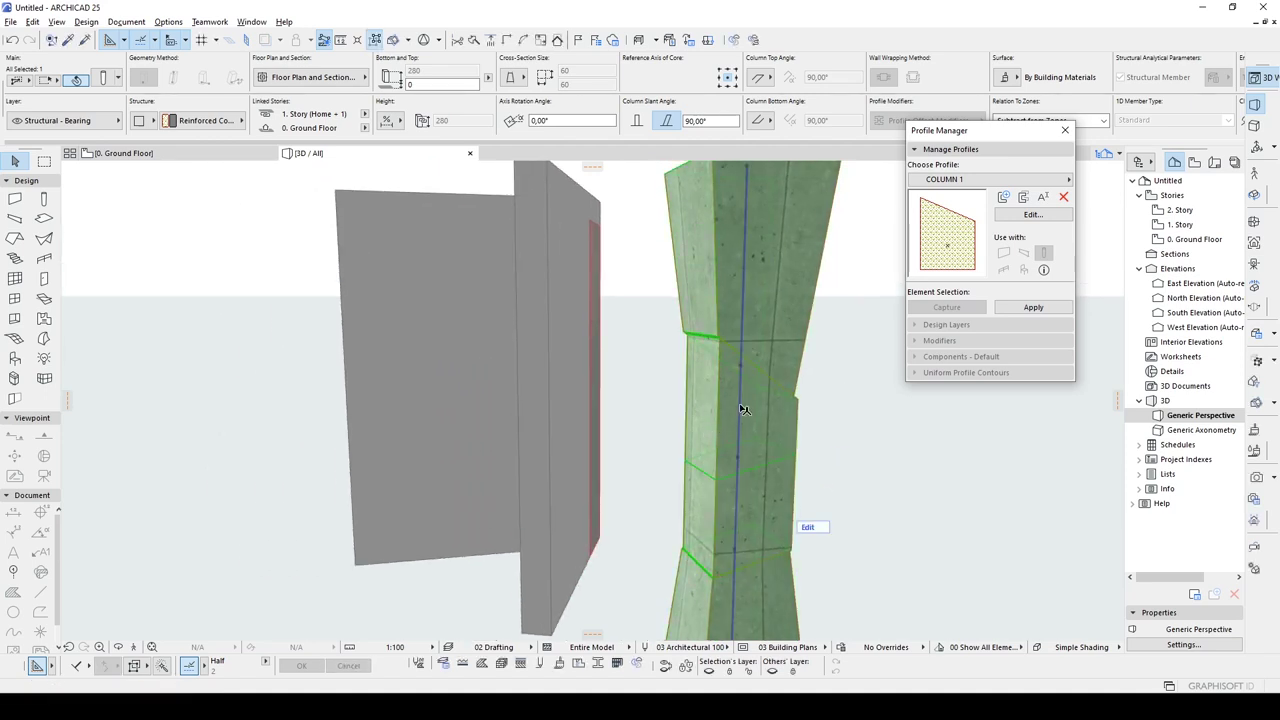
click(742, 408)
click(791, 423)
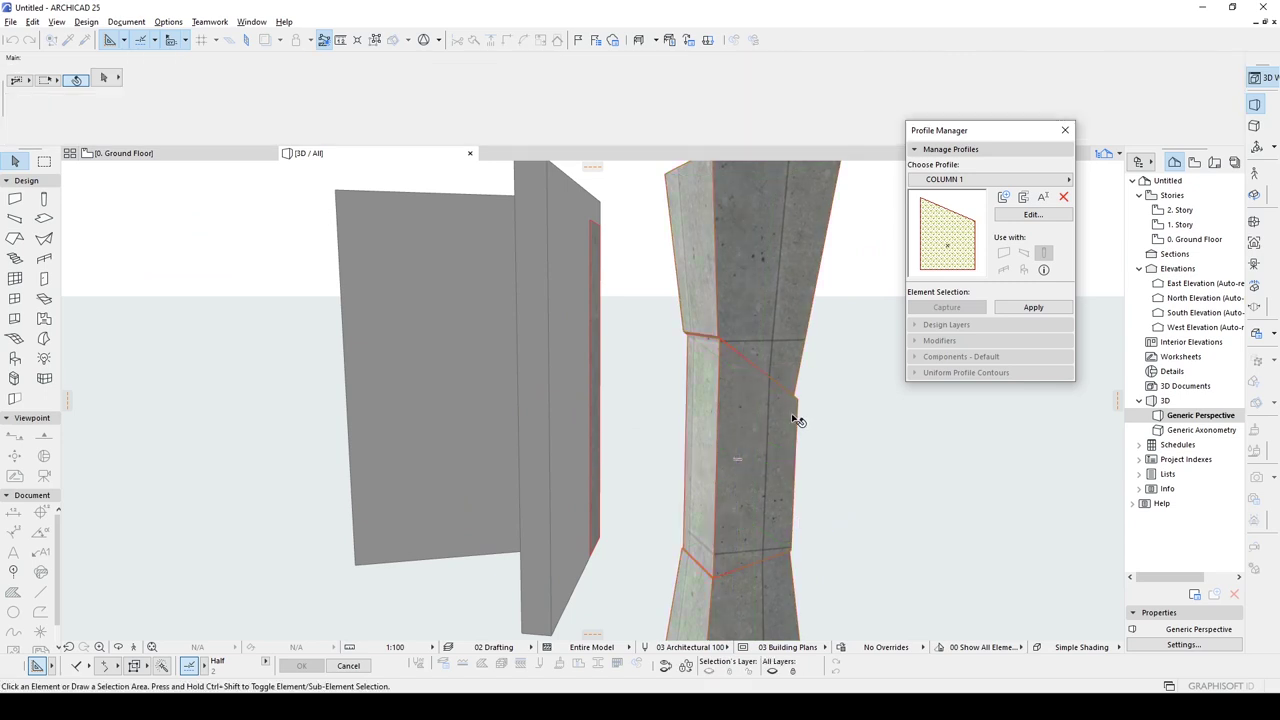
Enter the column's segment Edit Mode and select the lower segment
click(791, 423)
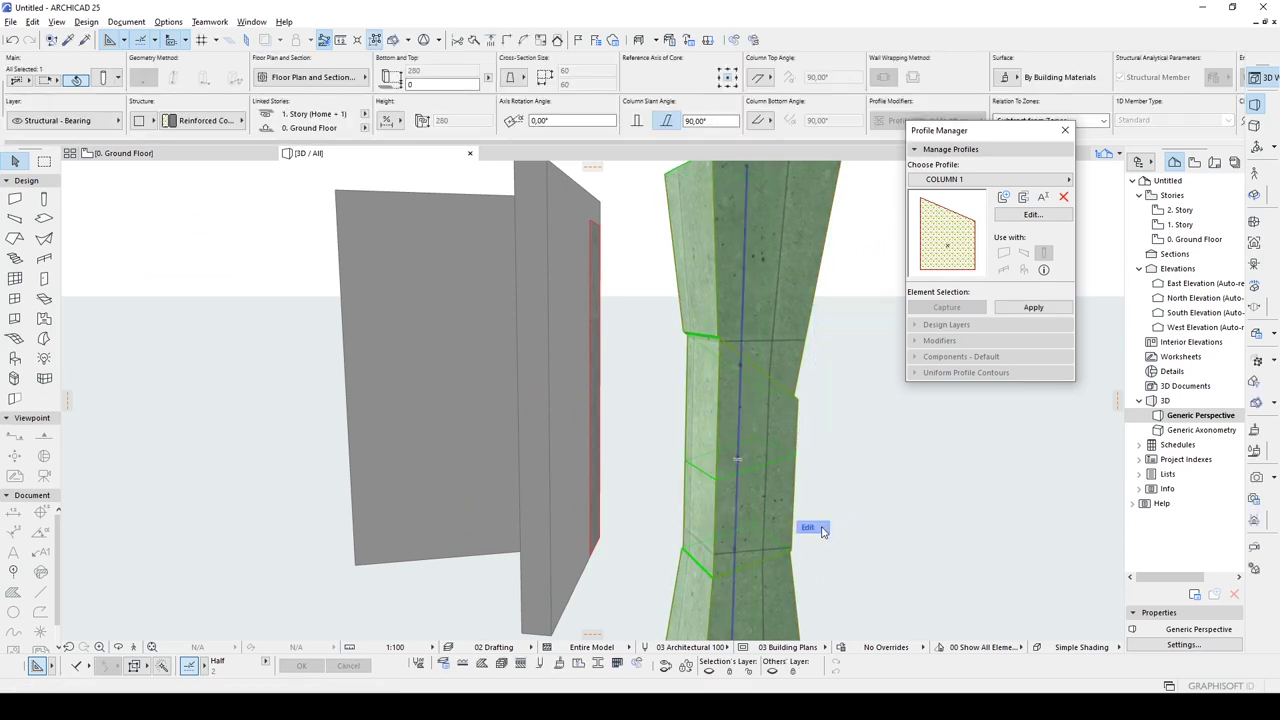
click(812, 527)
click(788, 440)
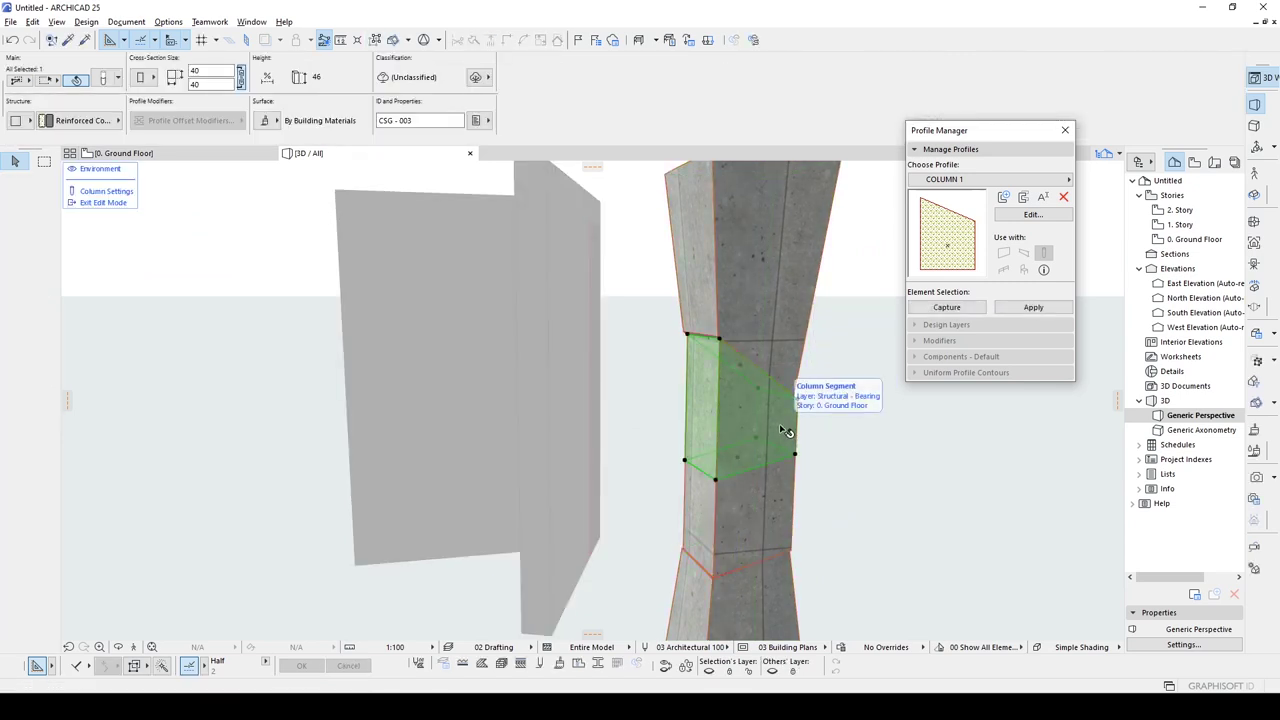
key(Escape)
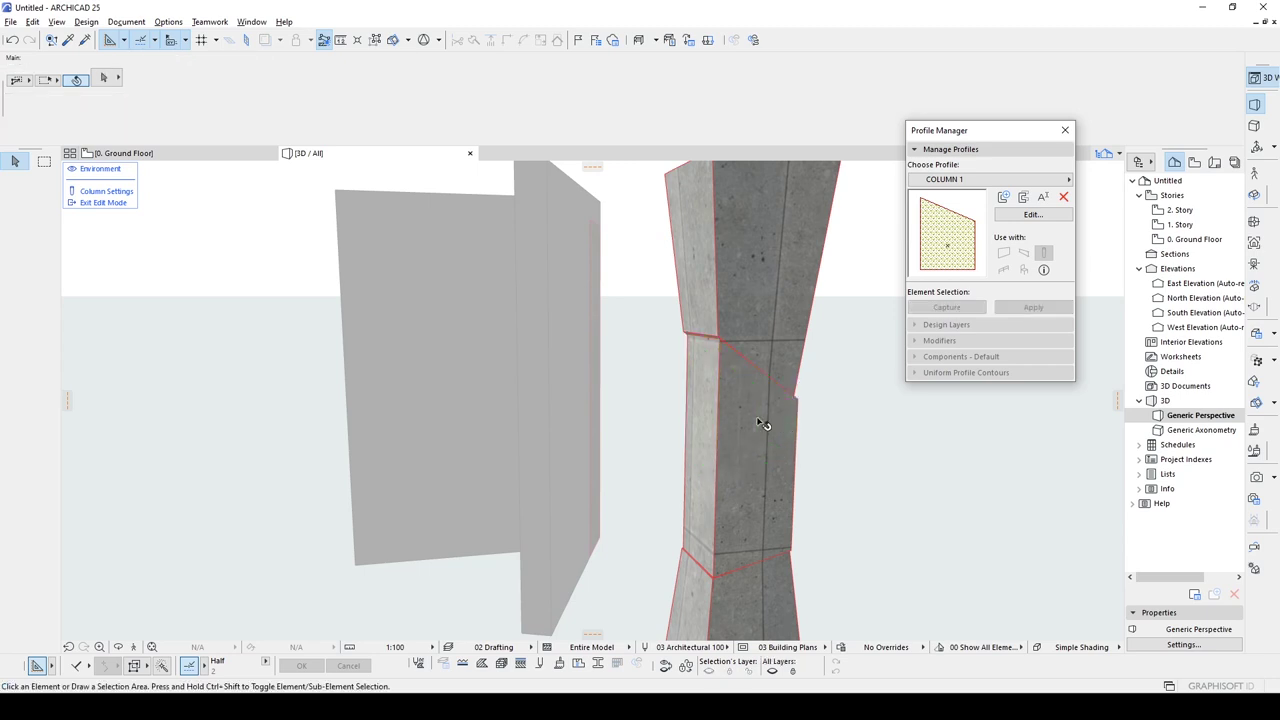
click(752, 518)
key(Escape)
click(756, 500)
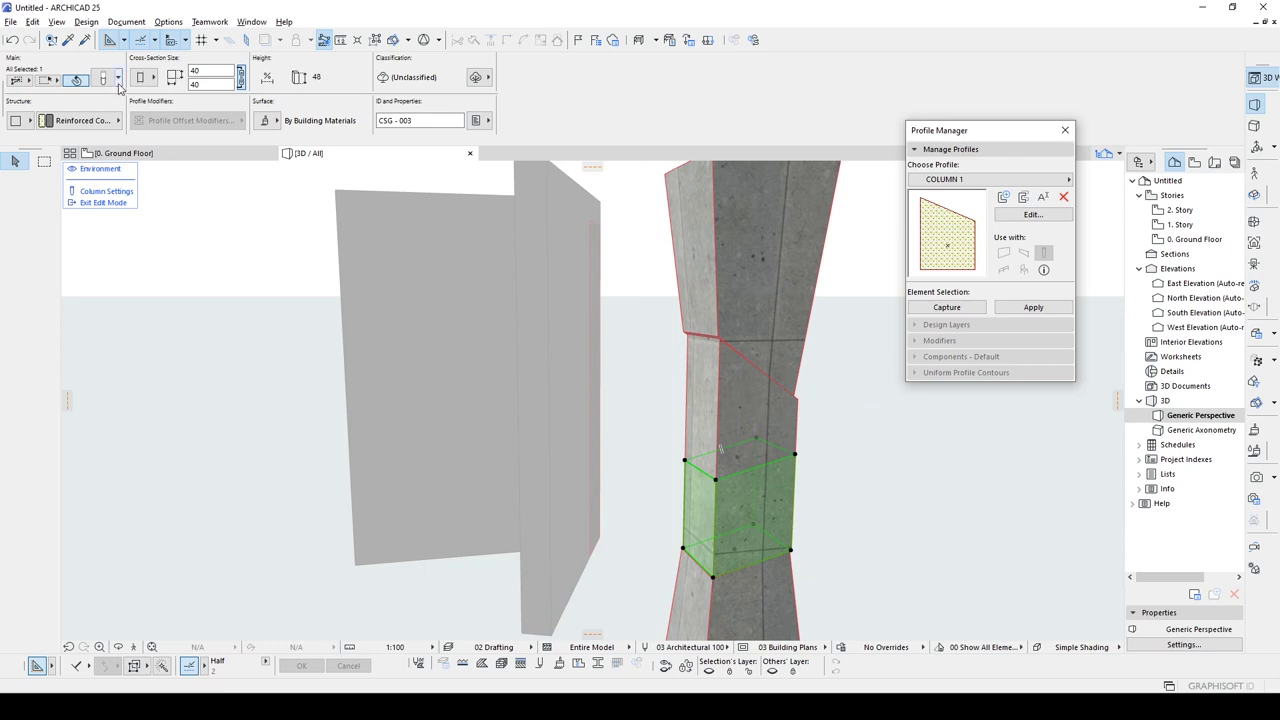
Set the lower segment's Cross-Section Size to 66, then exit segment editing
click(218, 72)
text(66)
key(Return)
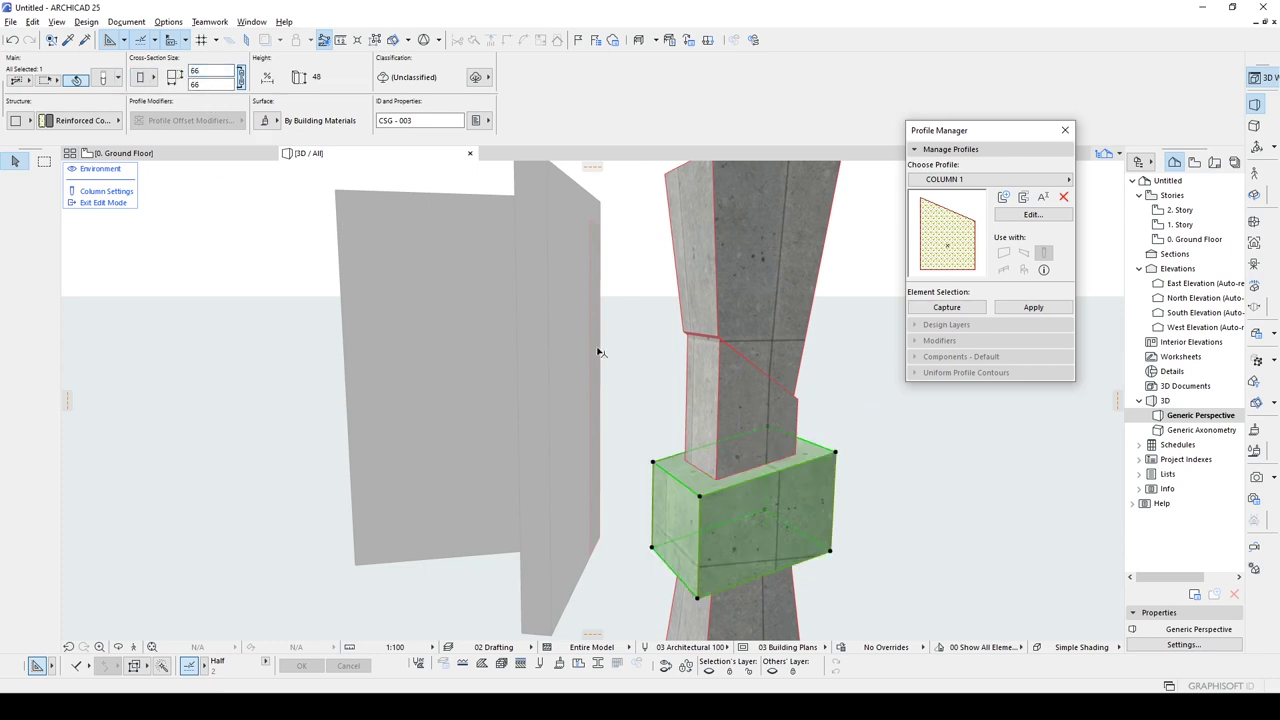
click(845, 461)
scroll(851, 457, down, 2)
scroll(851, 457, down, 2)
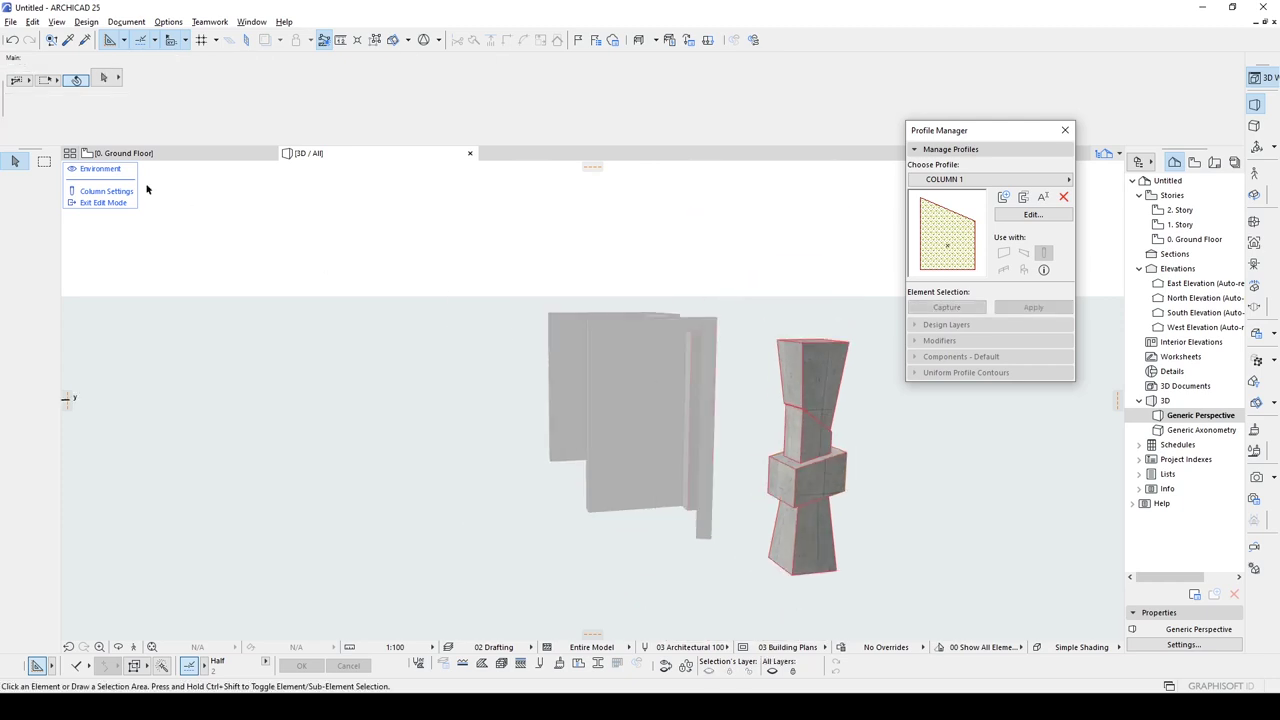
click(112, 203)
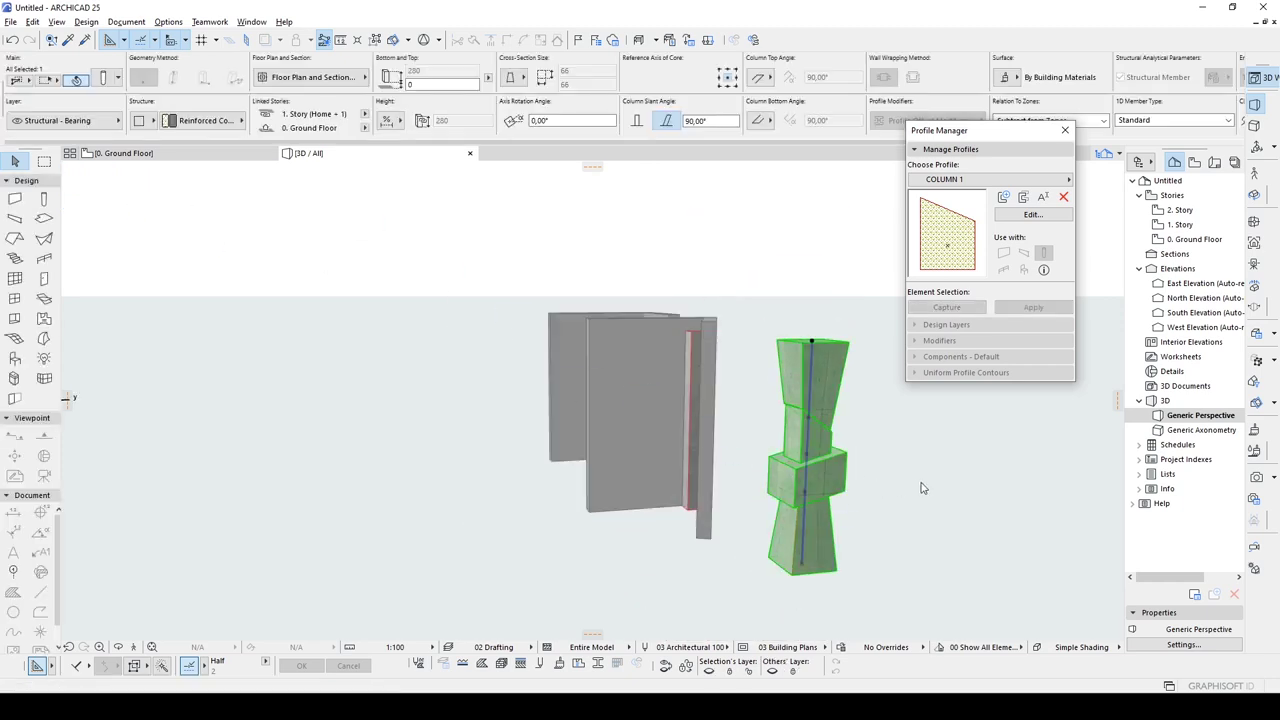
Undo the 66 segment widening and view the column beside the walls
key(ctrl+z)
key(ctrl+z)
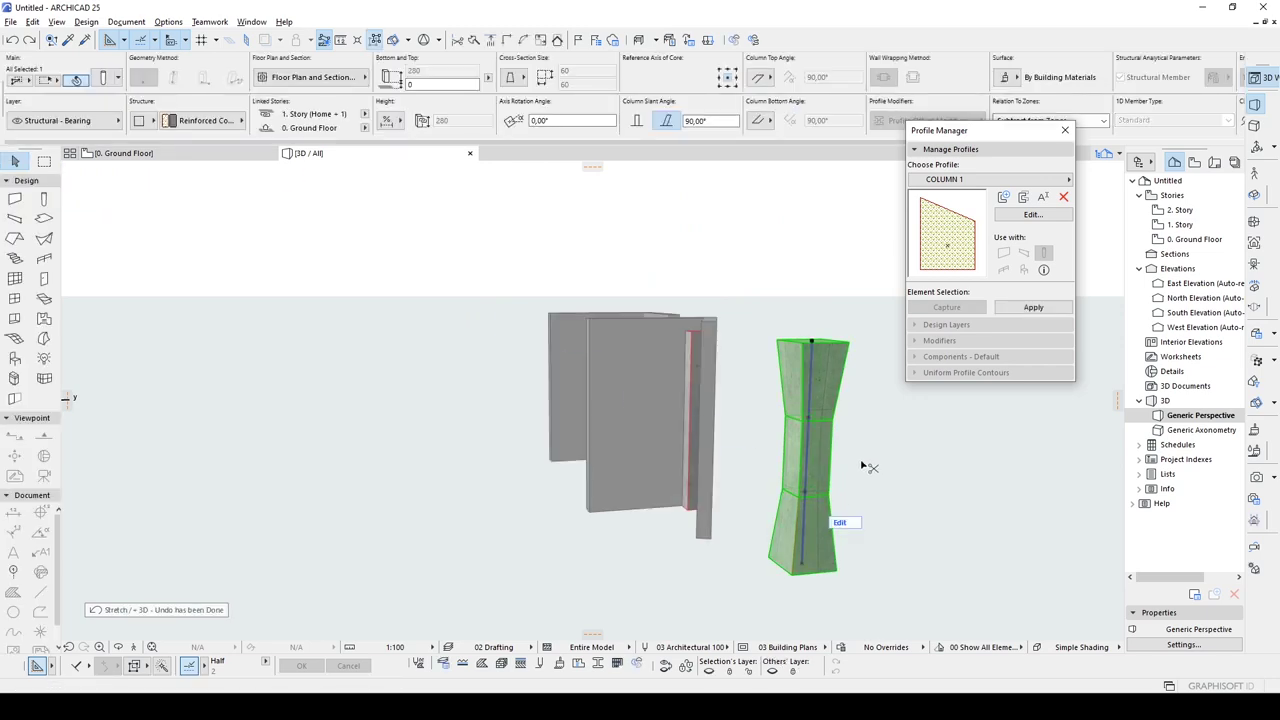
shift+middle_drag(866, 466, 366, 471)
click(600, 445)
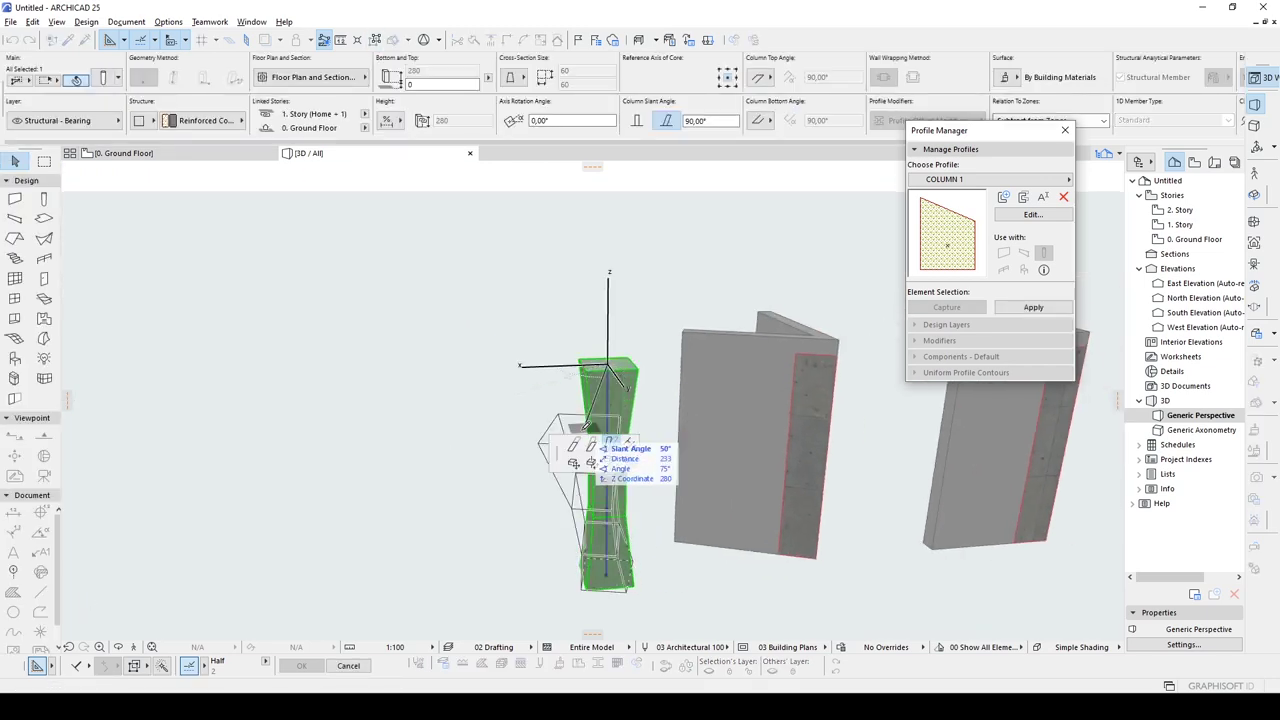
key(Escape)
Change the Ground Floor story height in Story Settings to 200, then 300
right_click(1193, 239)
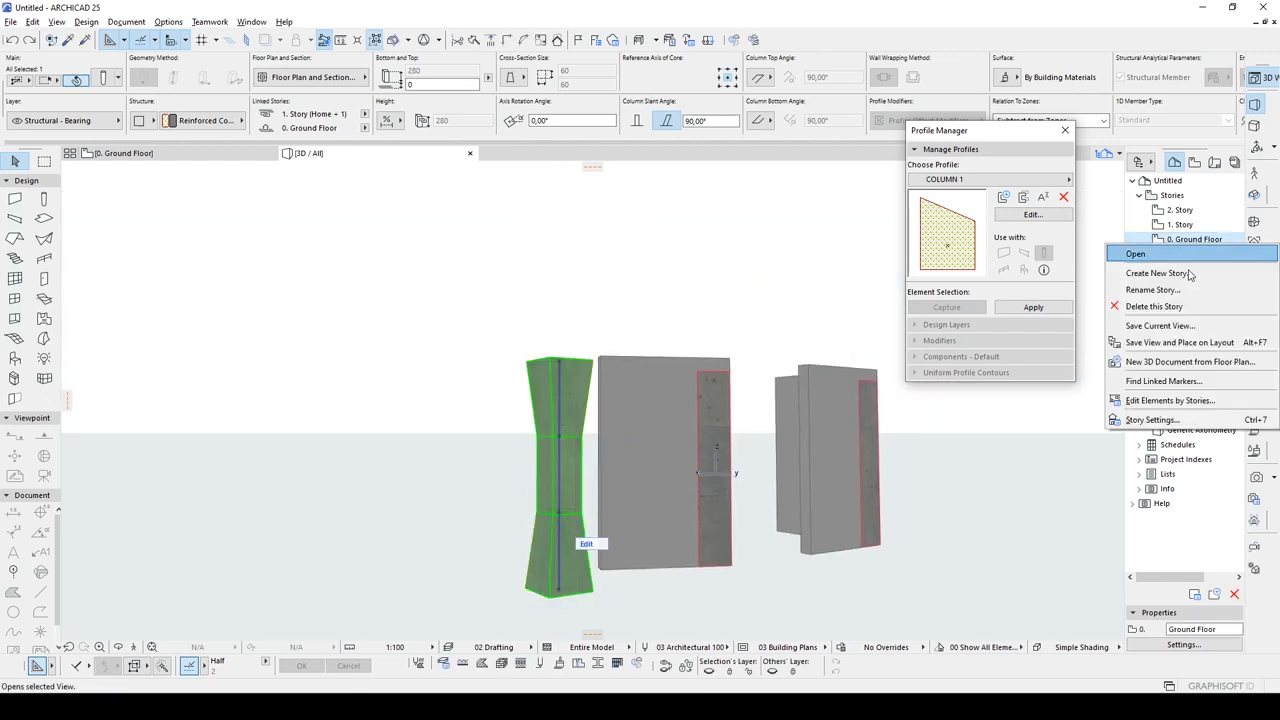
click(1160, 423)
text(200)
click(789, 380)
right_click(1193, 239)
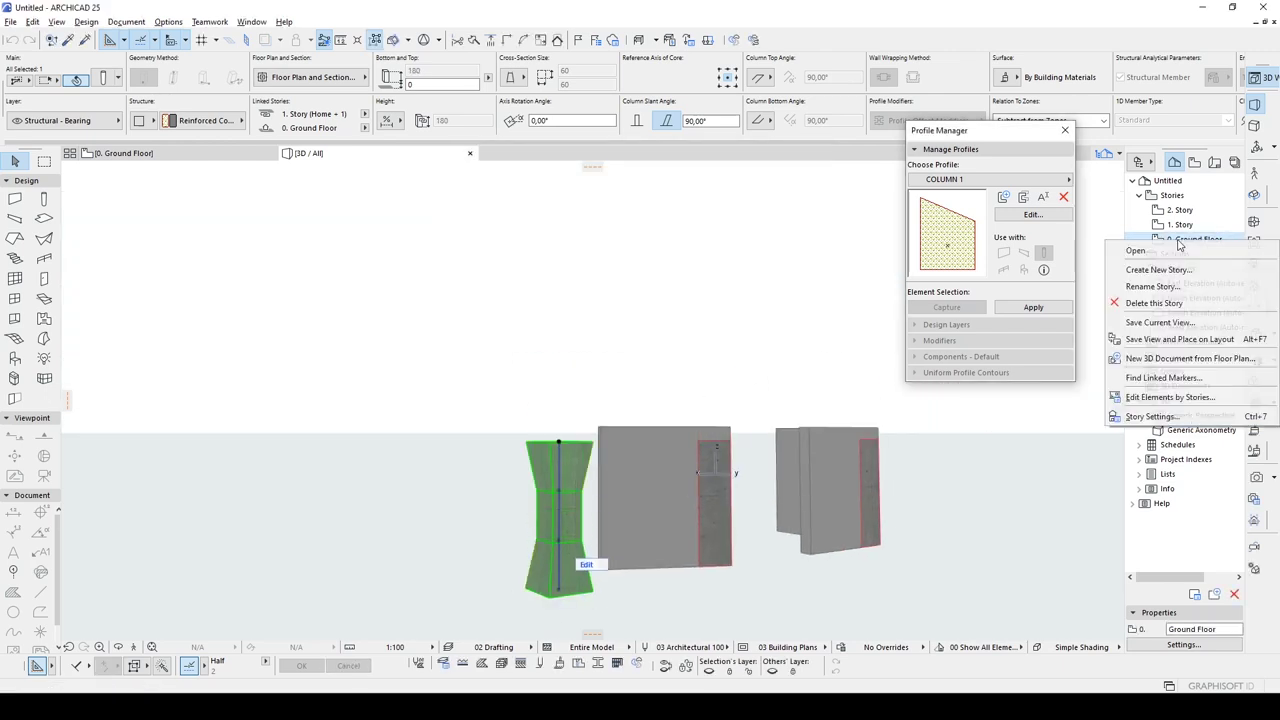
click(1160, 423)
text(300)
key(Return)
In the Ground Floor plan, move the column further to the right
key(F2)
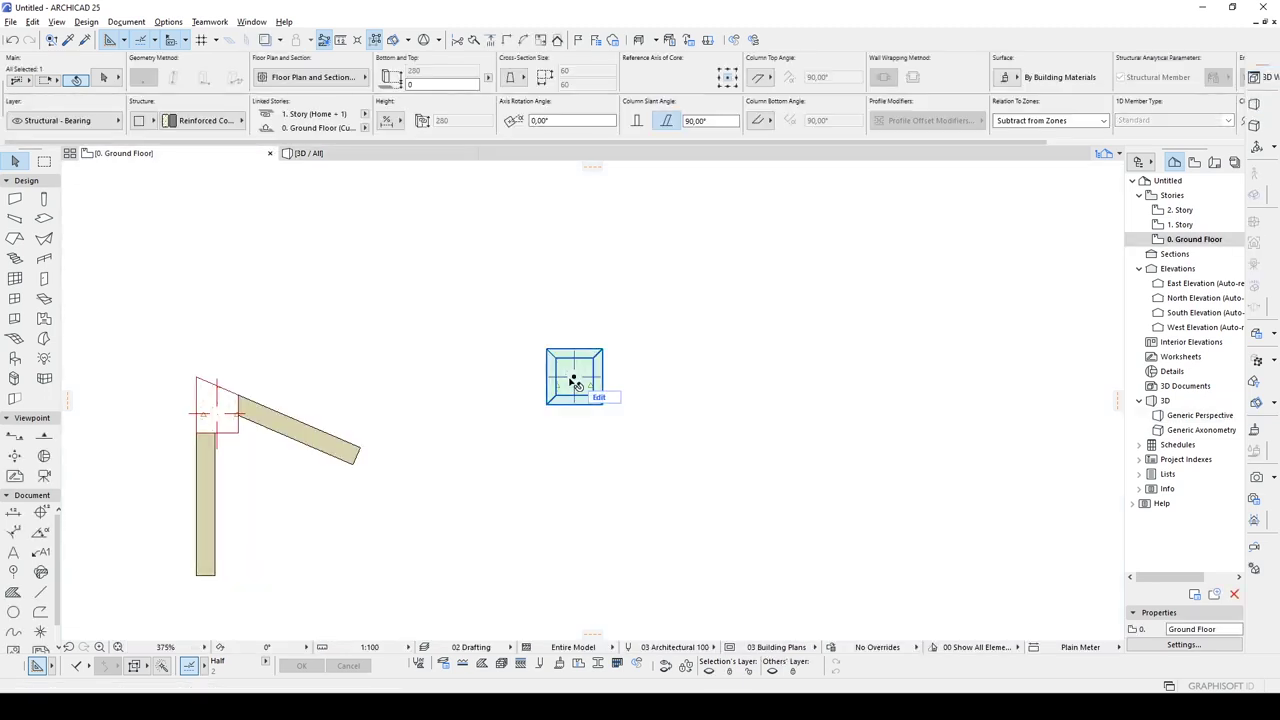
click(604, 384)
click(783, 385)
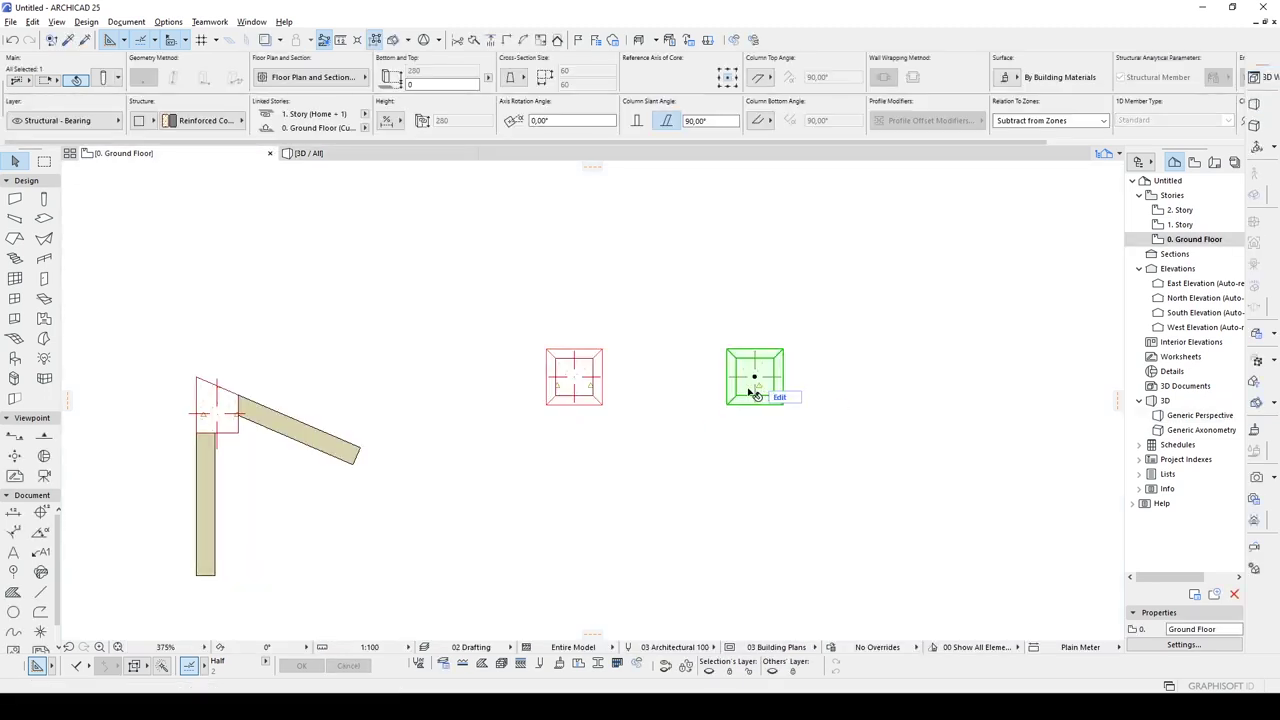
Make the column segment straight, with a fixed 100 height and a 40 × 40 size
click(106, 79)
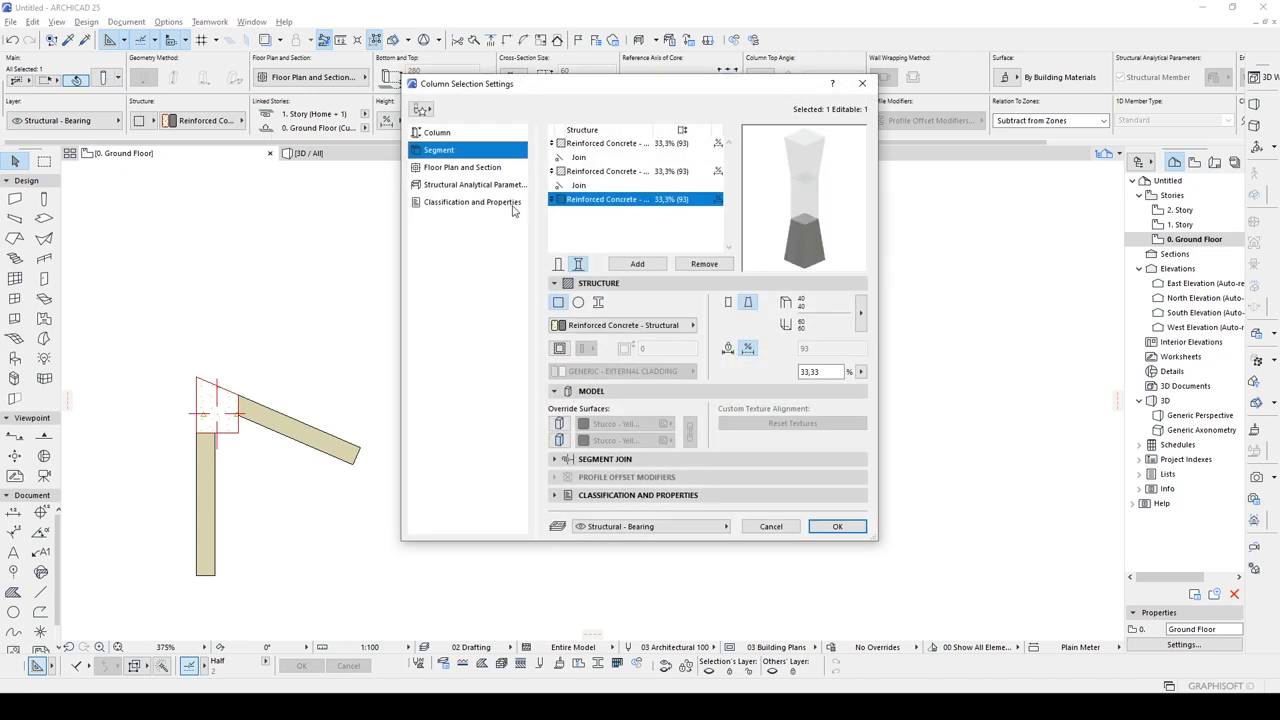
click(728, 310)
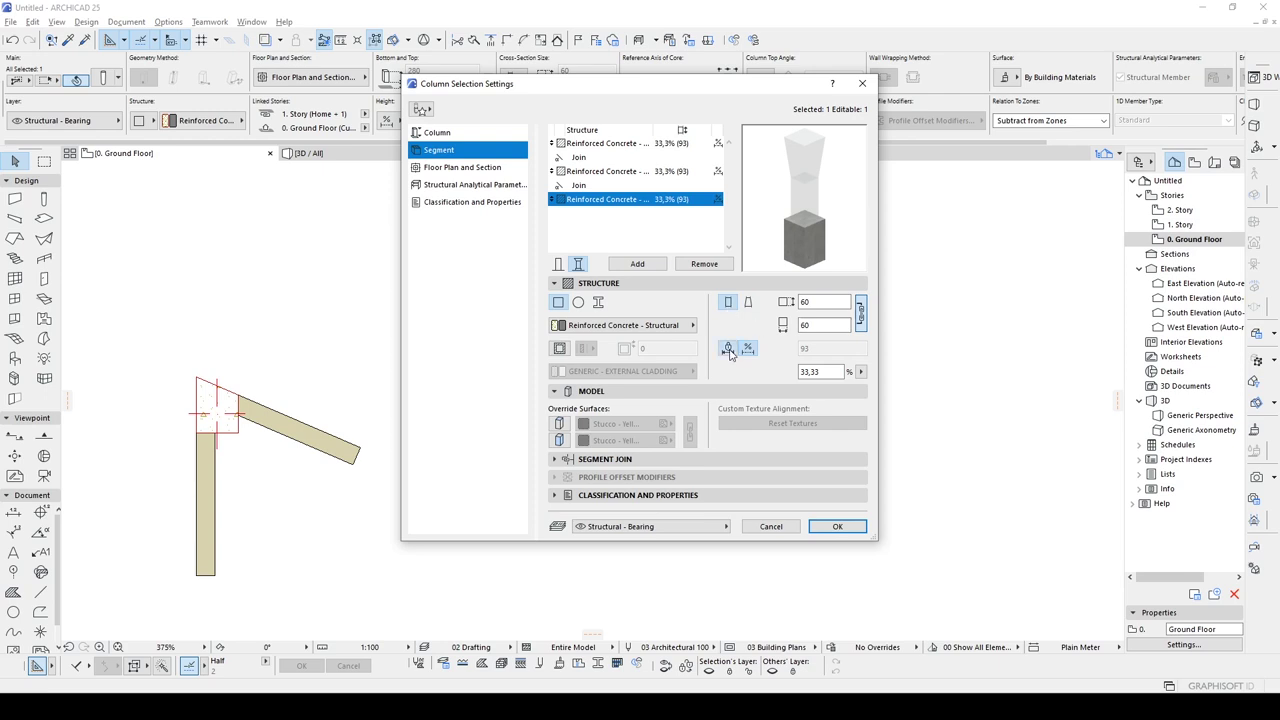
click(728, 348)
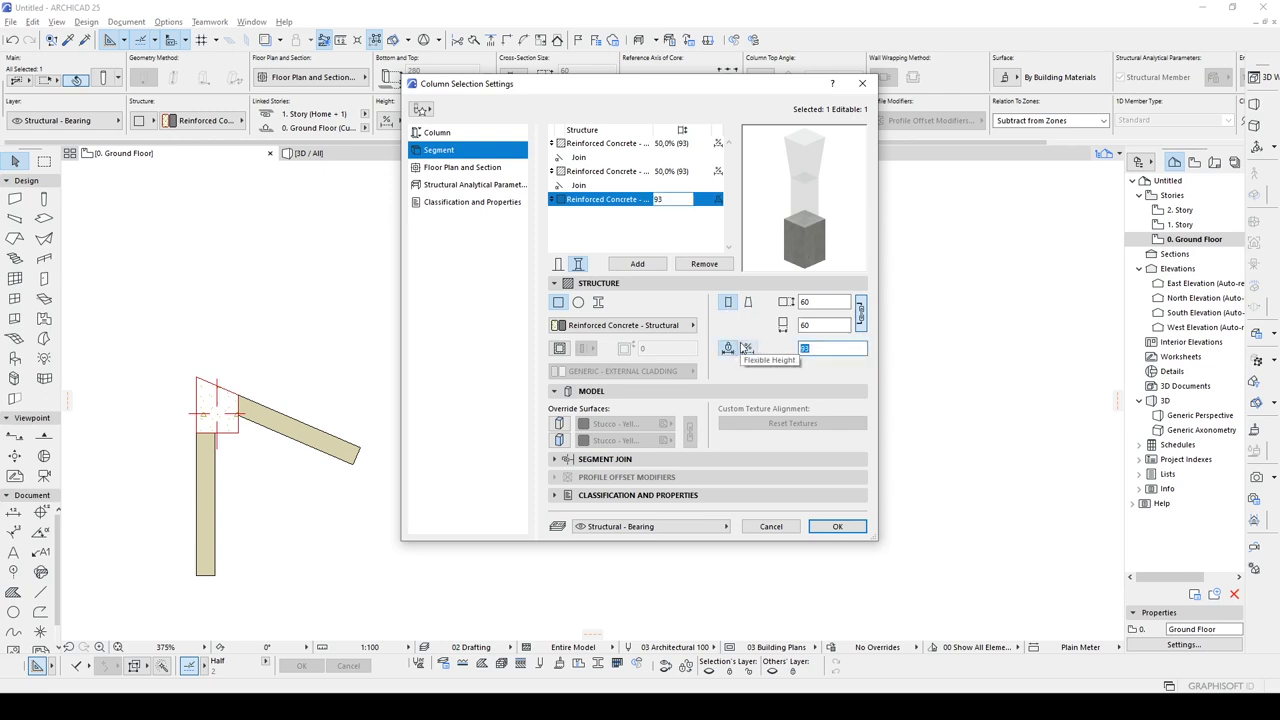
text(100)
key(Tab)
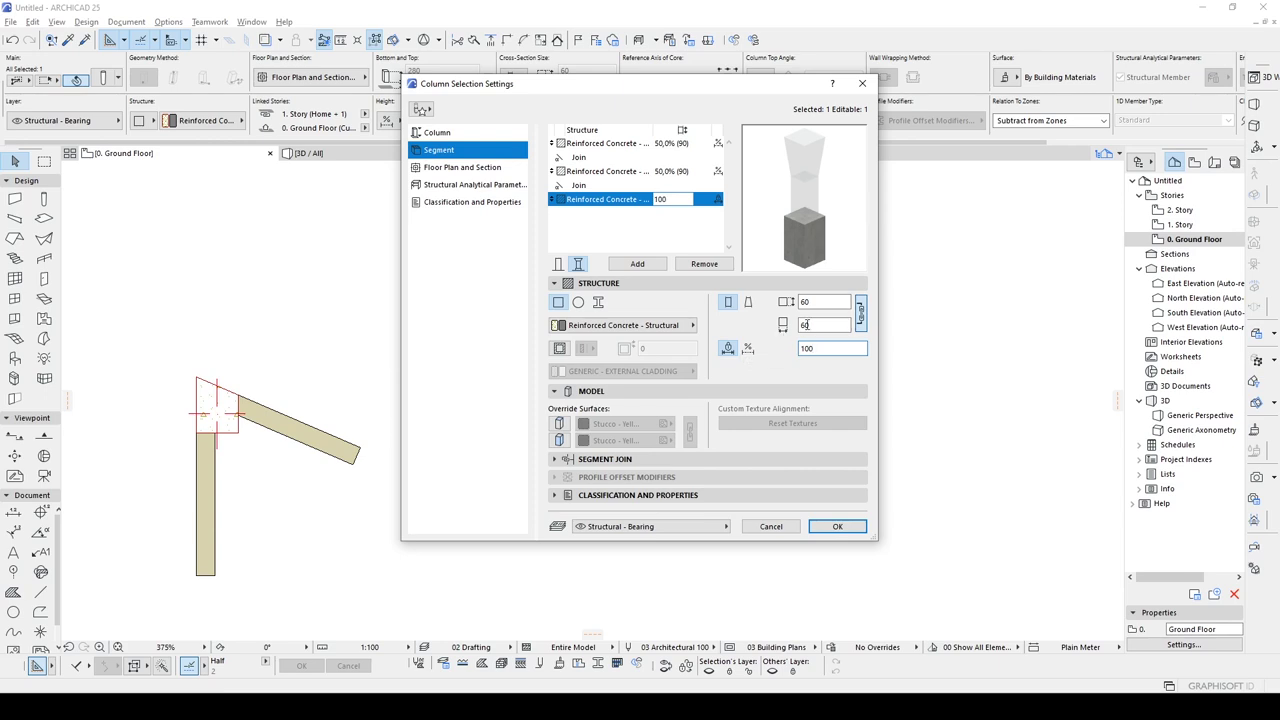
key(shift+Tab)
text(35)
click(822, 328)
key(shift+Tab)
text(40)
click(811, 325)
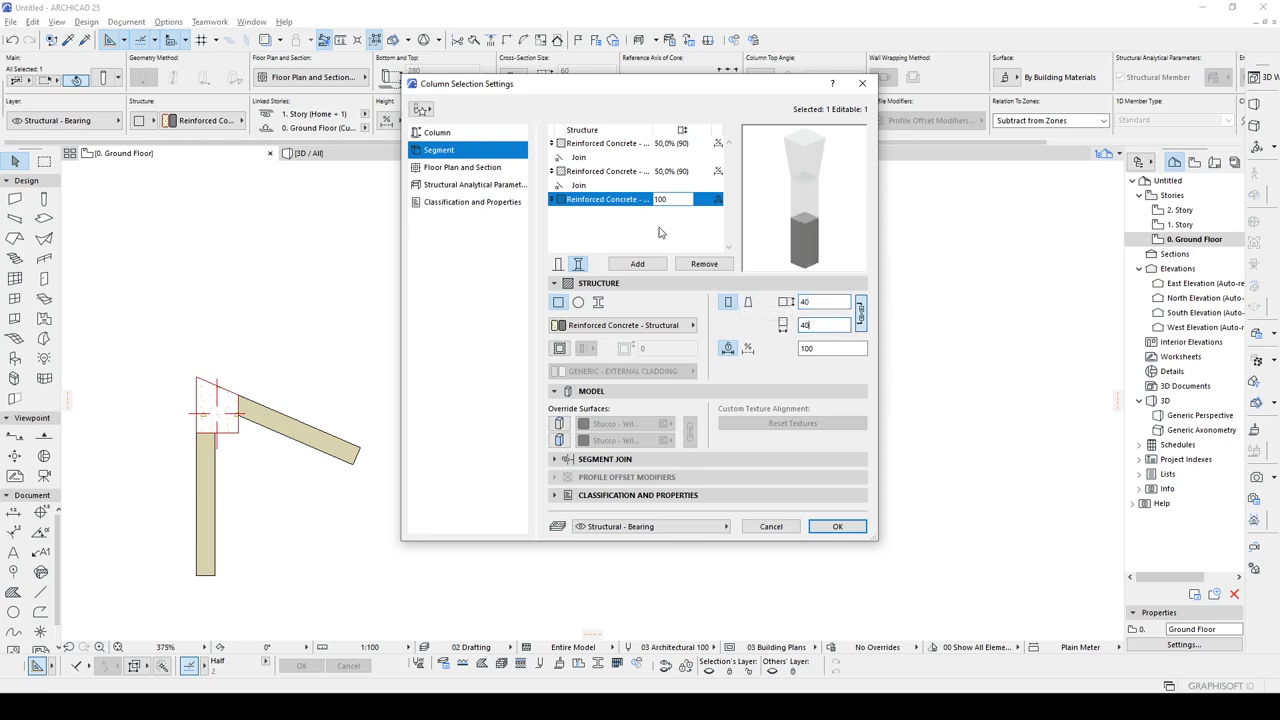
Give the bottom segment the Brick - Finish building material instead of Stone - Finish
click(617, 172)
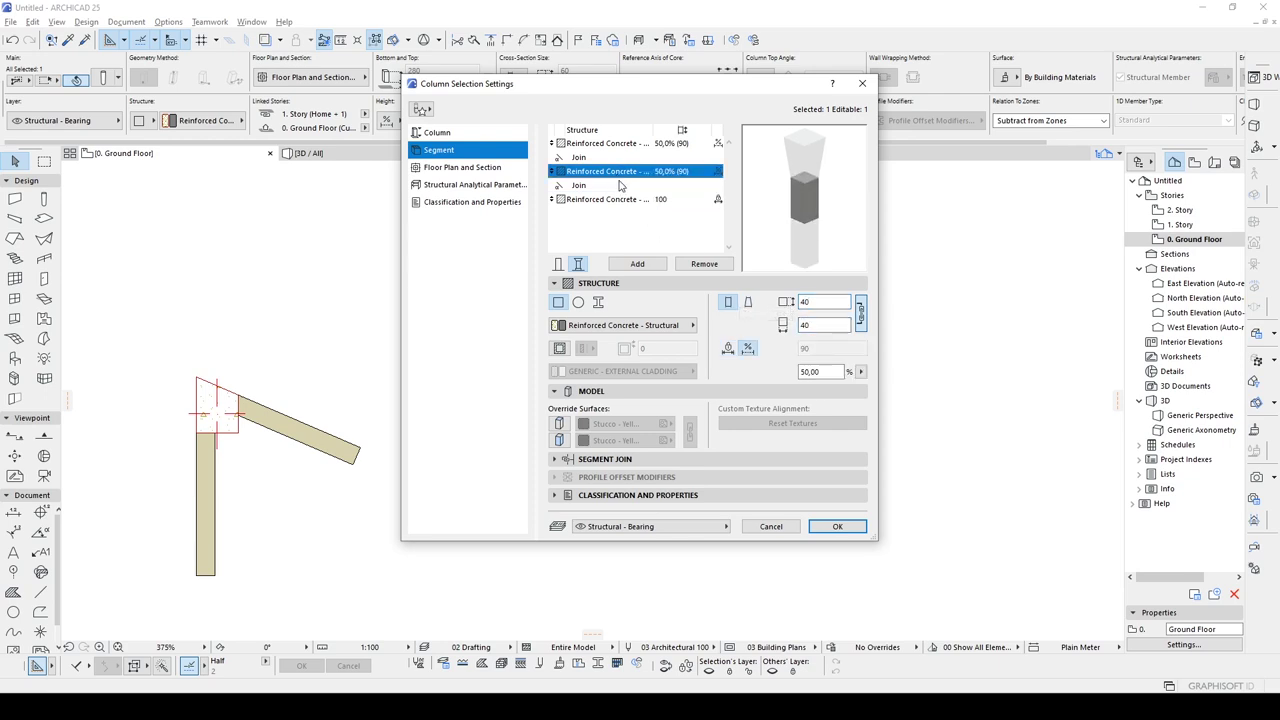
click(607, 199)
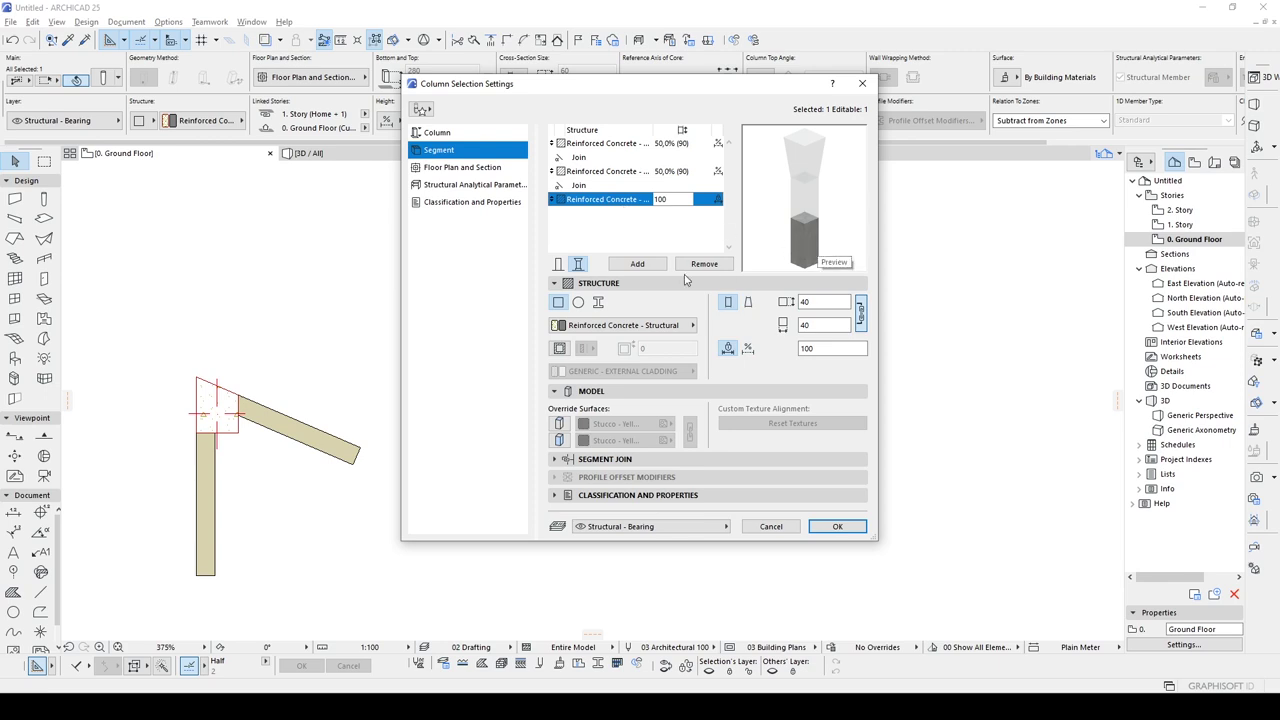
click(648, 326)
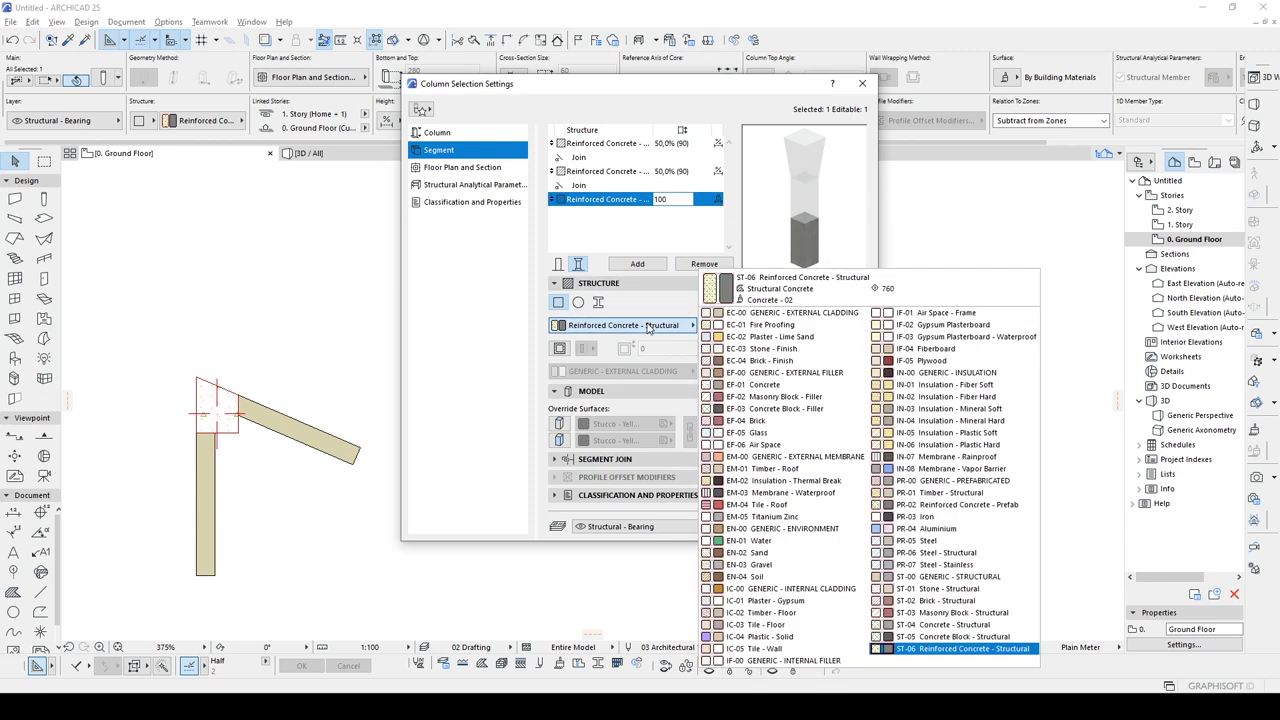
key(s)
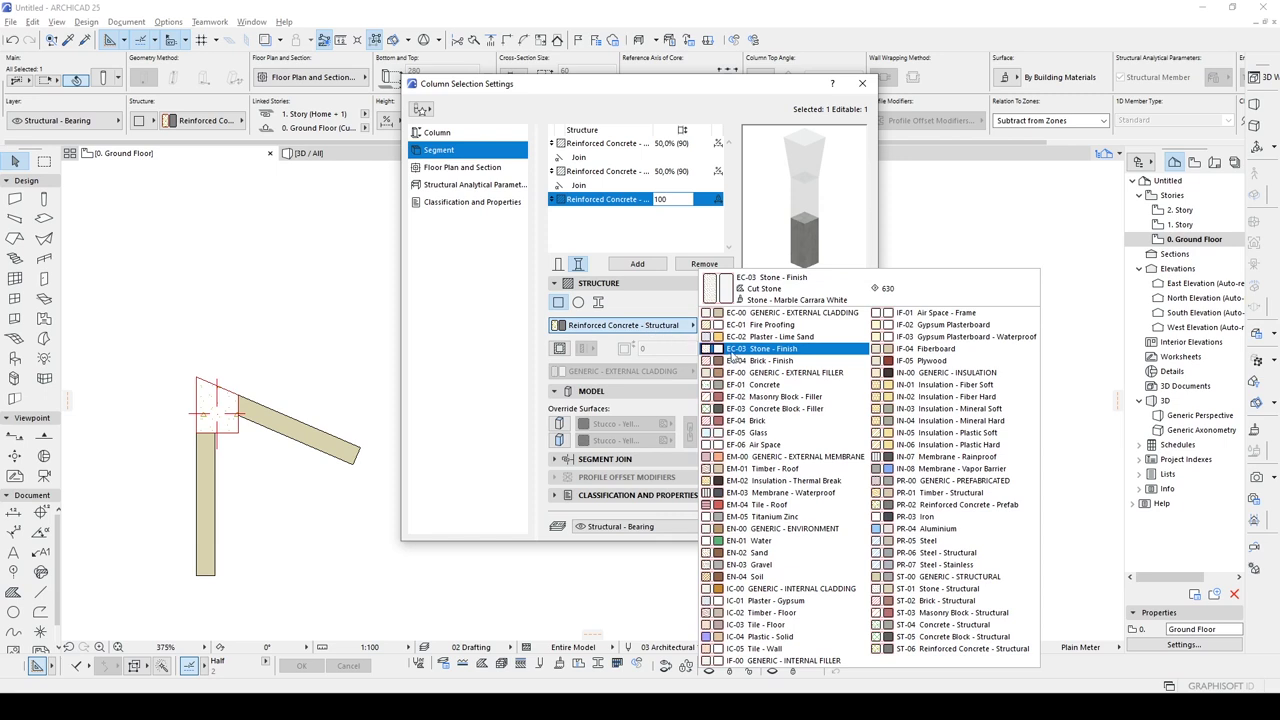
click(781, 348)
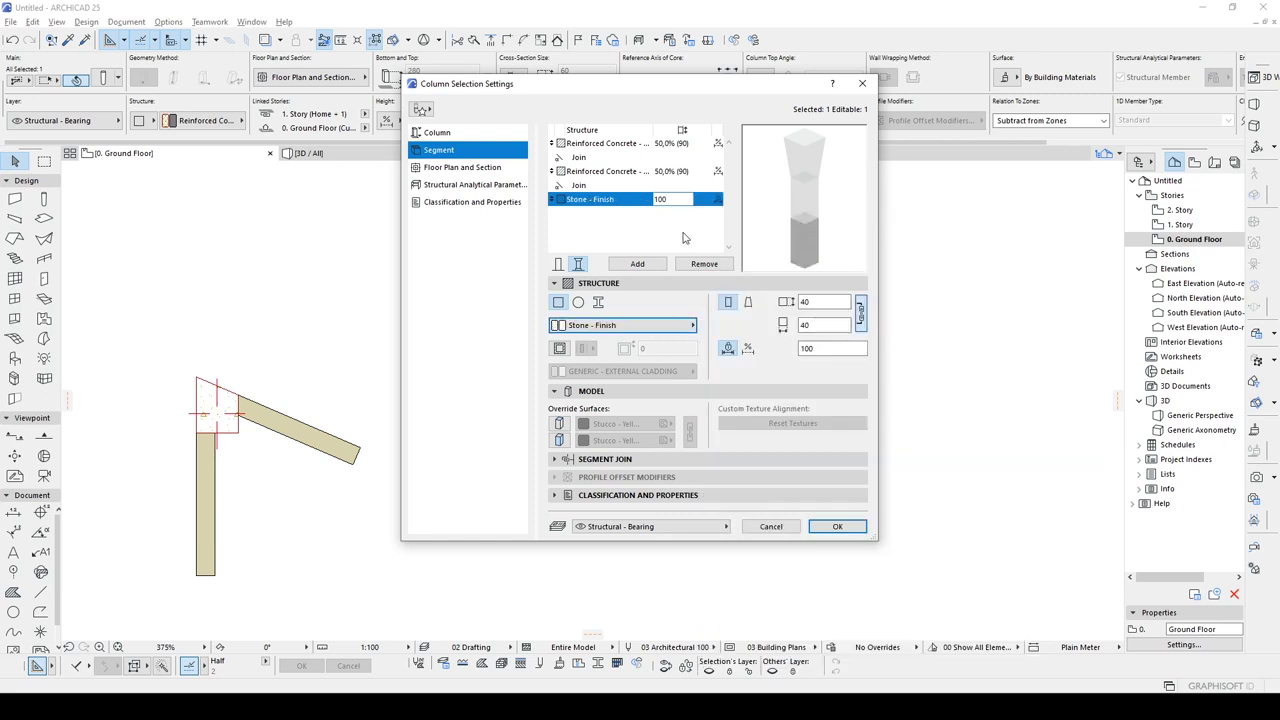
click(686, 325)
click(763, 361)
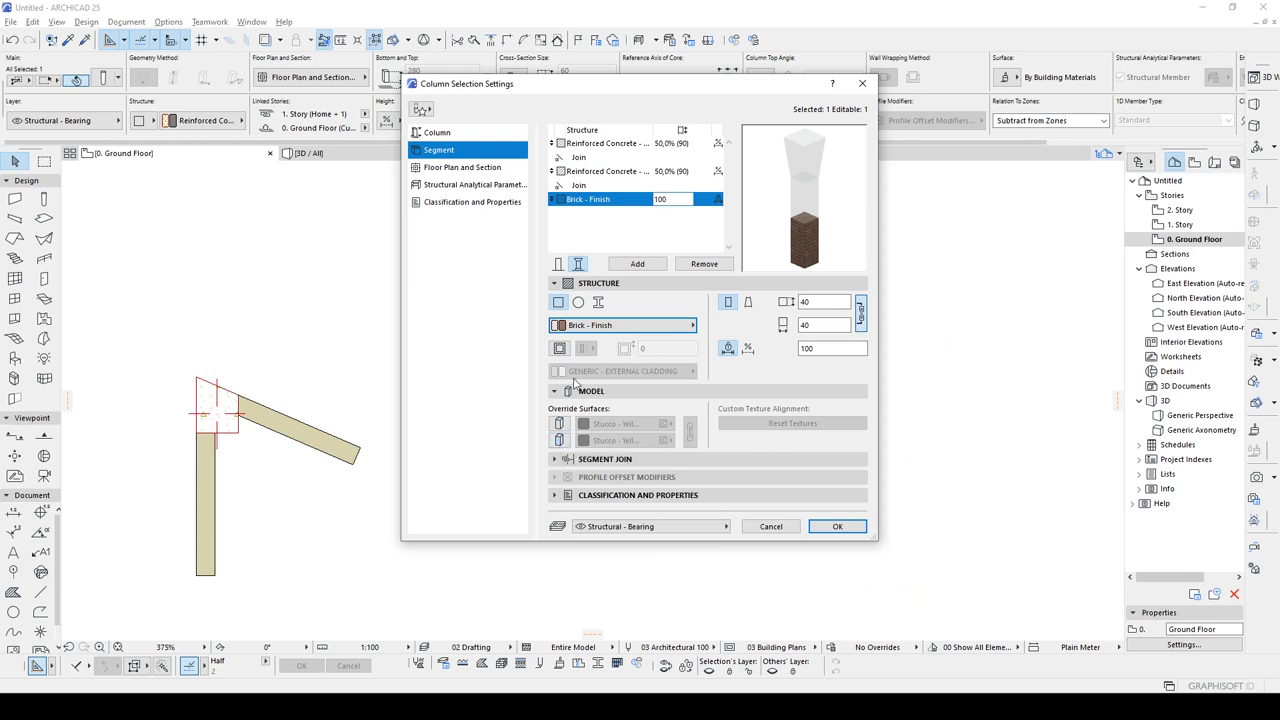
click(609, 172)
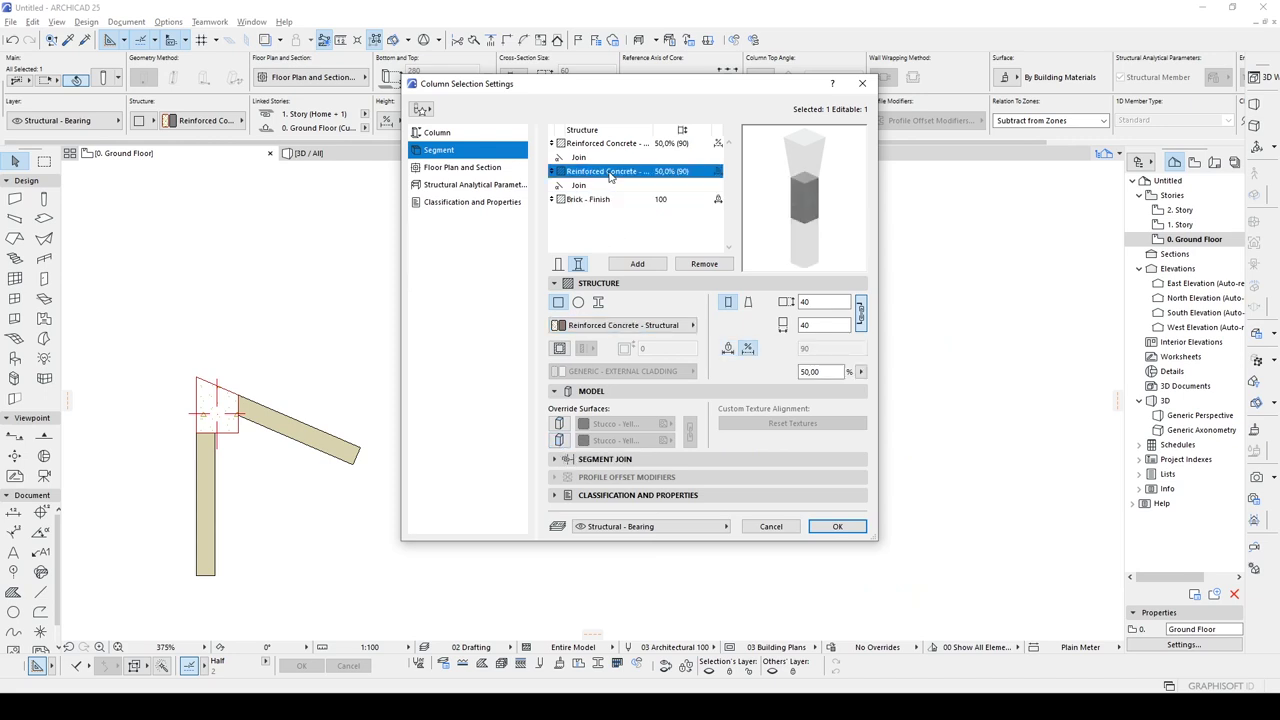
Give the middle segment an absolute height of 5 and a 45 × 45 size
click(731, 349)
double_click(810, 349)
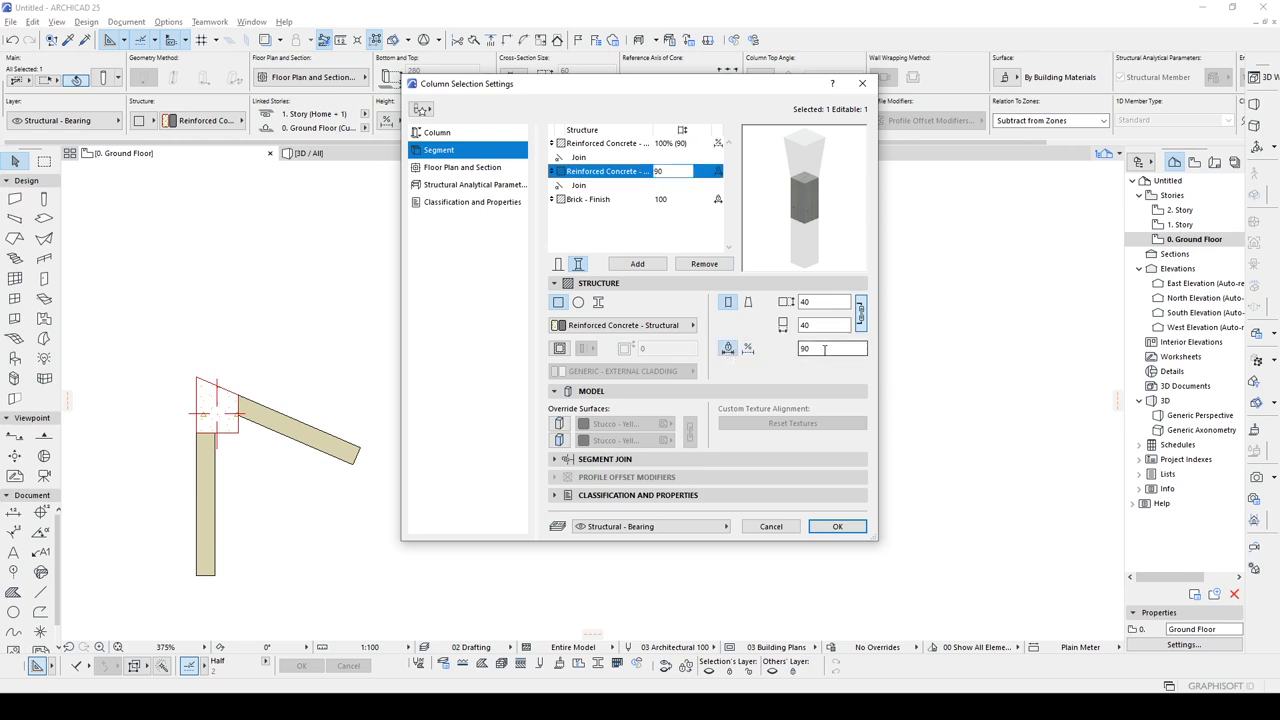
text(5)
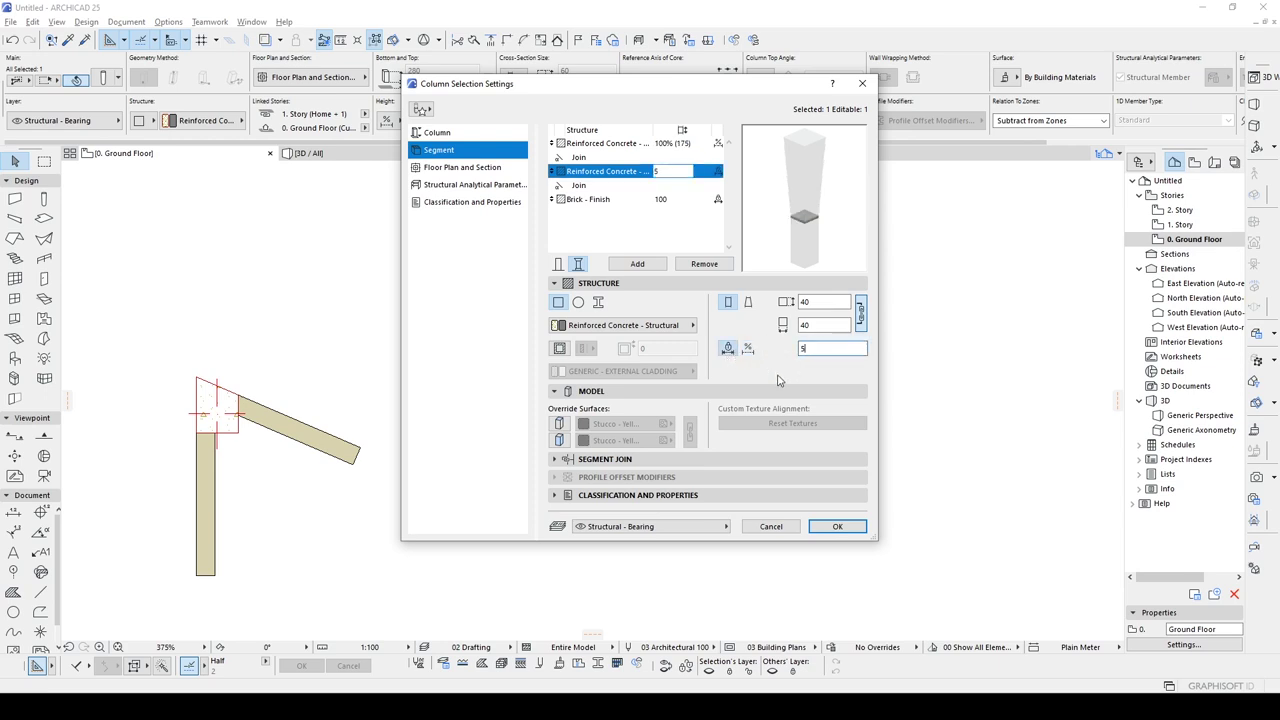
double_click(812, 302)
text(45)
key(Tab)
click(814, 325)
Set the middle segment's building material to EC-03 Stone - Finish
click(559, 423)
click(560, 440)
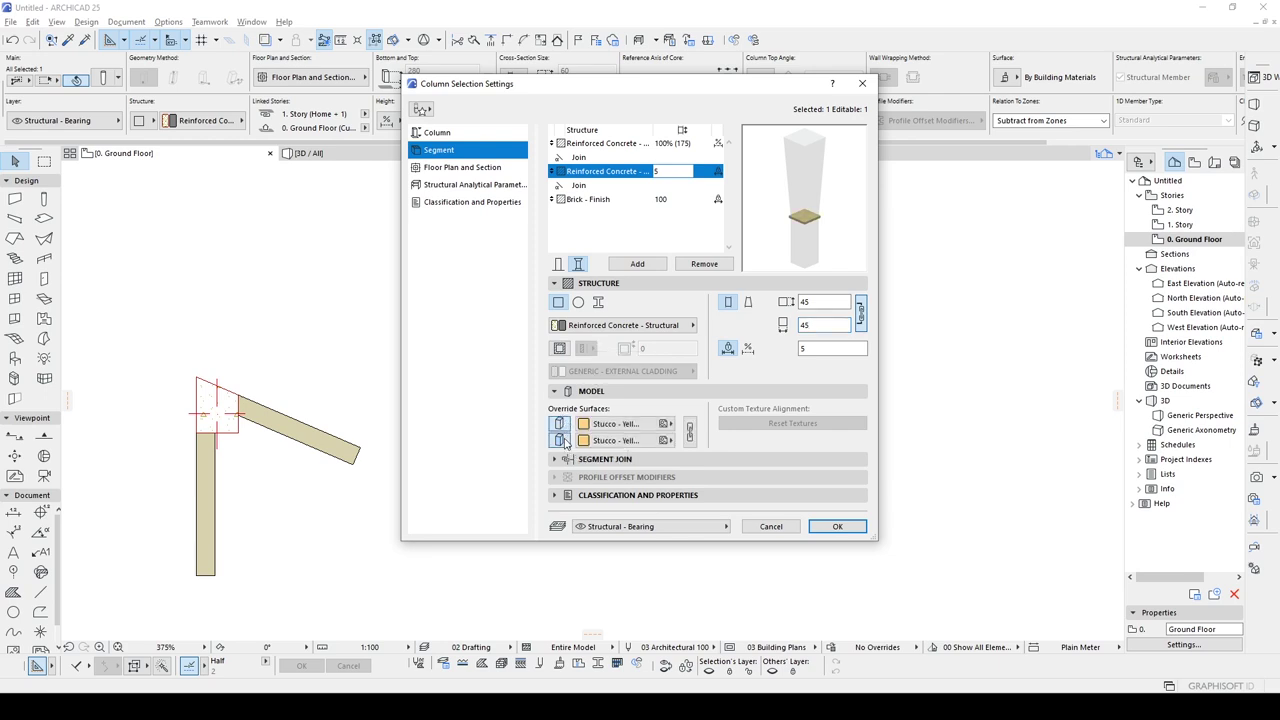
click(560, 440)
click(559, 423)
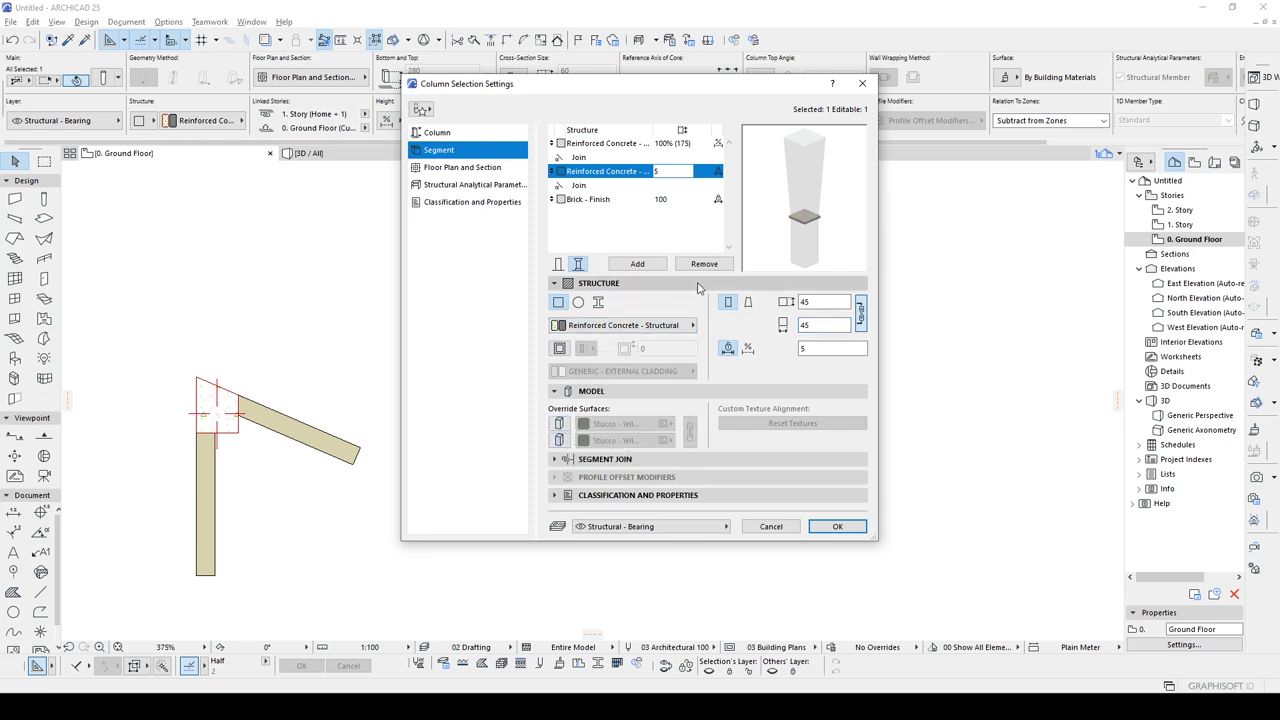
click(627, 325)
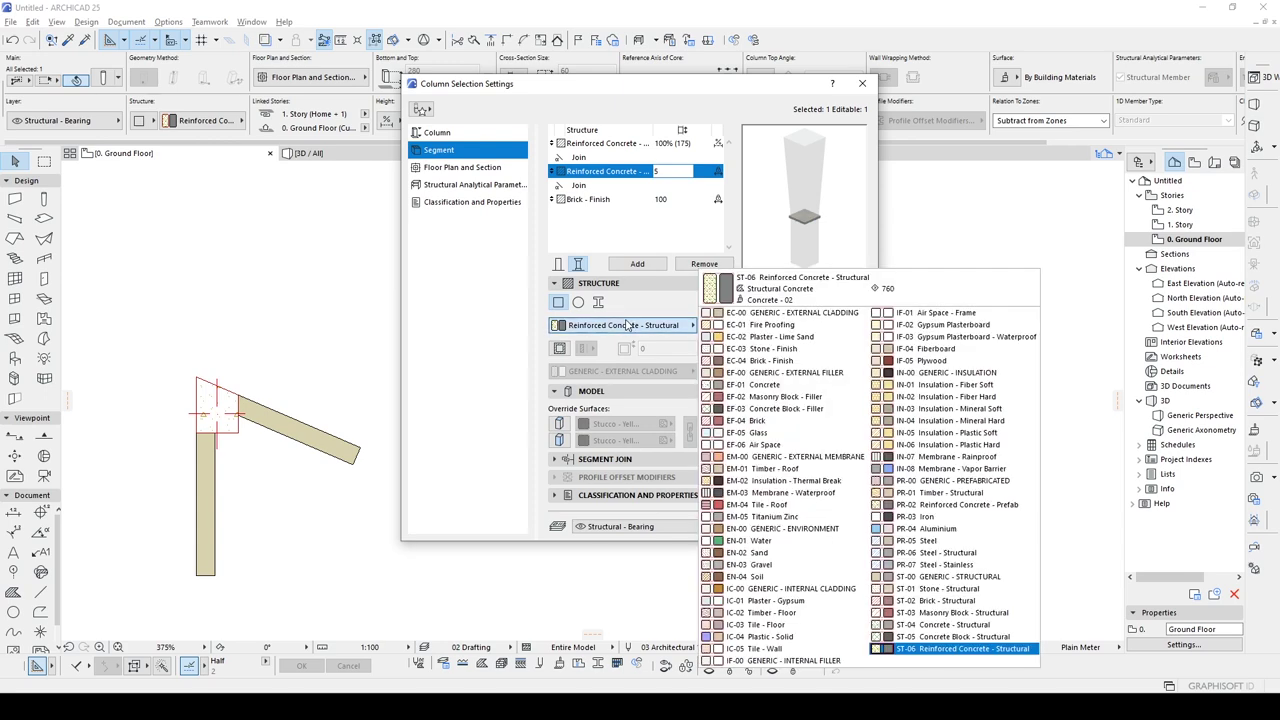
click(756, 349)
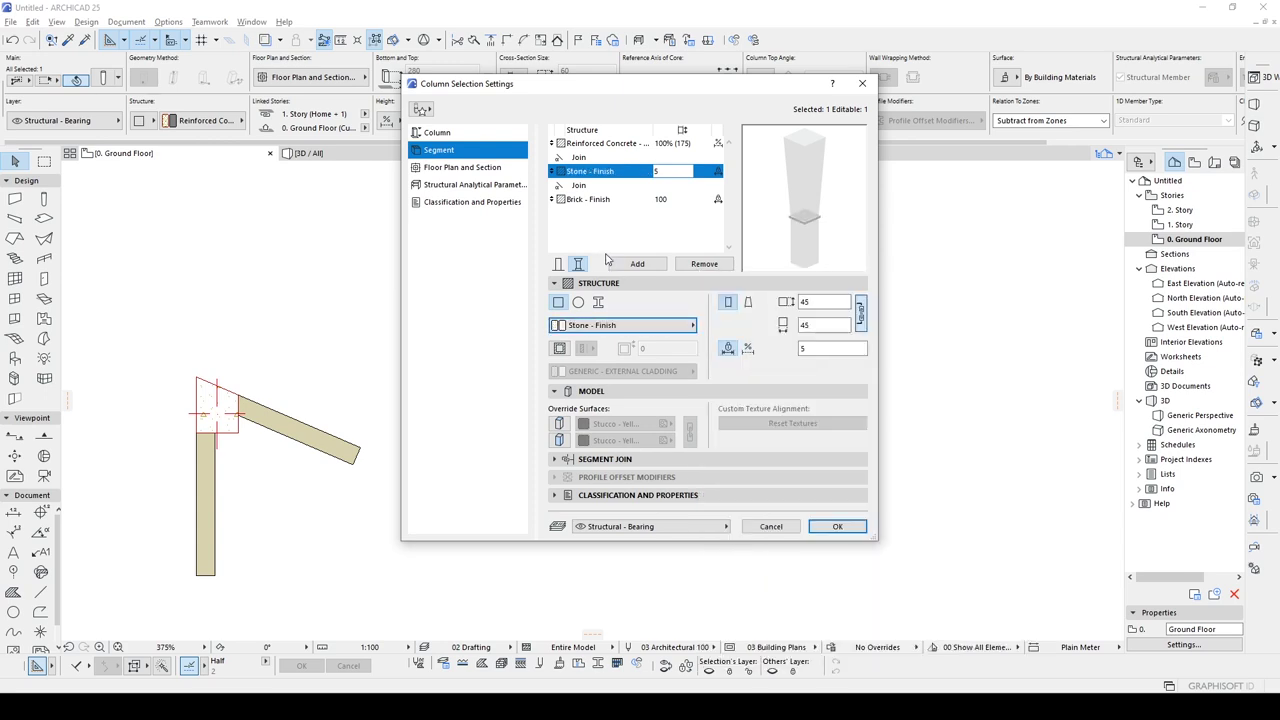
click(601, 145)
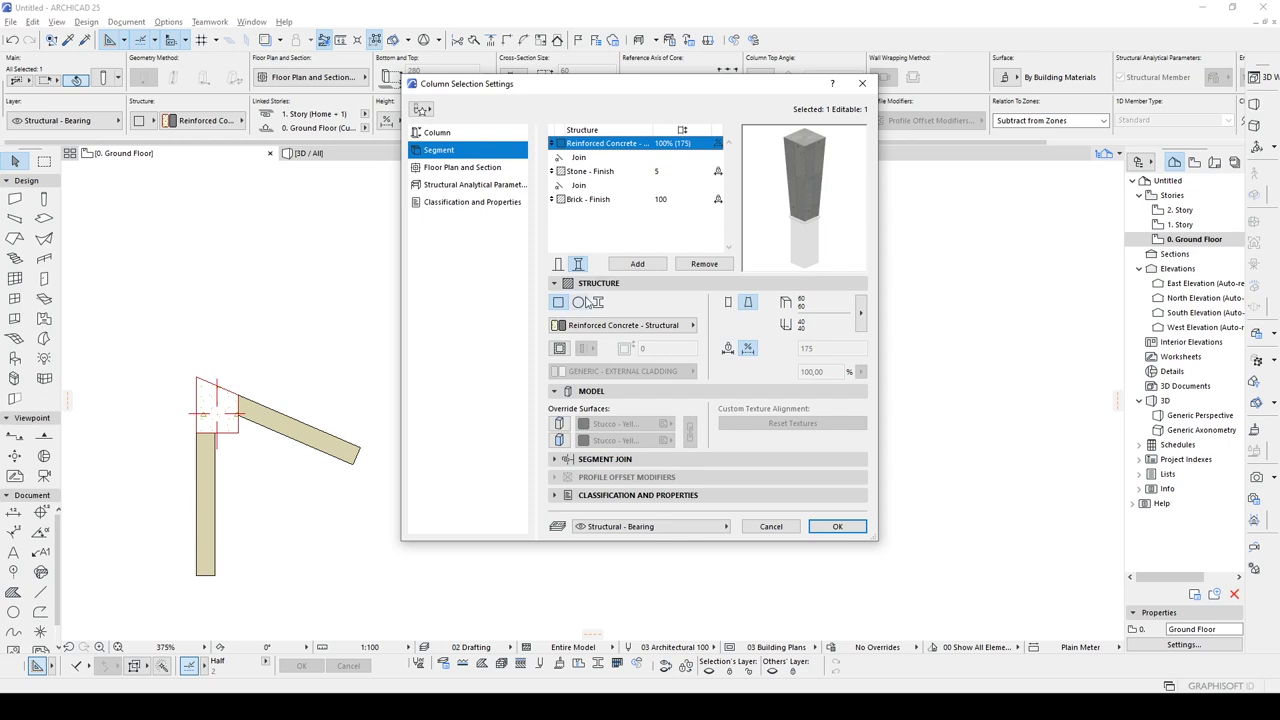
Make the top segment circular and straight, with an absolute length and a 15 diameter
click(579, 302)
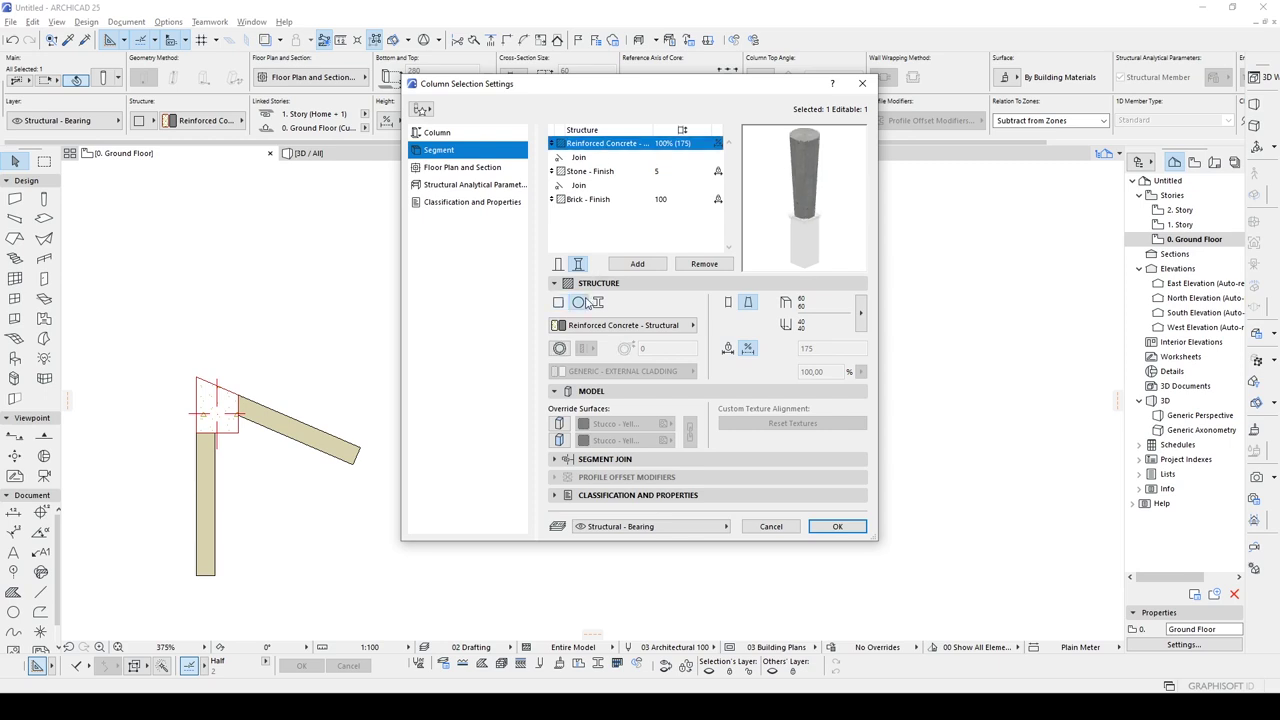
click(728, 302)
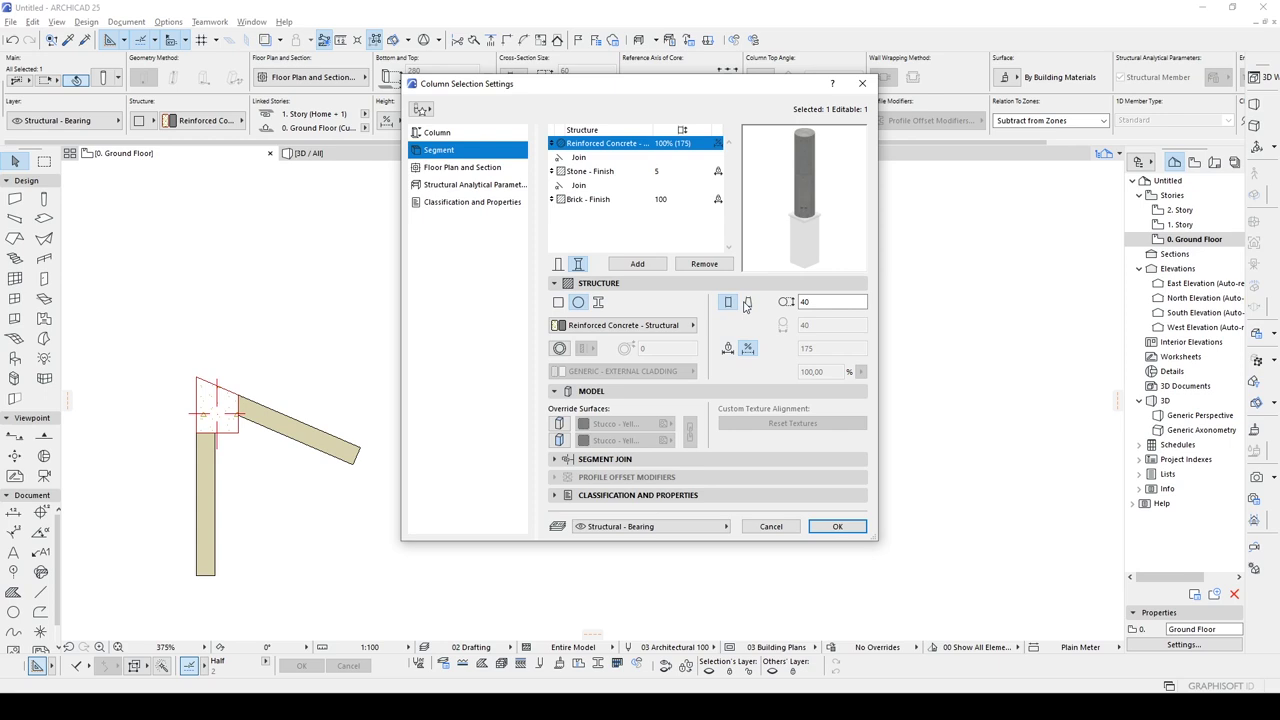
click(728, 348)
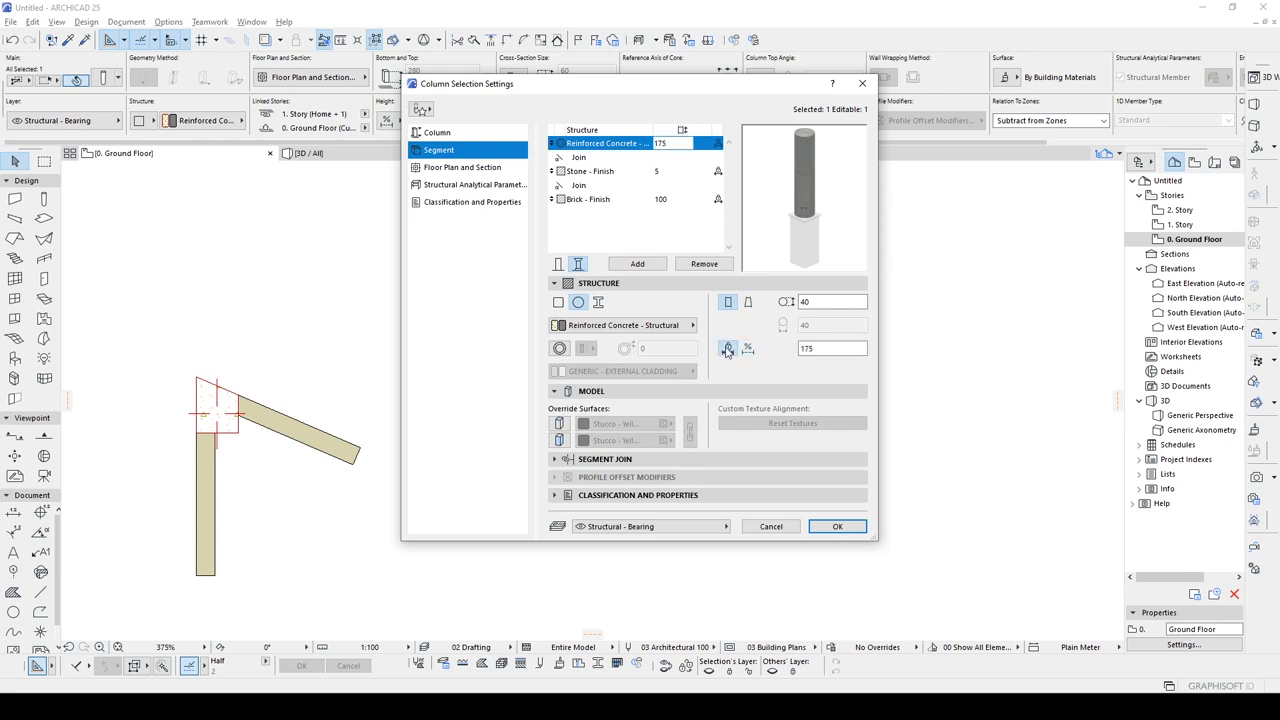
double_click(824, 349)
text(2)
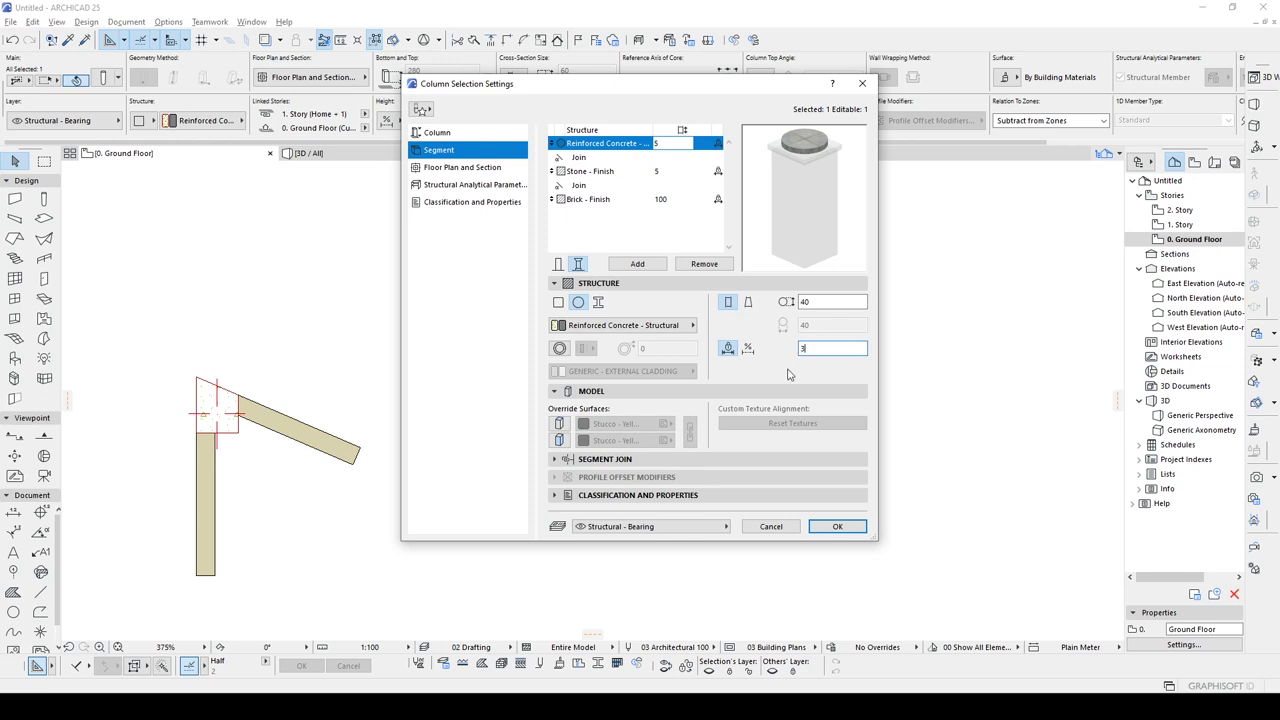
double_click(815, 302)
text(15)
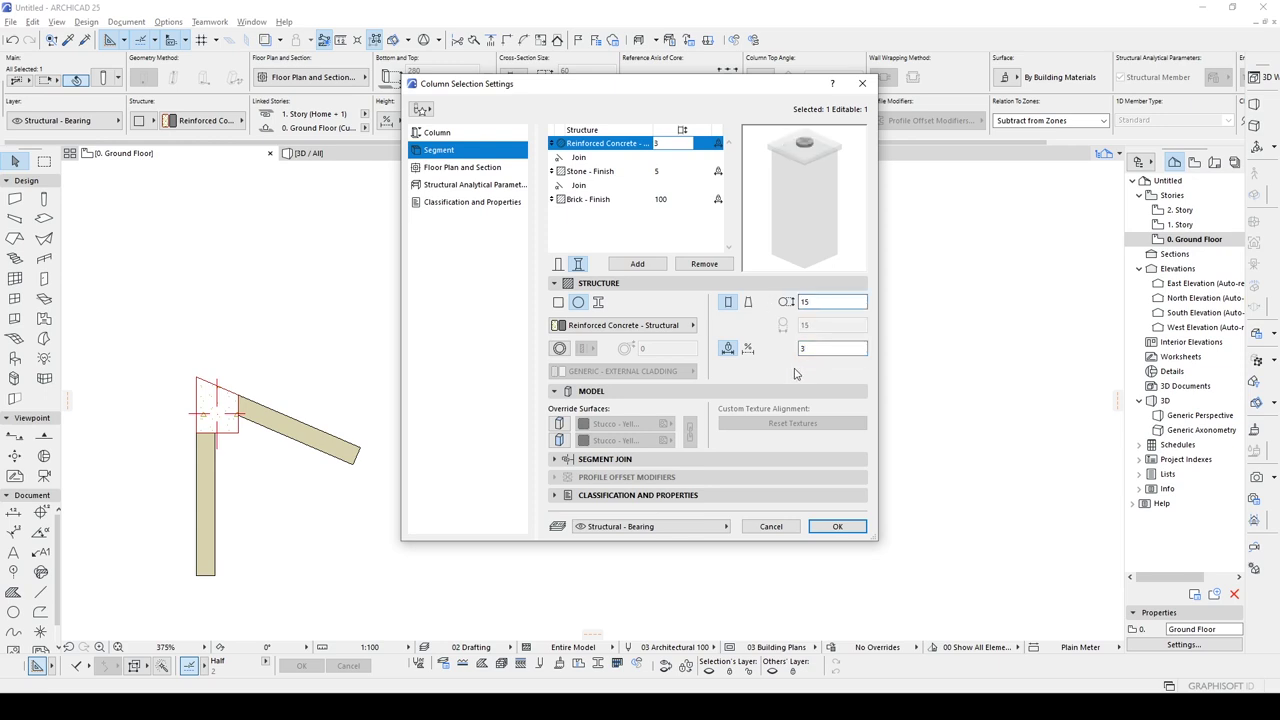
Assign PR-04 Aluminium to the top segment and set its height to 4
click(648, 326)
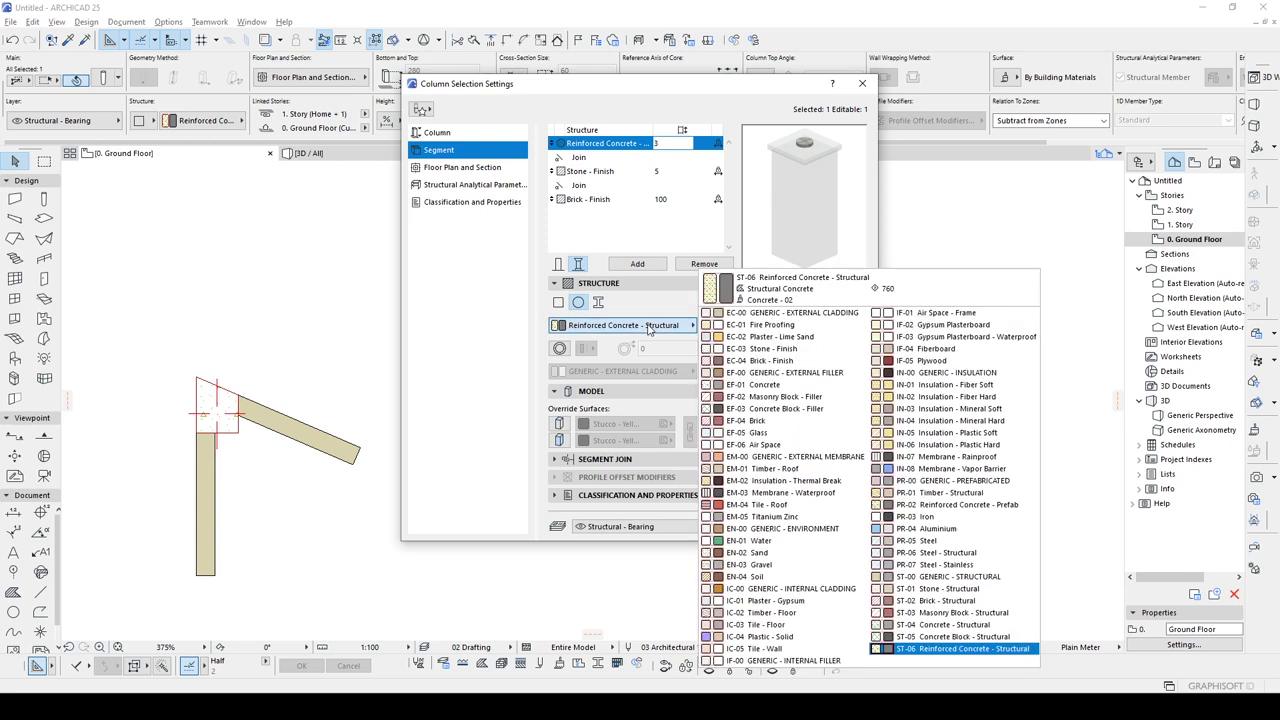
click(931, 530)
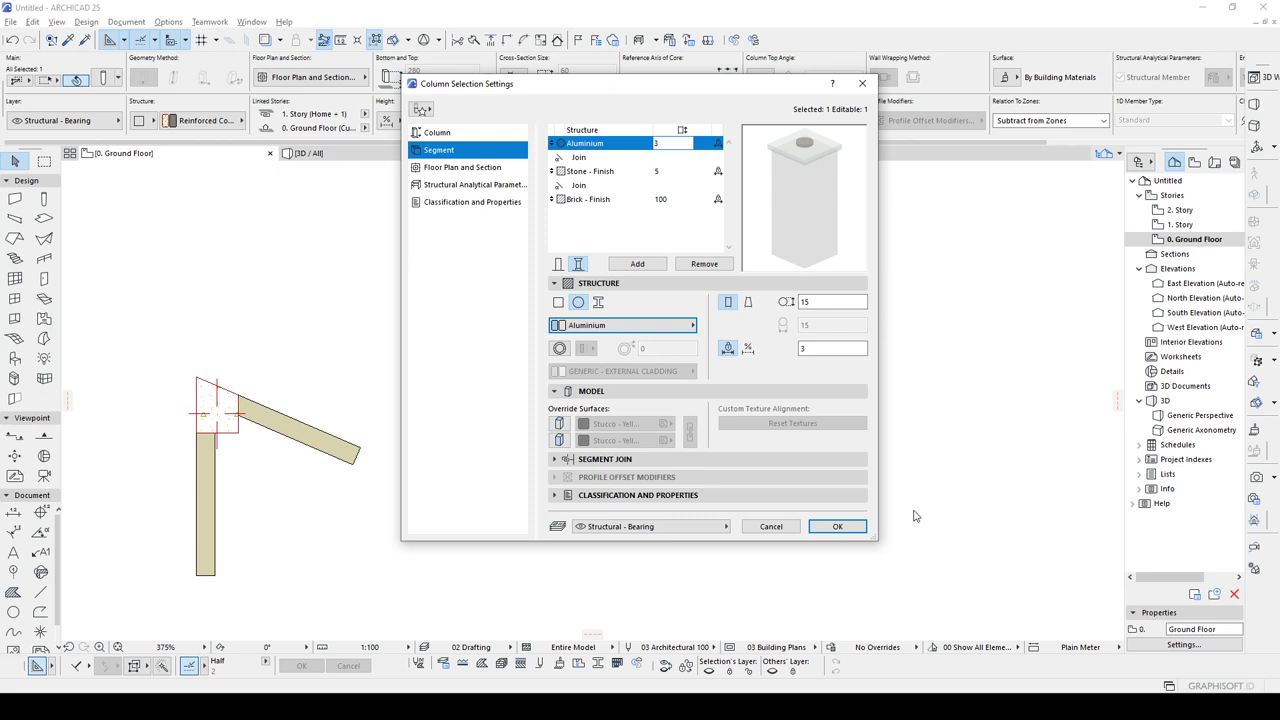
double_click(810, 348)
text(4)
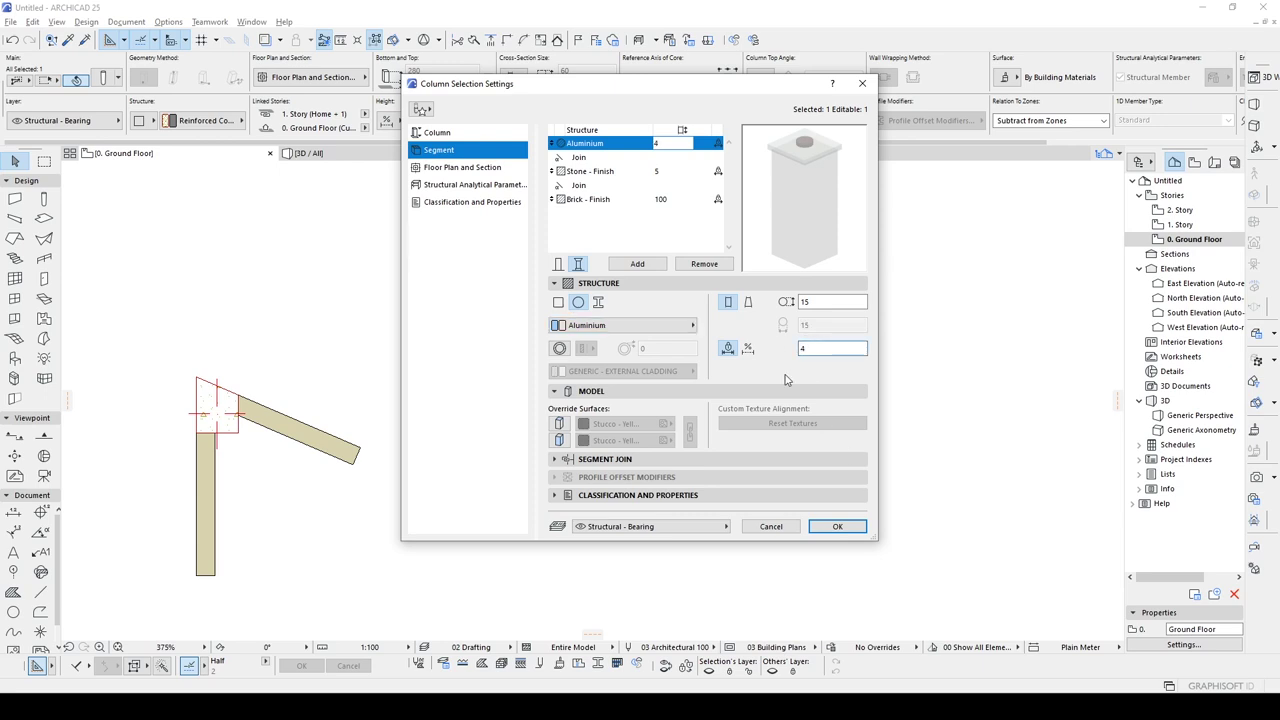
Add a 3-high EF-05 Glass segment with Glass - Lamp surface overrides
click(638, 264)
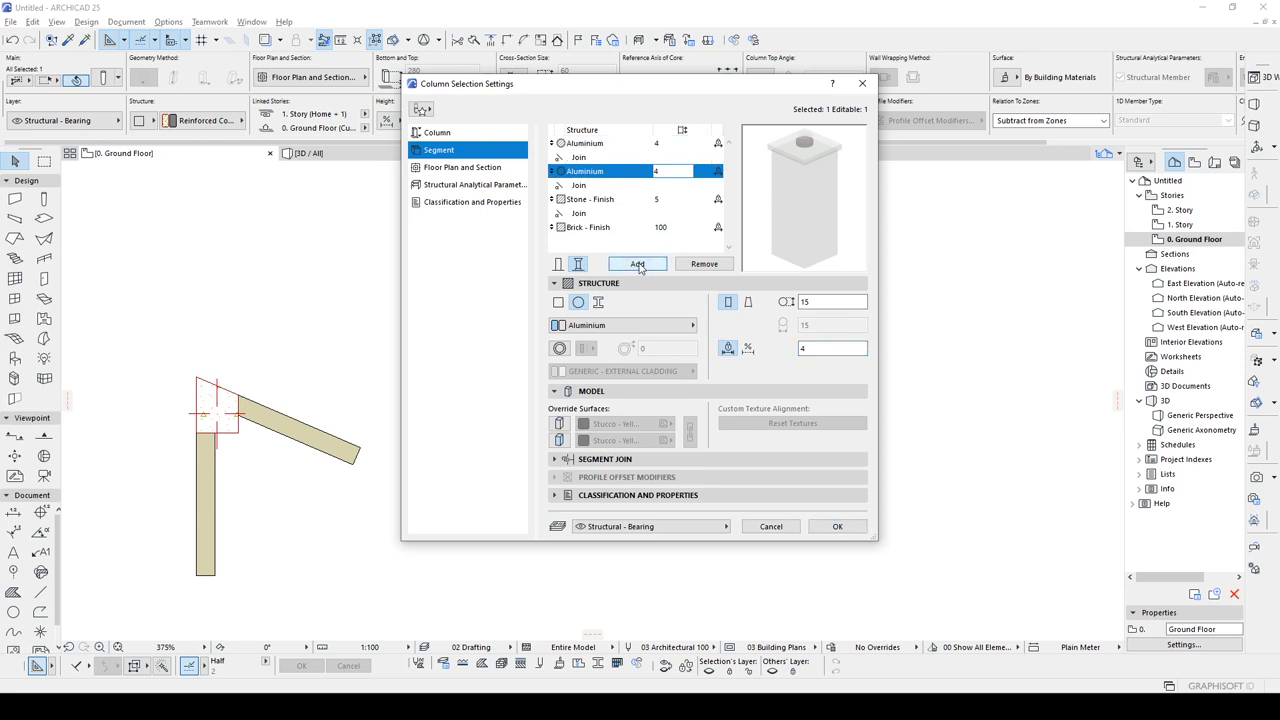
click(630, 143)
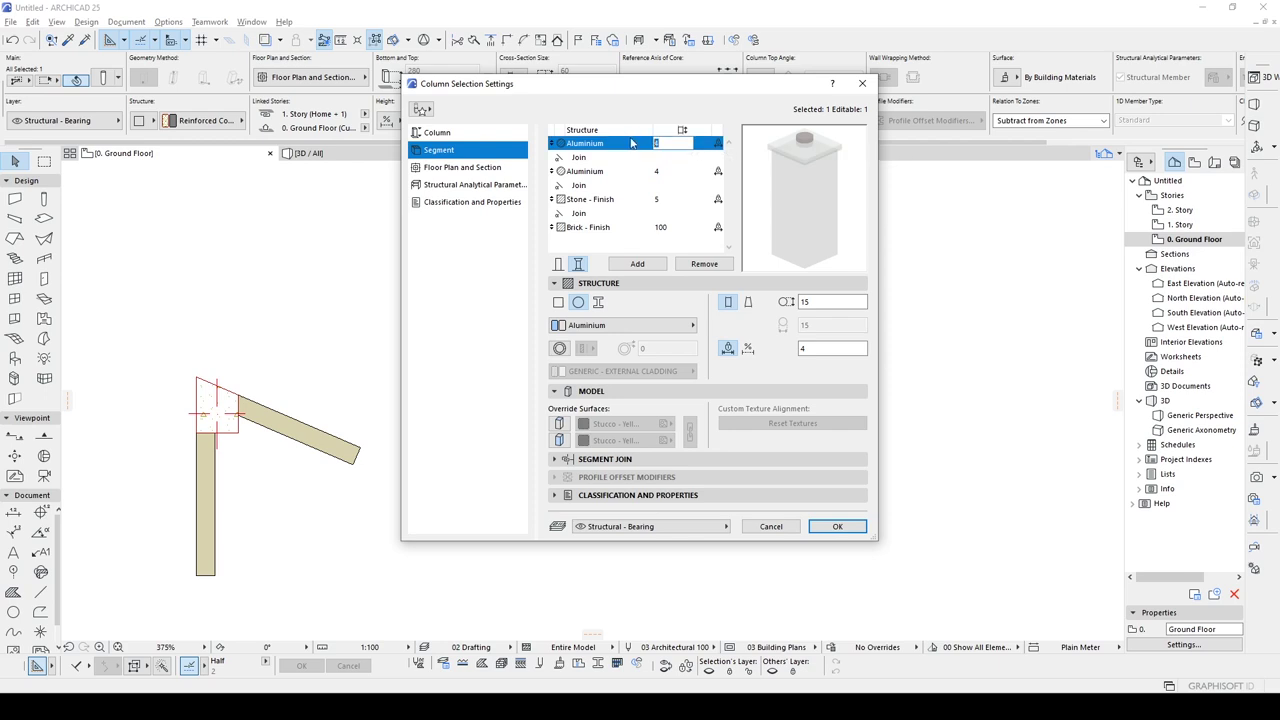
text(3)
click(619, 327)
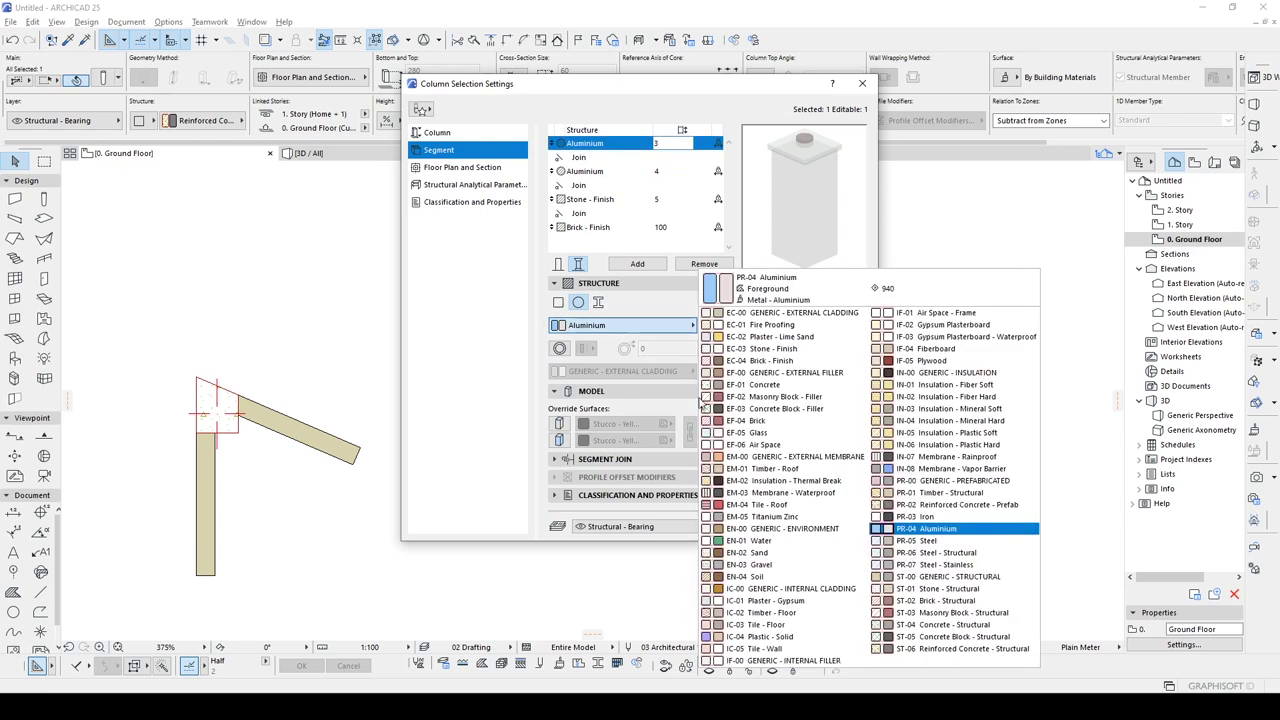
click(757, 434)
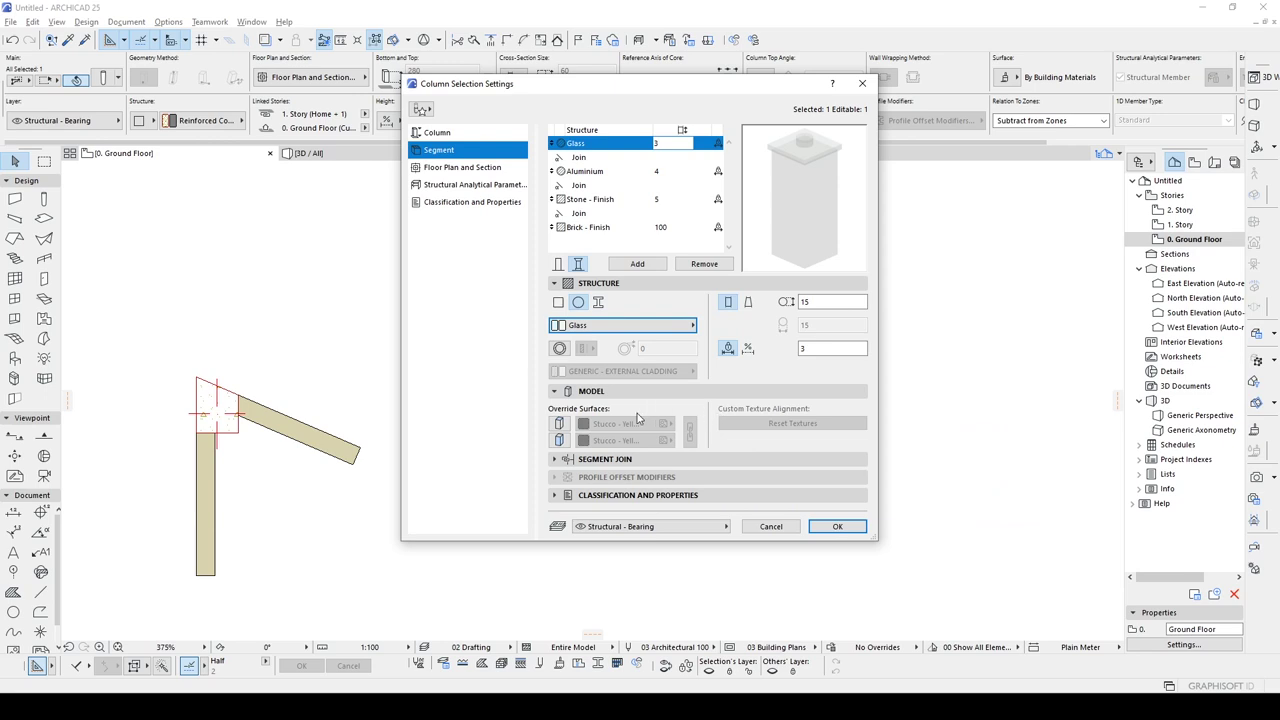
click(558, 423)
click(558, 440)
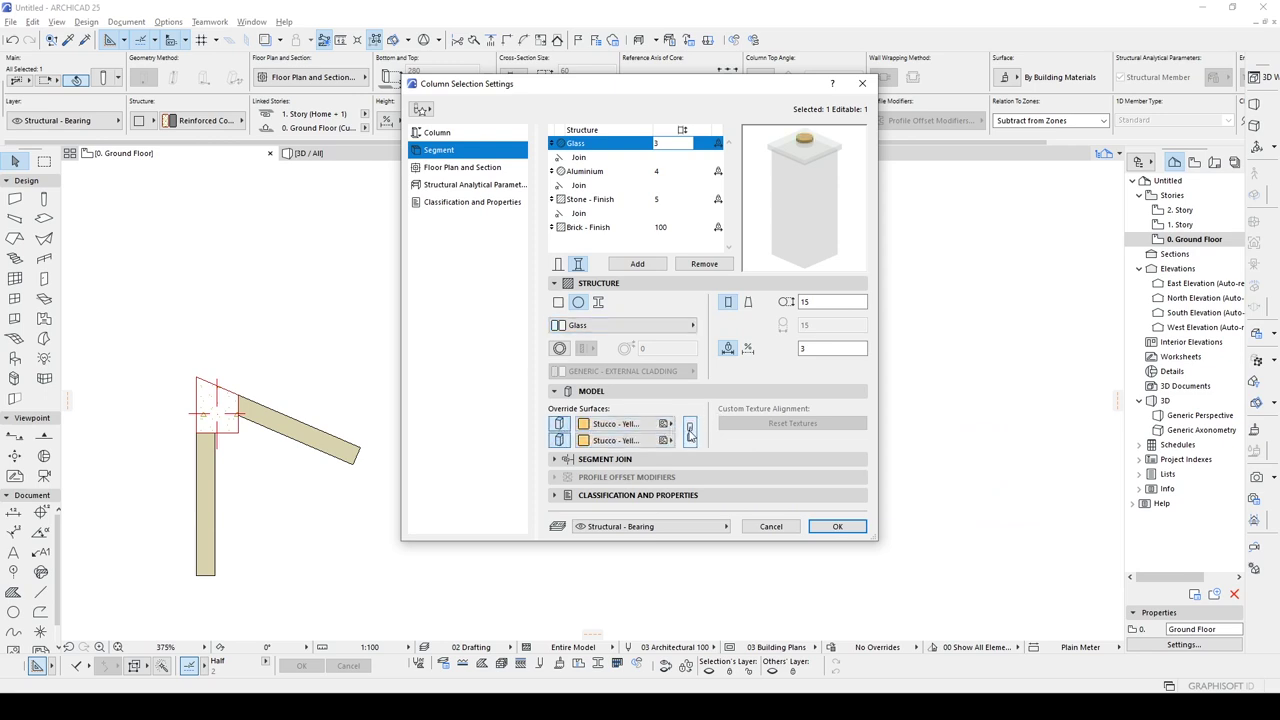
click(645, 424)
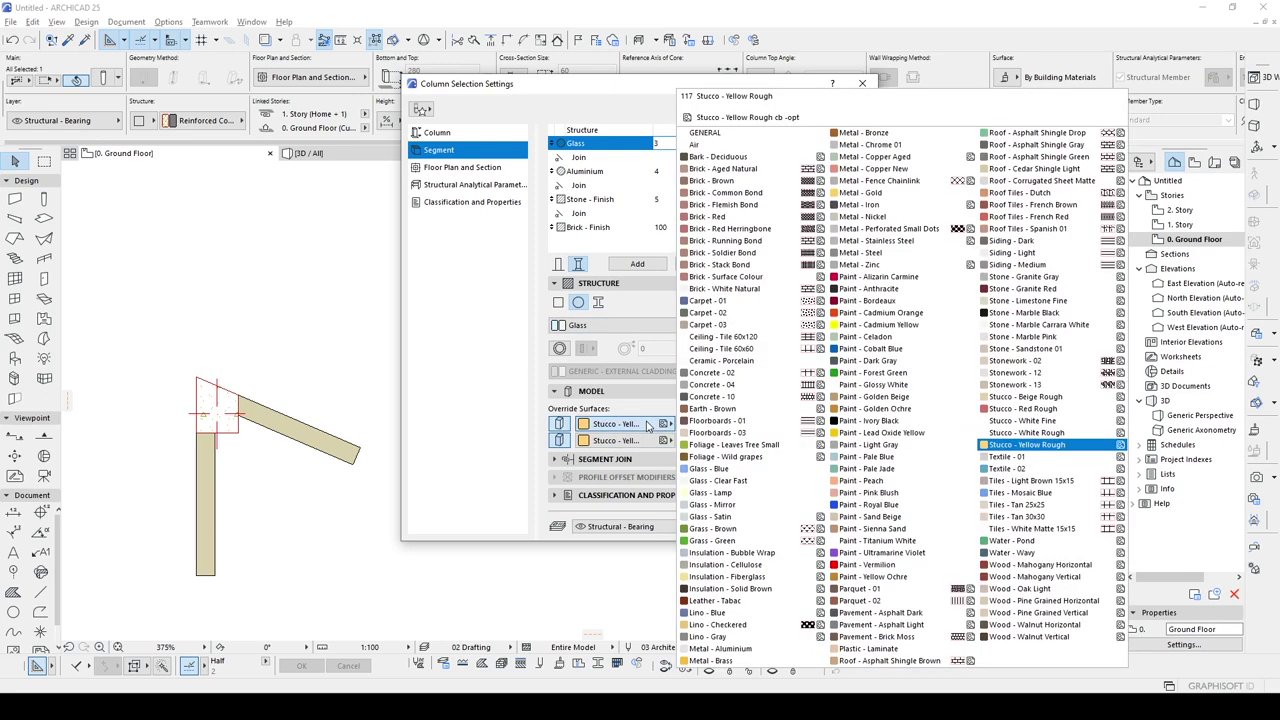
click(720, 493)
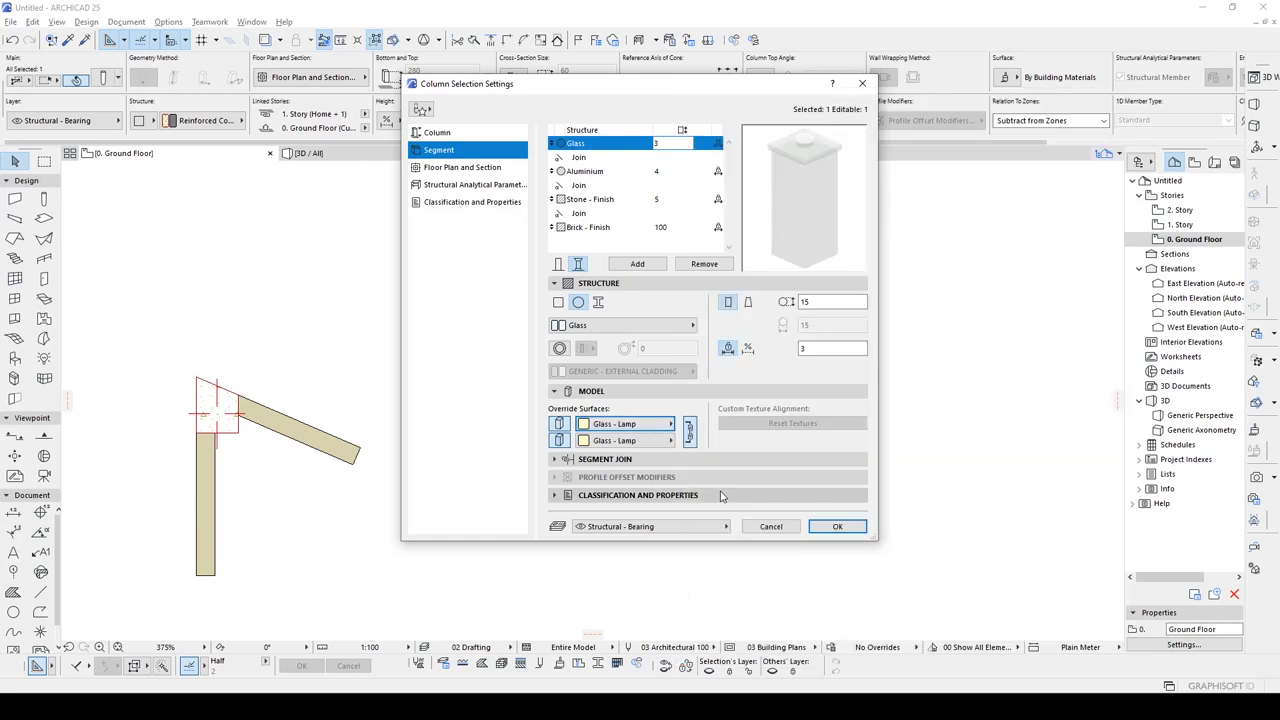
Add another Aluminium segment and move it to the top of the column
click(591, 175)
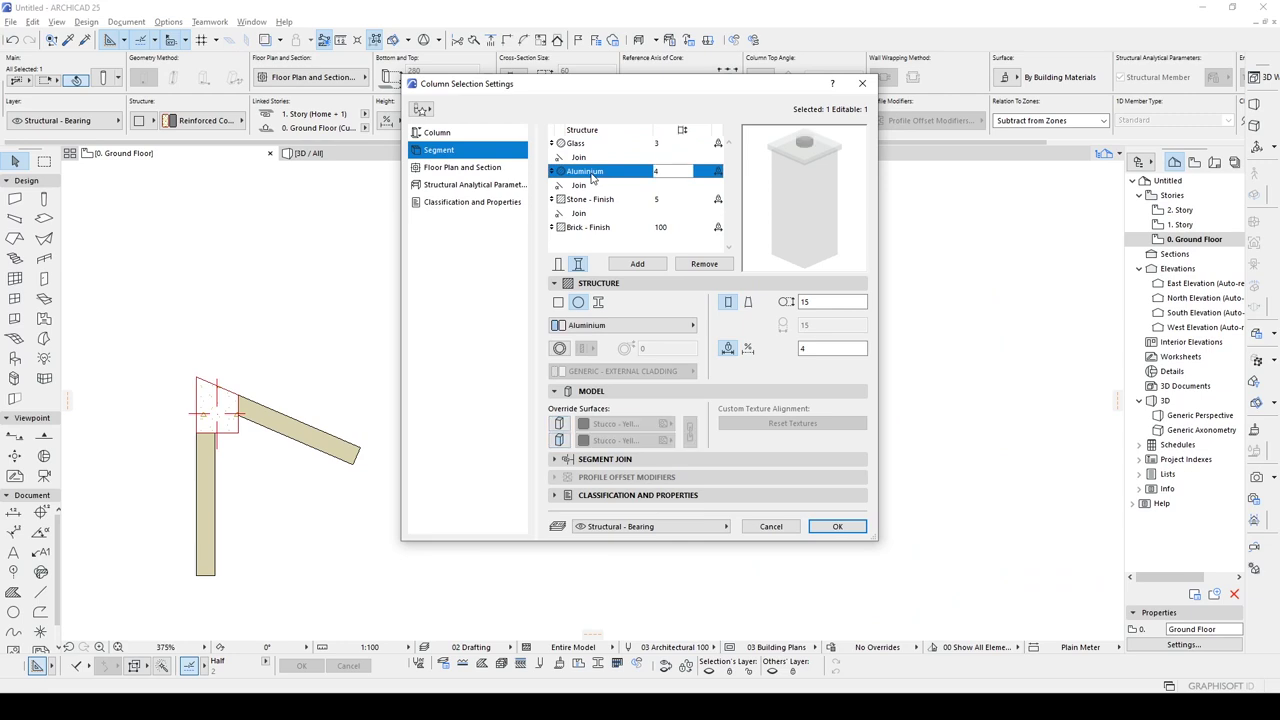
click(637, 263)
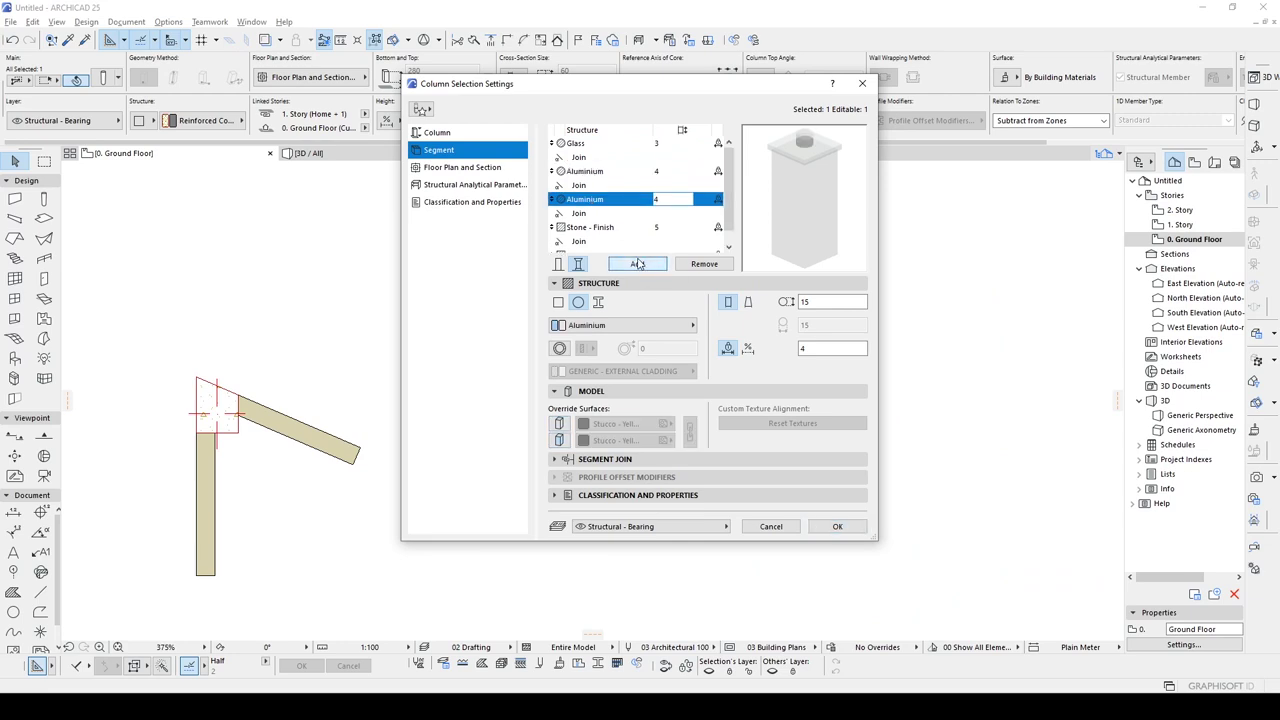
drag(553, 199, 553, 143)
drag(760, 208, 767, 209)
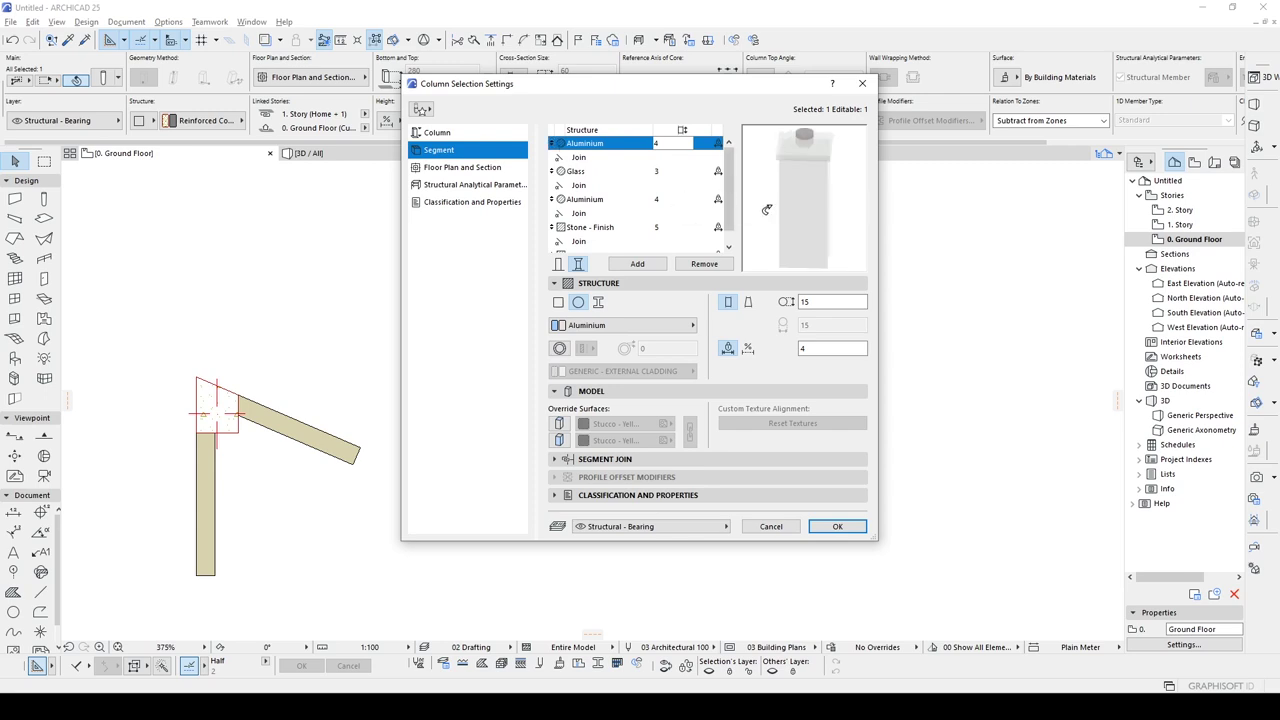
click(615, 241)
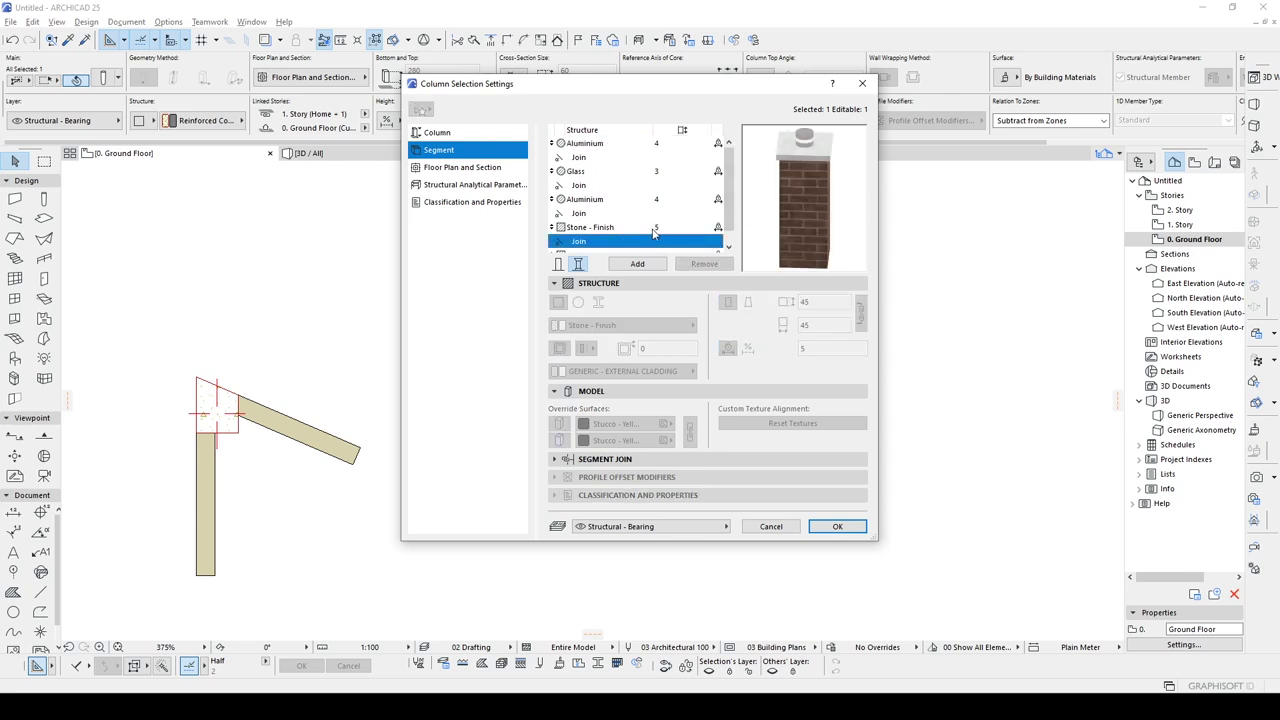
drag(793, 203, 792, 203)
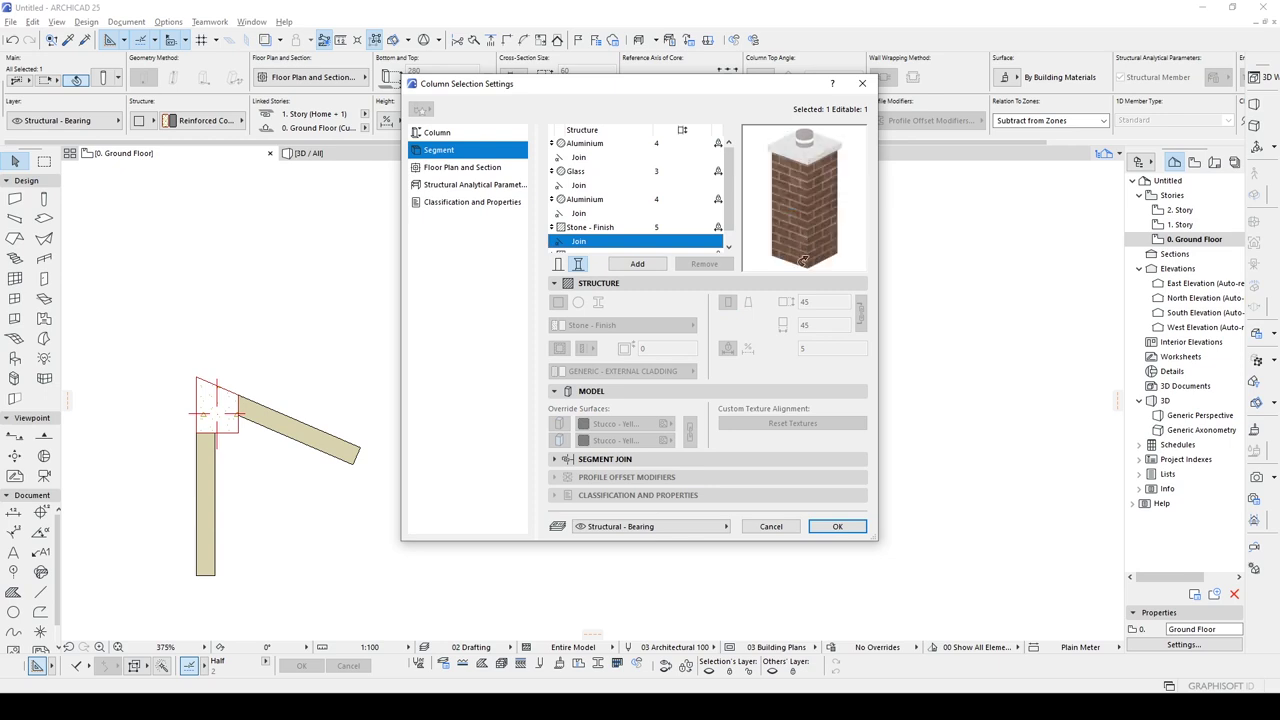
click(835, 525)
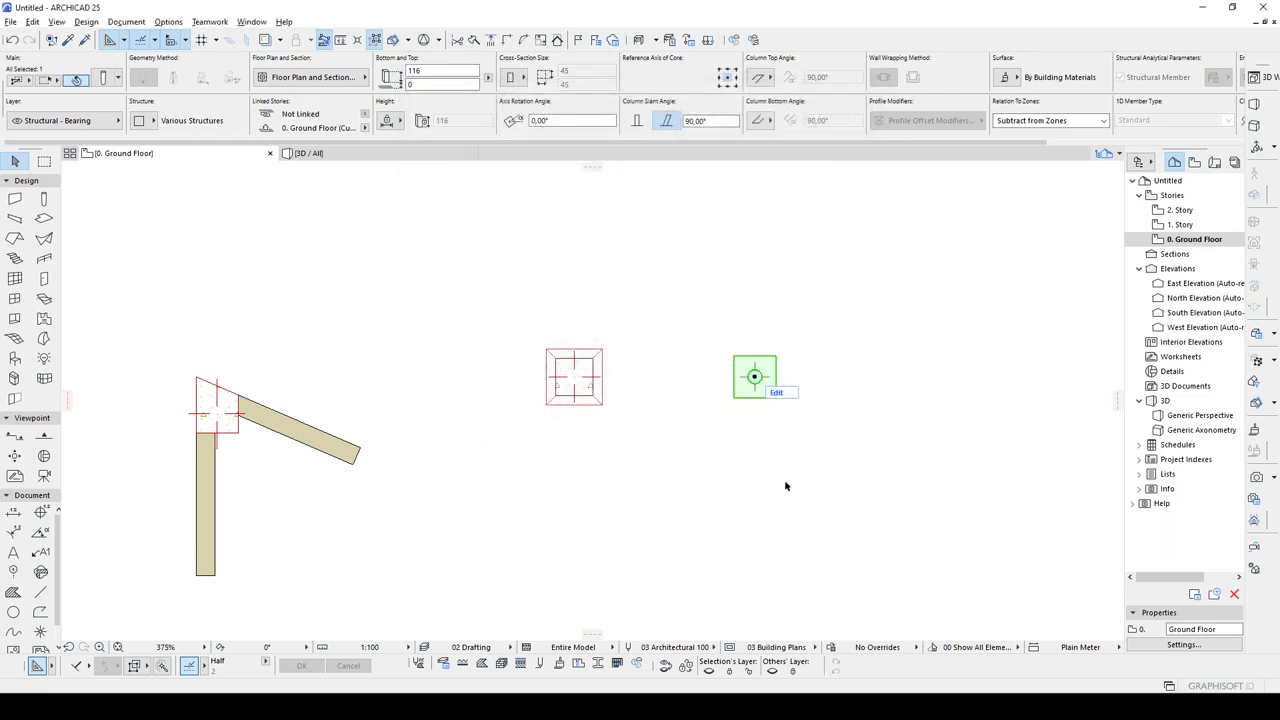
key(Escape)
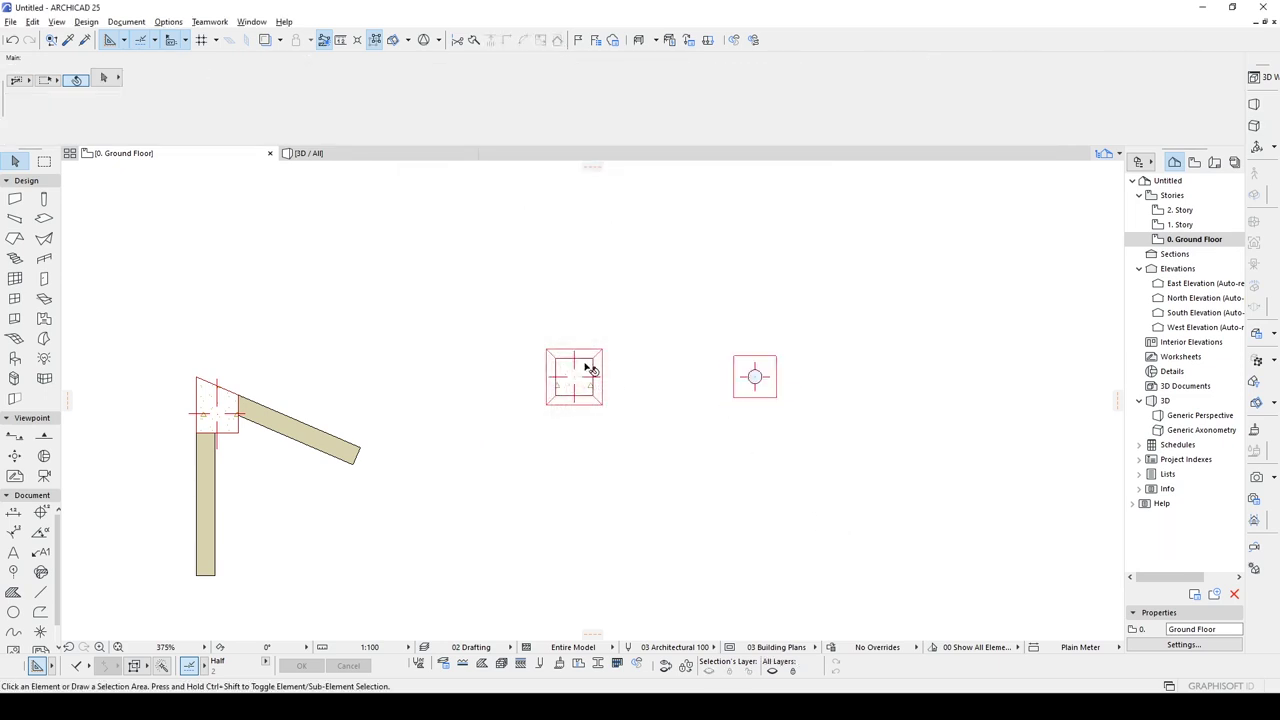
click(361, 162)
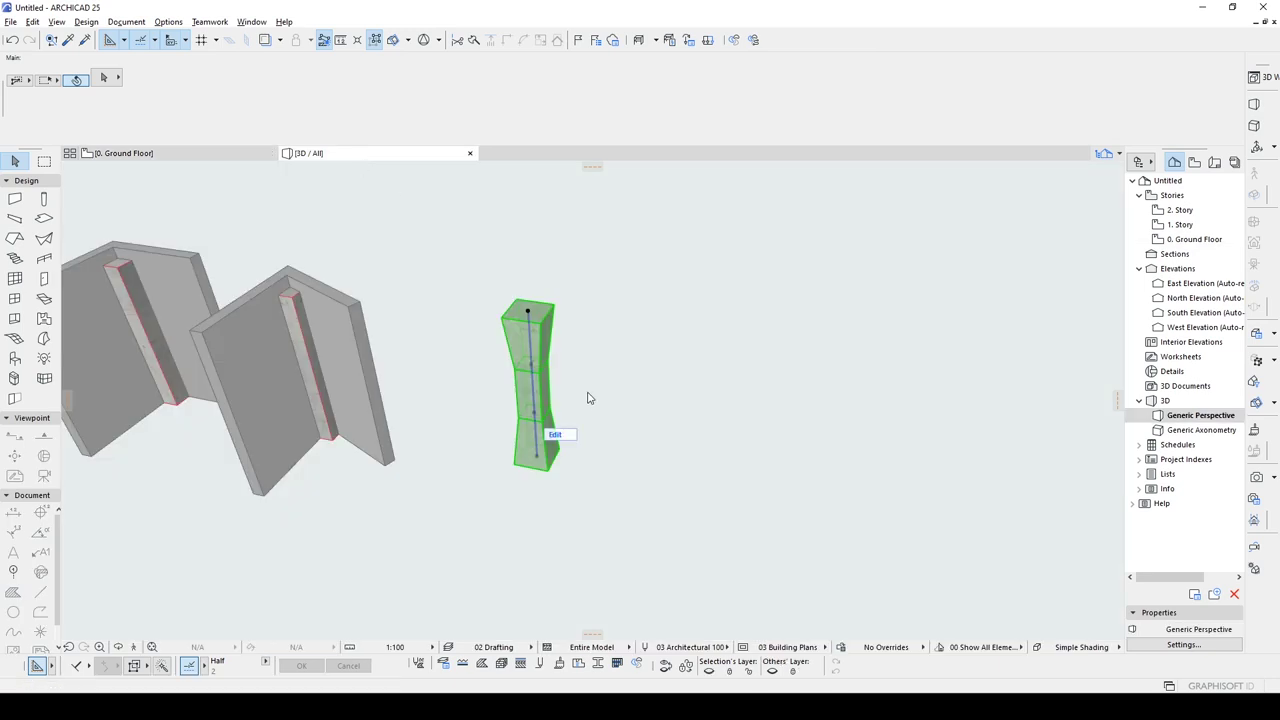
scroll(647, 457, up, 3)
click(665, 470)
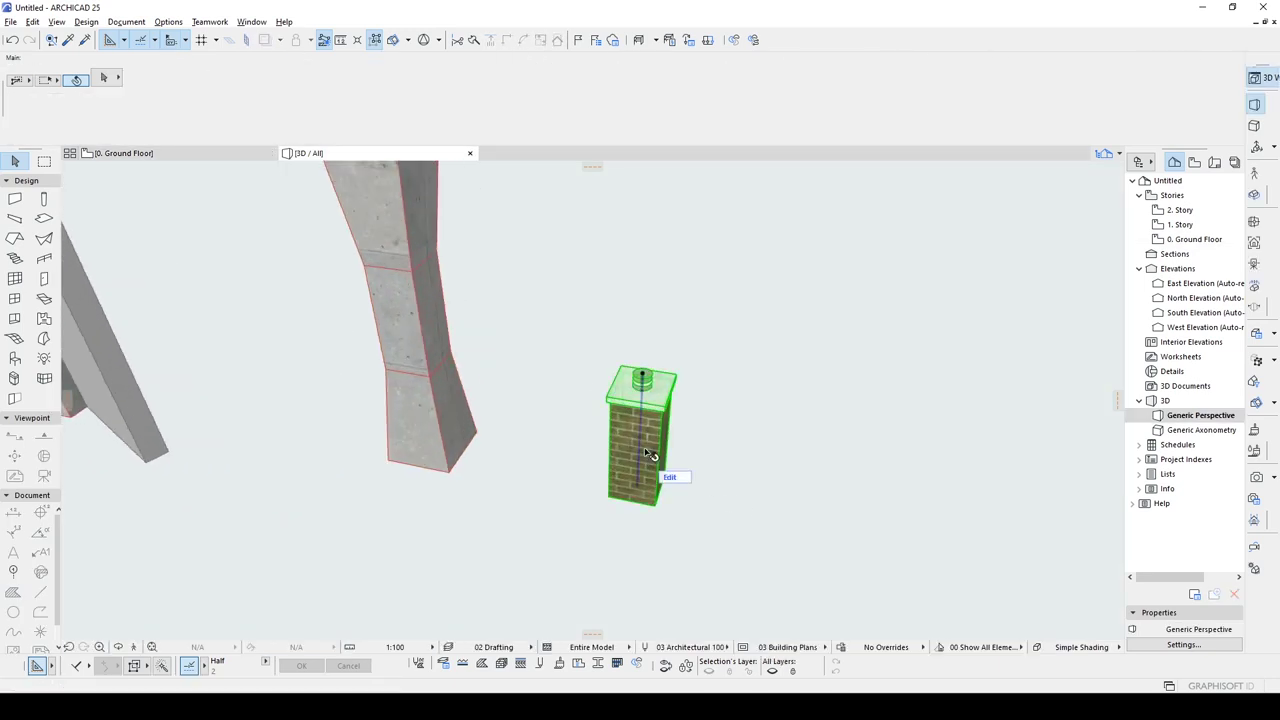
shift+middle_drag(694, 466, 640, 396)
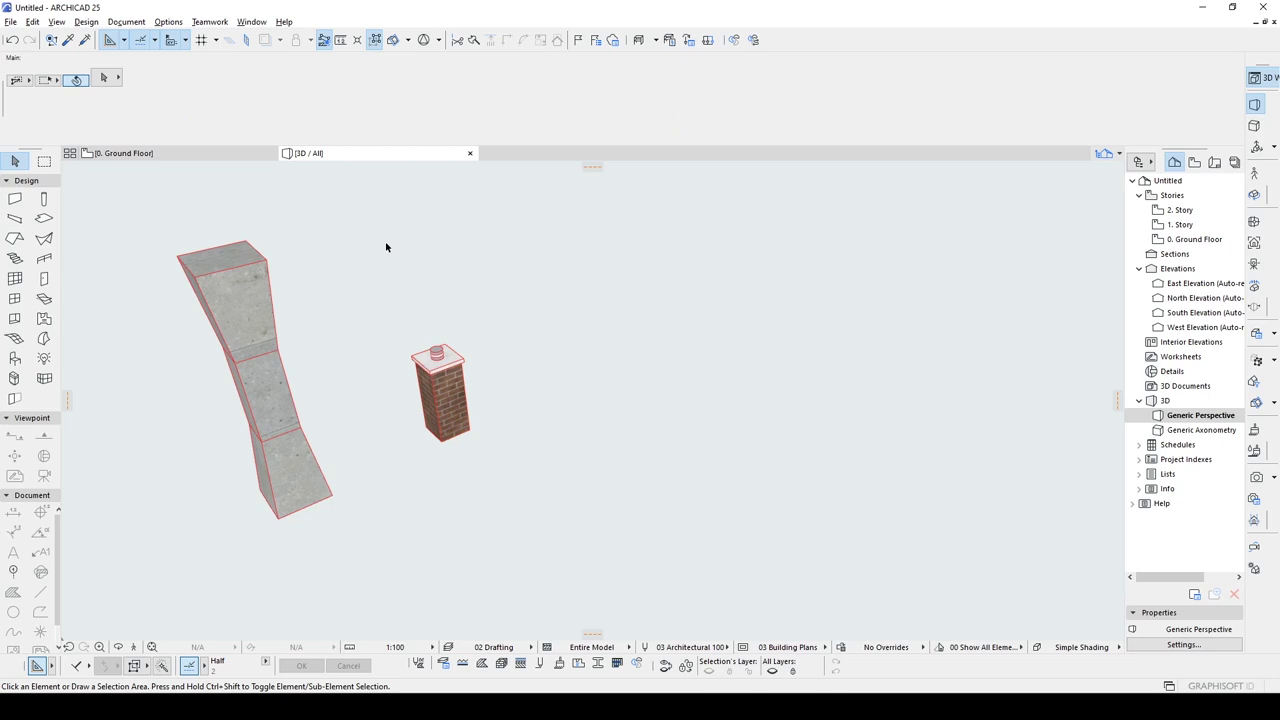
click(221, 153)
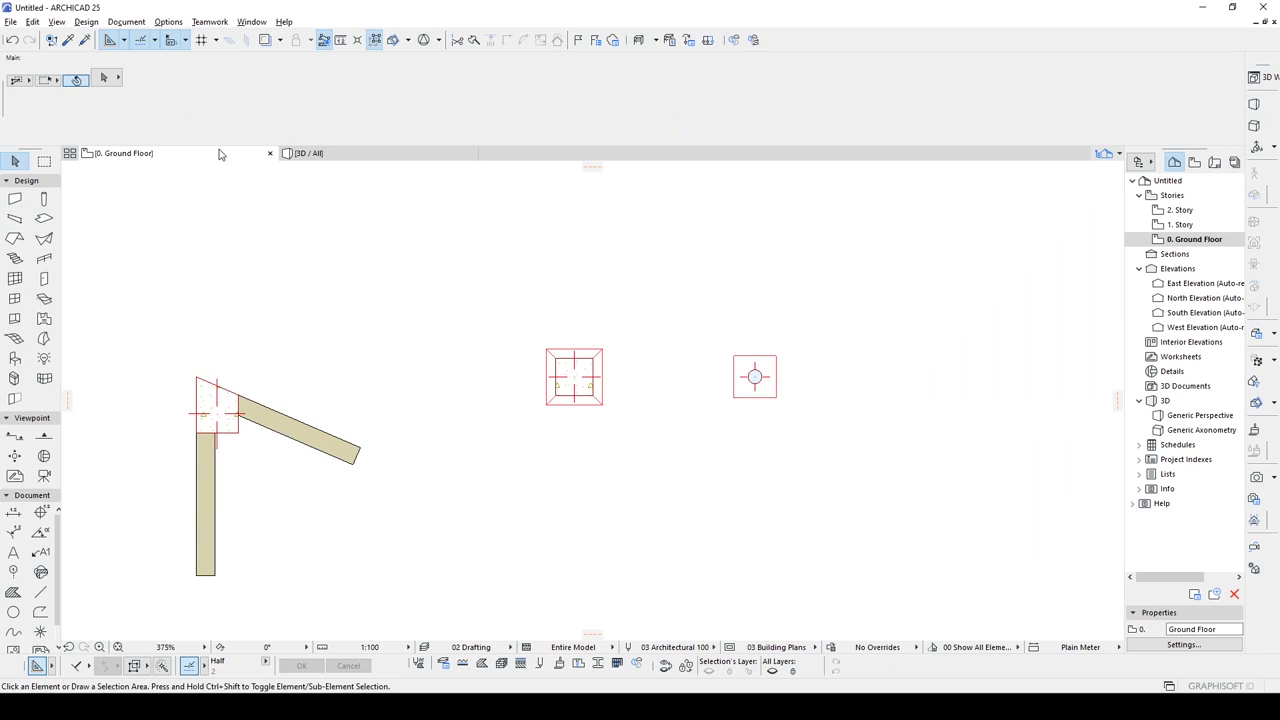
Draw a near-circular spline loop starting beside the brick column, then select the column
click(14, 632)
scroll(374, 437, down, 4)
middle_drag(407, 393, 432, 291)
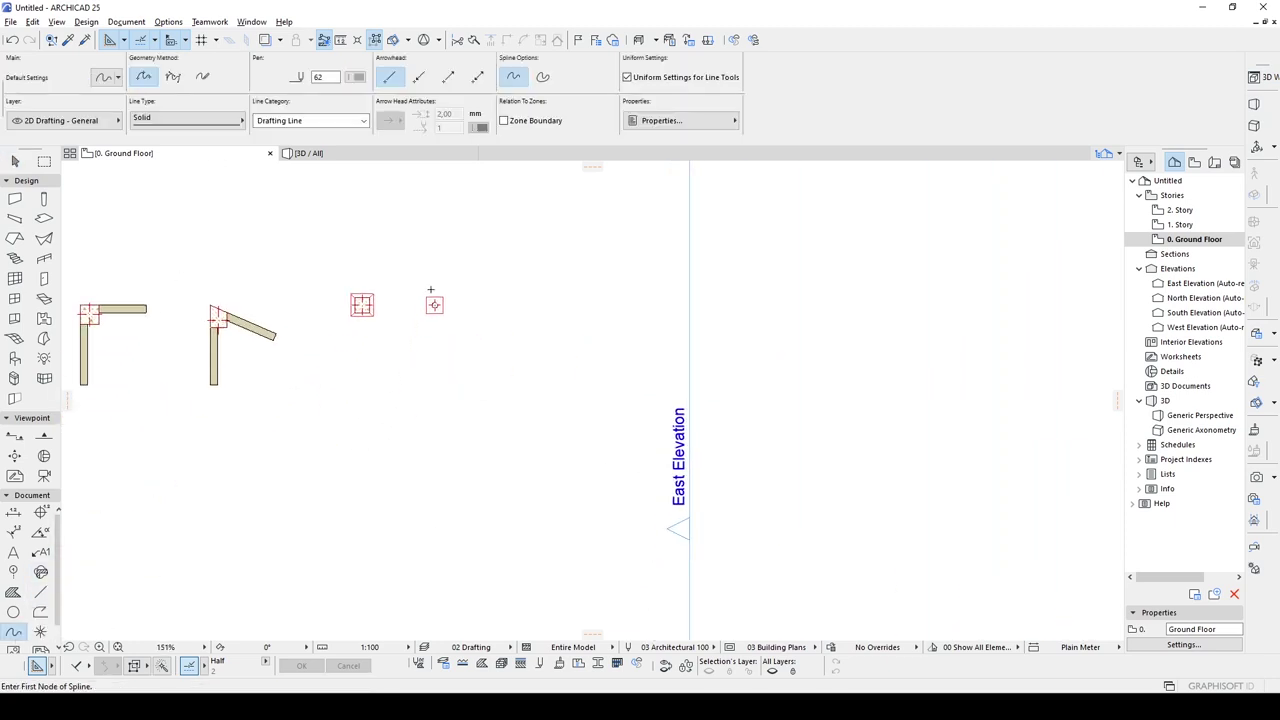
click(427, 290)
click(566, 318)
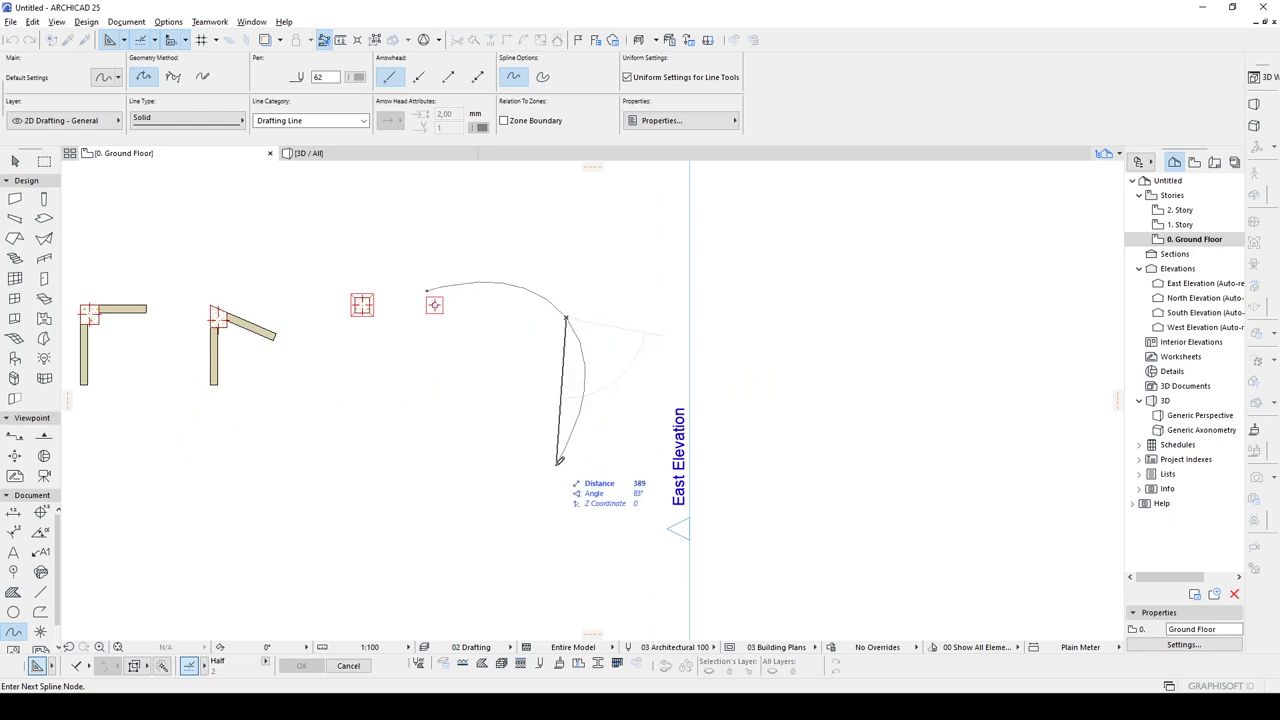
click(557, 477)
click(404, 470)
click(401, 381)
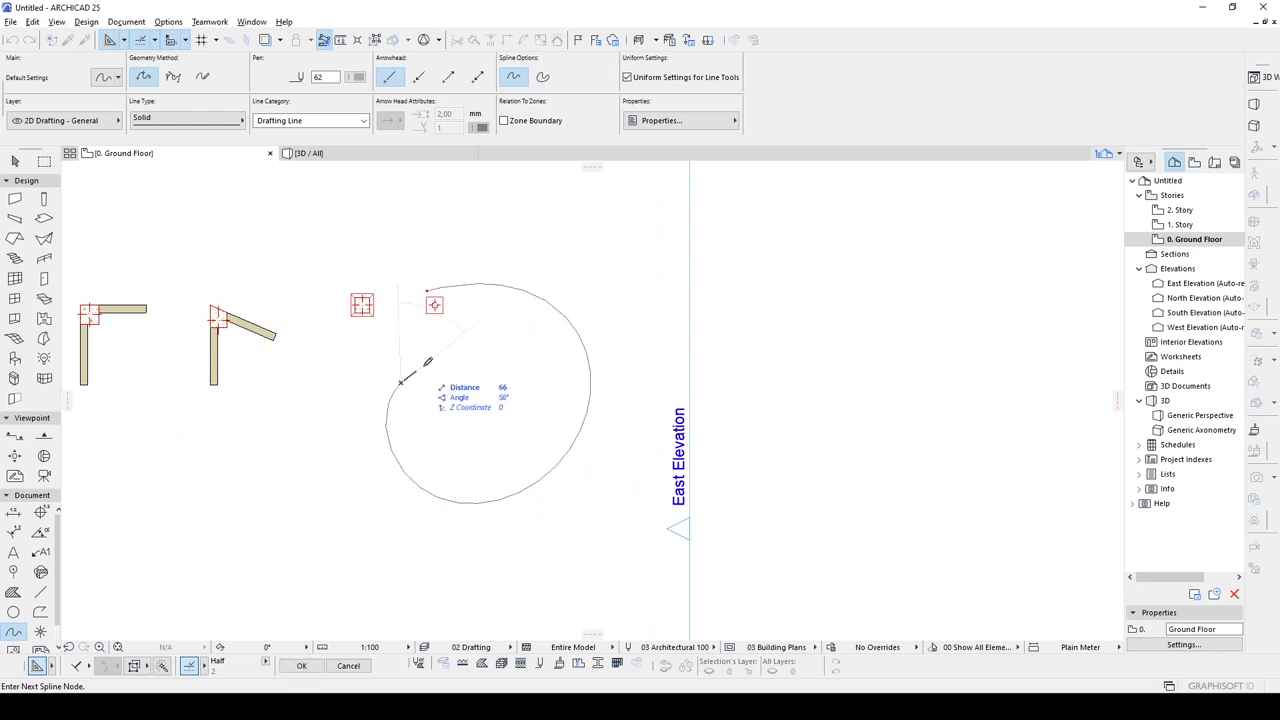
double_click(441, 350)
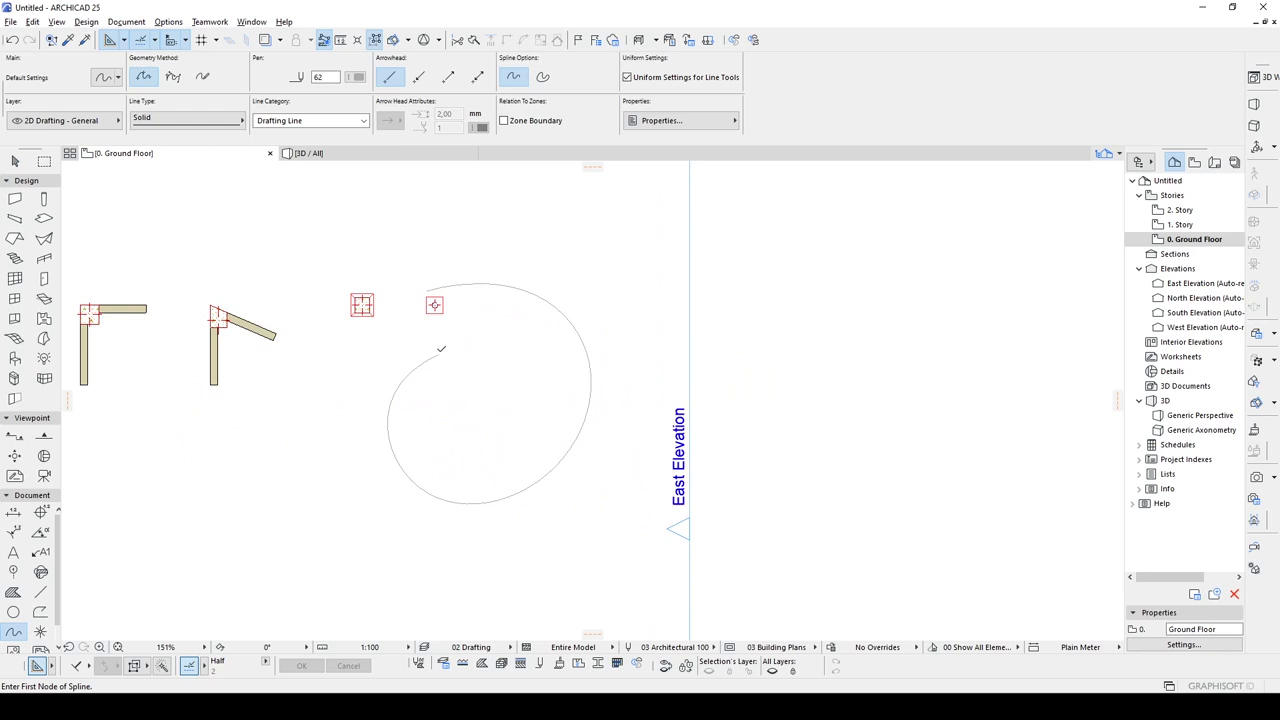
key(Escape)
click(445, 316)
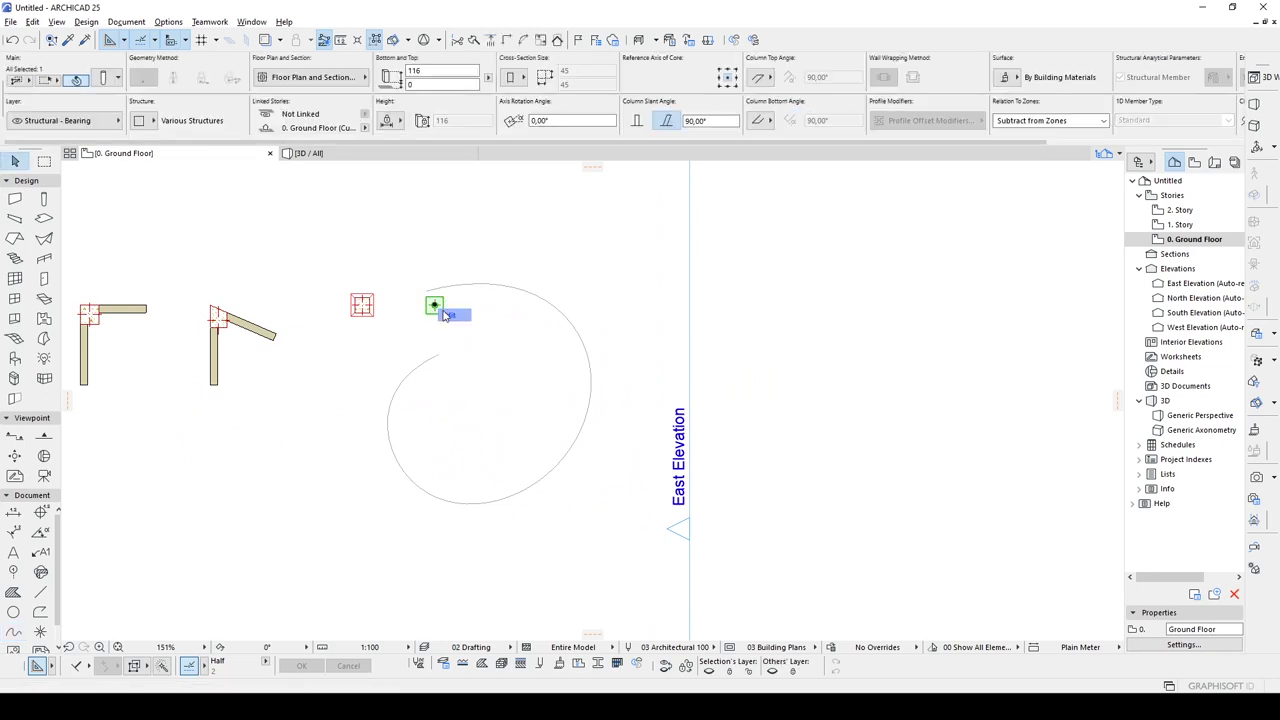
Multiply the column along the spline path with Drag and Pick Path, placing about fifteen rotated copies
key(ctrl+u)
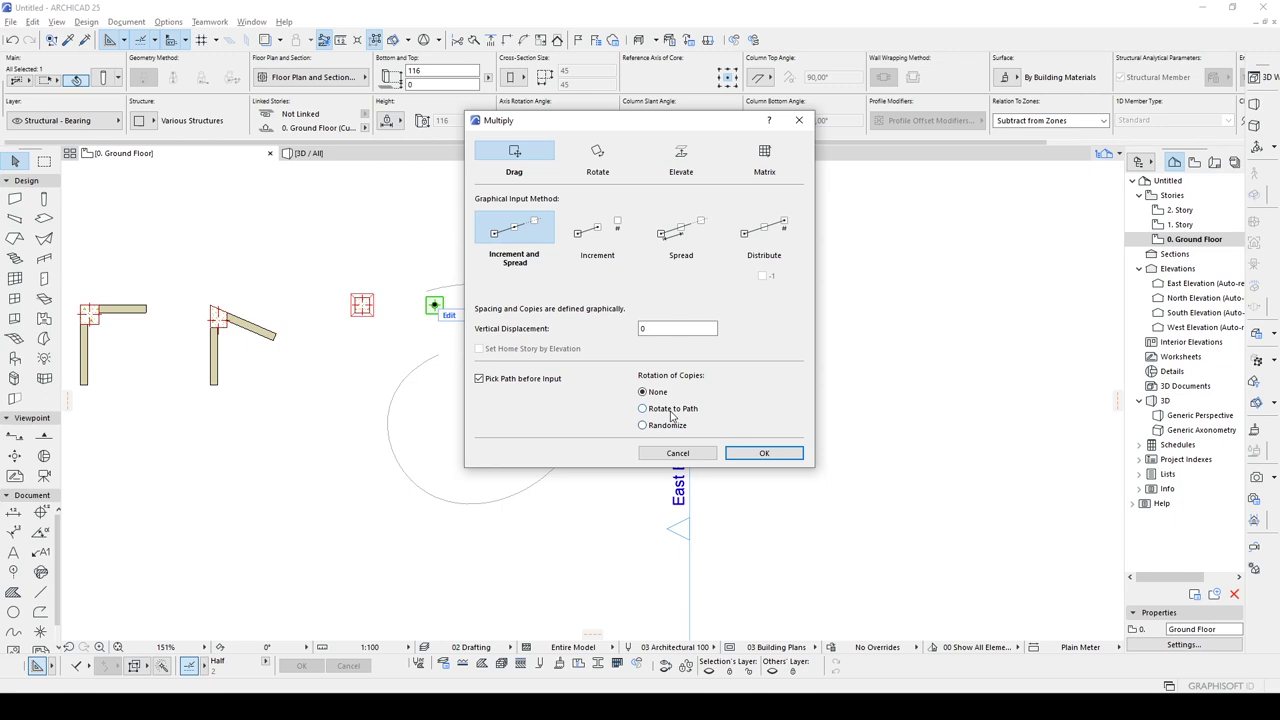
click(764, 454)
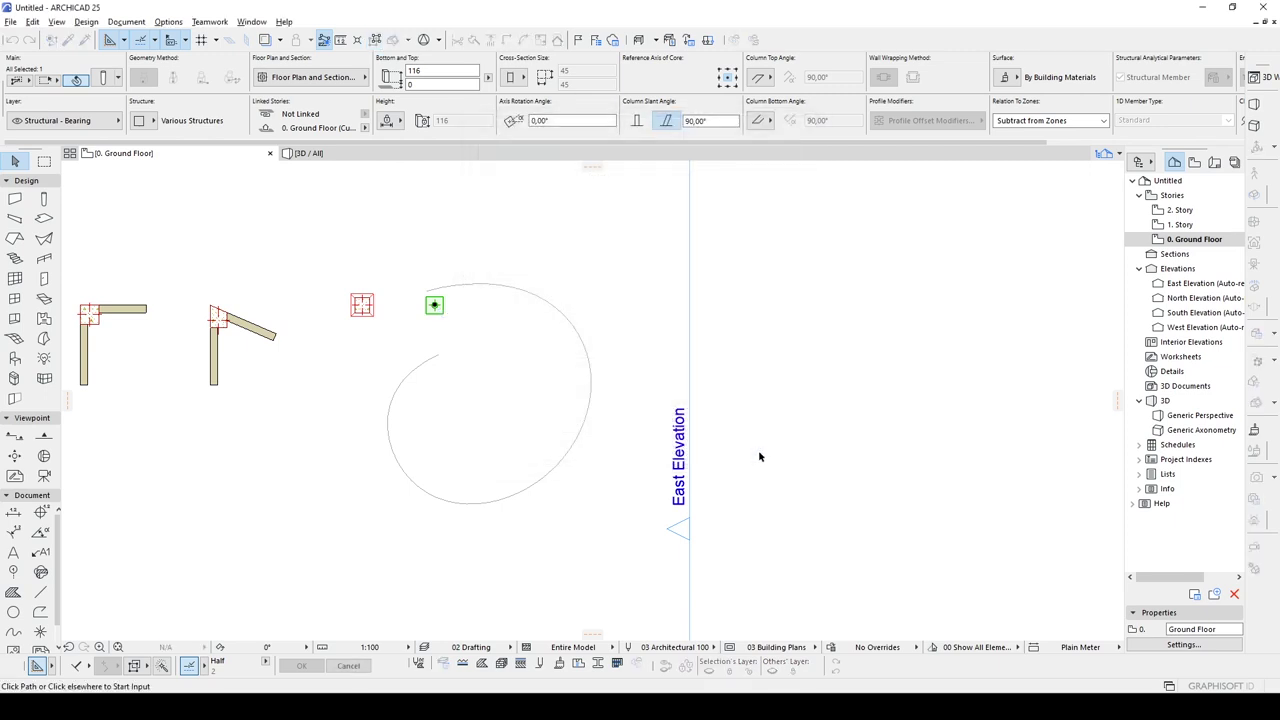
scroll(440, 295, up, 5)
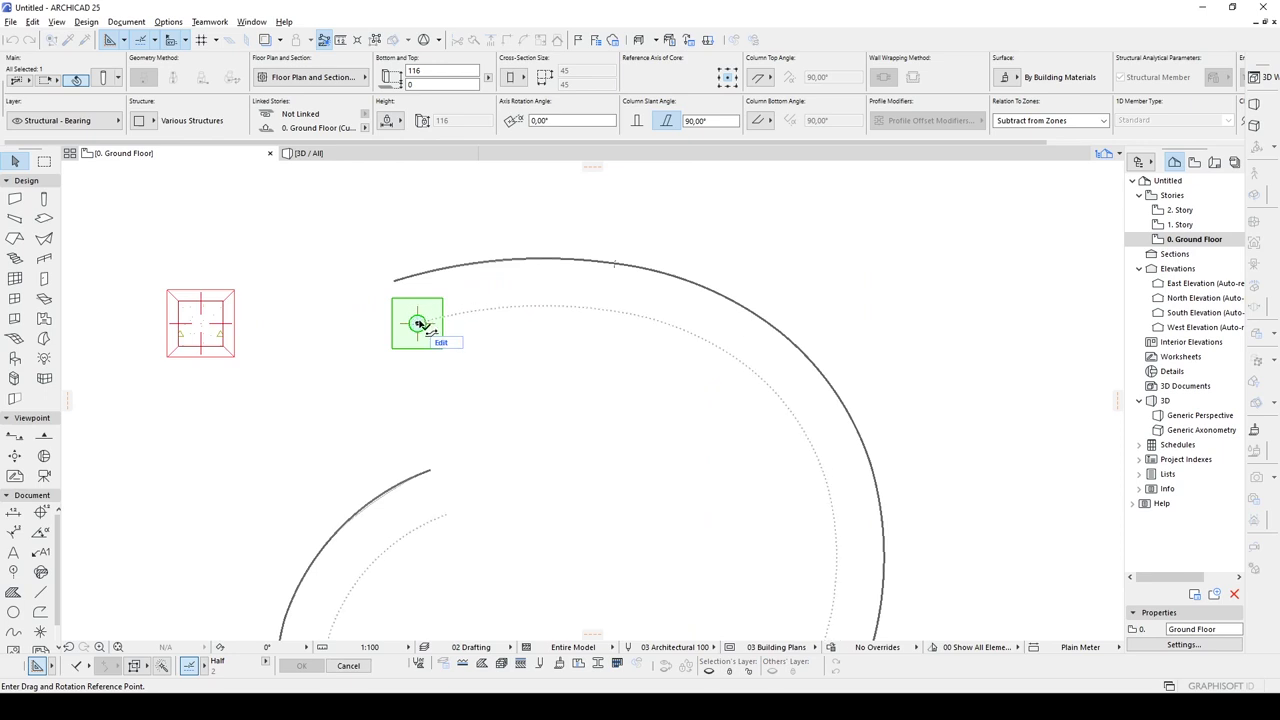
click(418, 323)
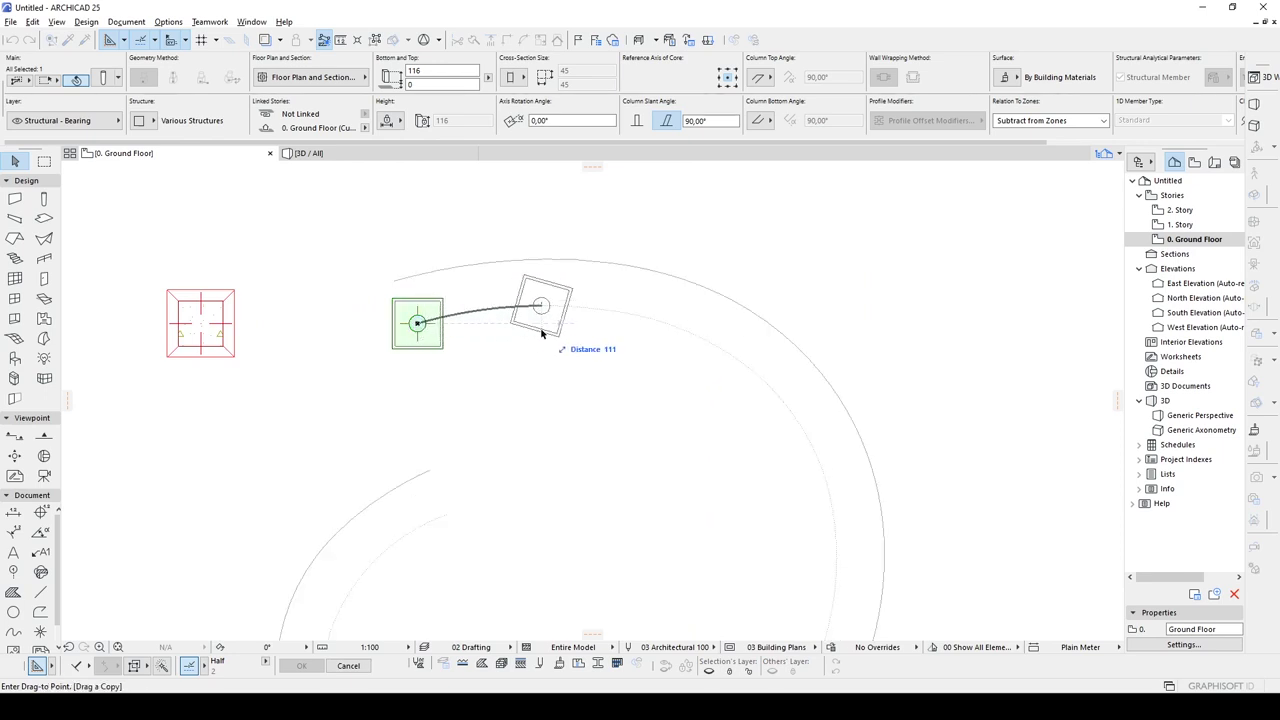
scroll(757, 463, down, 1)
middle_drag(757, 463, 748, 266)
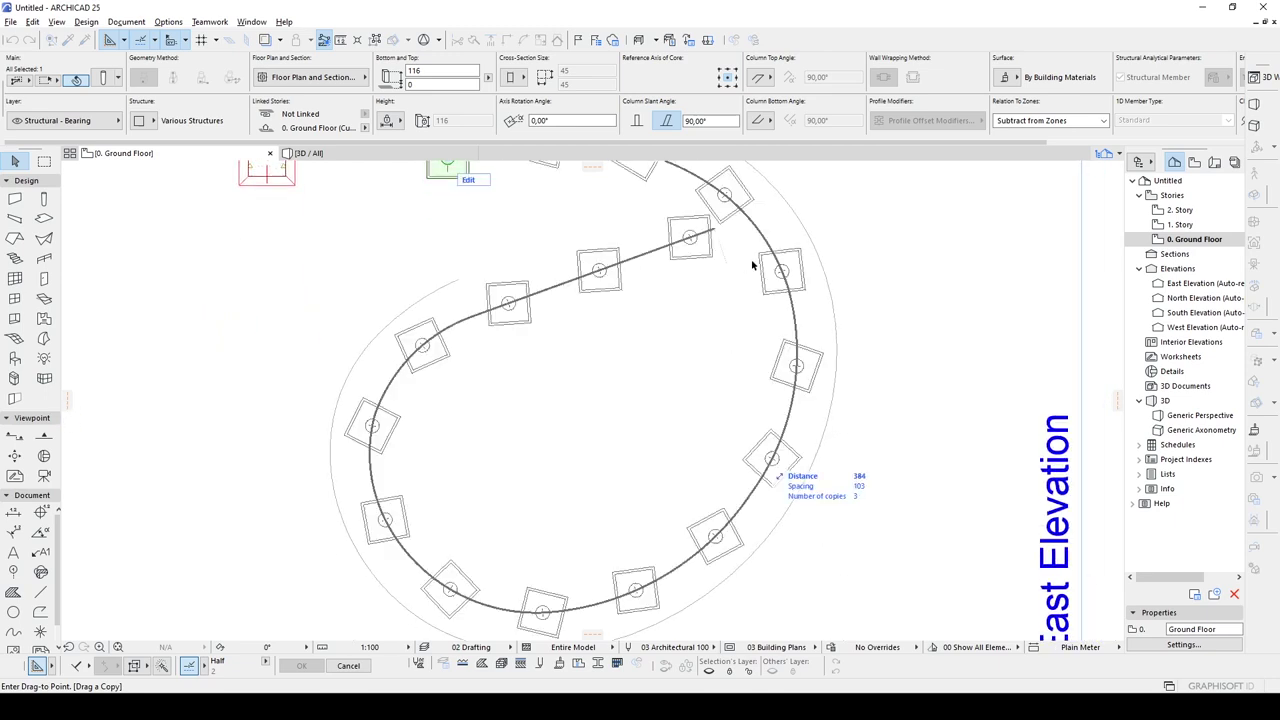
click(431, 303)
click(553, 325)
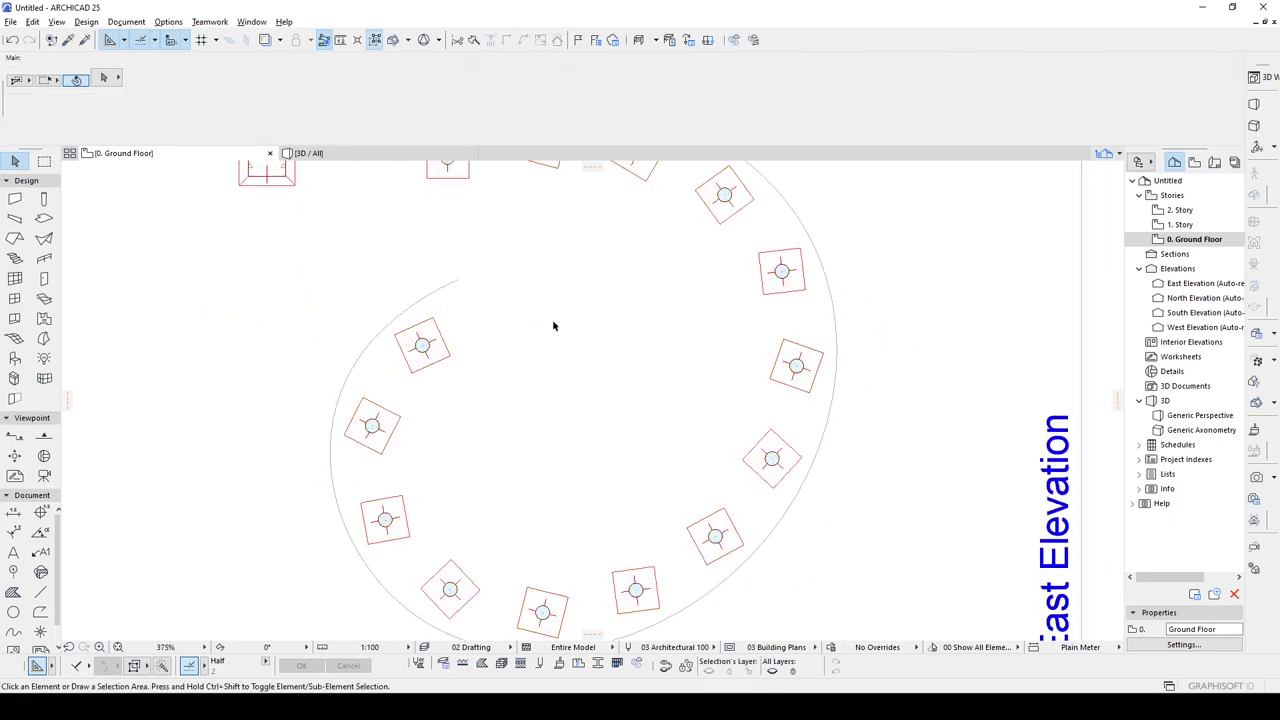
In the 3D view, select the ring of copied columns and delete them
click(310, 153)
shift+middle_drag(660, 353, 915, 472)
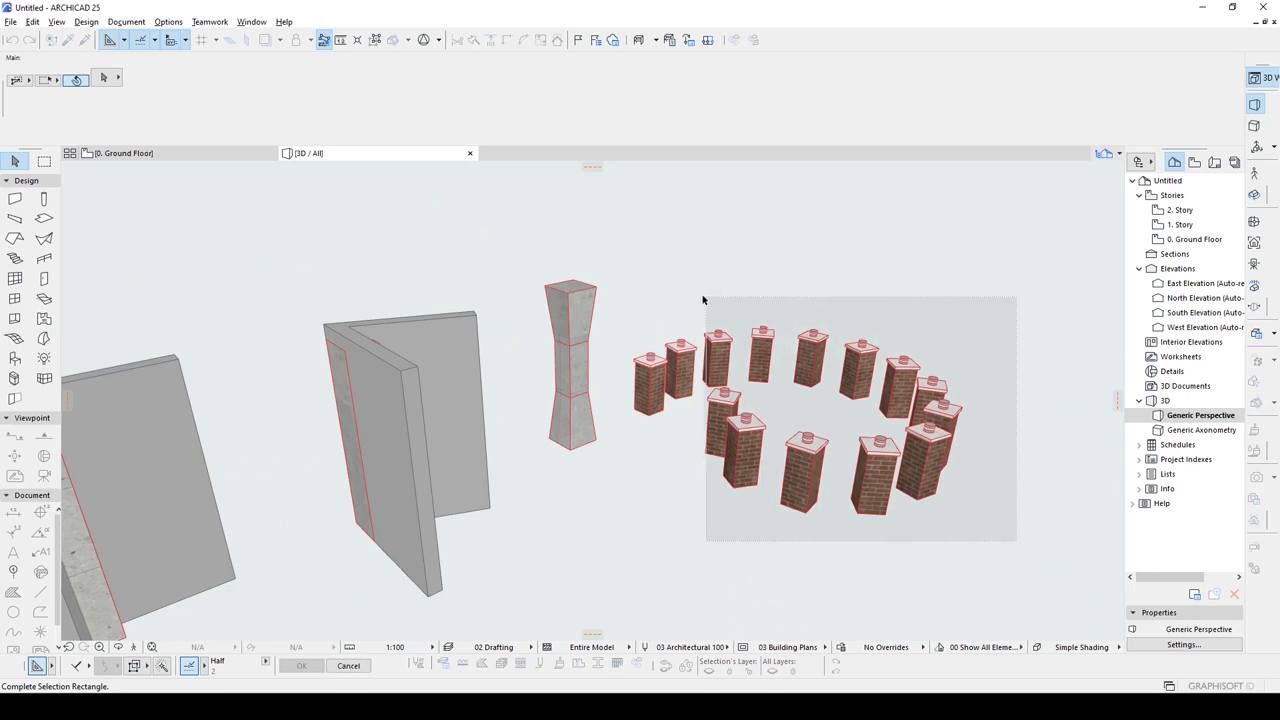
click(664, 294)
key(Delete)
Select the remaining brick column and enter its edit mode
click(655, 385)
shift+middle_drag(655, 385, 561, 410)
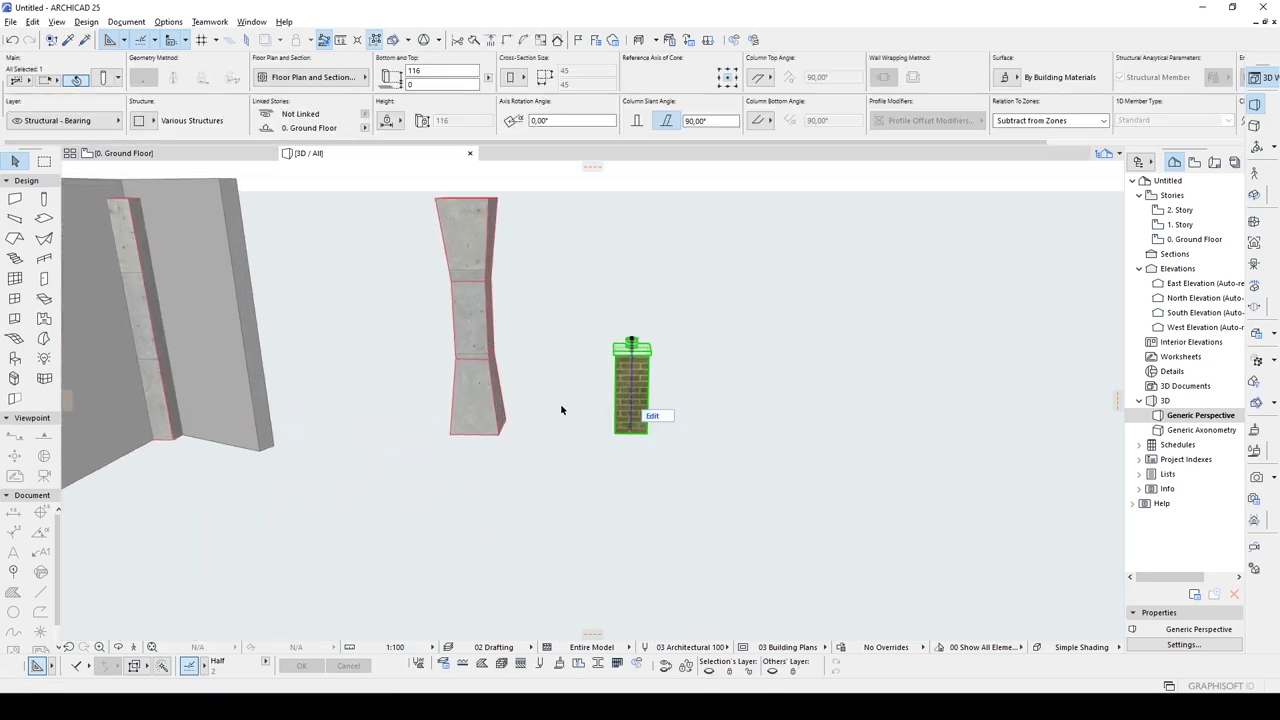
click(652, 416)
scroll(660, 400, up, 5)
click(603, 340)
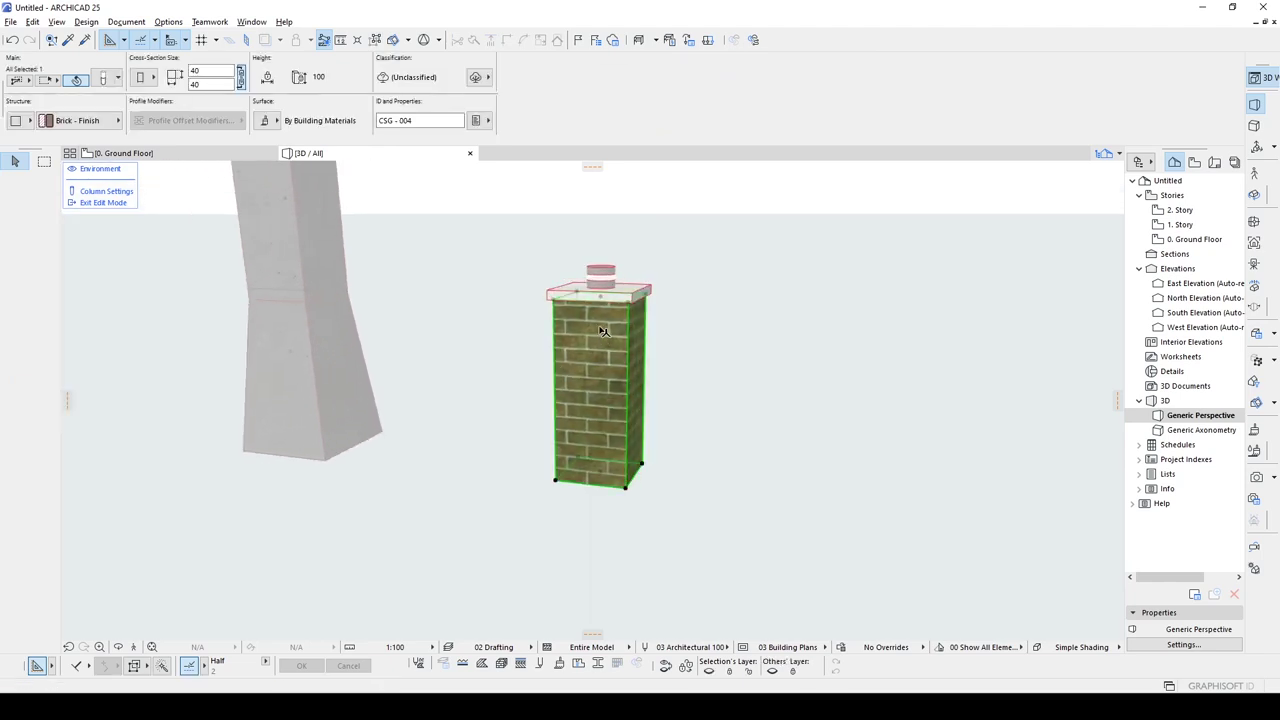
click(620, 319)
shift+middle_drag(620, 319, 622, 292)
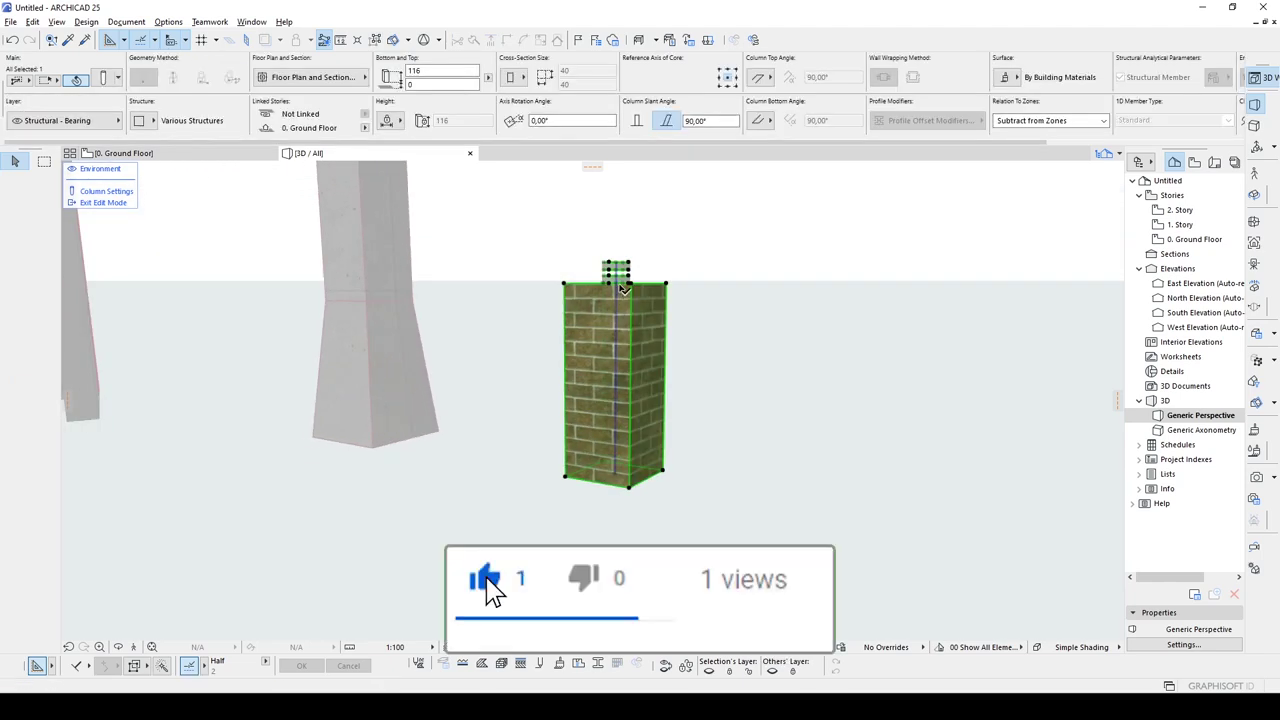
Try lowering the brick casing top, undo it, and widen the column cross-section to 45
click(622, 288)
click(645, 335)
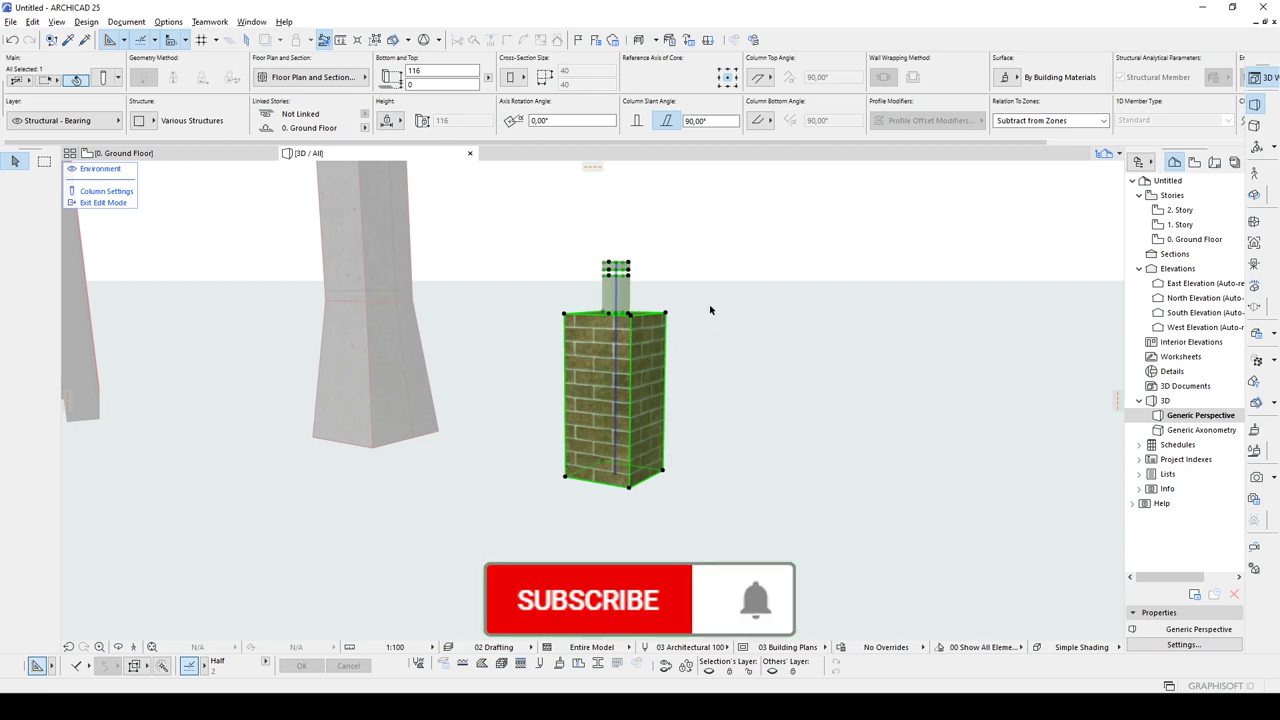
shift+middle_drag(710, 310, 657, 341)
key(ctrl+z)
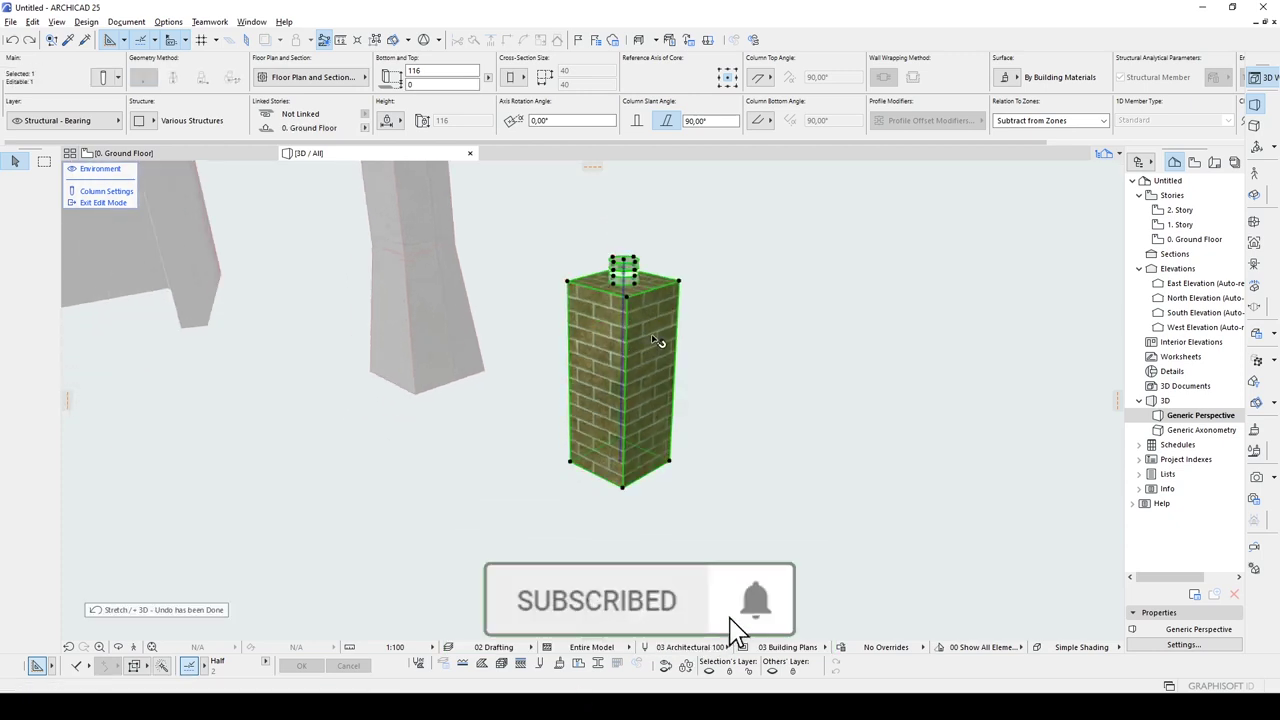
click(714, 342)
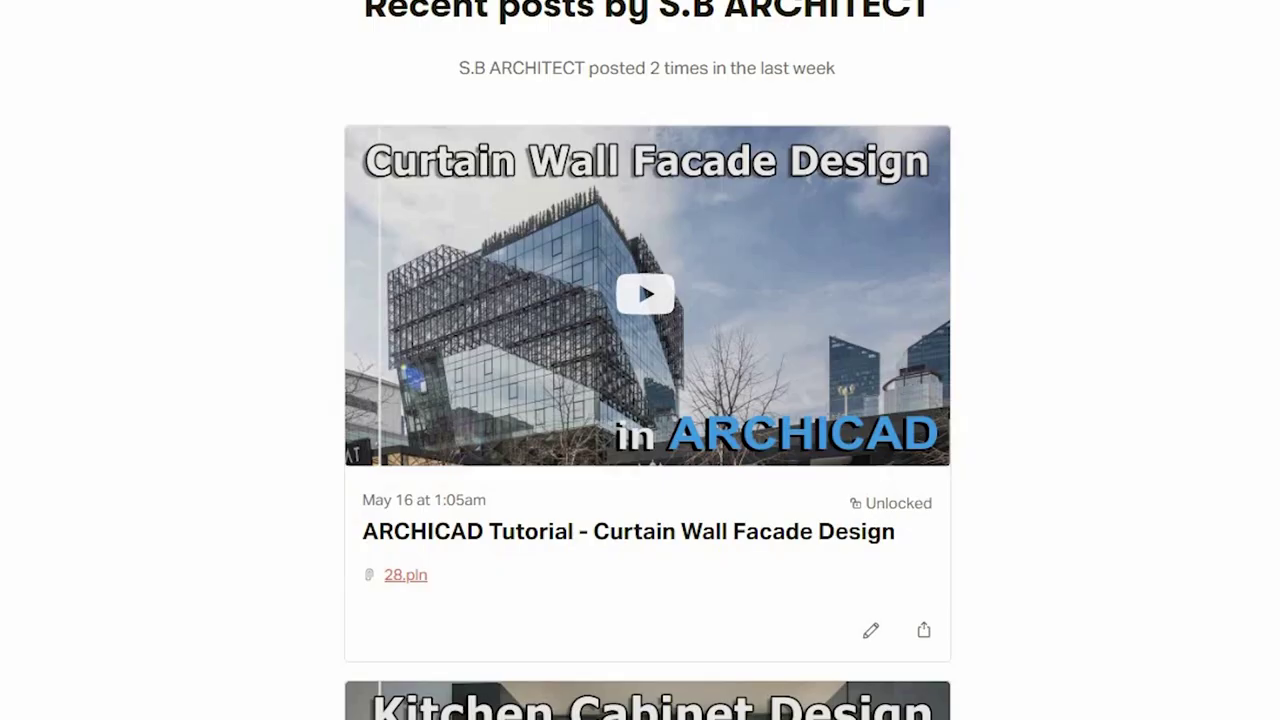
Review the Brick - Finish segment values and apply the column settings with OK
scroll(648, 360, down, 10)
scroll(648, 360, down, 15)
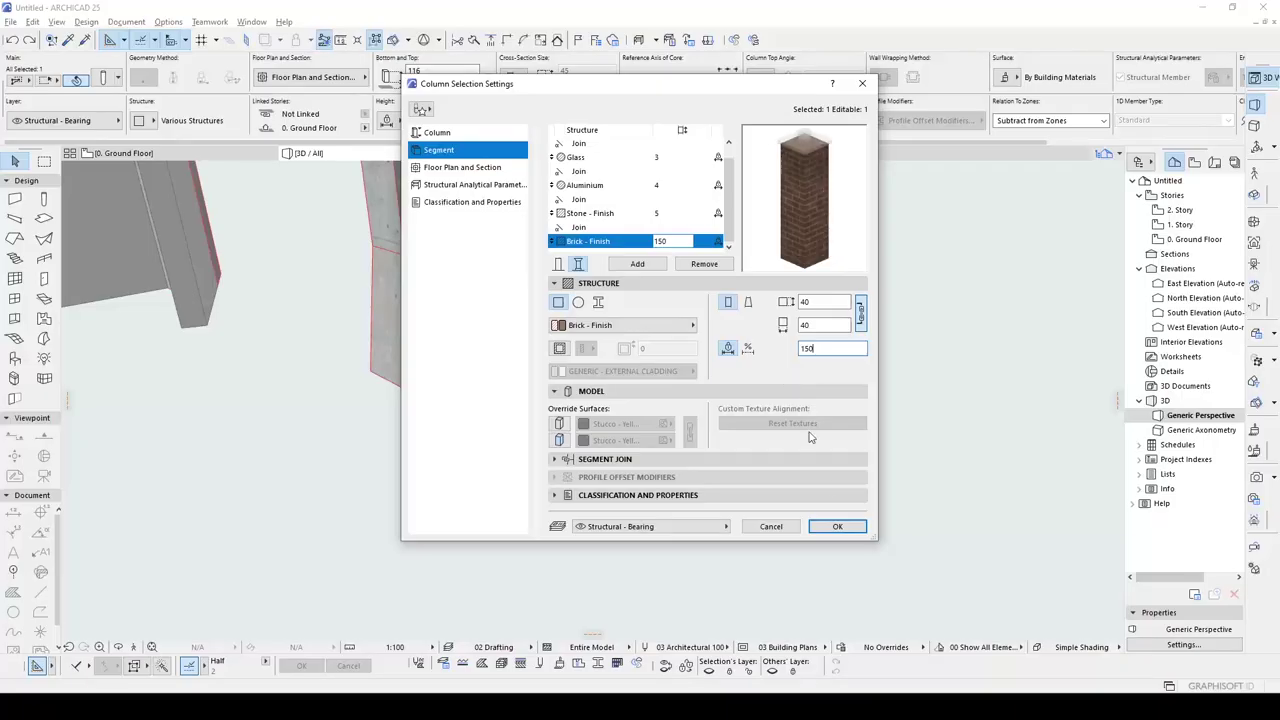
click(840, 527)
scroll(700, 345, down, 6)
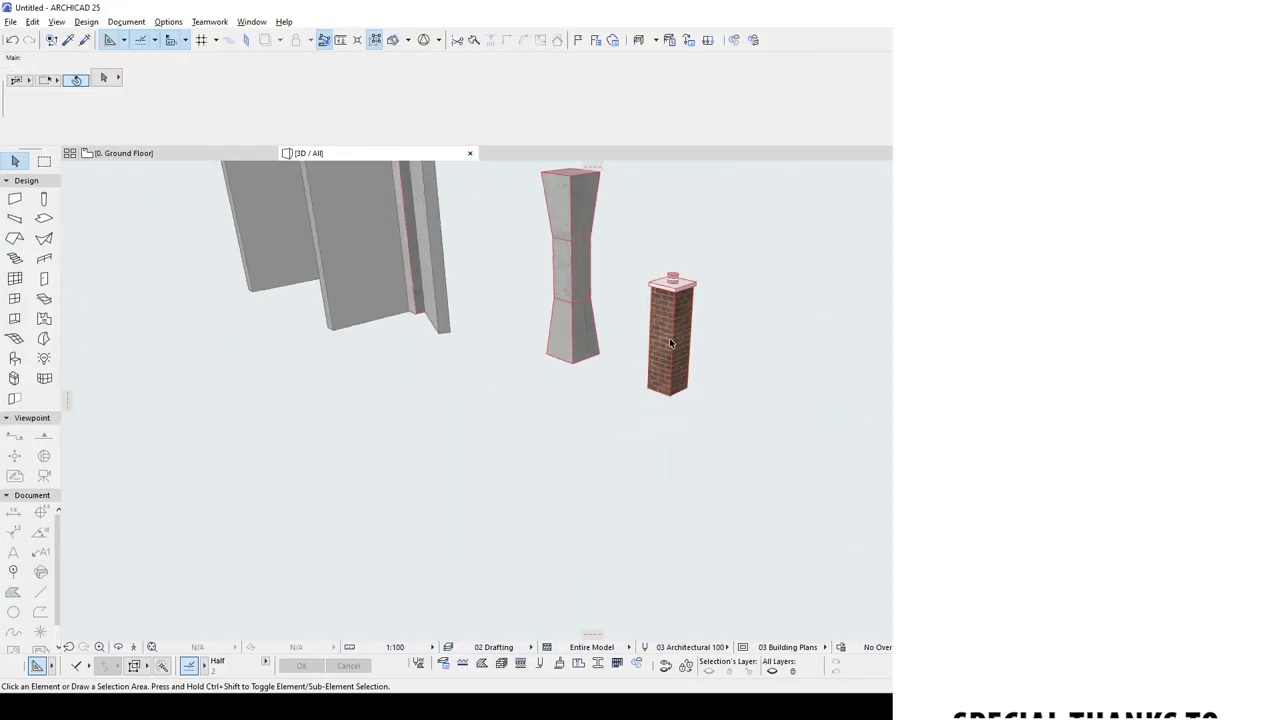